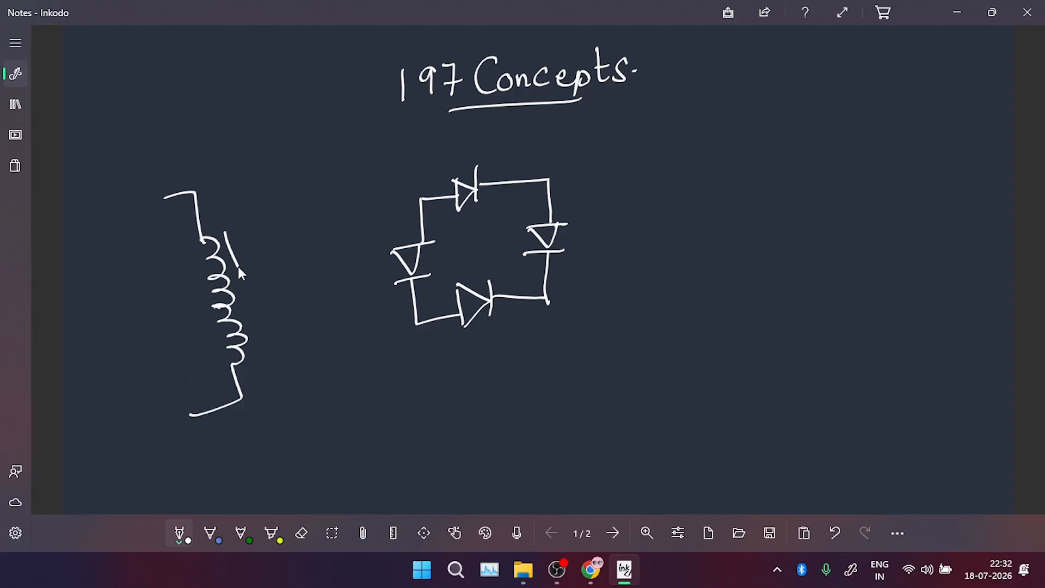
# Draw the transformer's core lines and secondary winding and wire the secondary to the diode bridge
pyautogui.moveTo(229, 224); pyautogui.dragTo(277, 324)
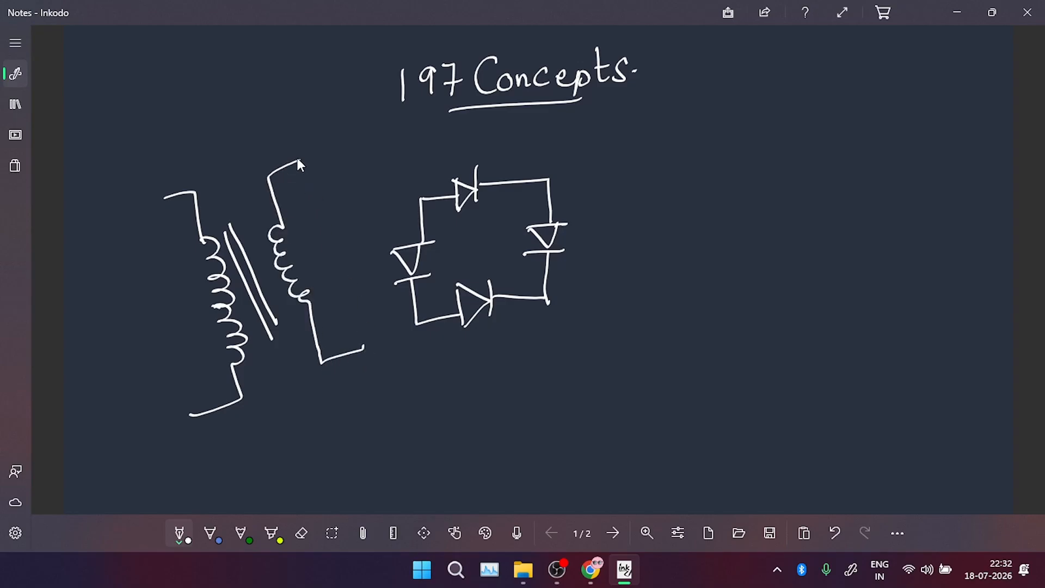
pyautogui.moveTo(369, 143)
pyautogui.mouseDown()
pyautogui.moveTo(528, 141)
pyautogui.moveTo(541, 182)
pyautogui.mouseUp()
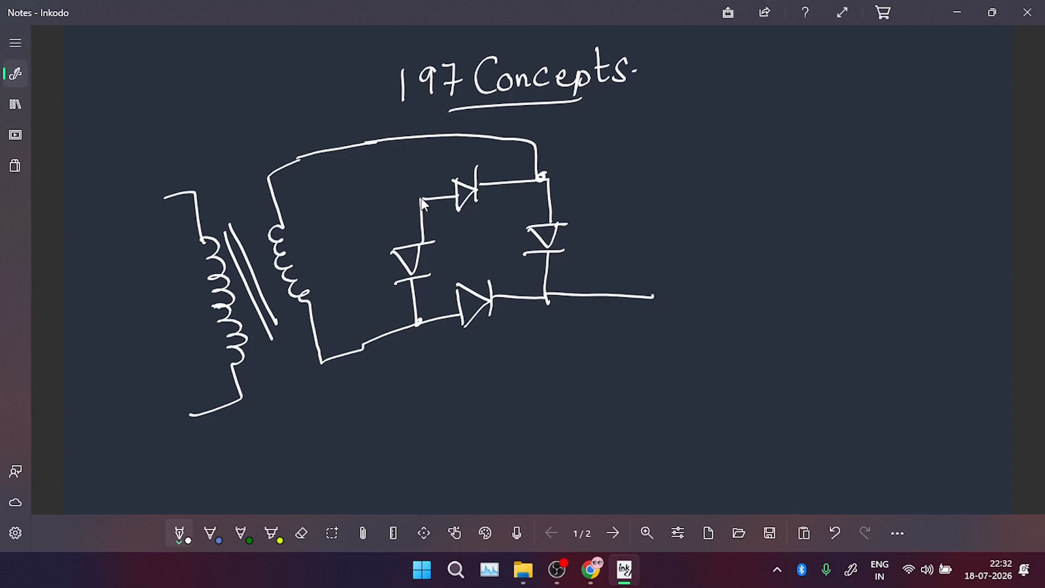
# Wire a load resistor labelled RL across the bridge output and connect the output to a block labelled OSC
pyautogui.moveTo(364, 320); pyautogui.dragTo(385, 359)
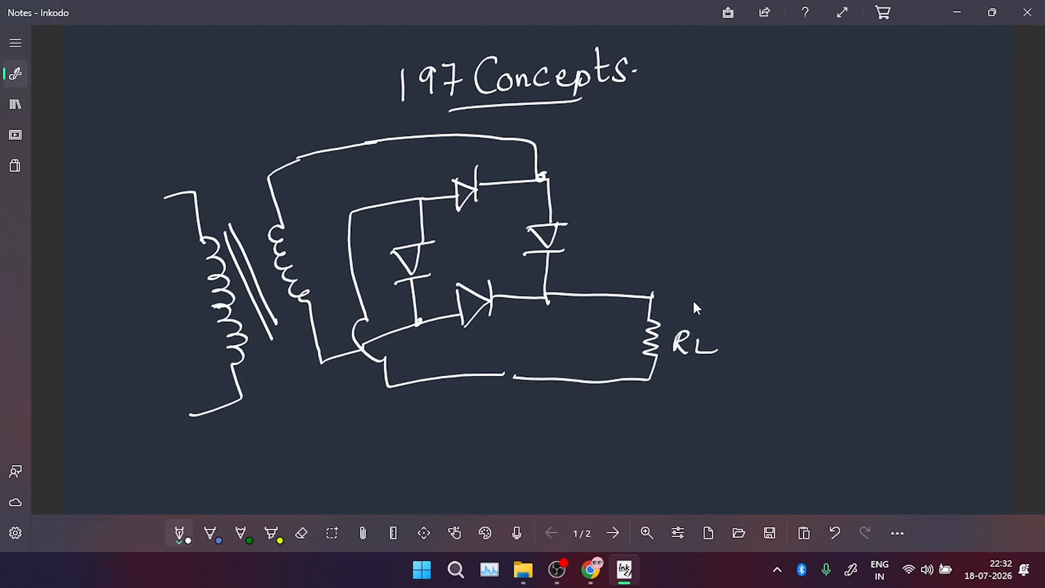
pyautogui.moveTo(650, 294); pyautogui.dragTo(792, 303)
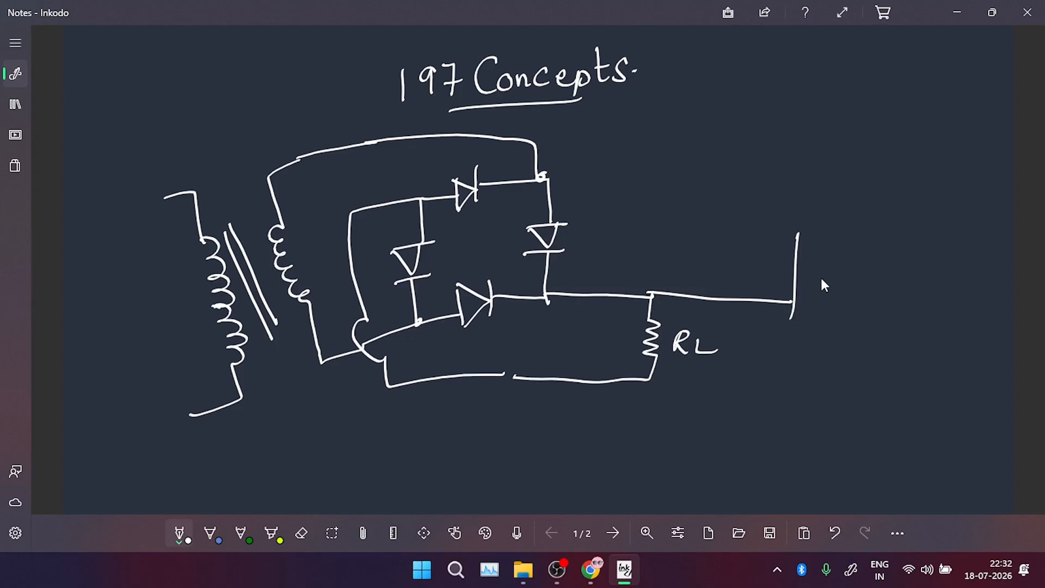
pyautogui.moveTo(817, 236)
pyautogui.mouseDown()
pyautogui.moveTo(914, 273)
pyautogui.moveTo(815, 309)
pyautogui.mouseUp()
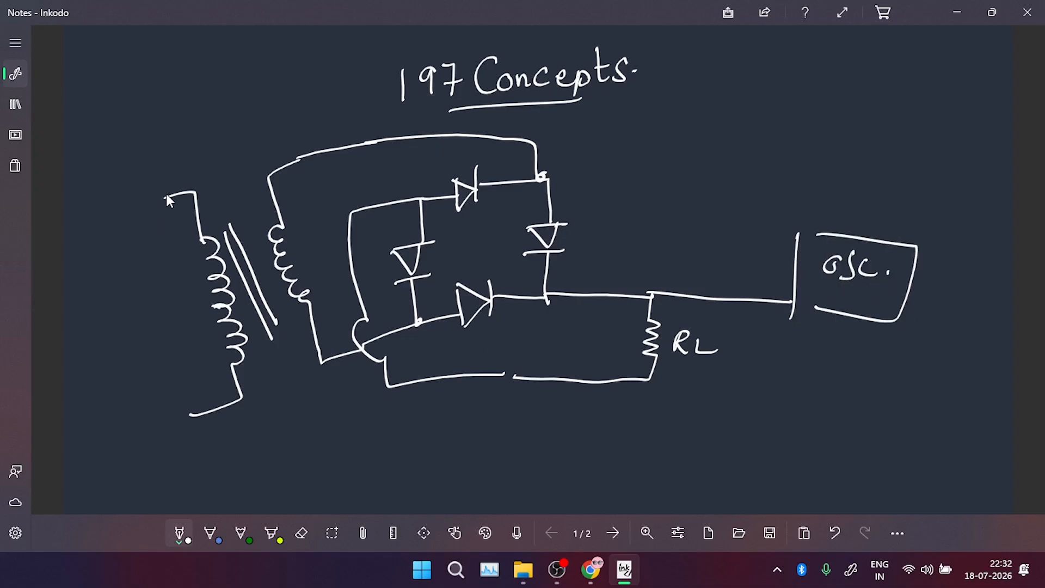
# Draw an AC source labelled AC 220V 50Hz across the primary winding and label the bridge diodes D1 to D4
pyautogui.moveTo(147, 277)
pyautogui.mouseDown()
pyautogui.moveTo(163, 341)
pyautogui.moveTo(151, 341)
pyautogui.moveTo(159, 312)
pyautogui.mouseUp()
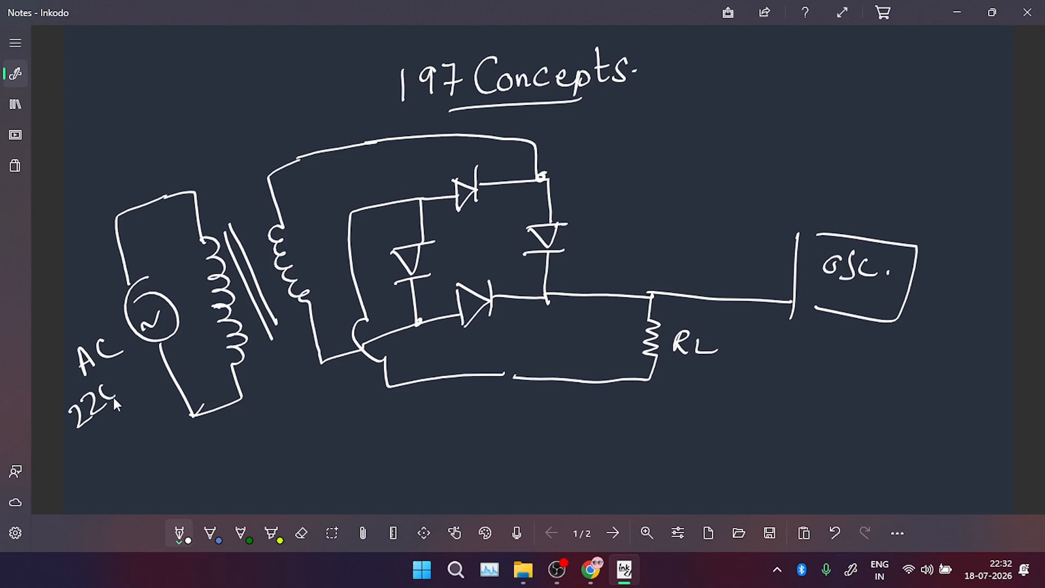
pyautogui.moveTo(104, 433)
pyautogui.mouseDown()
pyautogui.moveTo(91, 450)
pyautogui.moveTo(158, 393)
pyautogui.mouseUp()
pyautogui.click(163, 390)
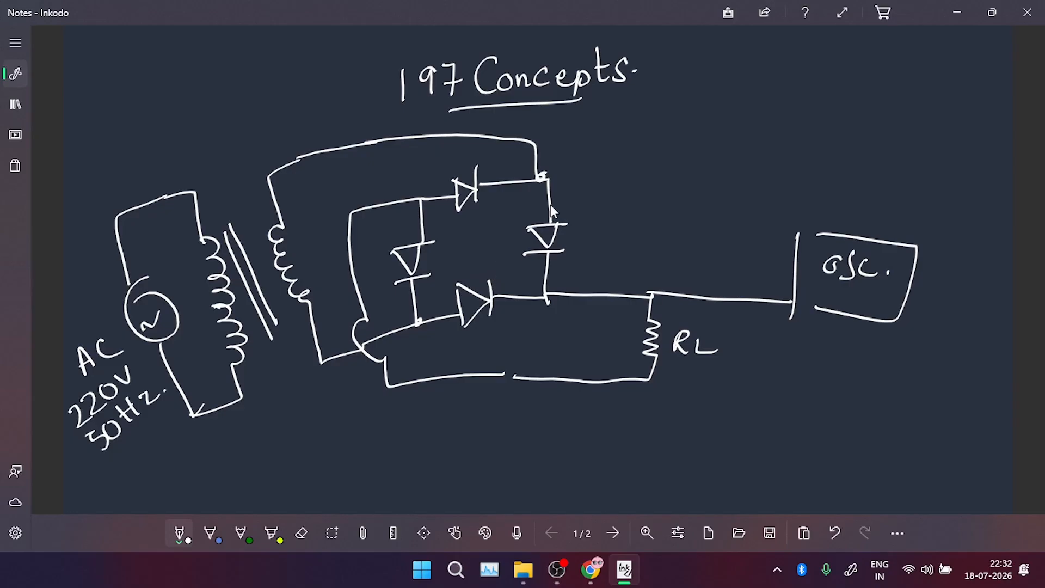
pyautogui.moveTo(451, 151); pyautogui.dragTo(475, 164)
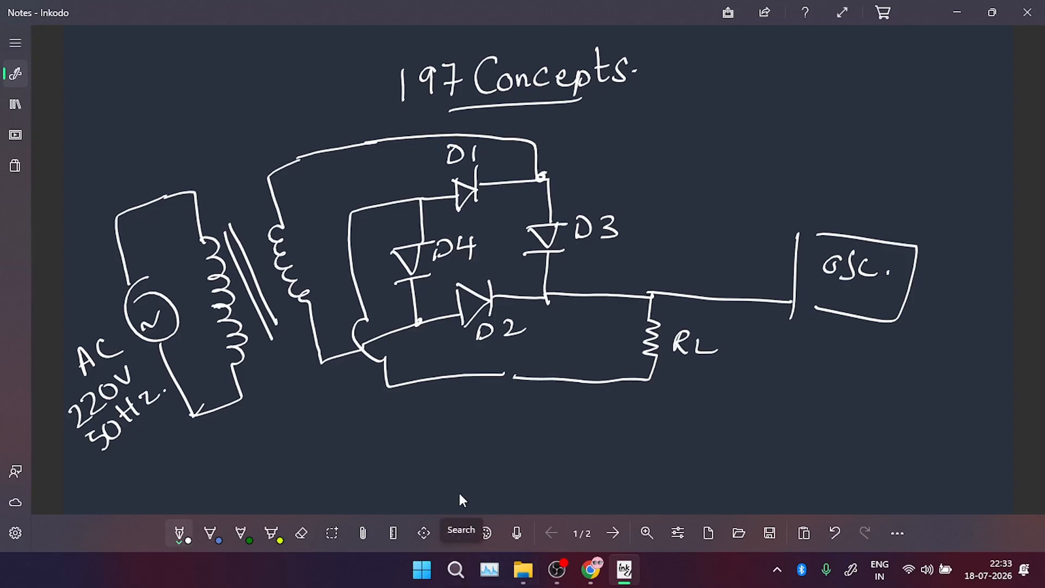
# Below the circuit, draw a vertical axis and a horizontal axis labelled i/p carrying a sine wave of about two and a half cycles
pyautogui.scroll(-7, 608, 325)
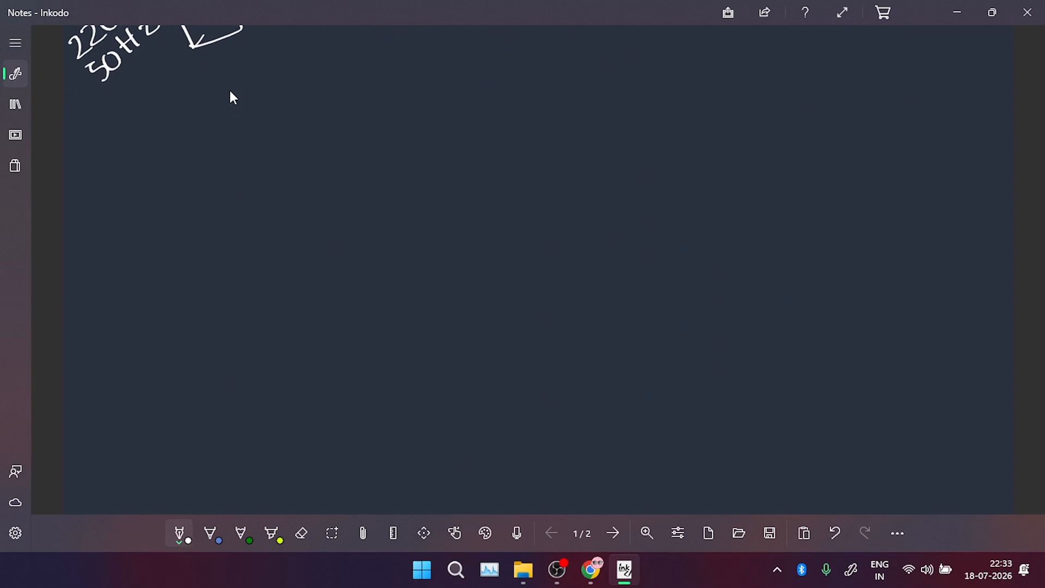
pyautogui.moveTo(314, 149); pyautogui.dragTo(338, 470)
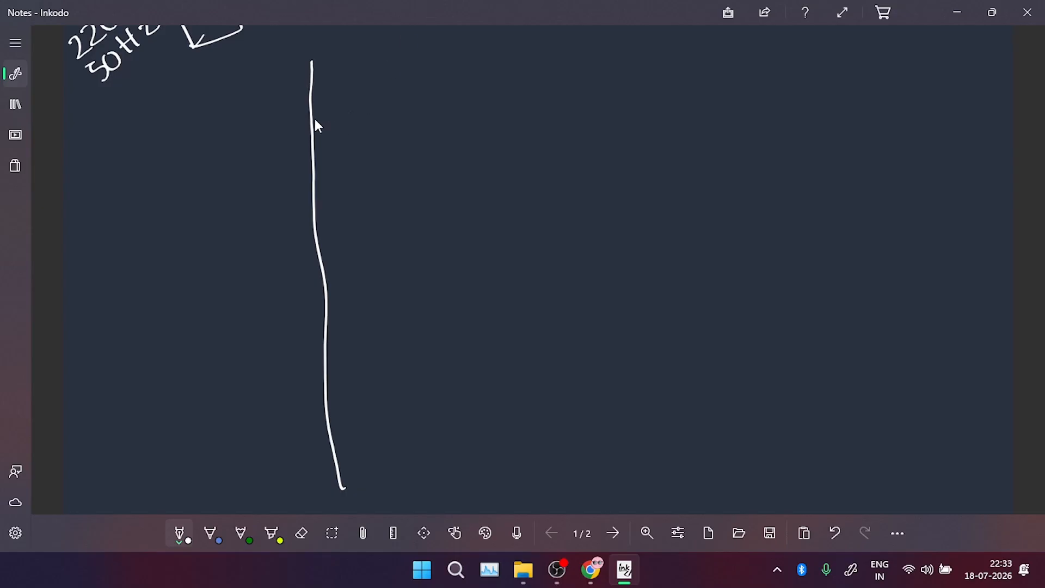
pyautogui.moveTo(311, 129); pyautogui.dragTo(622, 122)
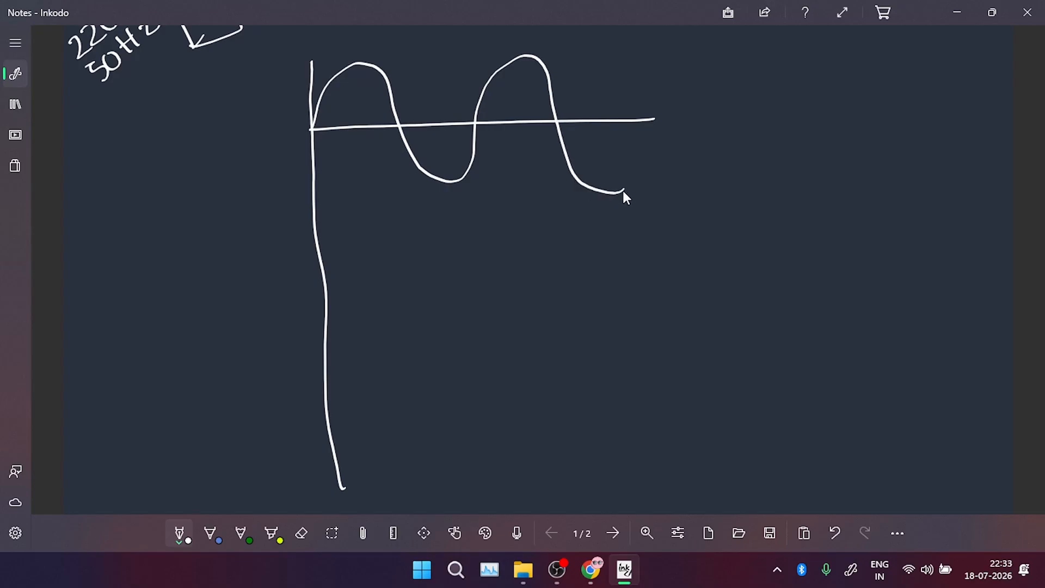
pyautogui.moveTo(647, 116); pyautogui.dragTo(788, 110)
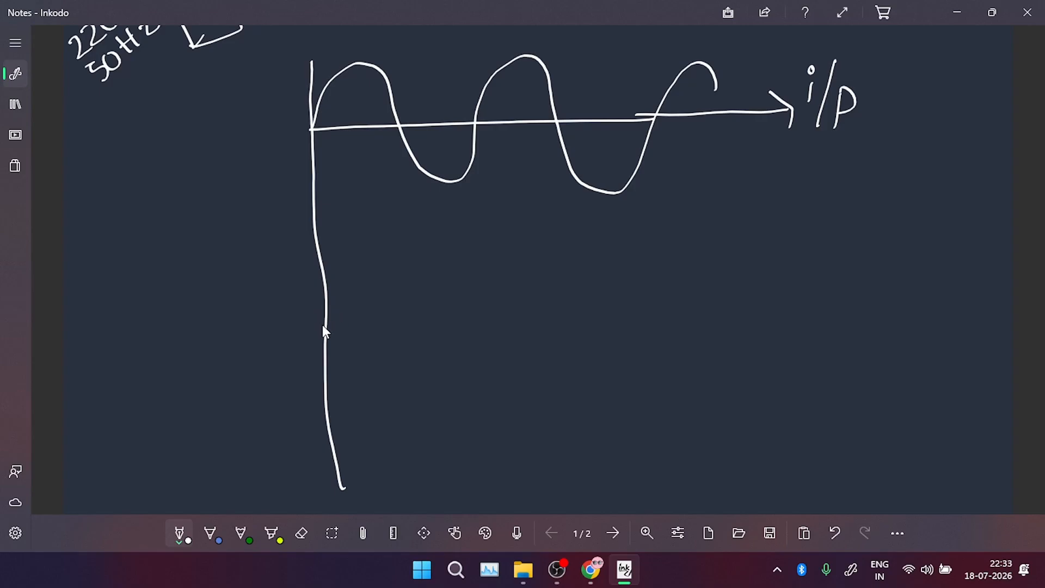
# Draw an o/p axis with white pulses under the first two positive input half-cycles and bright green pulses under the negative ones
pyautogui.moveTo(324, 327); pyautogui.dragTo(804, 313)
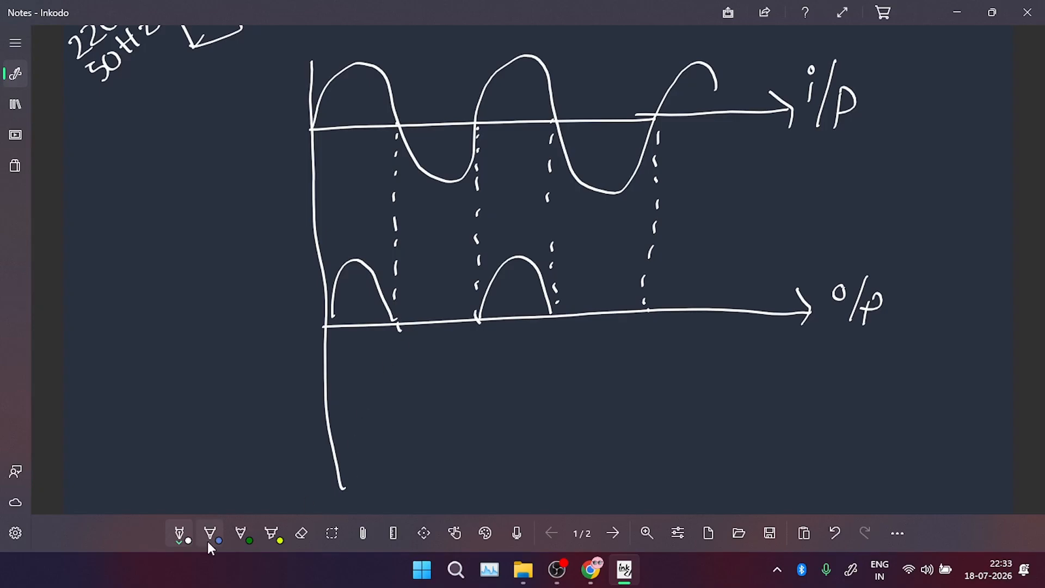
pyautogui.click(181, 532)
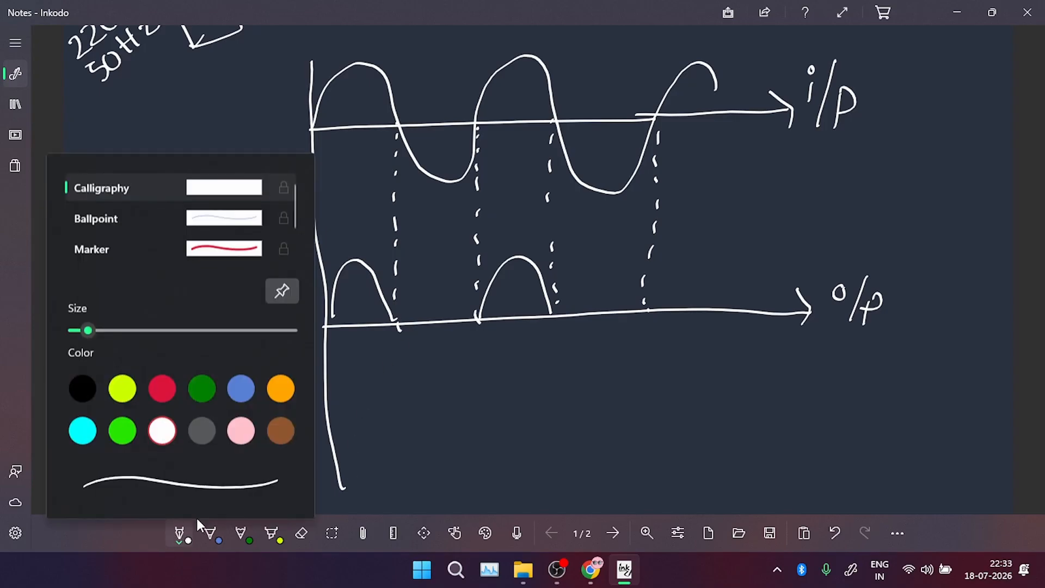
pyautogui.click(126, 431)
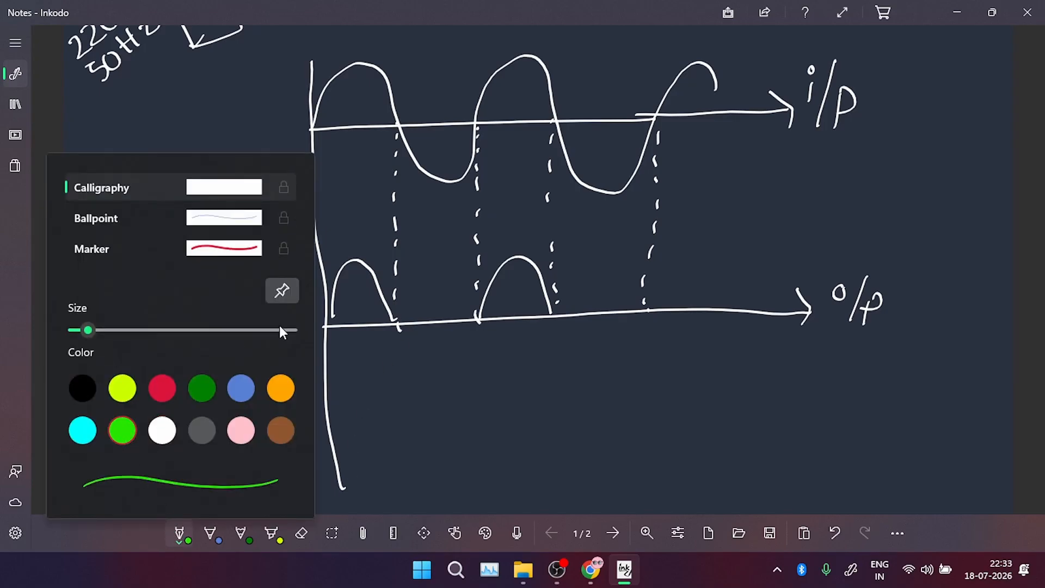
pyautogui.click(403, 318)
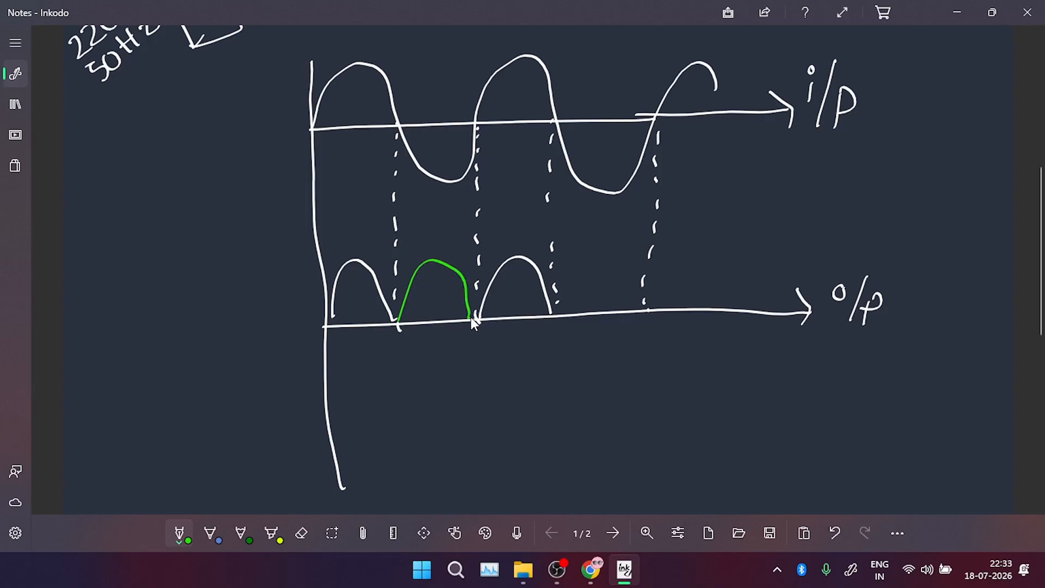
pyautogui.moveTo(563, 308)
pyautogui.mouseDown()
pyautogui.moveTo(620, 260)
pyautogui.moveTo(623, 301)
pyautogui.mouseUp()
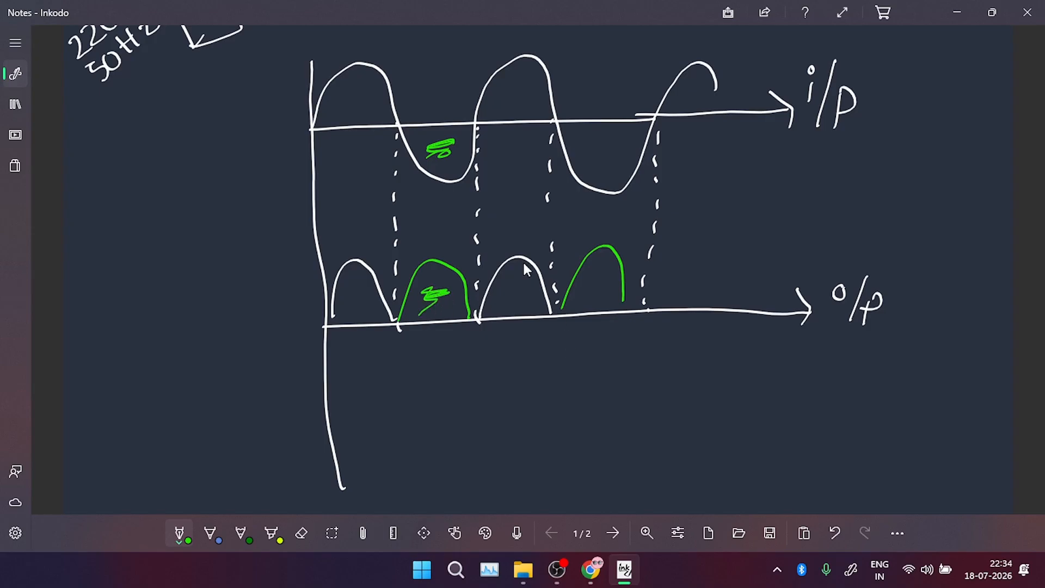
# Switch to Proteus 8 Professional and start a new project
pyautogui.click(456, 570)
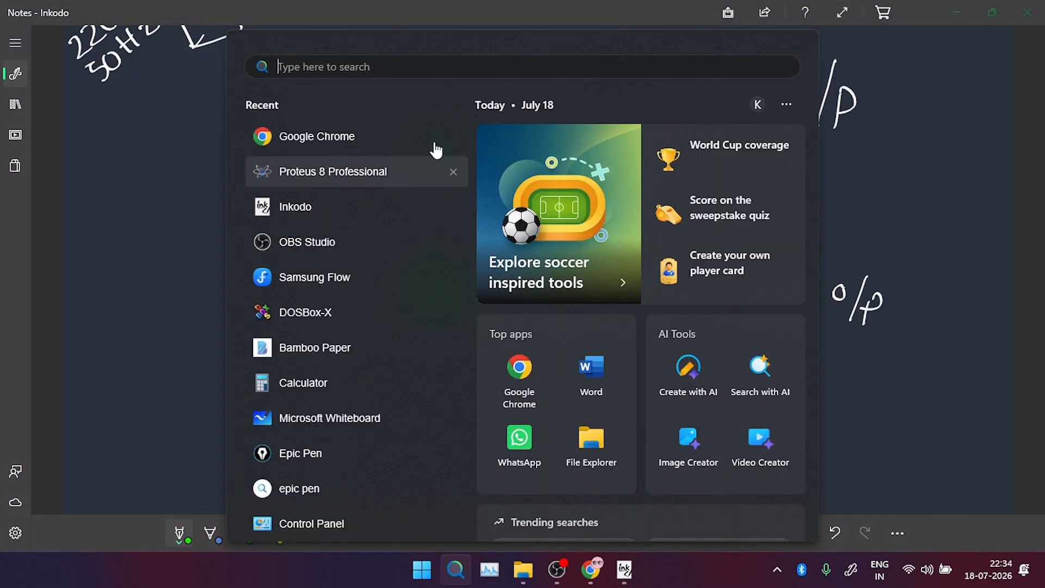
pyautogui.click(338, 177)
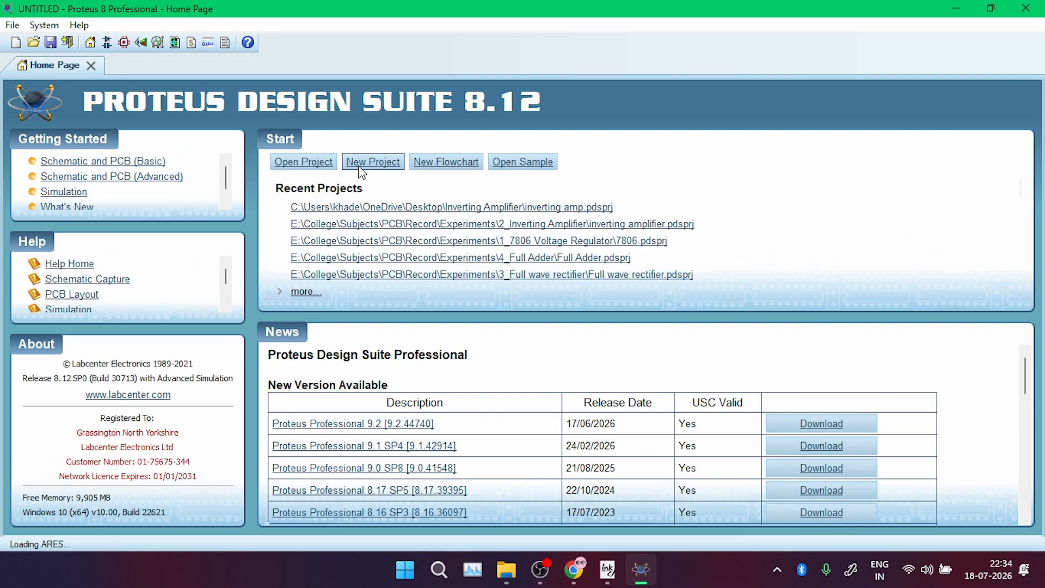
pyautogui.click(361, 172)
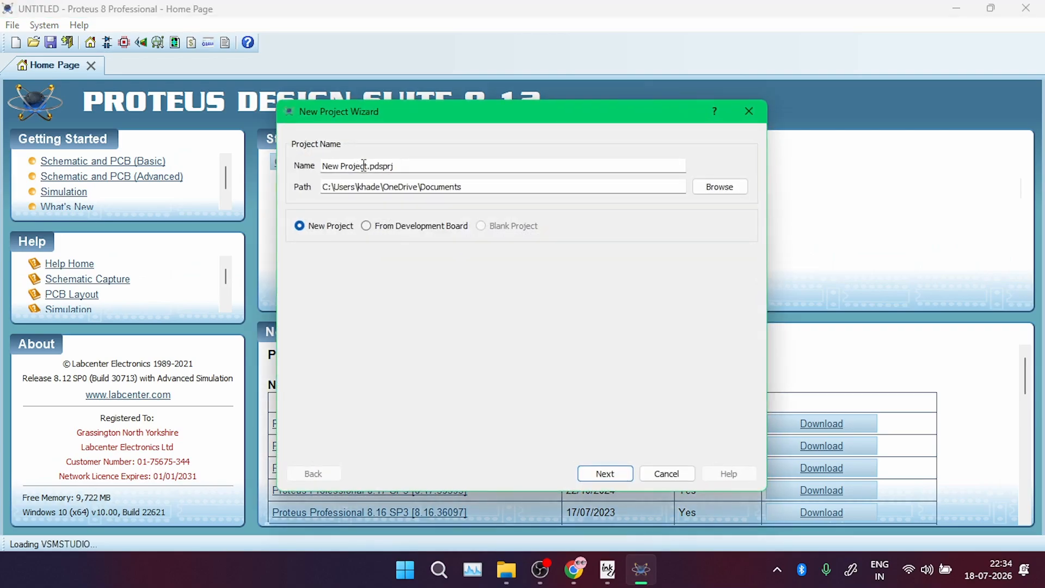
# Create a folder named Full Wave Rectifier on the Desktop and set it as the project path
pyautogui.click(730, 187)
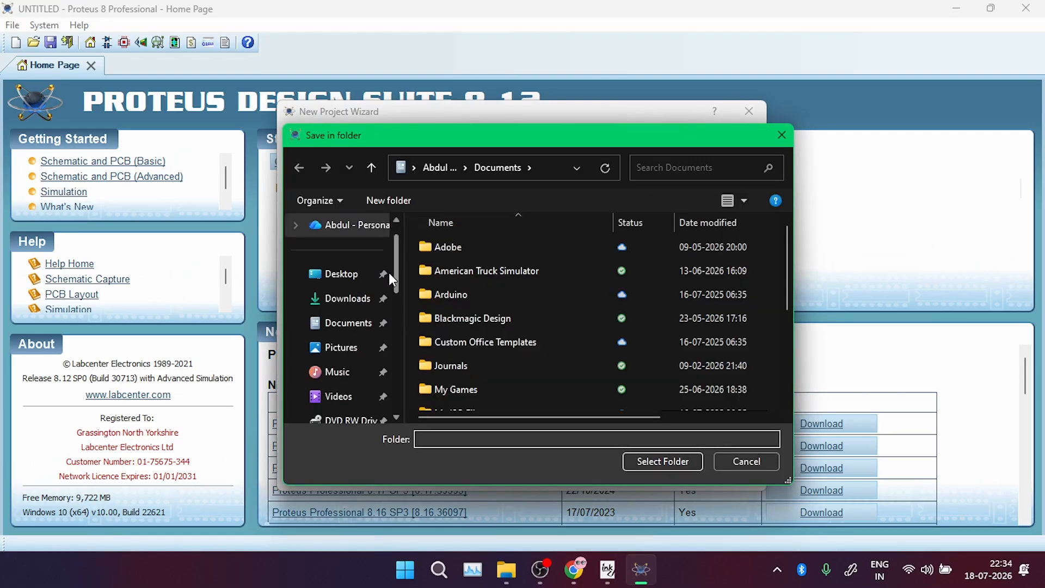
pyautogui.click(332, 274)
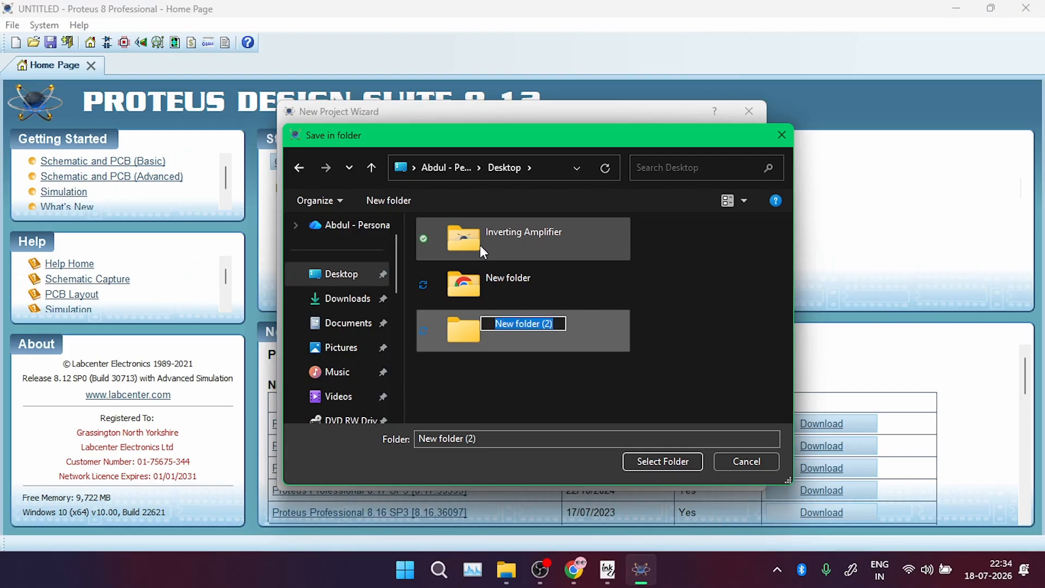
pyautogui.write('Full')
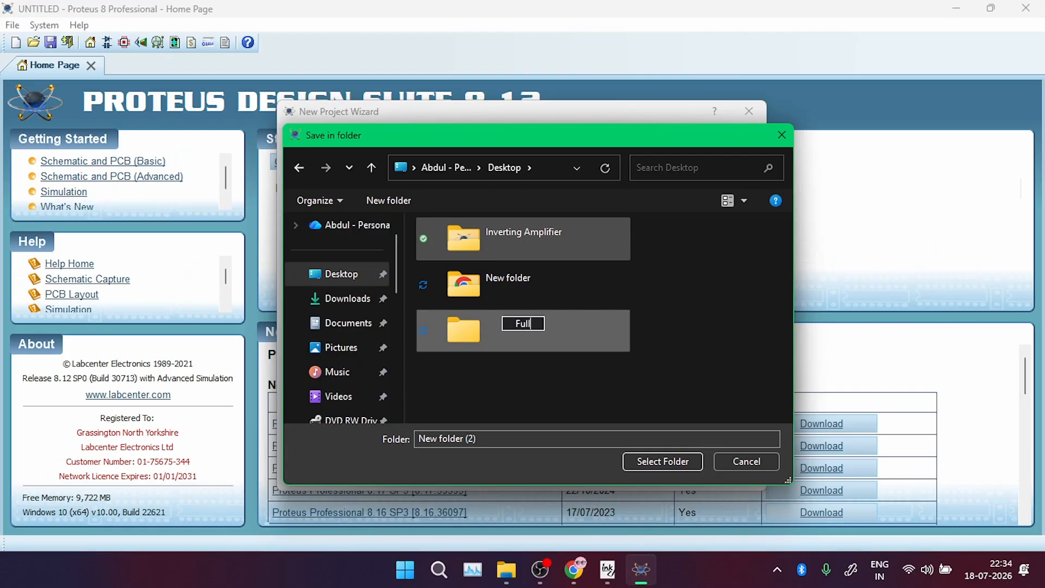
pyautogui.write(' Wave Re')
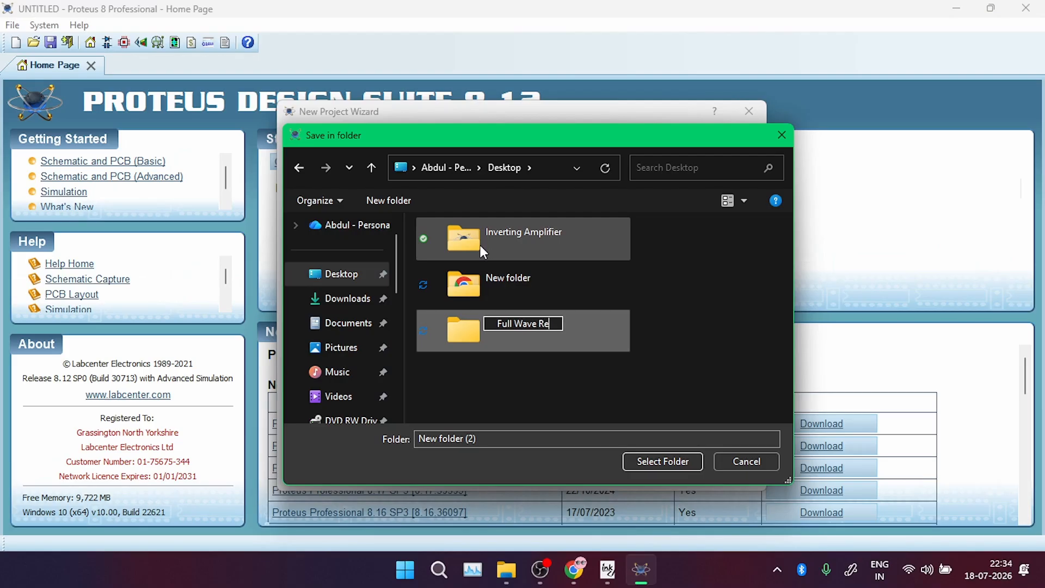
pyautogui.write('ctifier')
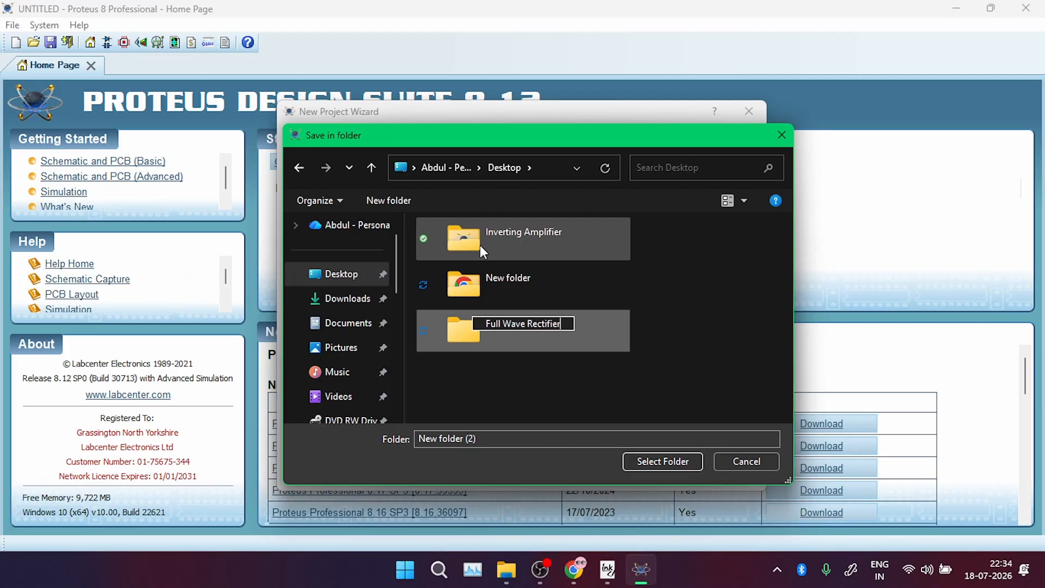
pyautogui.click(528, 334)
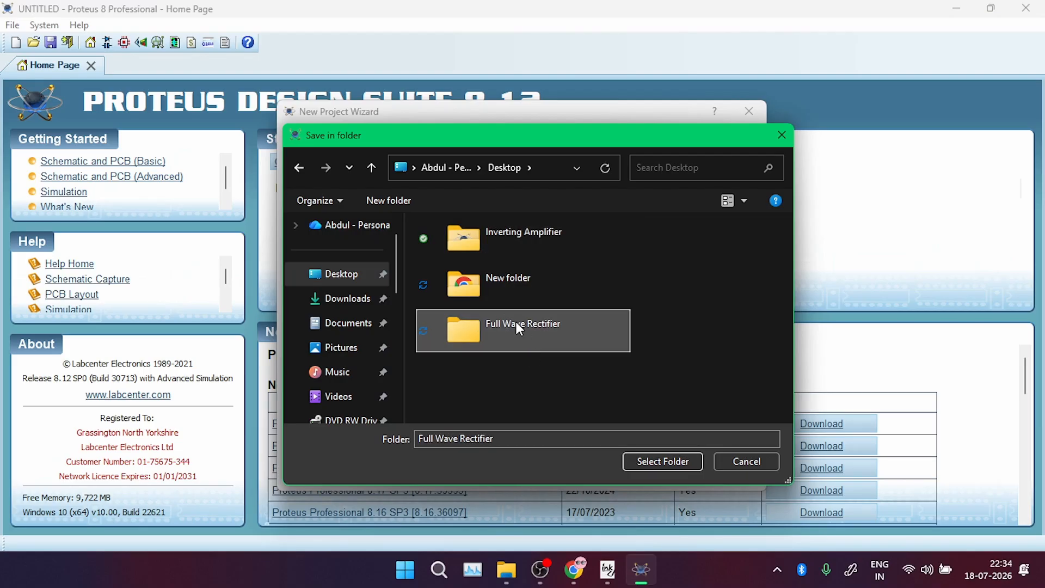
pyautogui.doubleClick(516, 324)
pyautogui.click(652, 466)
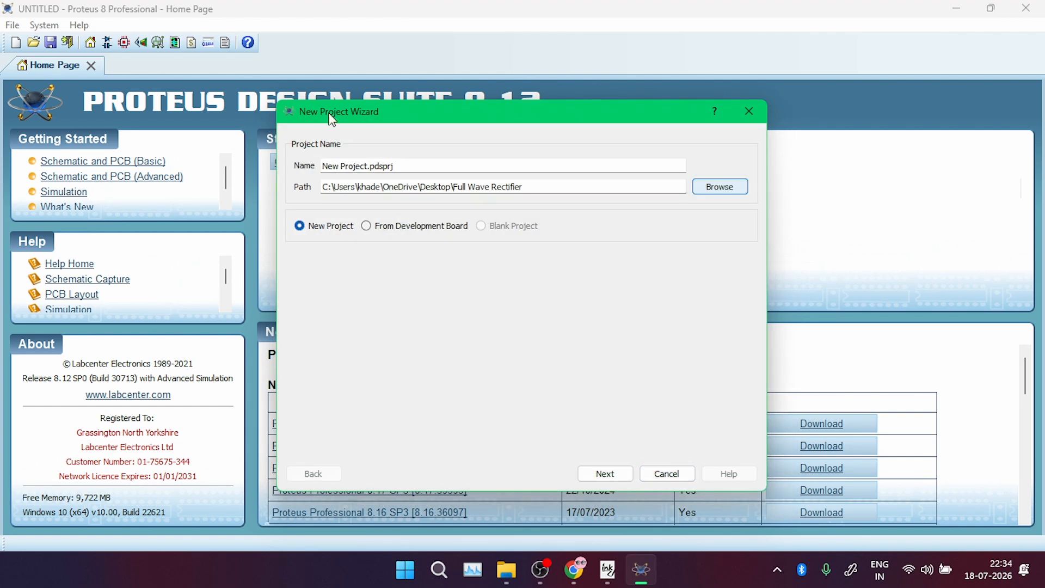
# Name the project file Full wave, keeping the .pdsprj extension, and continue to the schematic template choice
pyautogui.moveTo(368, 165); pyautogui.dragTo(316, 164)
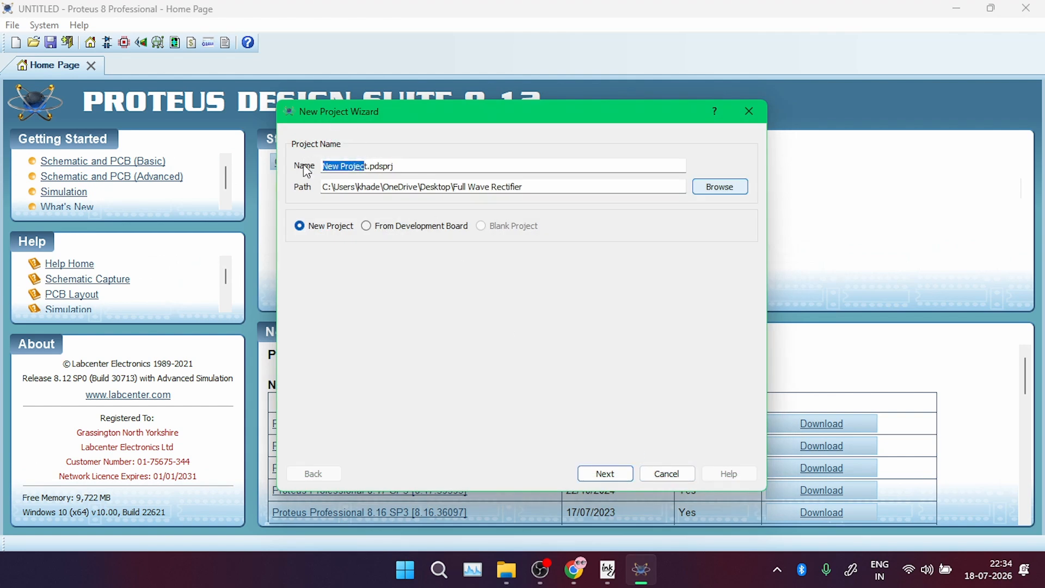
pyautogui.press('BackSpace')
pyautogui.write('Full wav')
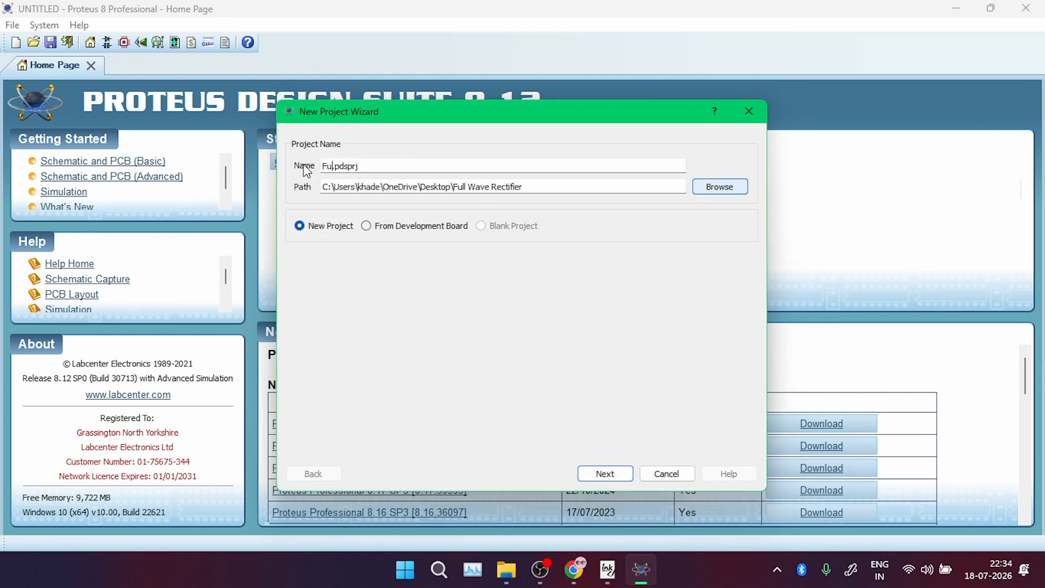
pyautogui.write('e')
pyautogui.press('Return')
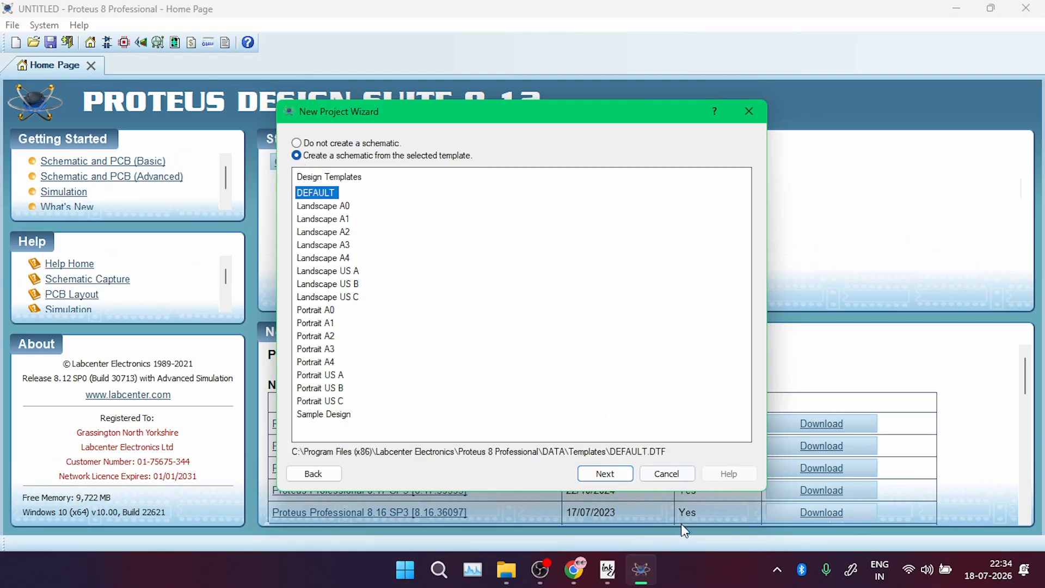
# Create the project with a schematic from the DEFAULT template, no PCB layout and no firmware
pyautogui.click(616, 478)
pyautogui.click(617, 479)
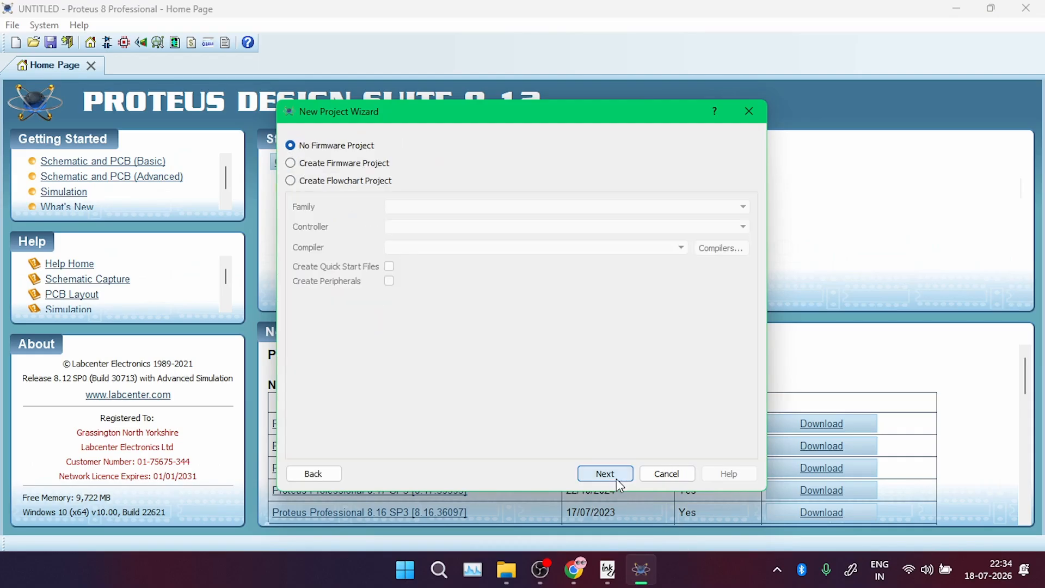
pyautogui.click(616, 479)
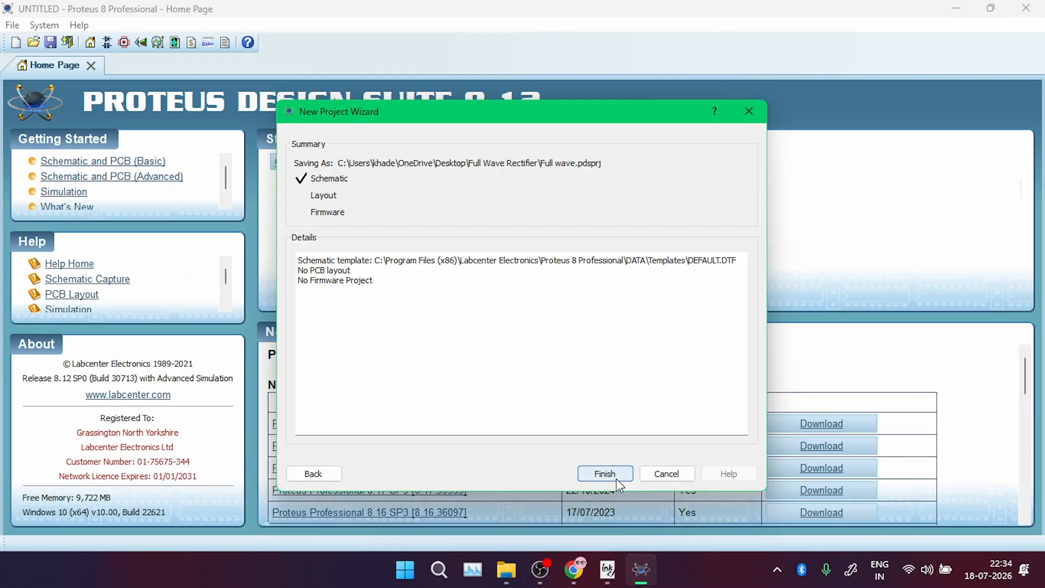
pyautogui.click(616, 479)
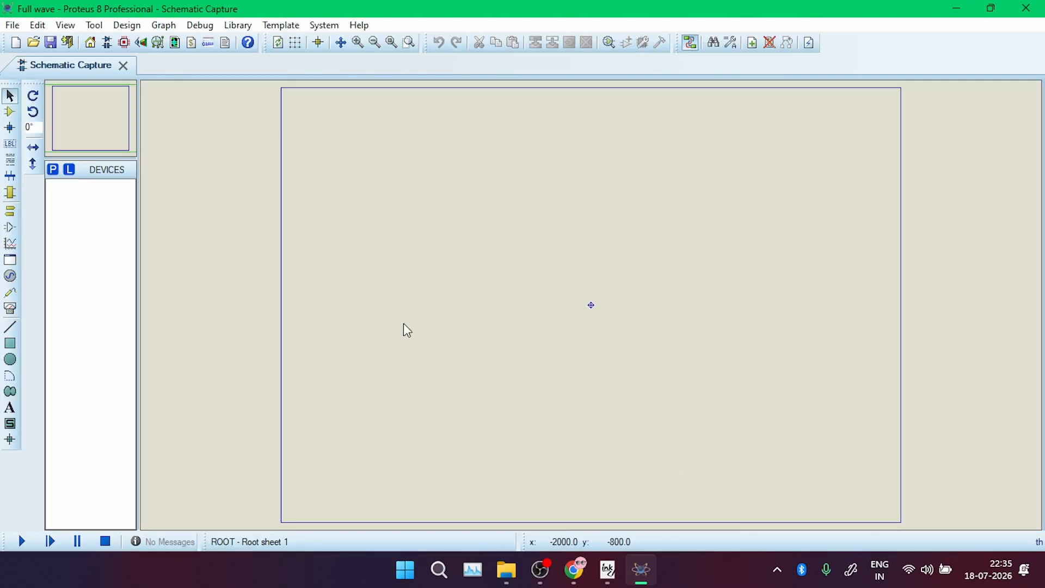
# Search the device library for transformer and add the simple transformer TRAN-2P2S to the project's device list
pyautogui.click(52, 172)
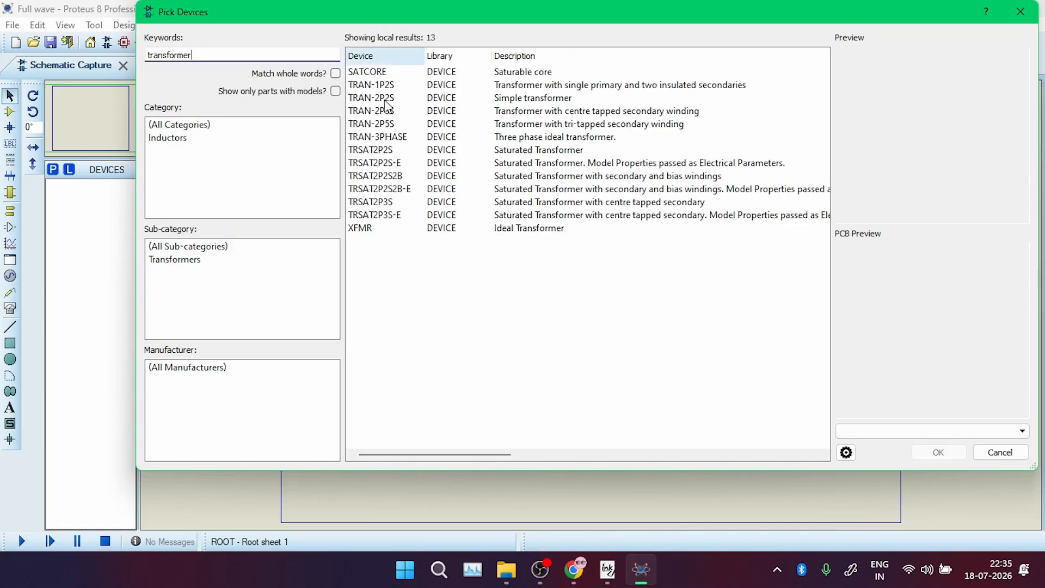
pyautogui.click(387, 102)
pyautogui.doubleClick(466, 101)
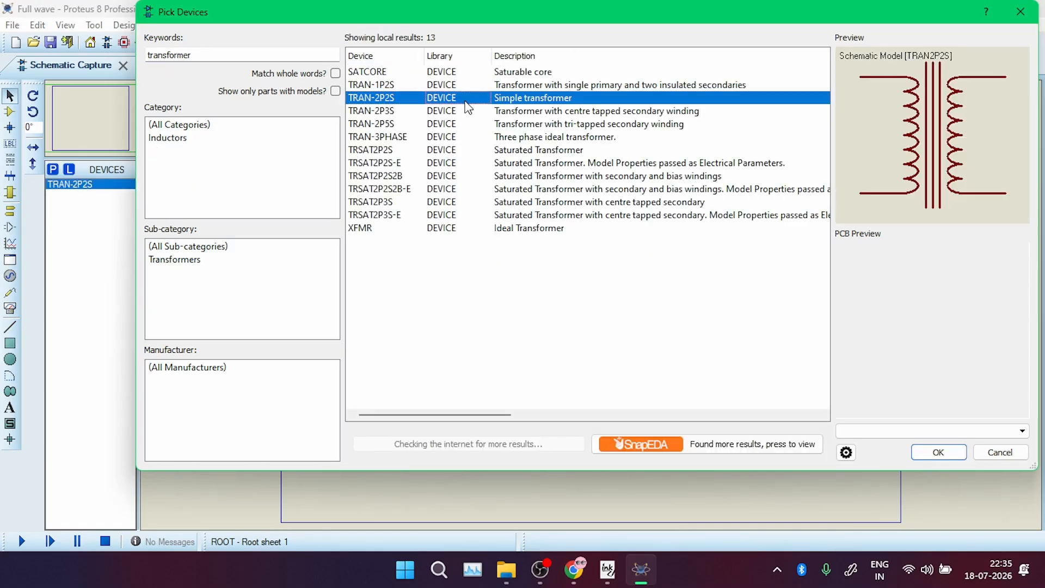
# Add the centre-tapped transformer TRAN-2P3S and, from a search for diode, the DIODE from the DISPLAY library to the project's device list
pyautogui.click(505, 113)
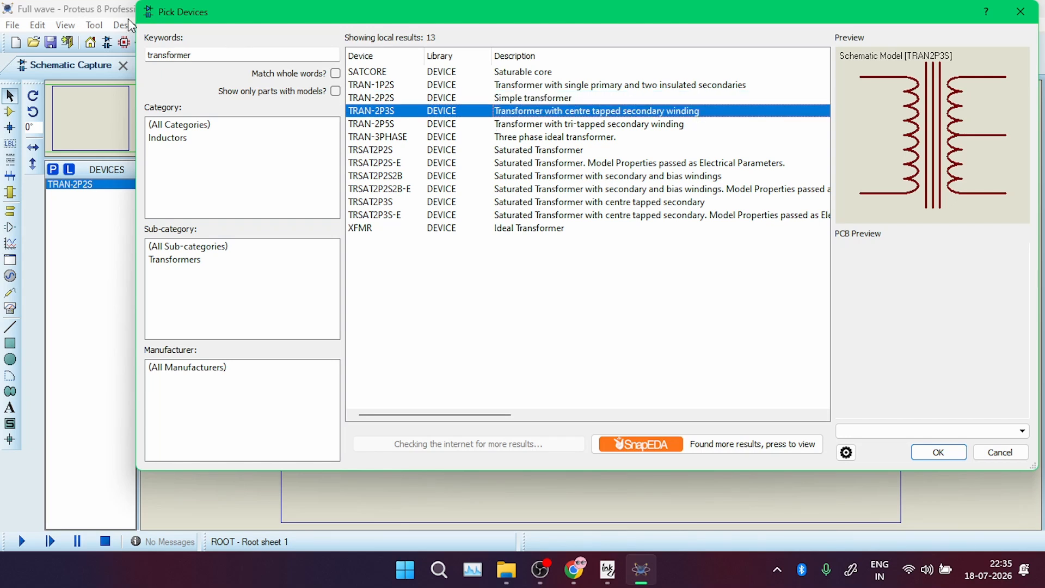
pyautogui.doubleClick(410, 113)
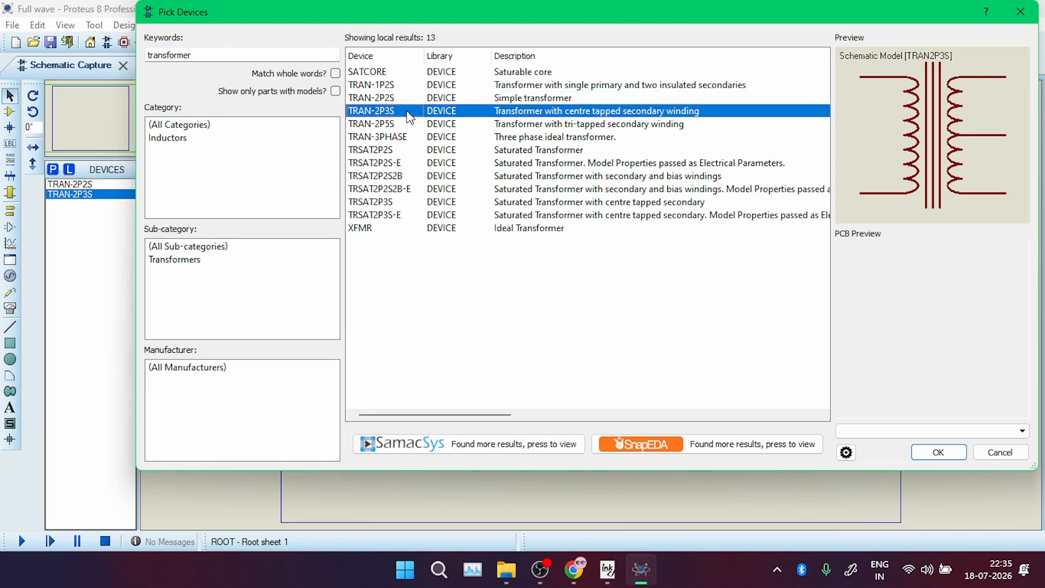
pyautogui.doubleClick(199, 55)
pyautogui.write('d')
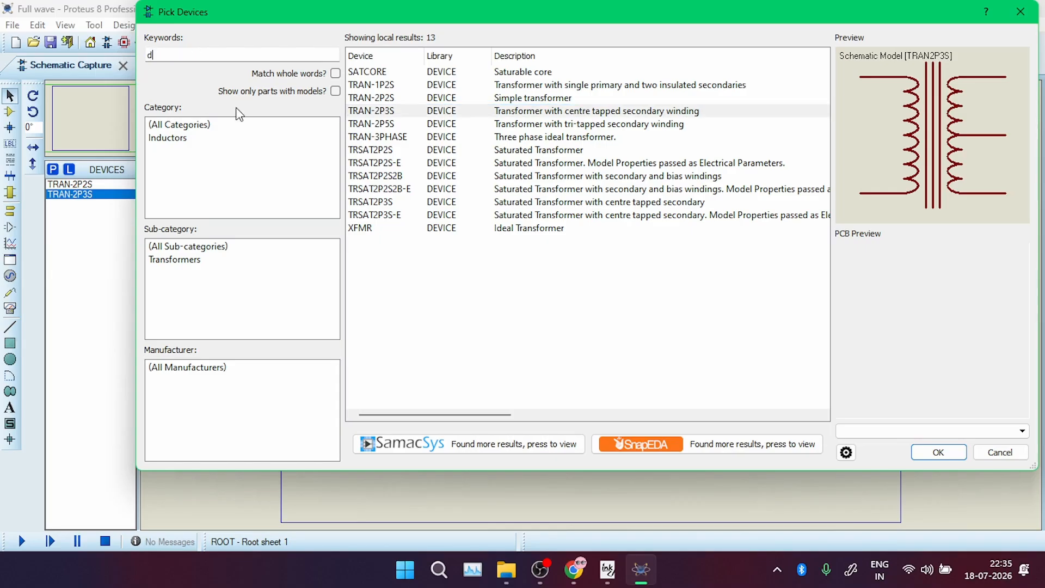
pyautogui.write('i')
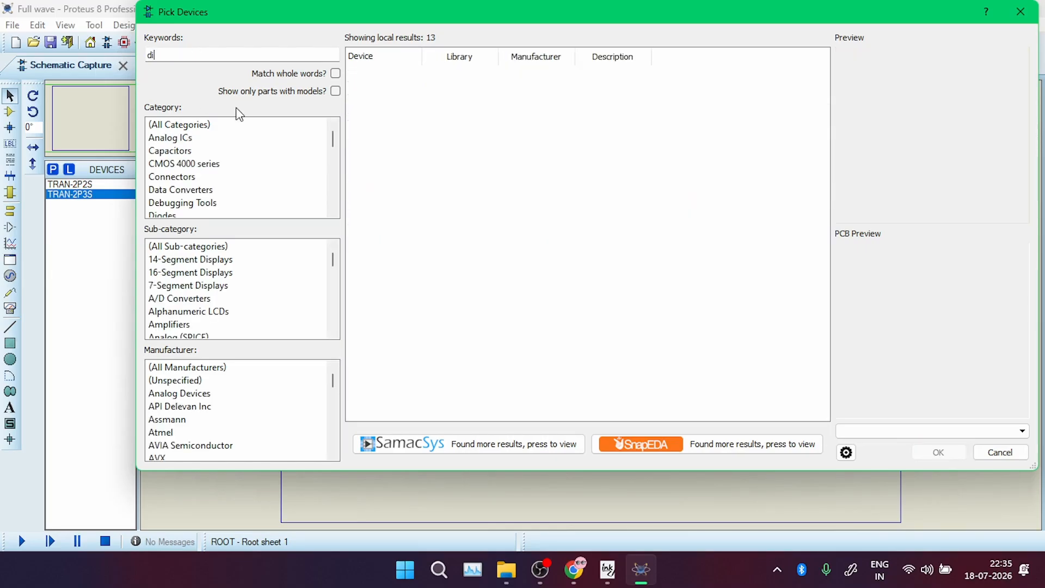
pyautogui.write('ode')
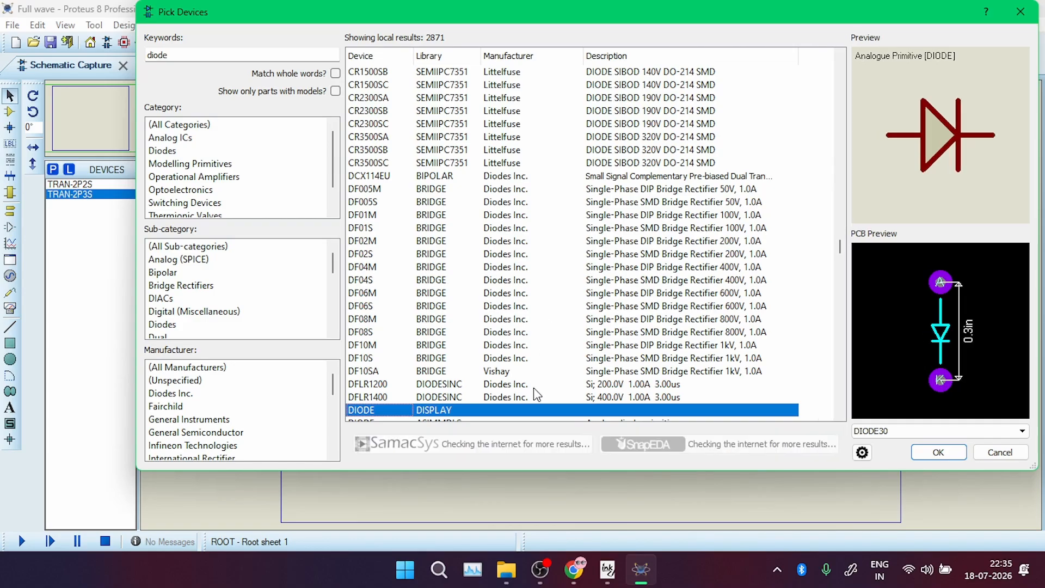
pyautogui.scroll(-2, 534, 388)
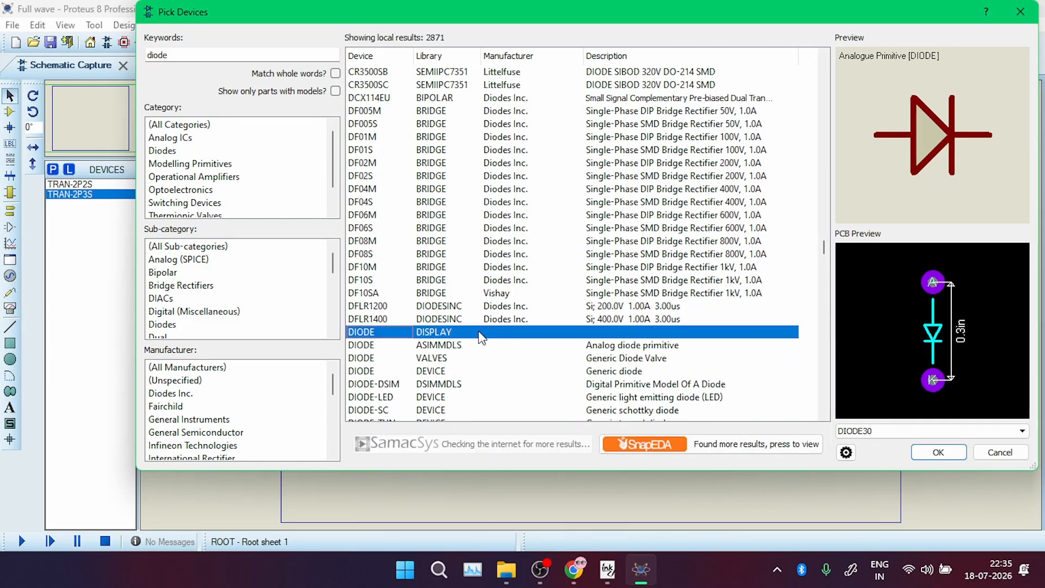
pyautogui.doubleClick(481, 337)
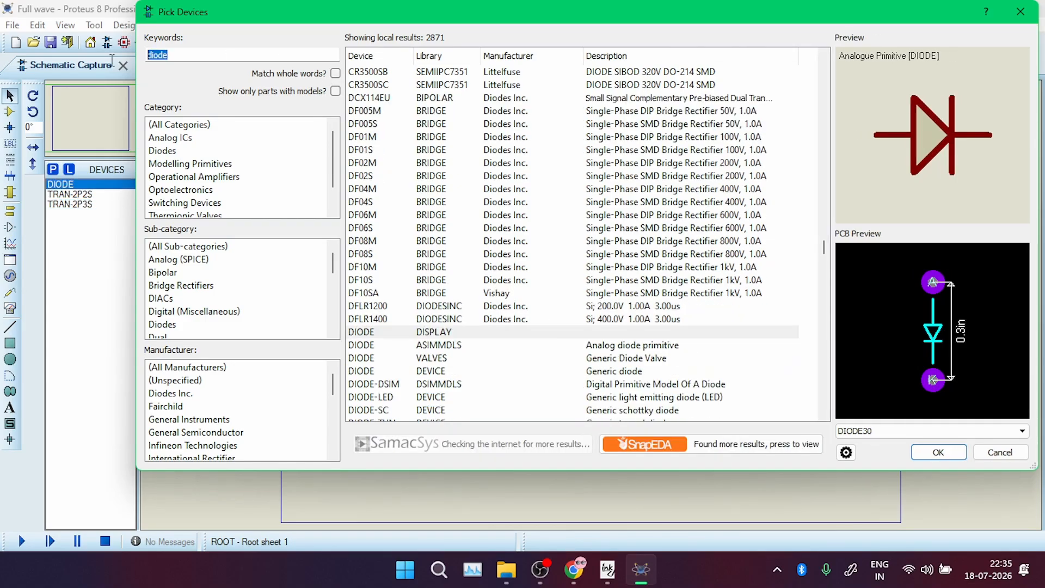
# Search for res and vsine, add the generic resistor RES and the sine source VSINE to the device list, and finish picking devices
pyautogui.write('res')
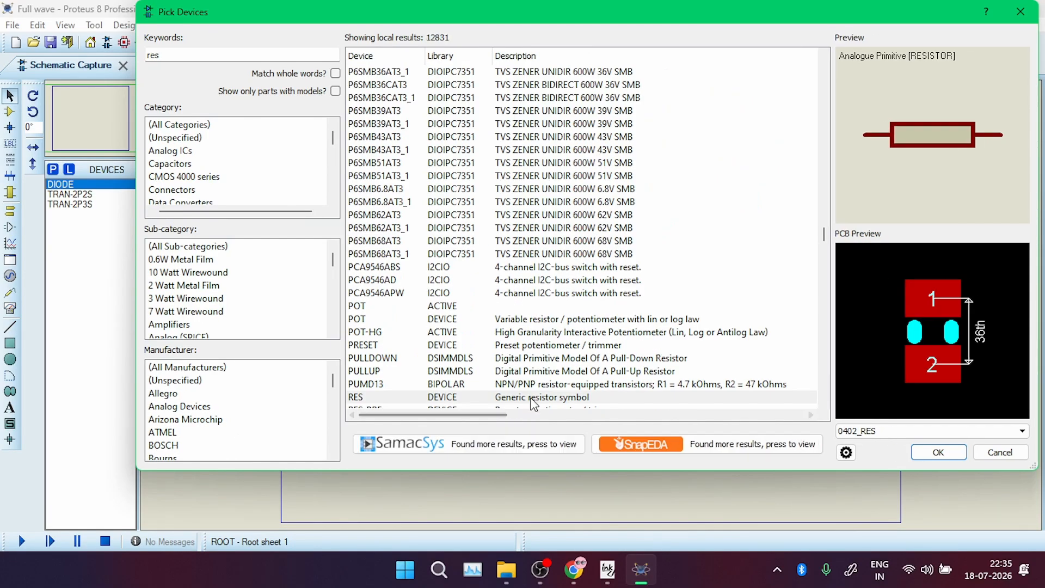
pyautogui.doubleClick(531, 400)
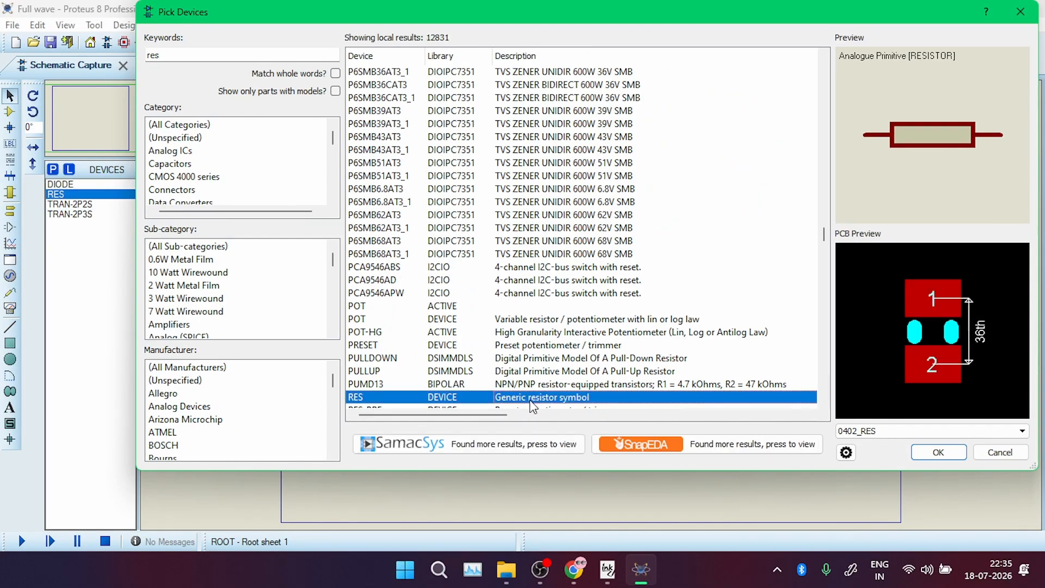
pyautogui.click(161, 55)
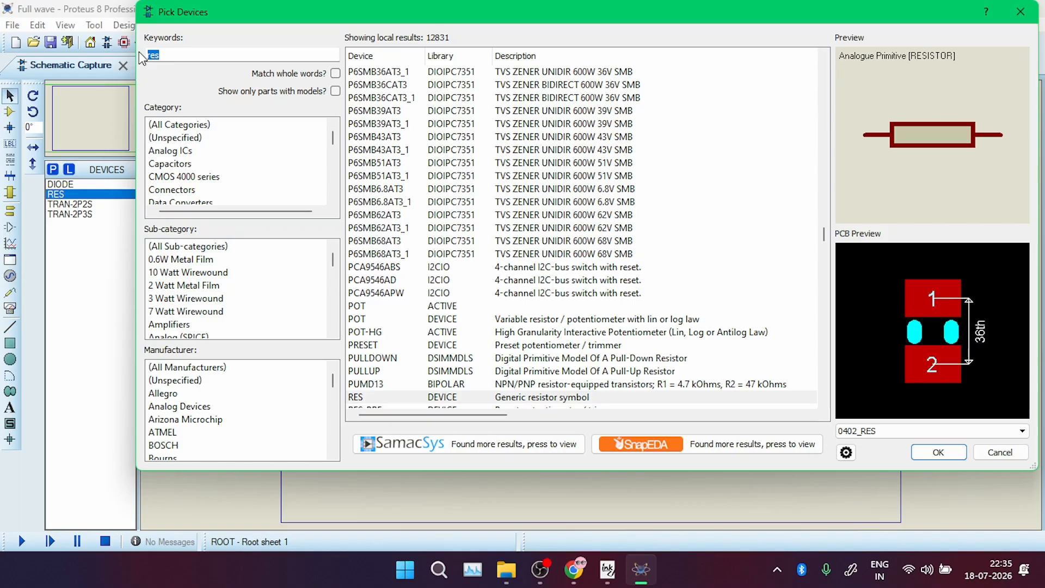
pyautogui.write('vsi')
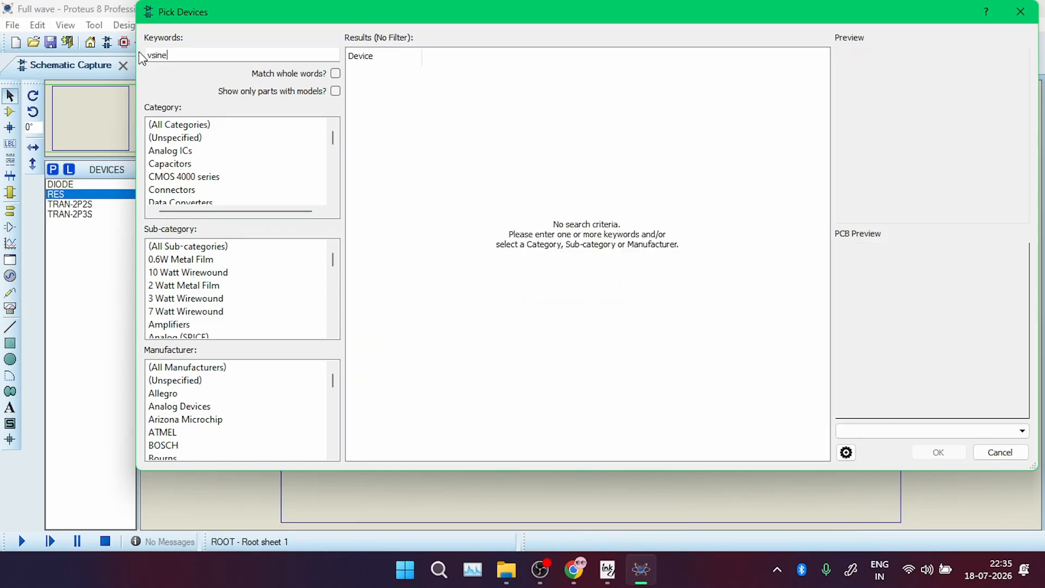
pyautogui.write('ne')
pyautogui.doubleClick(385, 75)
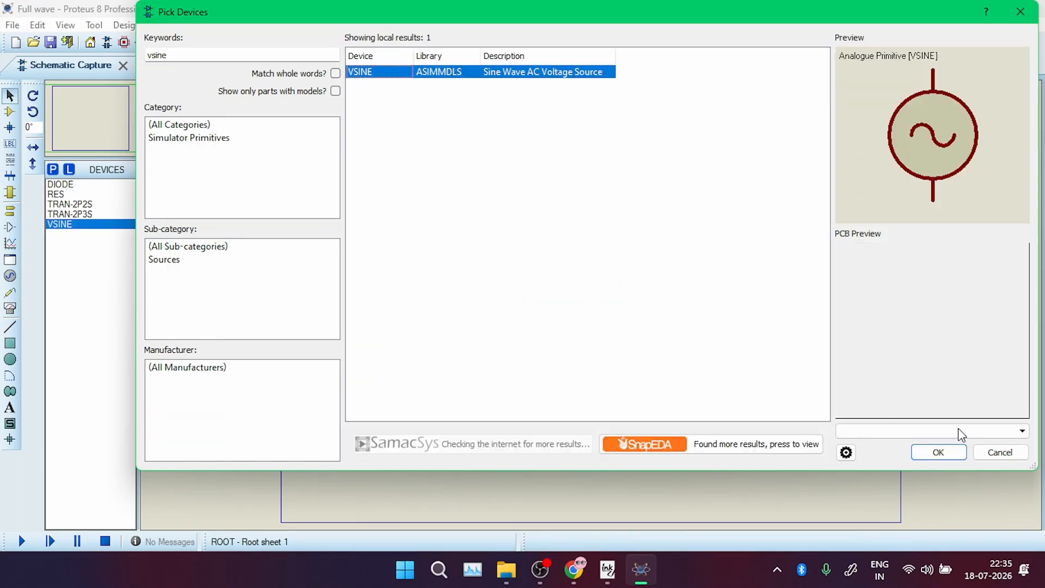
pyautogui.click(958, 455)
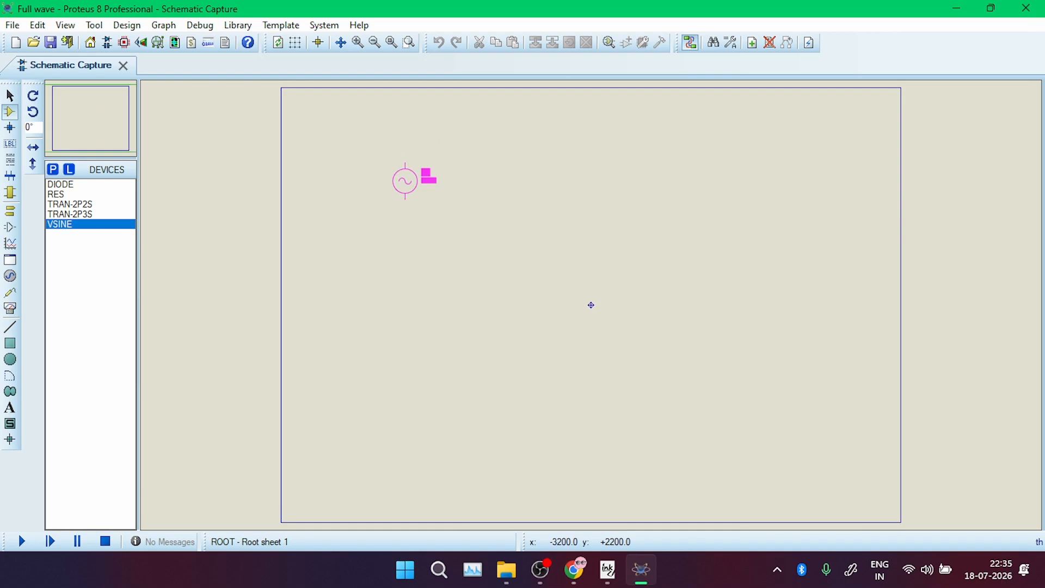
# Place two VSINE sources one above the other near the sheet's left edge, and a TRAN-2P2S transformer to the right of the upper one
pyautogui.click(331, 181)
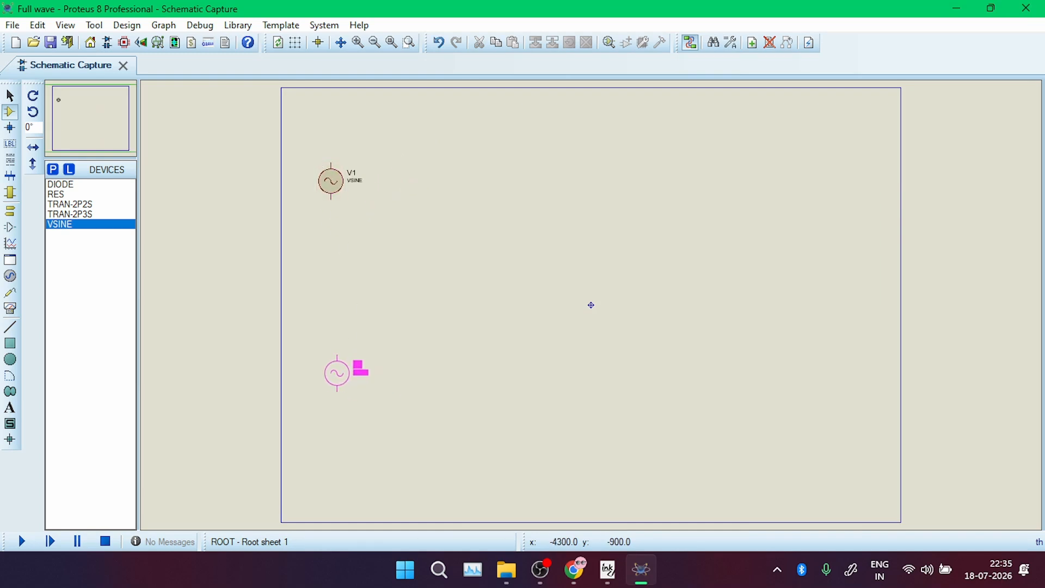
pyautogui.click(338, 373)
pyautogui.click(90, 206)
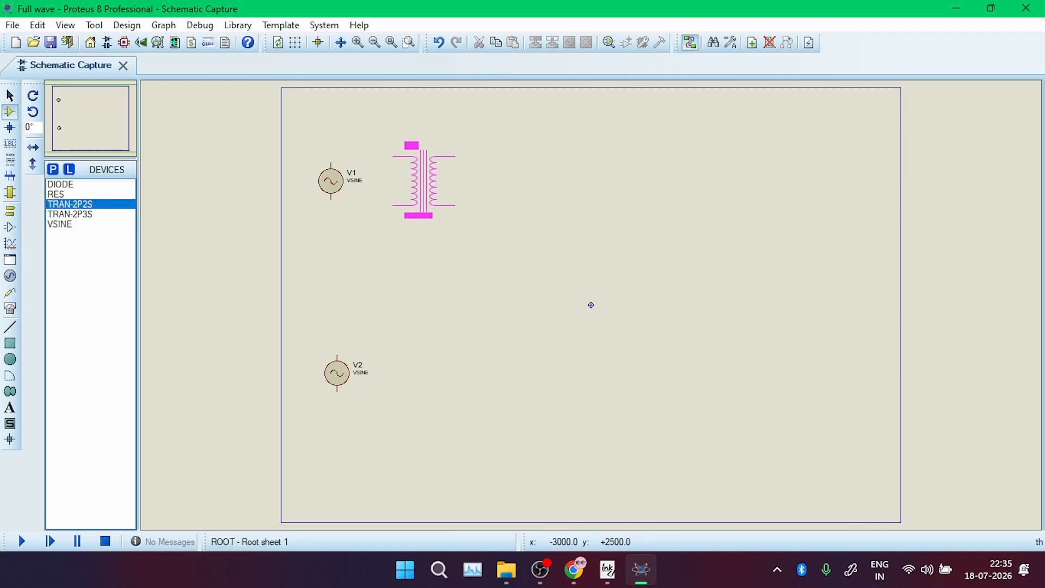
pyautogui.click(424, 180)
# Wire both terminals of source V1 to the two primary terminals of transformer TR1
pyautogui.click(333, 161)
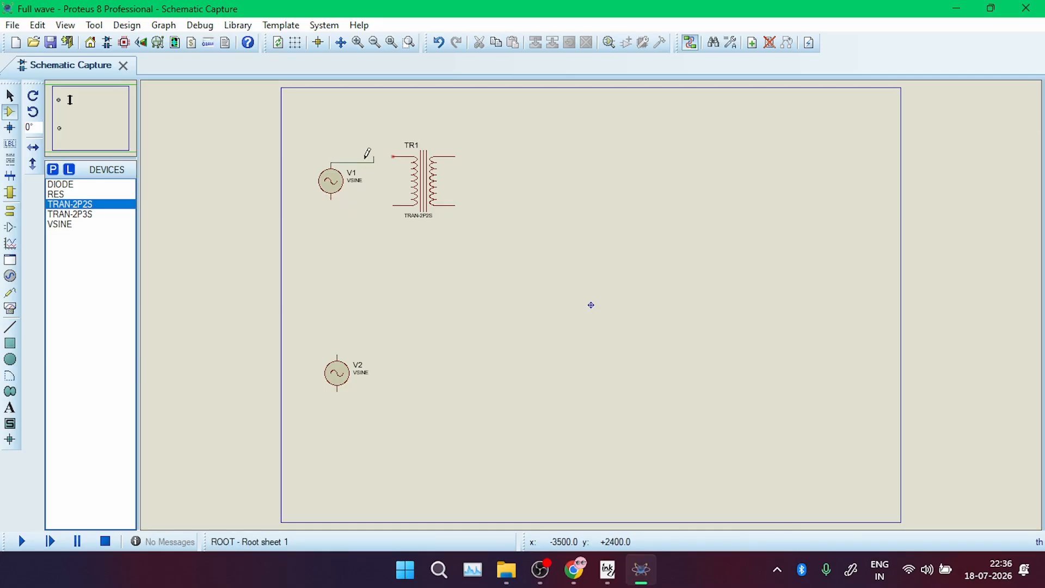
pyautogui.rightClick(344, 156)
pyautogui.scroll(2, 344, 156)
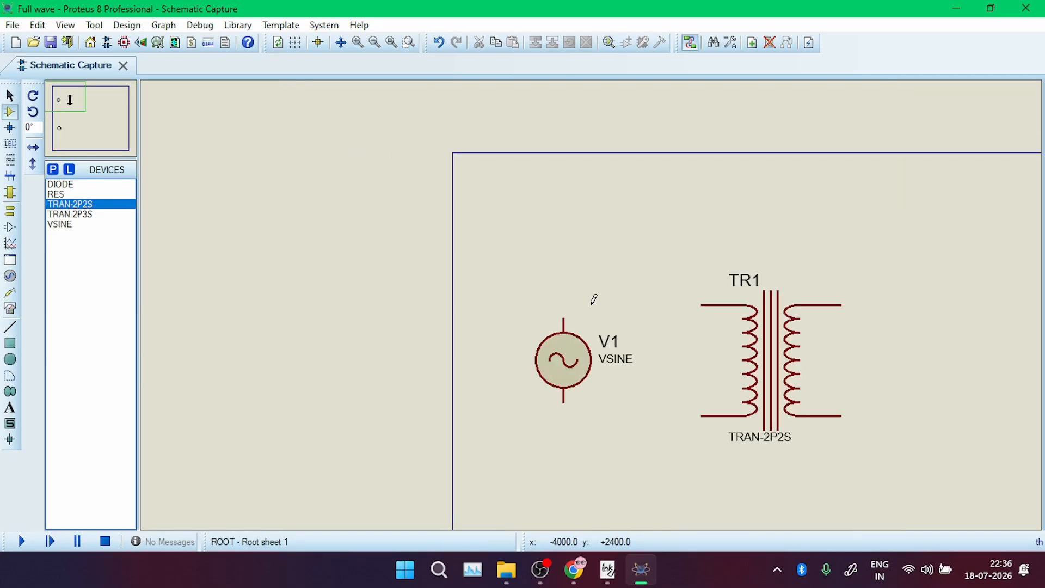
pyautogui.click(702, 305)
pyautogui.click(564, 320)
pyautogui.click(564, 401)
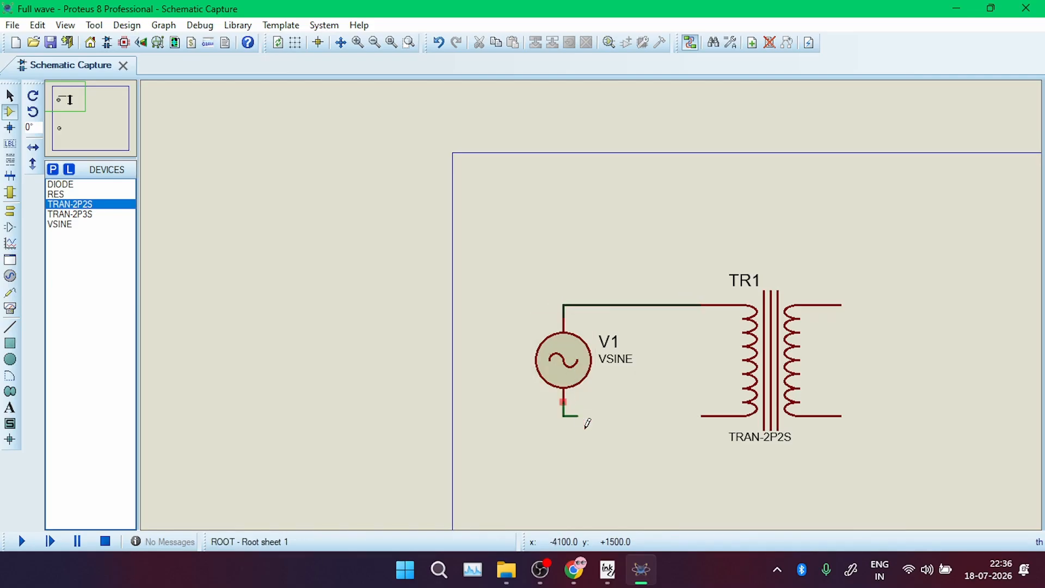
pyautogui.click(699, 406)
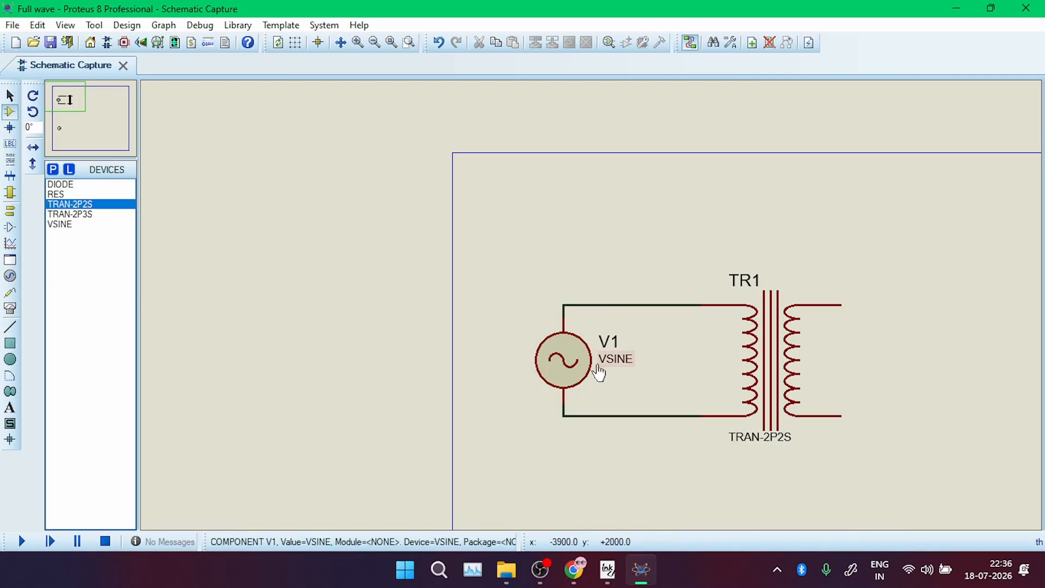
# Place a centre-tapped TRAN-2P3S transformer to the right of source V2
pyautogui.scroll(-2, 774, 370)
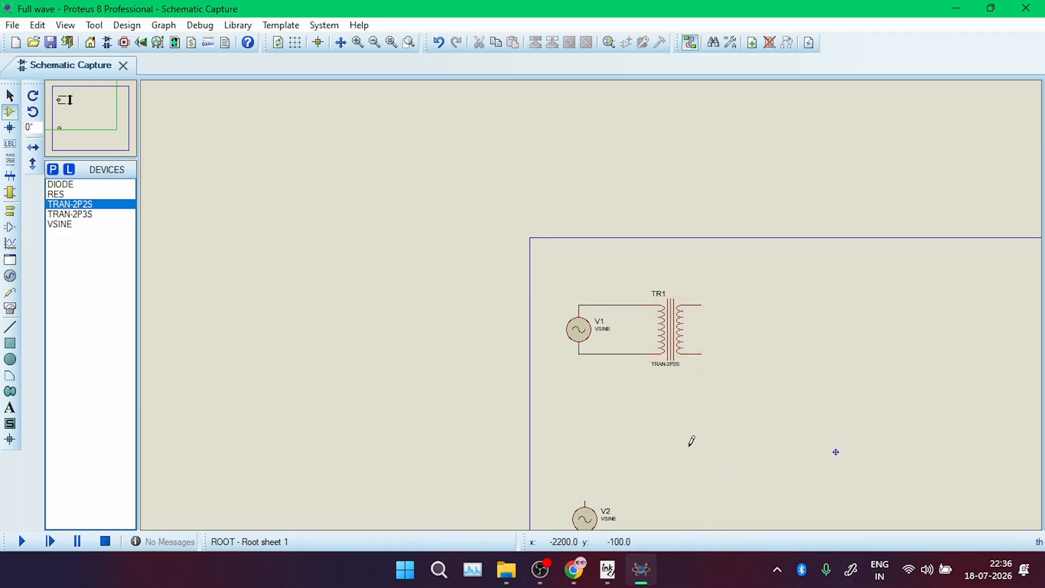
pyautogui.click(71, 214)
pyautogui.scroll(3, 588, 308)
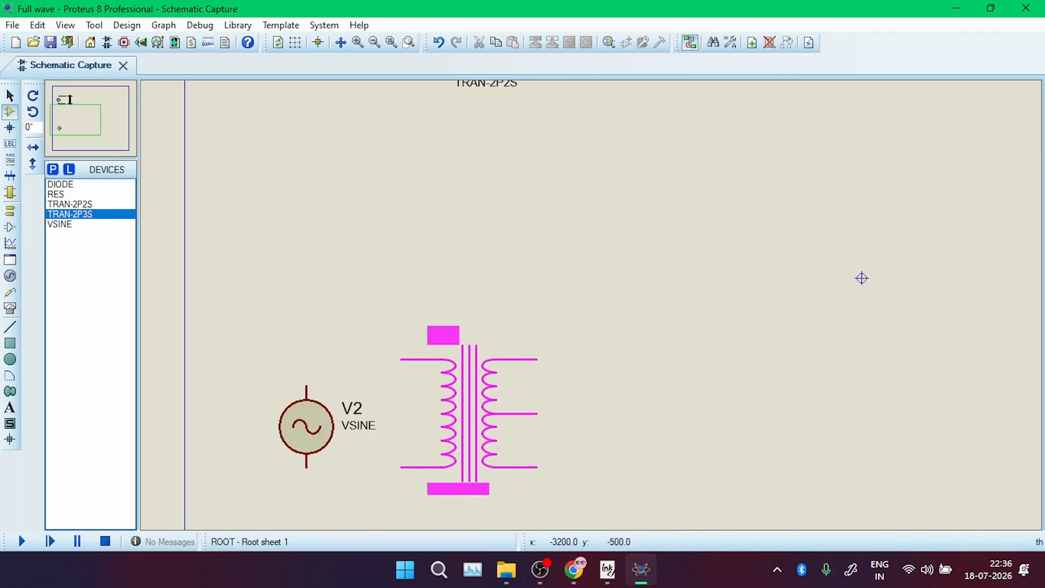
pyautogui.scroll(-1, 770, 287)
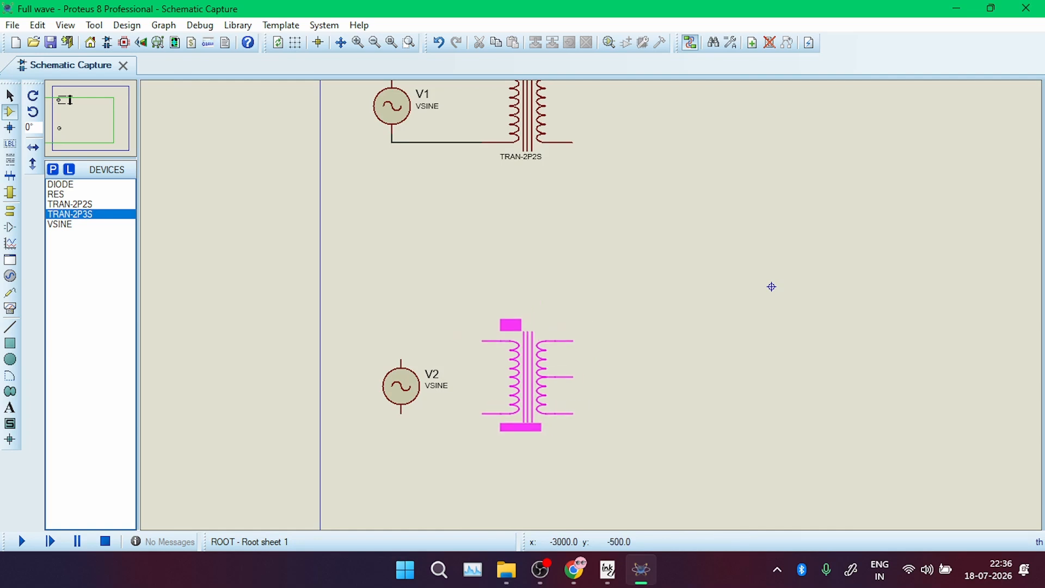
pyautogui.click(500, 329)
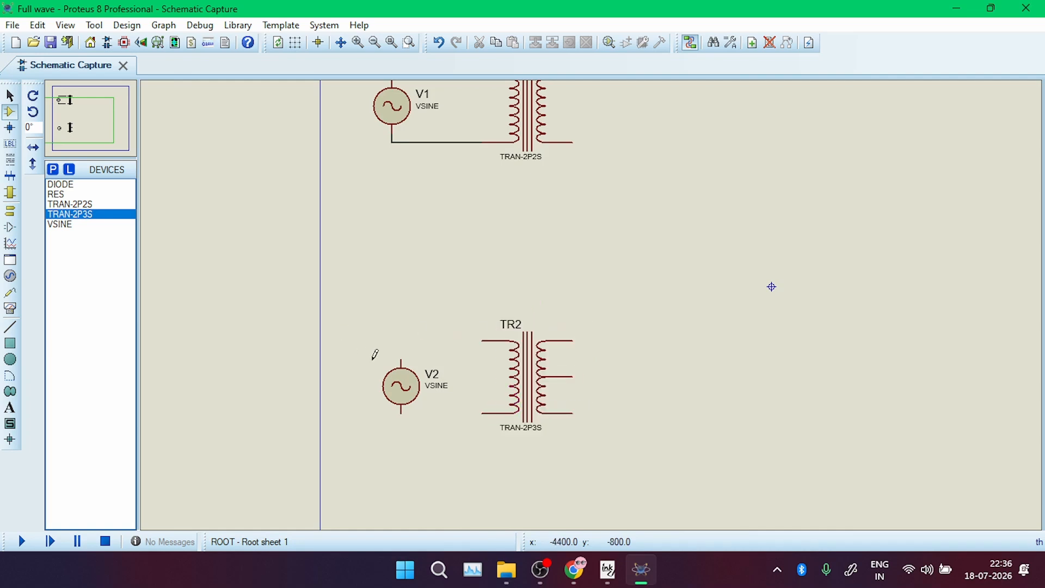
# Wire both terminals of source V2 to the two primary terminals of transformer TR2
pyautogui.click(403, 360)
pyautogui.click(483, 341)
pyautogui.click(401, 412)
pyautogui.click(482, 413)
# Place two diodes to the right of TR2, one level with each outer secondary terminal
pyautogui.press('F7')
pyautogui.scroll(1, 574, 236)
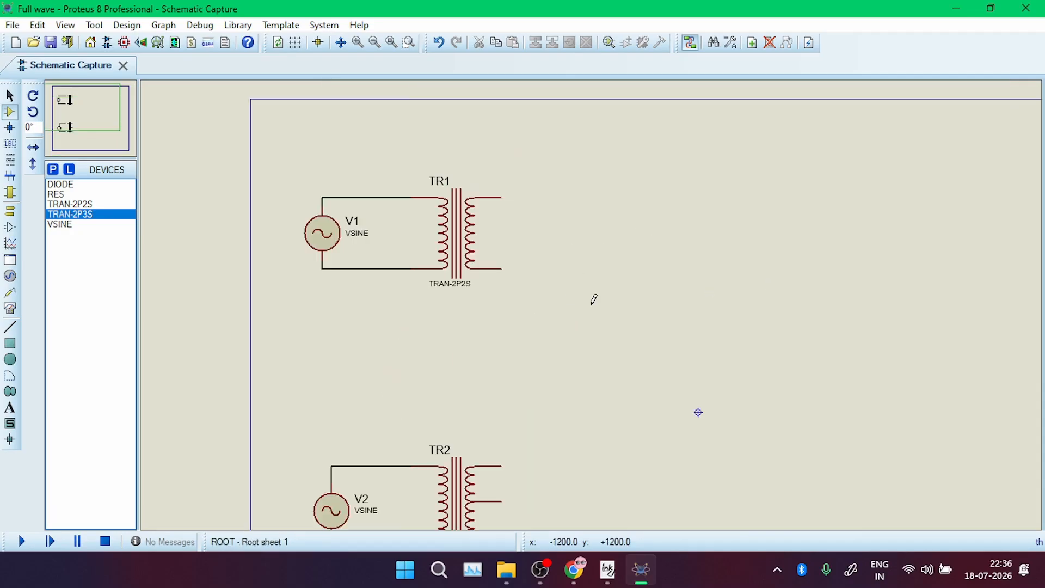
pyautogui.click(71, 187)
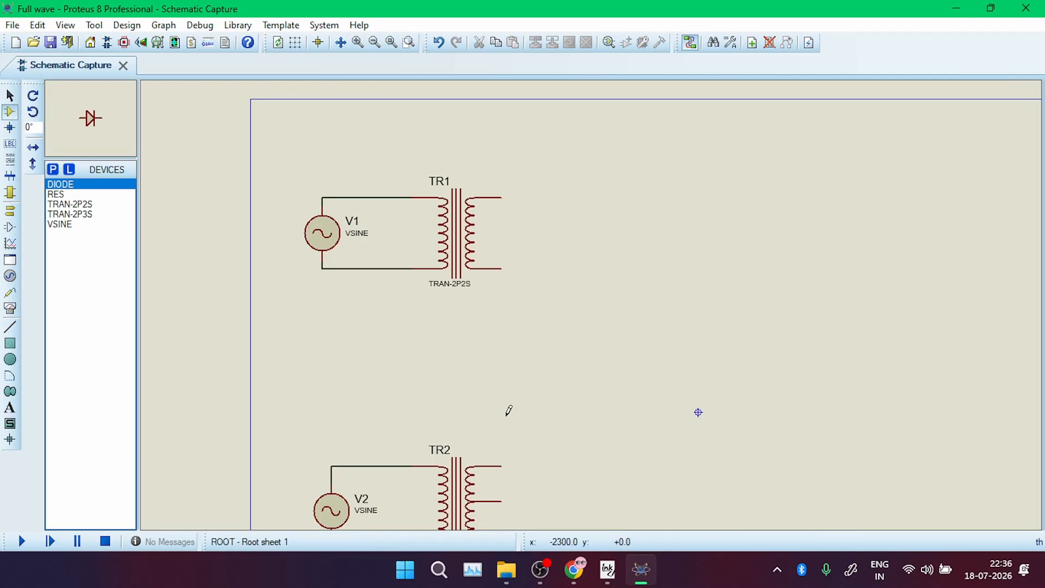
pyautogui.click(545, 442)
pyautogui.click(698, 412)
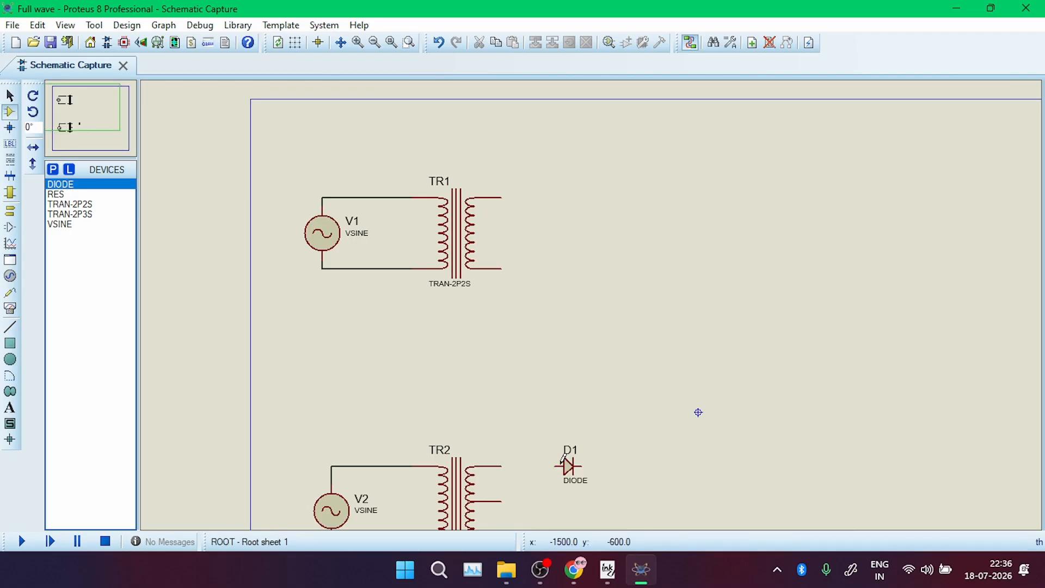
pyautogui.scroll(-1, 662, 376)
pyautogui.scroll(1, 726, 224)
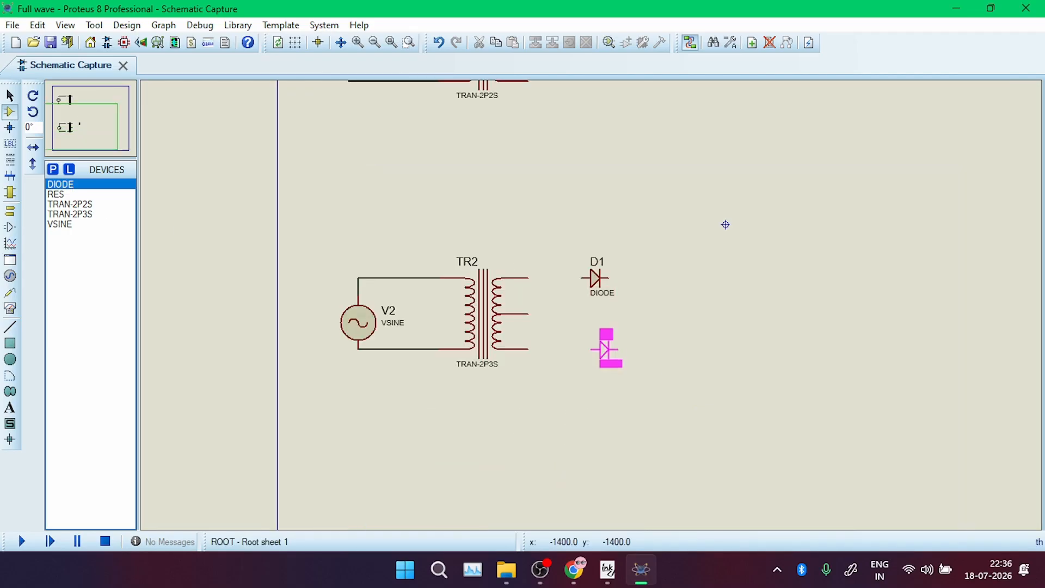
pyautogui.click(599, 347)
# Wire TR2's lower secondary terminal to the anode of D2 and its upper secondary terminal to the anode of D1
pyautogui.click(529, 349)
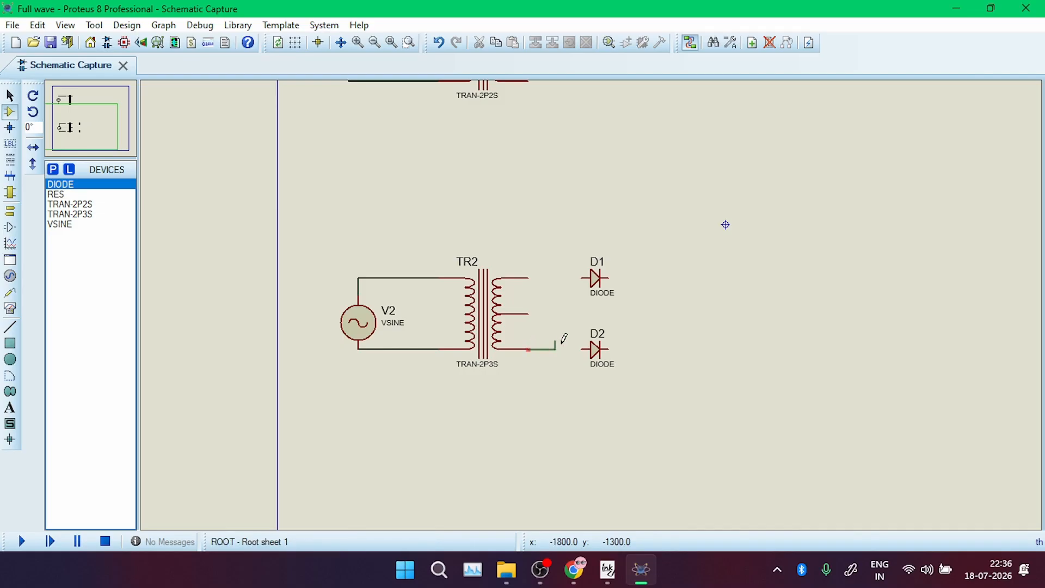
pyautogui.click(583, 349)
pyautogui.click(528, 278)
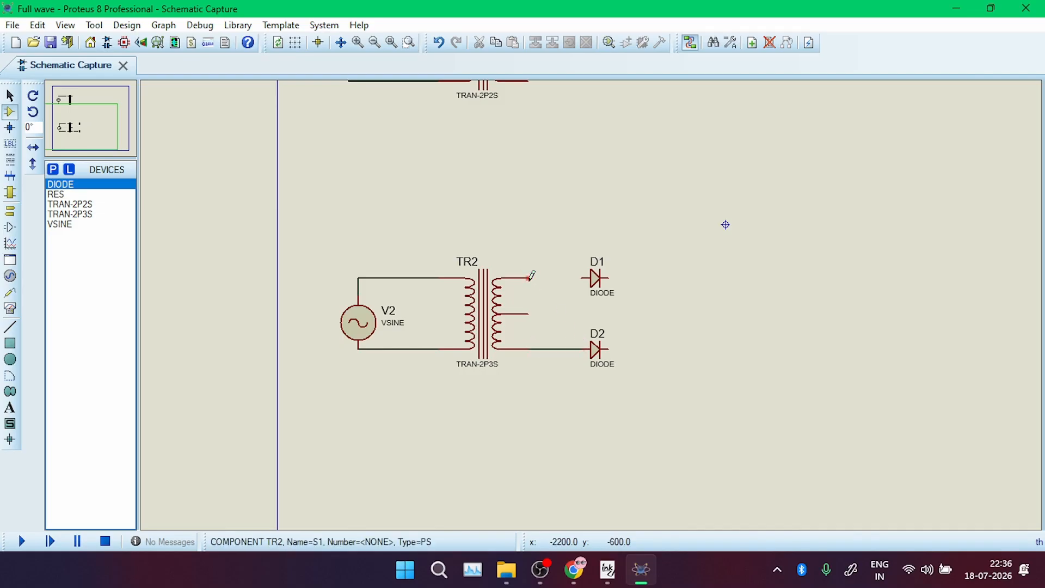
pyautogui.click(583, 278)
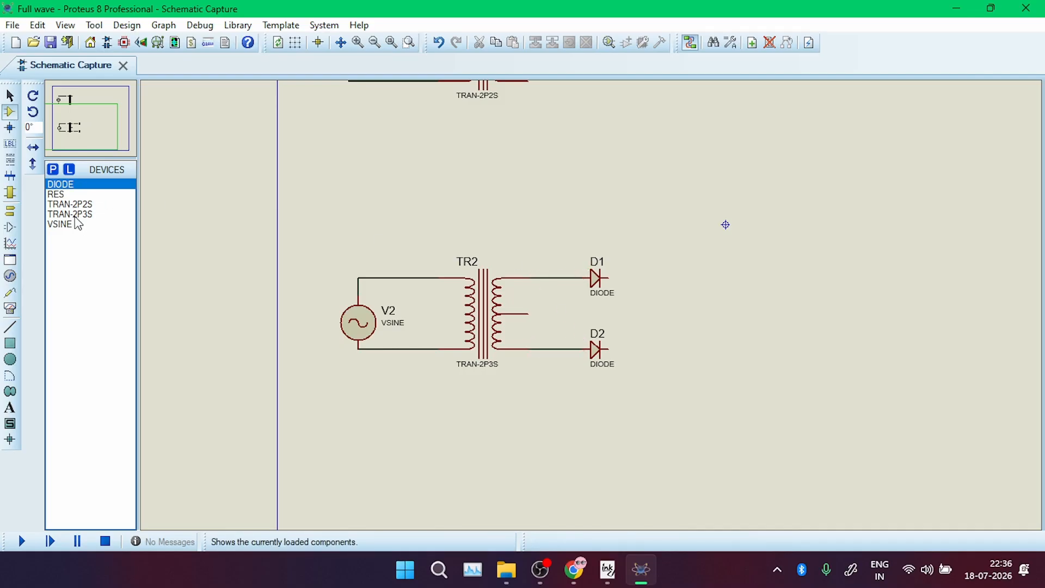
# Place a RES resistor to the right of the two diodes and rotate it clockwise so it stands vertically
pyautogui.click(57, 195)
pyautogui.click(708, 315)
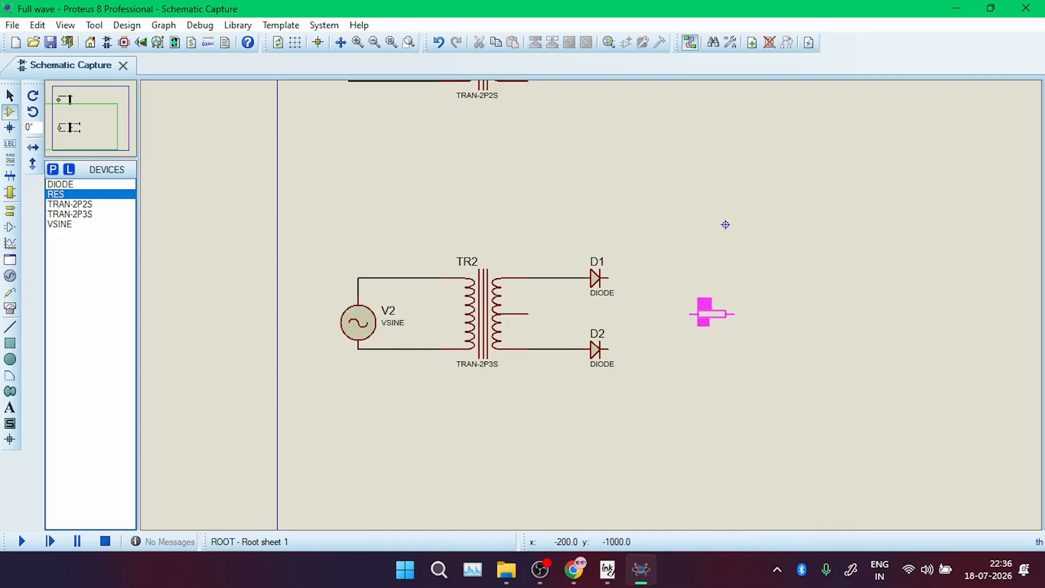
pyautogui.click(709, 304)
pyautogui.rightClick(710, 313)
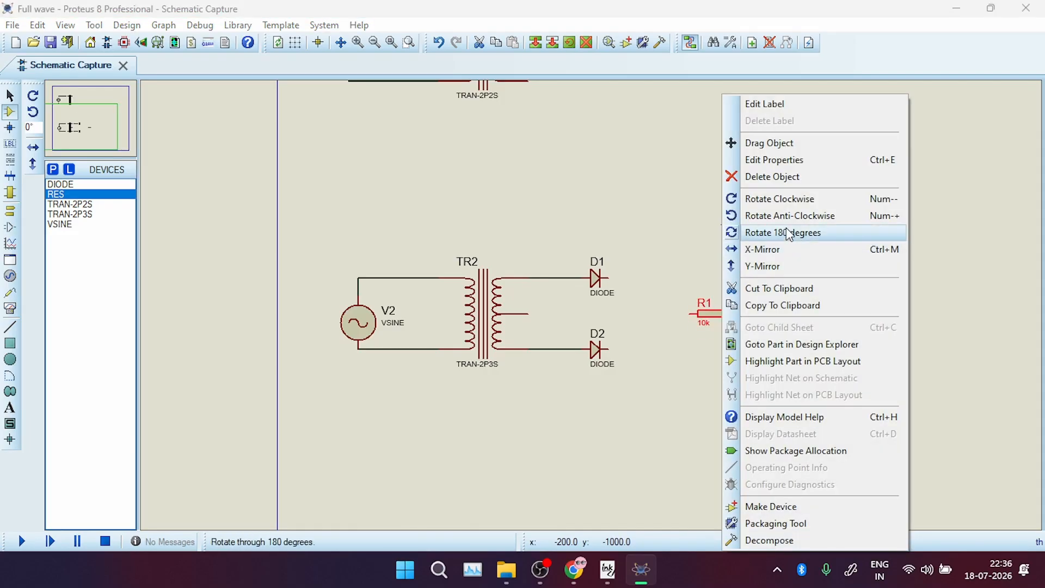
pyautogui.click(780, 199)
# Wire D1's cathode to the upper end of resistor R1 and D2's cathode to its lower end
pyautogui.scroll(2, 744, 235)
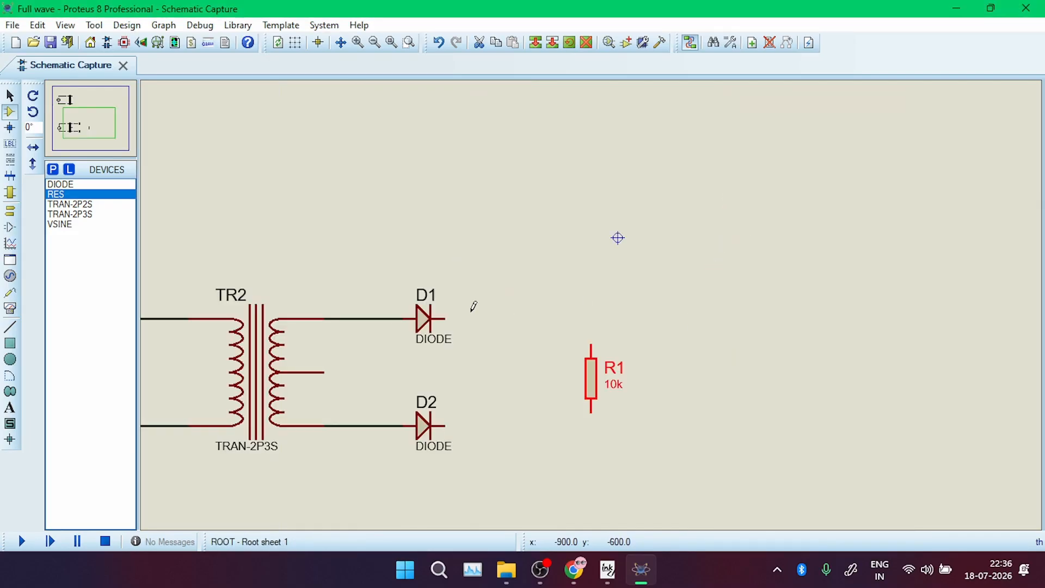
pyautogui.click(449, 319)
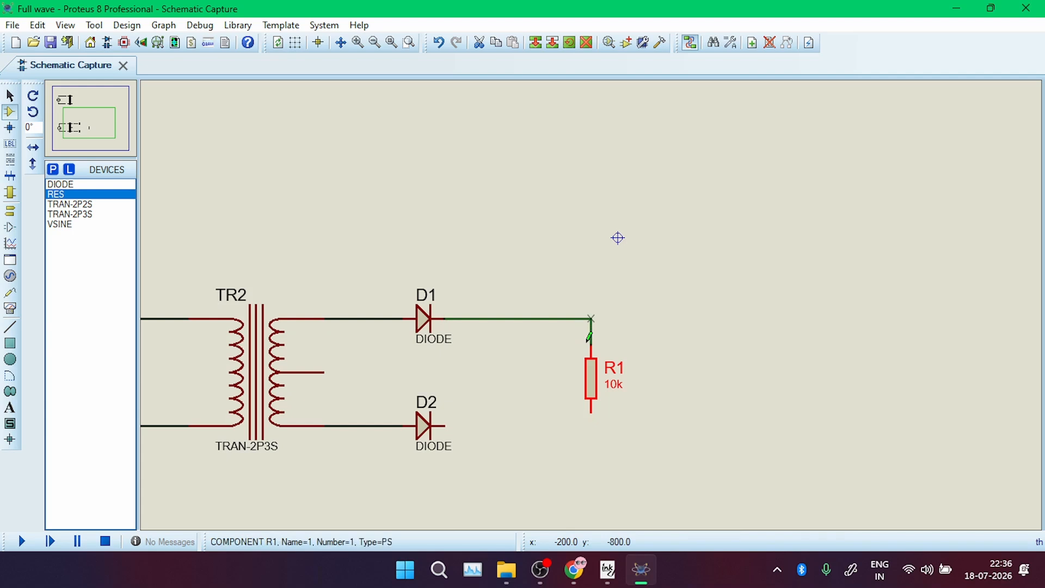
pyautogui.click(591, 344)
pyautogui.click(445, 425)
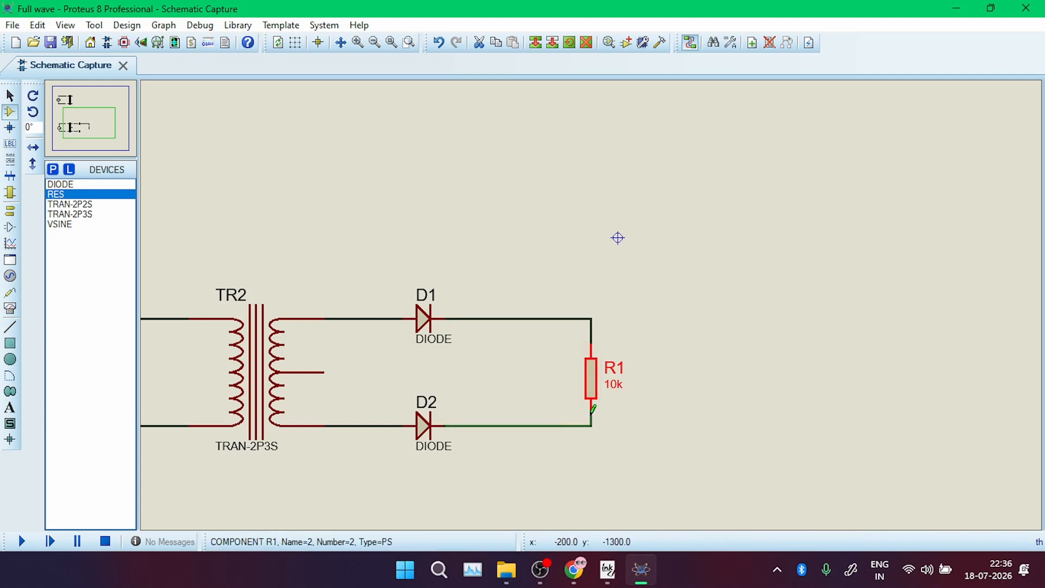
pyautogui.click(591, 413)
# Move resistor R1 slightly upward so it sits centred between the two diode wires
pyautogui.rightClick(593, 370)
pyautogui.click(593, 376)
pyautogui.rightClick(596, 378)
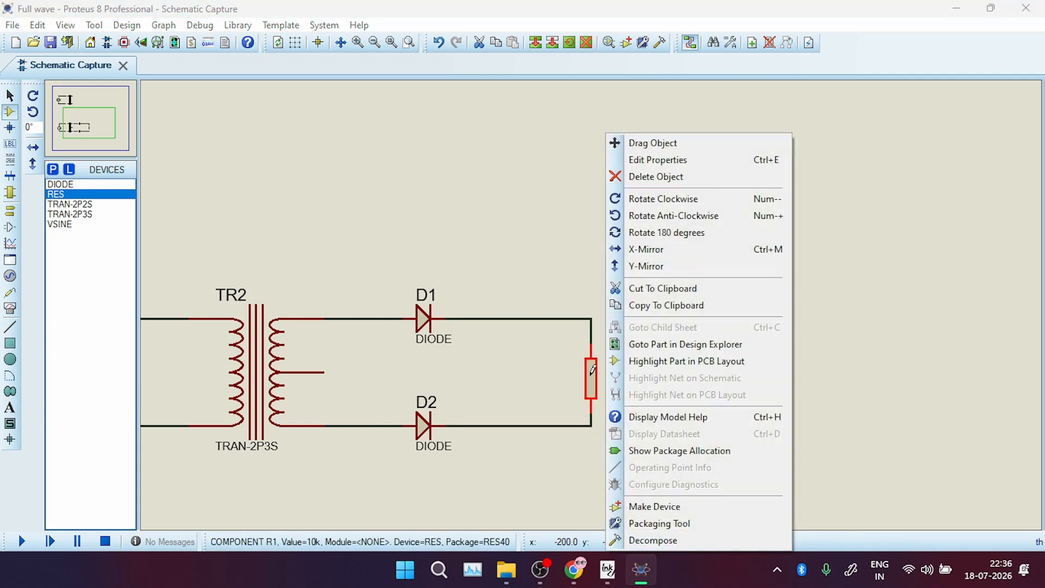
pyautogui.click(614, 146)
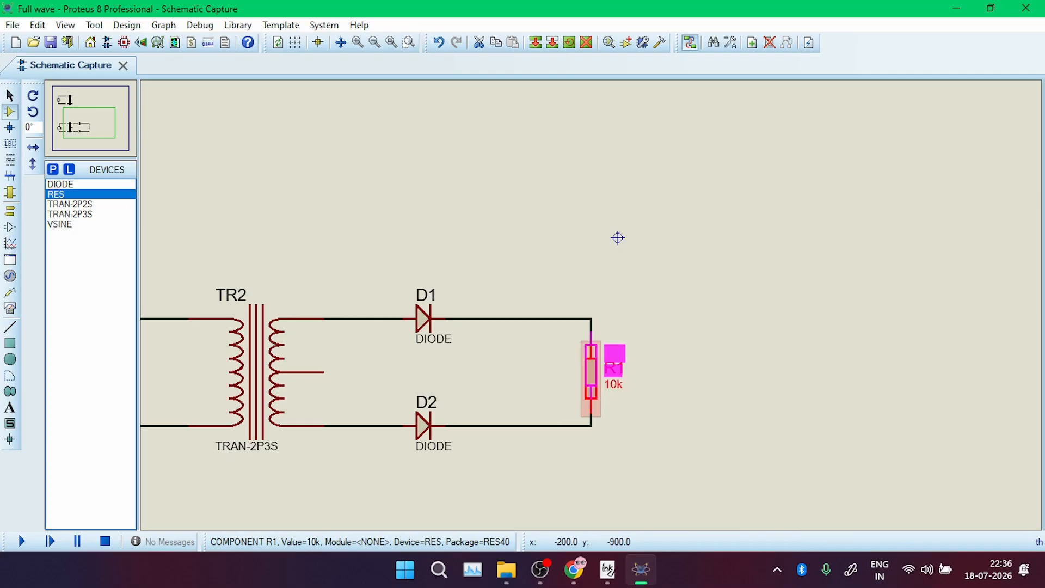
# Place an OSCILLOSCOPE instrument to the right of resistor R1, with input A level with D1's wire
pyautogui.click(10, 308)
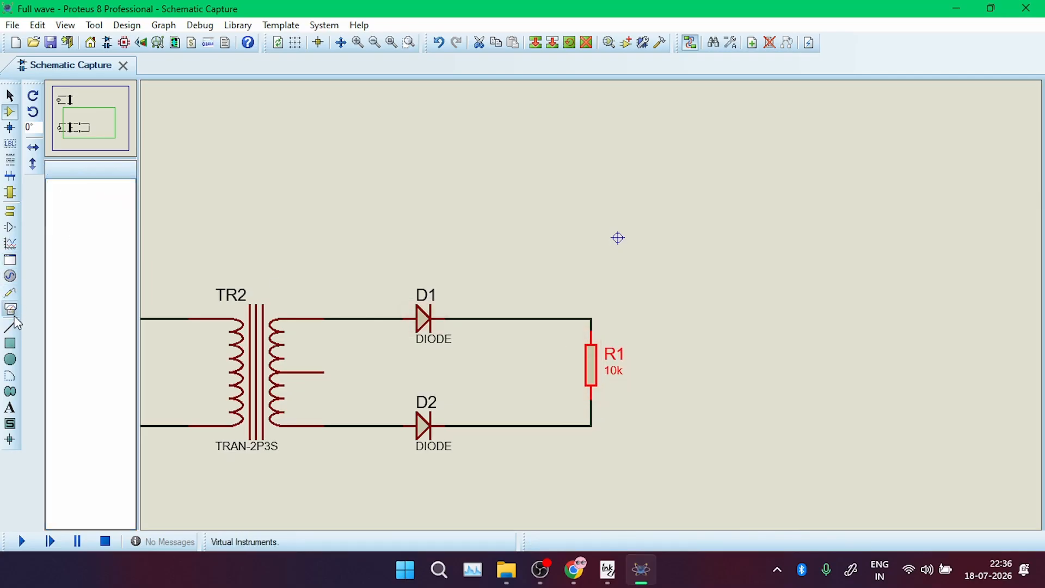
pyautogui.click(860, 311)
pyautogui.click(851, 354)
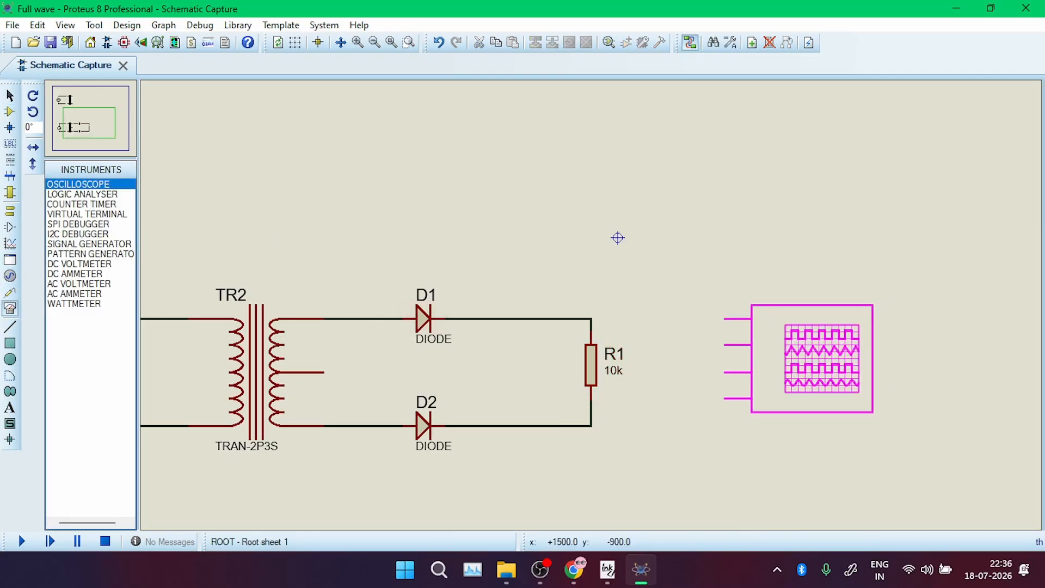
pyautogui.click(819, 359)
# Try wiring the node above R1 to oscilloscope input A, and delete that wire
pyautogui.scroll(-1, 524, 359)
pyautogui.scroll(1, 591, 305)
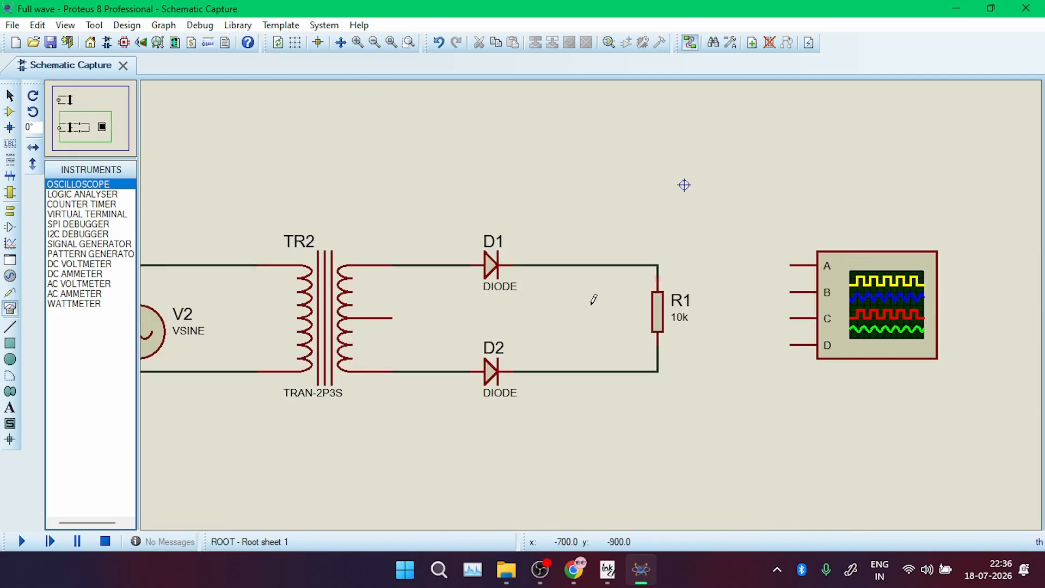
pyautogui.click(657, 265)
pyautogui.click(790, 265)
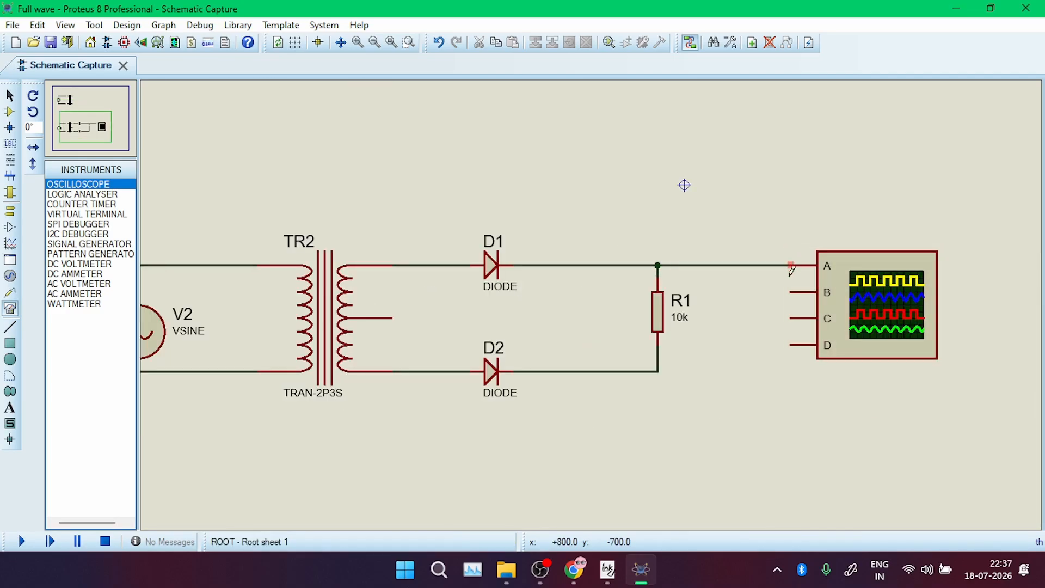
pyautogui.rightClick(762, 263)
pyautogui.rightClick(761, 264)
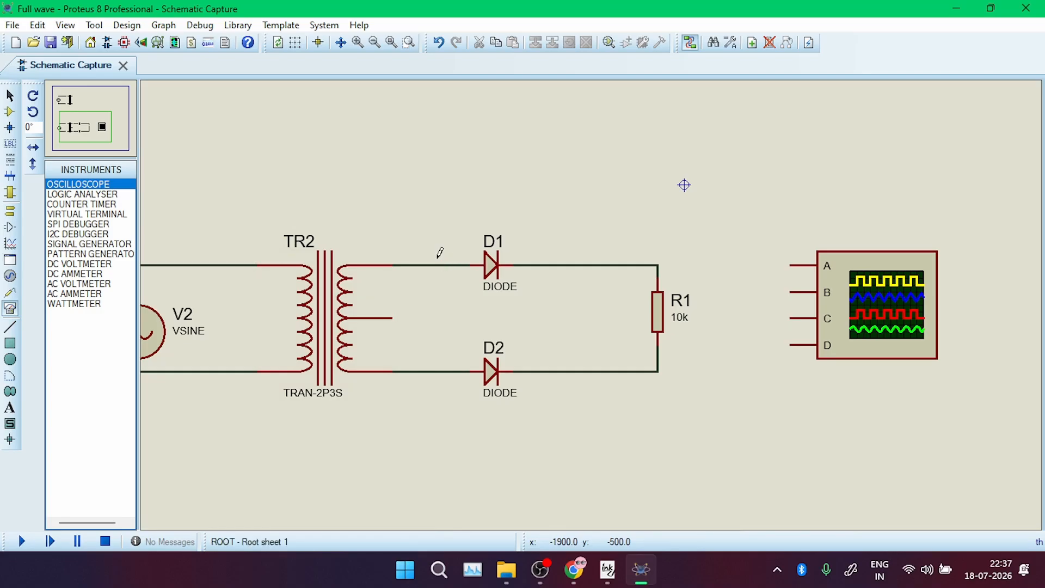
# Wire V2's upper line over the circuit to oscilloscope input A, and the node above R1 to input B
pyautogui.click(191, 265)
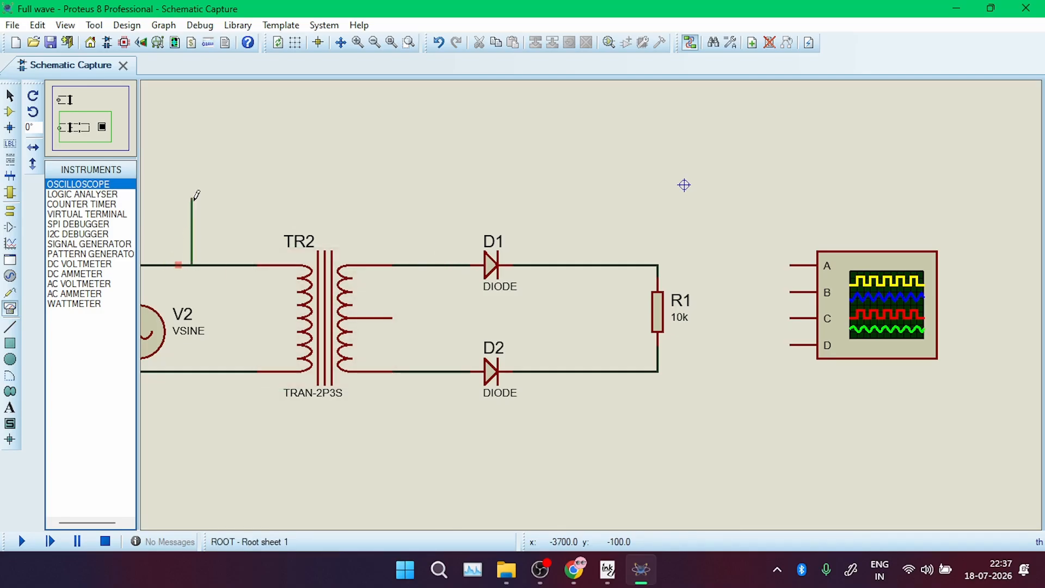
pyautogui.click(791, 265)
pyautogui.click(659, 265)
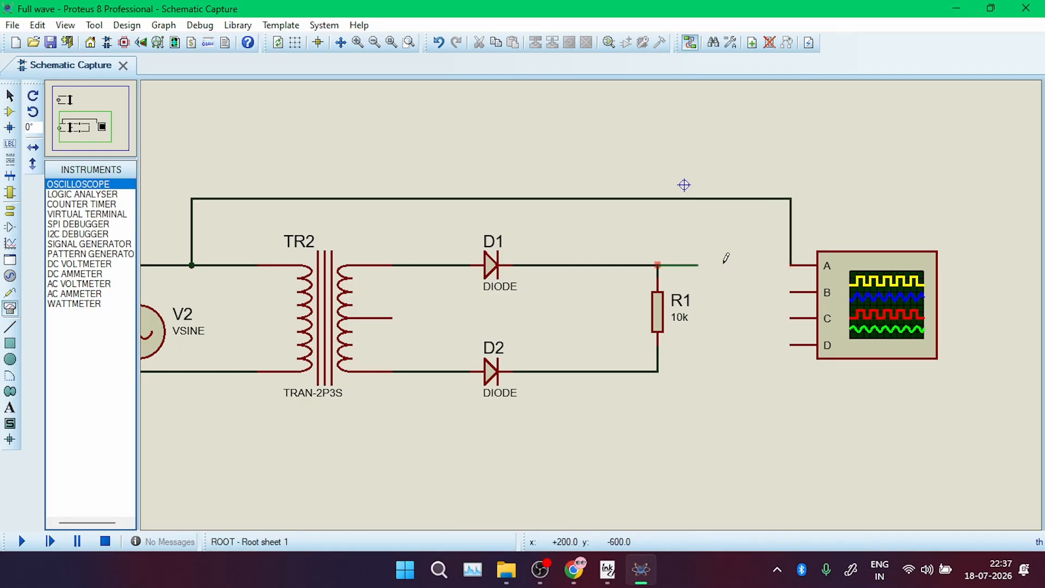
pyautogui.click(790, 292)
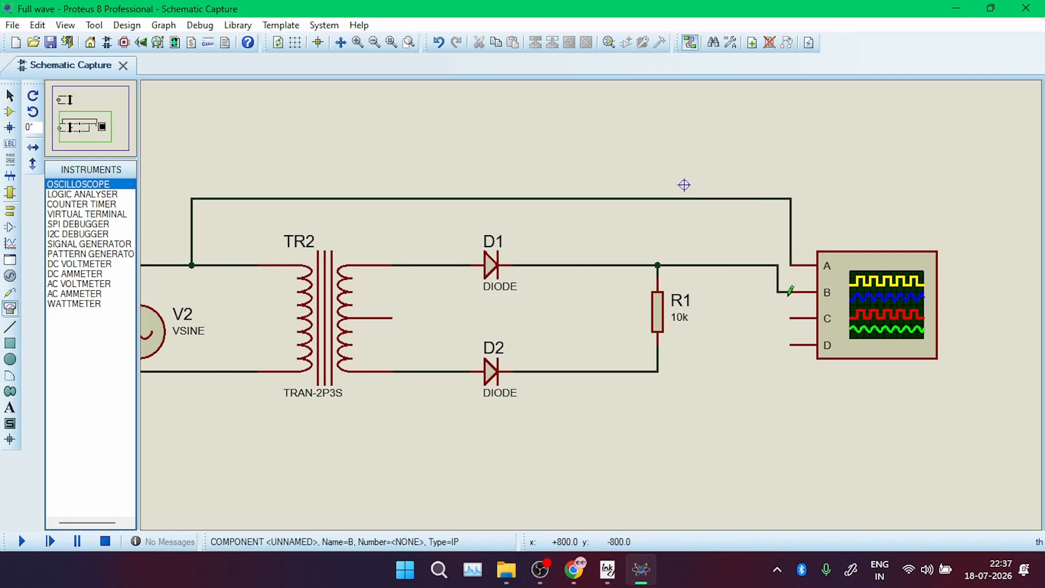
# Set the oscilloscope's part reference to CENTER TAP
pyautogui.doubleClick(878, 294)
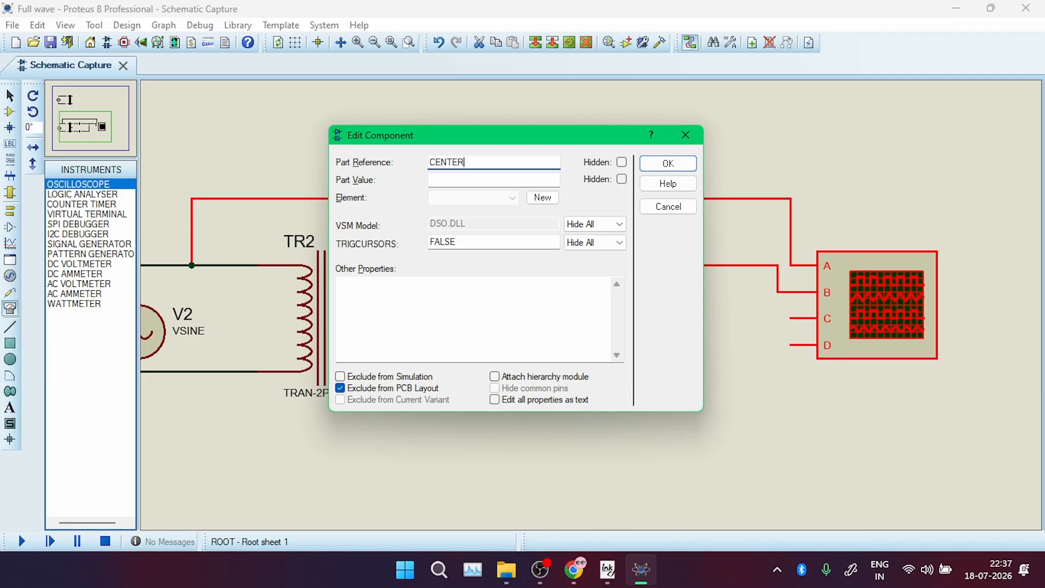
pyautogui.write('CENTER TAP')
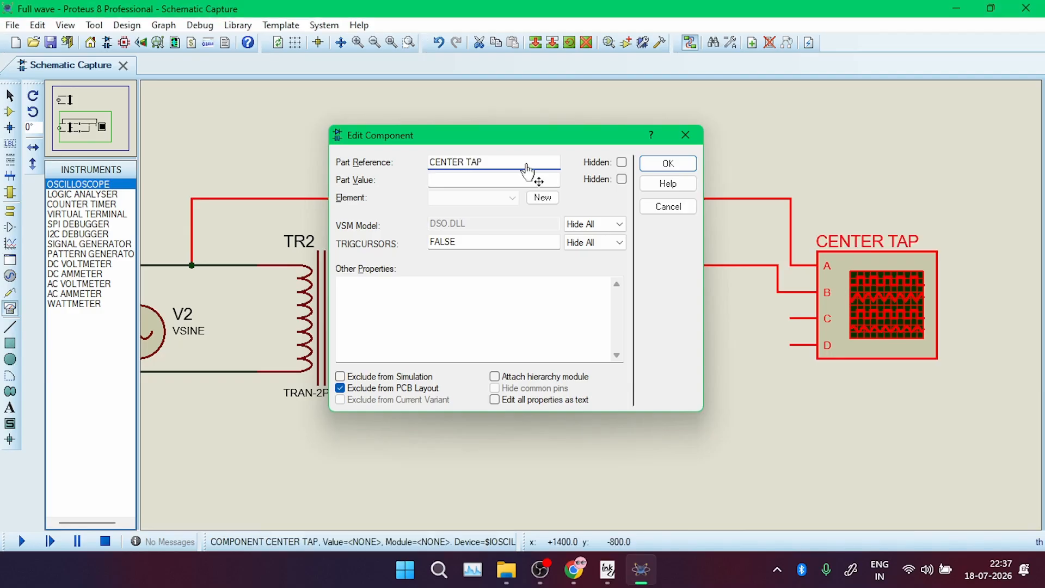
pyautogui.press('Return')
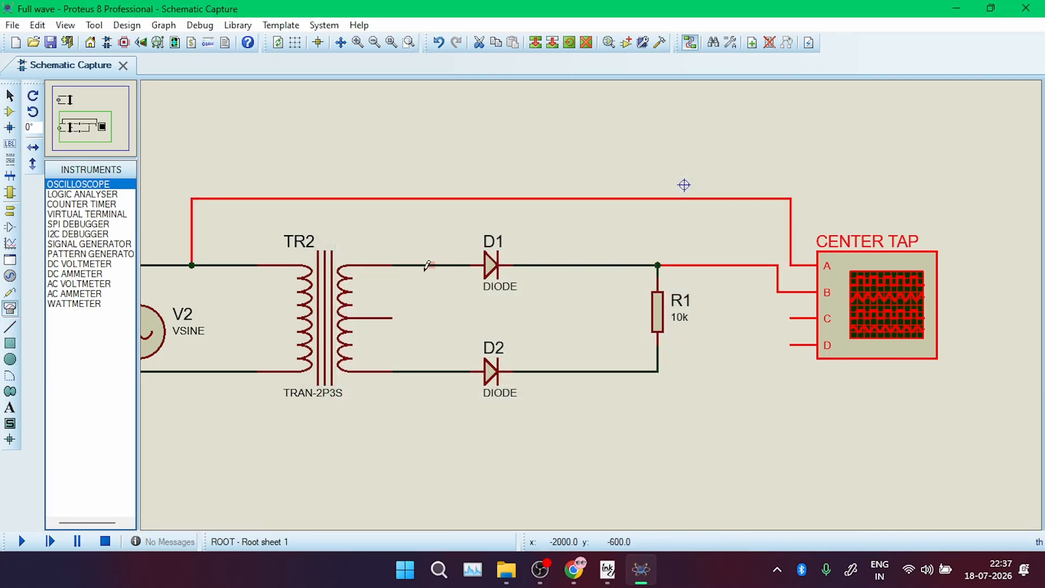
# Place a GROUND terminal beside TR2's secondary and wire the secondary's centre tap to it
pyautogui.click(10, 230)
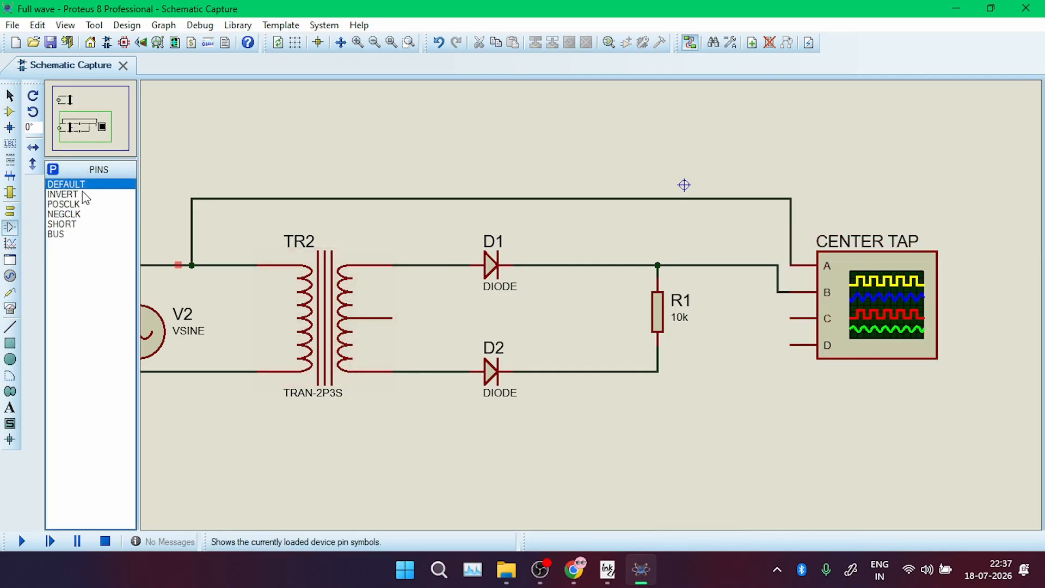
pyautogui.click(10, 210)
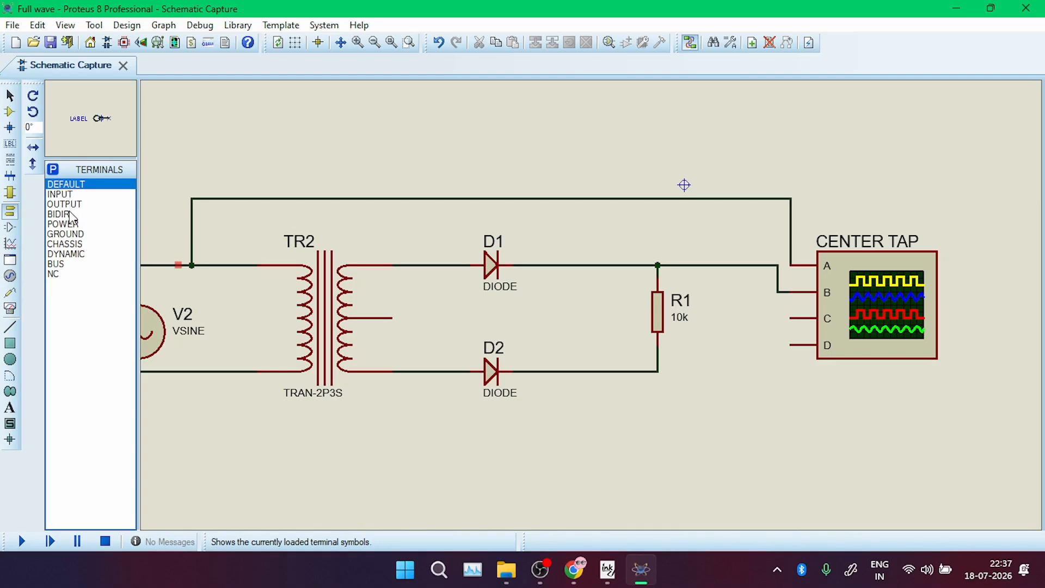
pyautogui.click(71, 234)
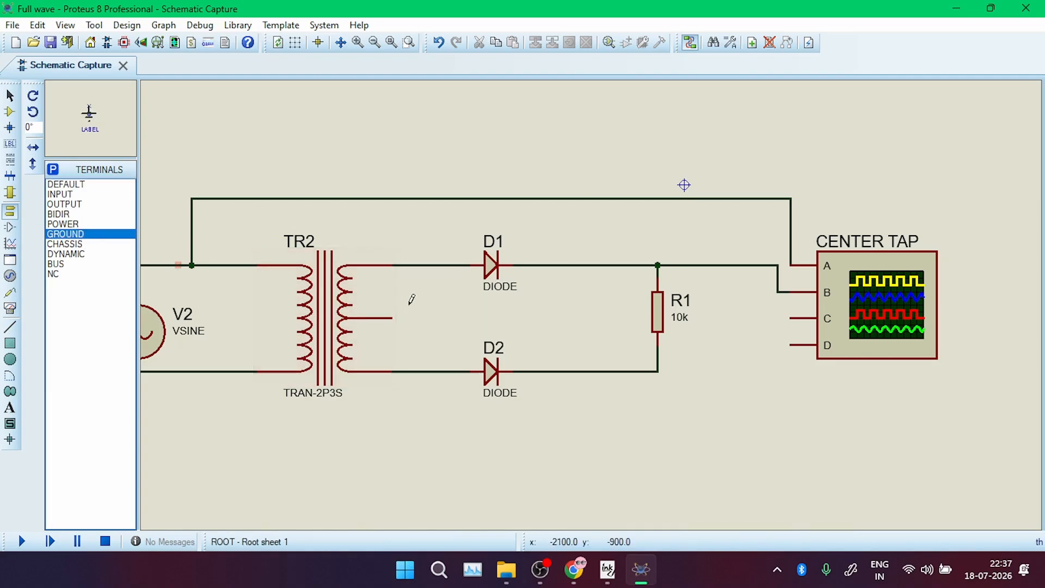
pyautogui.rightClick(417, 346)
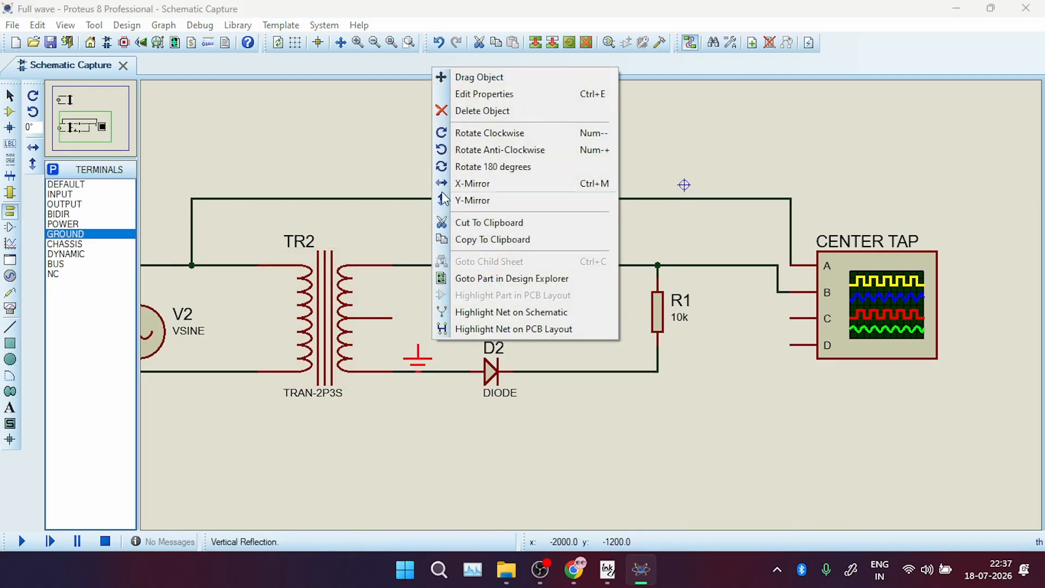
pyautogui.click(460, 75)
pyautogui.click(418, 346)
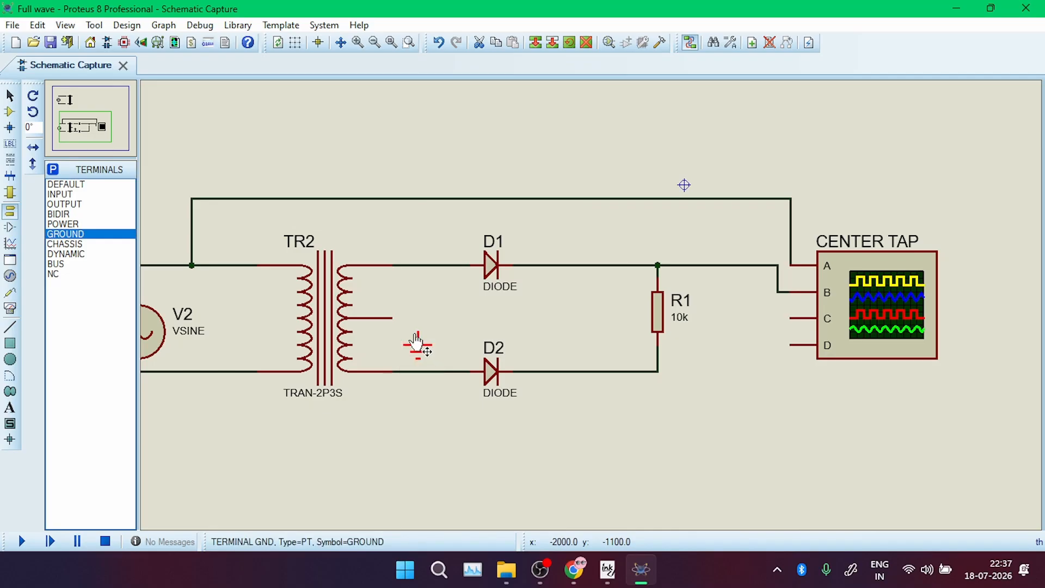
pyautogui.click(391, 318)
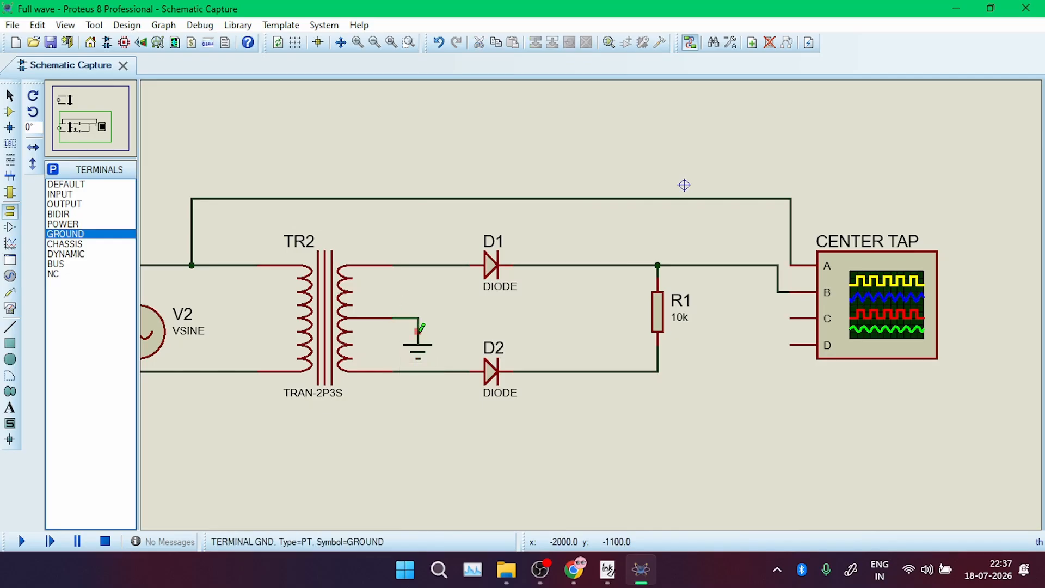
pyautogui.click(419, 332)
# Set source V2's amplitude to 20 and its frequency to 100
pyautogui.scroll(-1, 179, 345)
pyautogui.scroll(1, 316, 331)
pyautogui.doubleClick(569, 288)
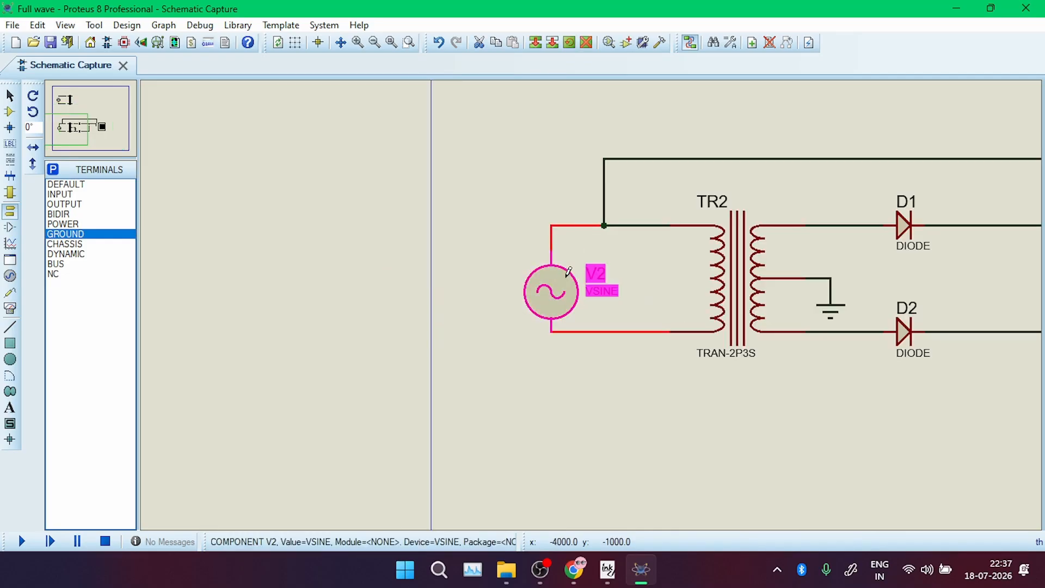
pyautogui.doubleClick(476, 227)
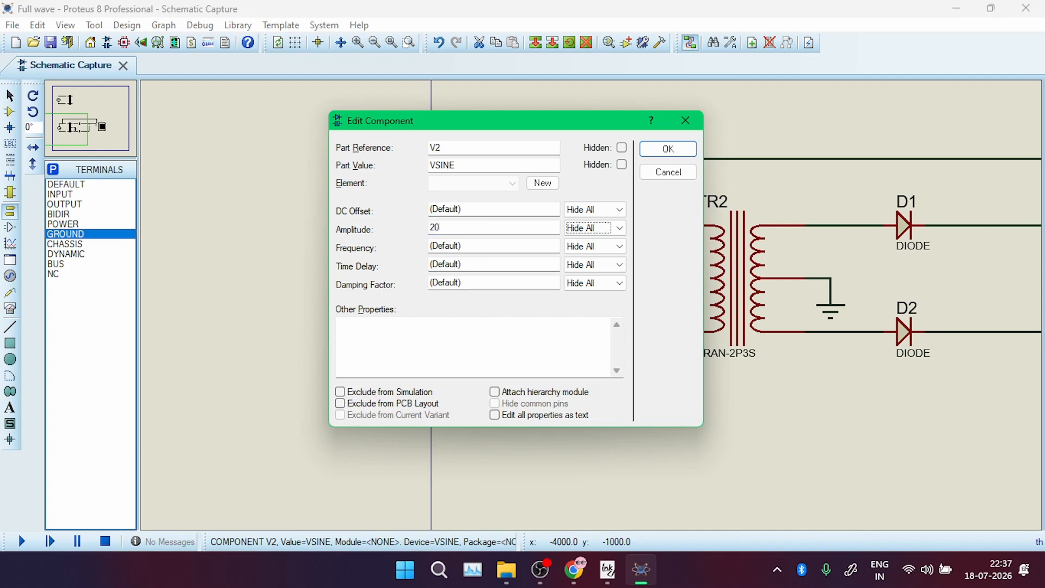
pyautogui.press('Tab')
pyautogui.write('100')
pyautogui.press('Return')
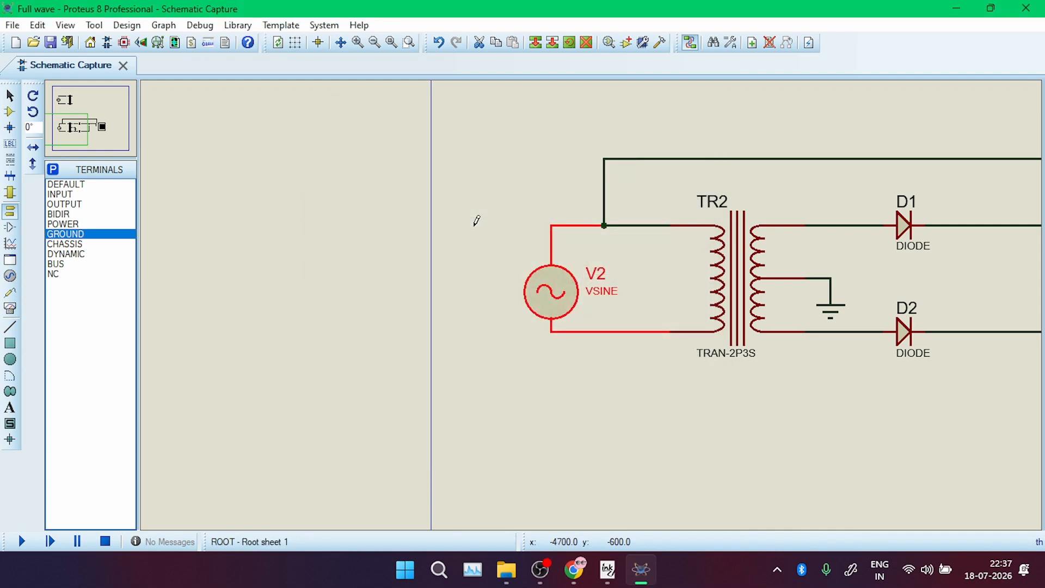
# Place a GROUND terminal just below and right of transformer TR1's lower secondary terminal
pyautogui.scroll(-1, 561, 217)
pyautogui.scroll(1, 707, 296)
pyautogui.scroll(1, 810, 258)
pyautogui.scroll(-2, 607, 226)
pyautogui.scroll(2, 600, 218)
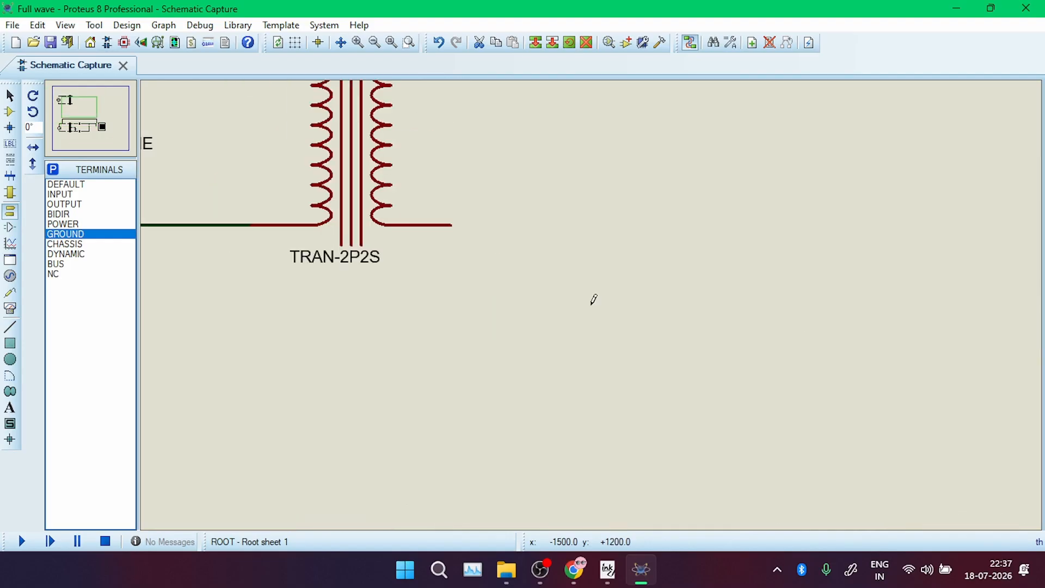
pyautogui.scroll(-2, 544, 244)
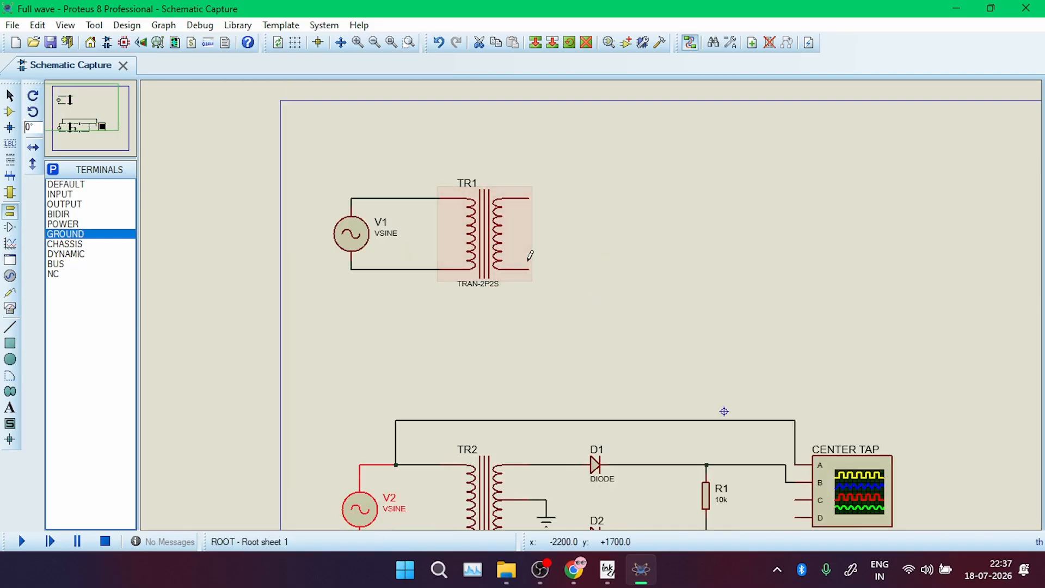
pyautogui.click(570, 299)
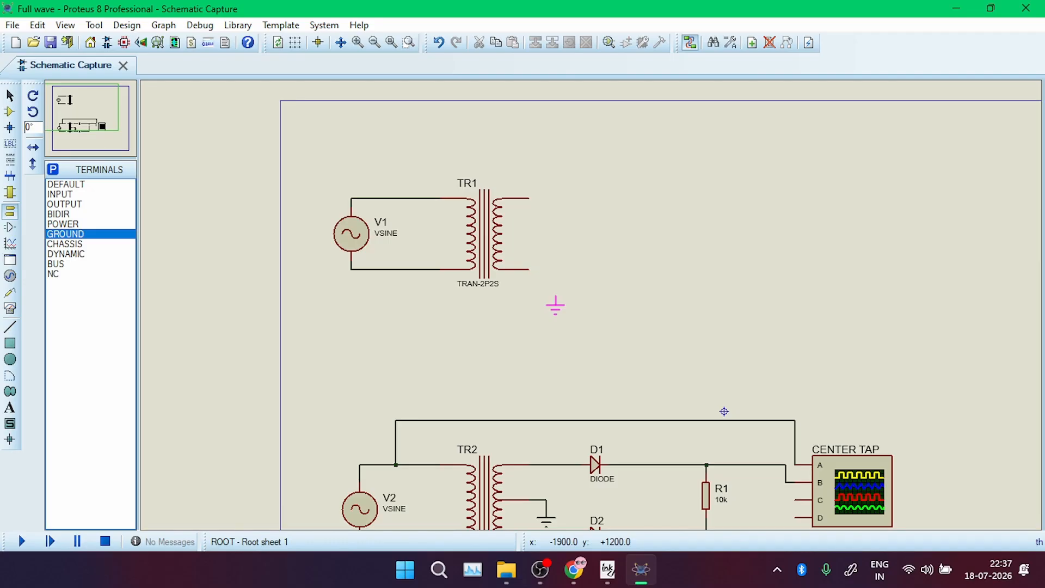
pyautogui.click(548, 300)
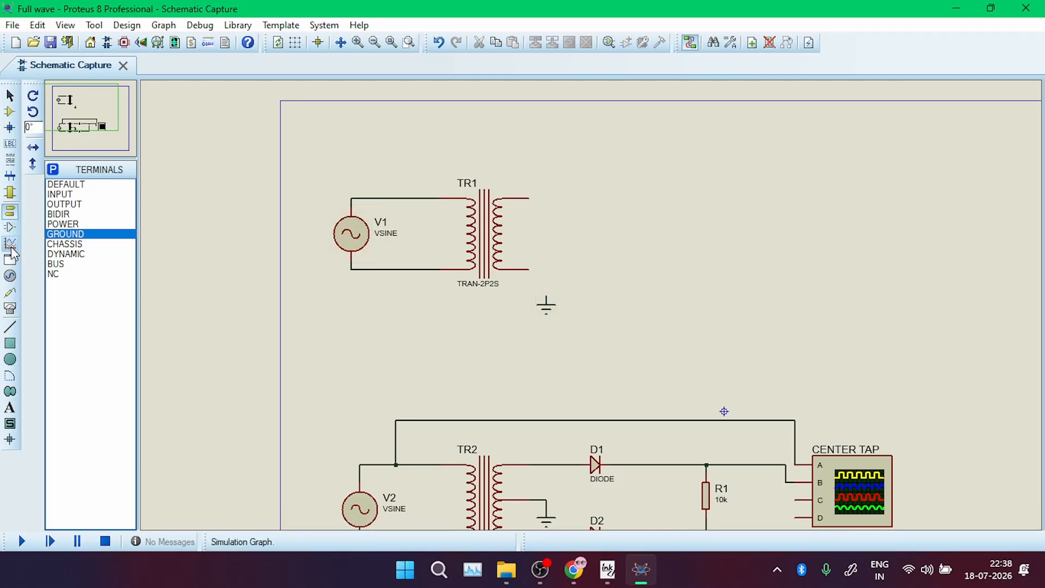
# Place a second OSCILLOSCOPE to the right of TR1 and wire V1's upper line to its input A
pyautogui.click(11, 307)
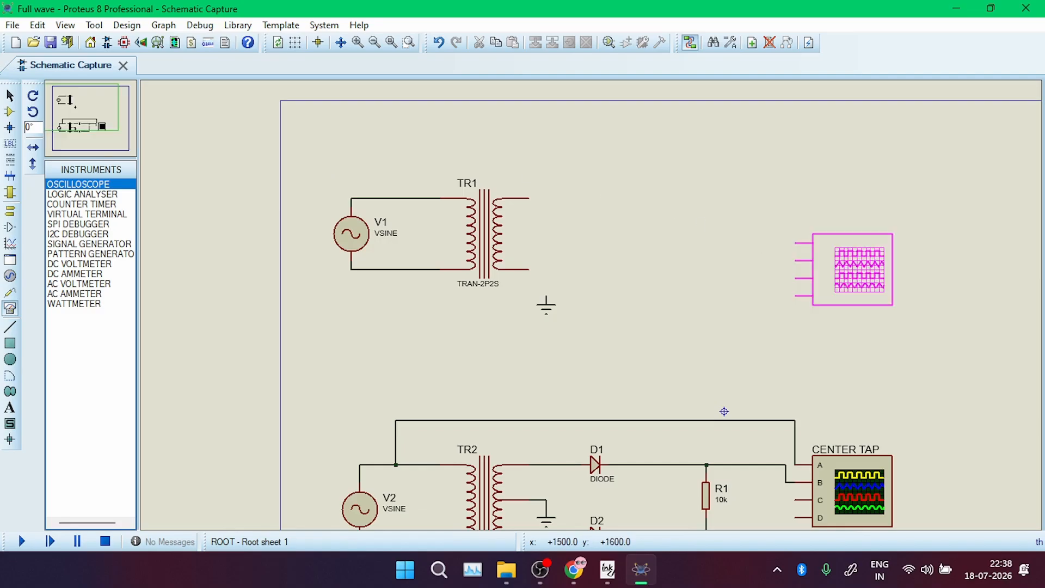
pyautogui.click(888, 224)
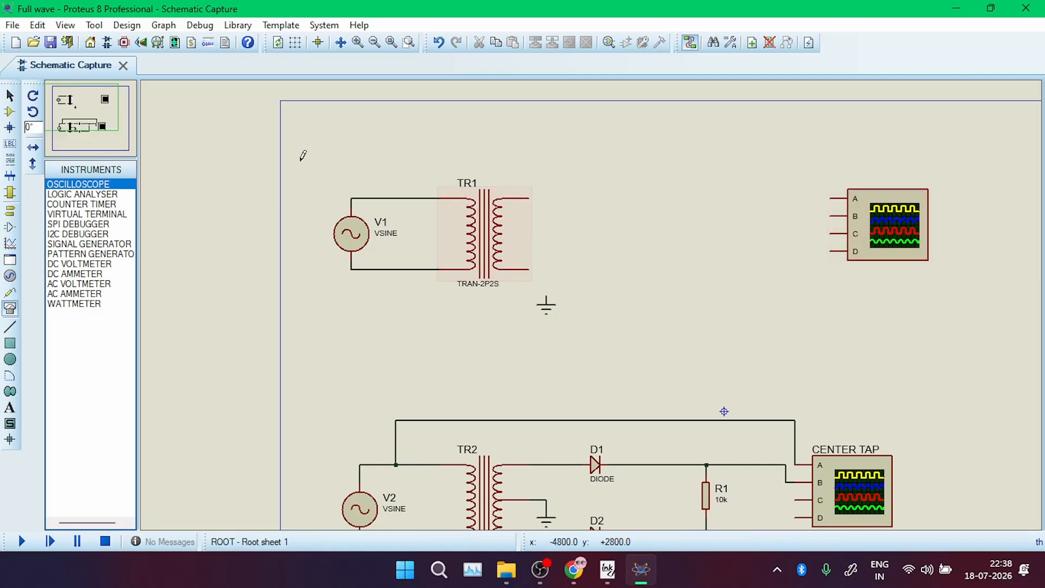
pyautogui.click(414, 199)
pyautogui.click(823, 197)
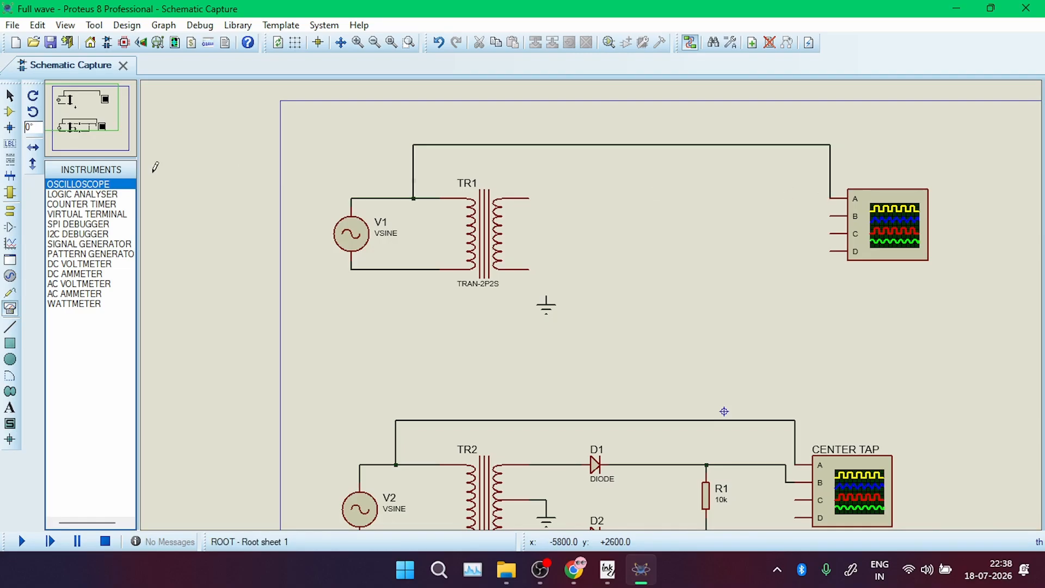
# Place a RES resistor just left of the upper oscilloscope and rotate it clockwise so it stands vertically
pyautogui.click(9, 111)
pyautogui.click(761, 248)
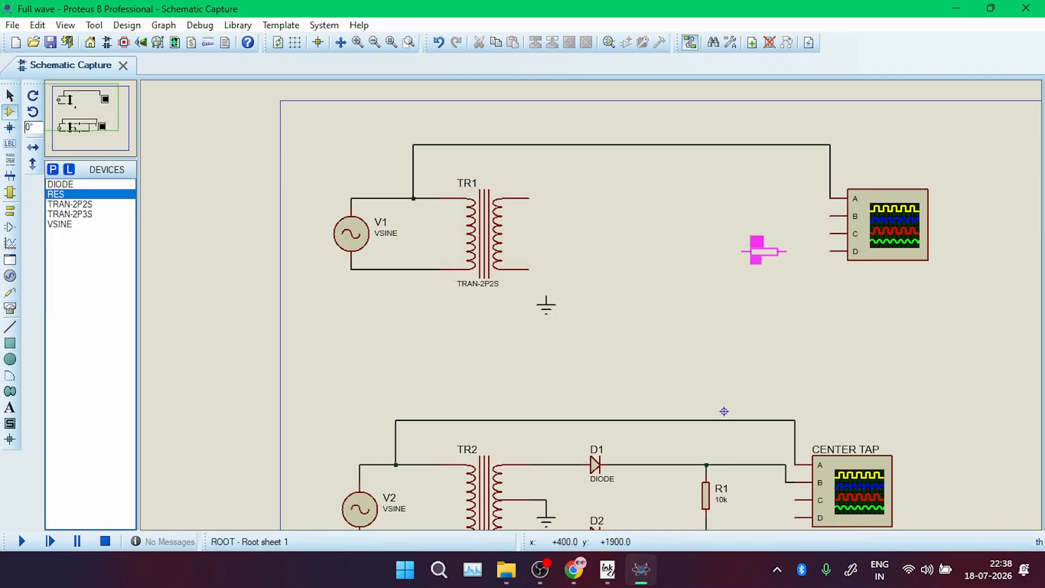
pyautogui.click(770, 227)
pyautogui.rightClick(769, 233)
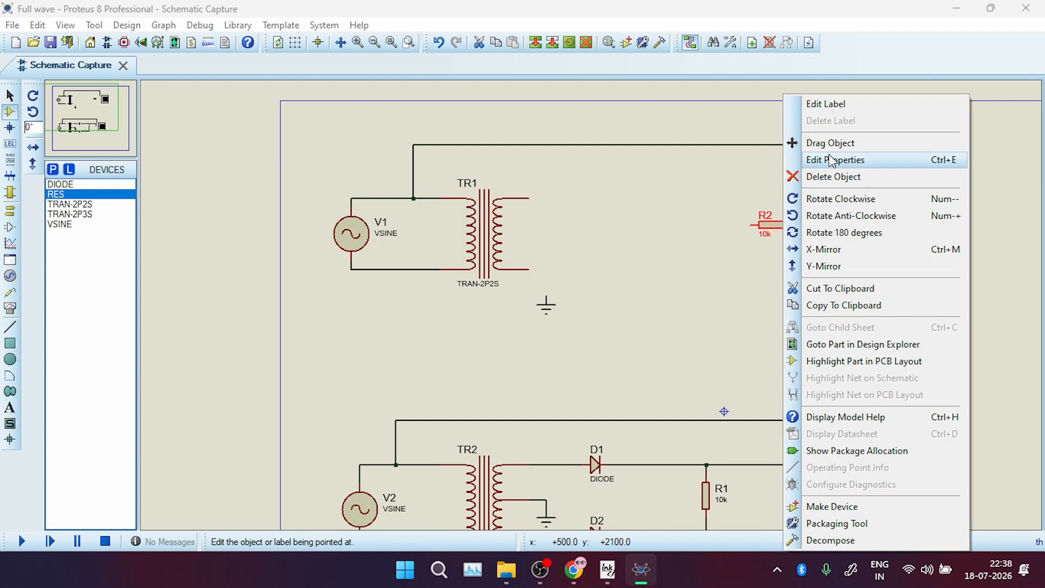
pyautogui.click(835, 199)
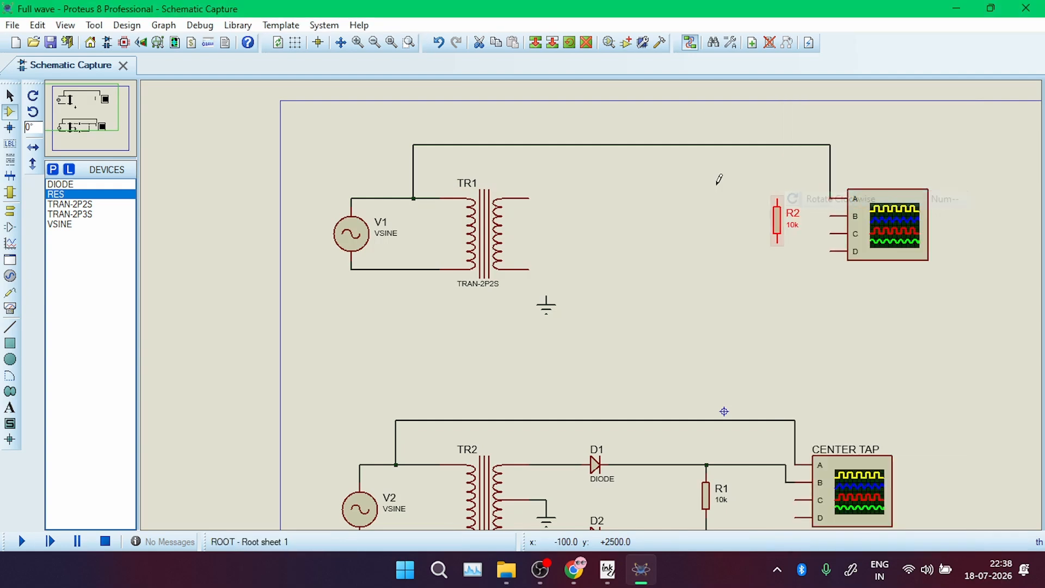
# Place two DIODE components to the right of TR1, one level with each secondary terminal, both pointing right
pyautogui.click(60, 184)
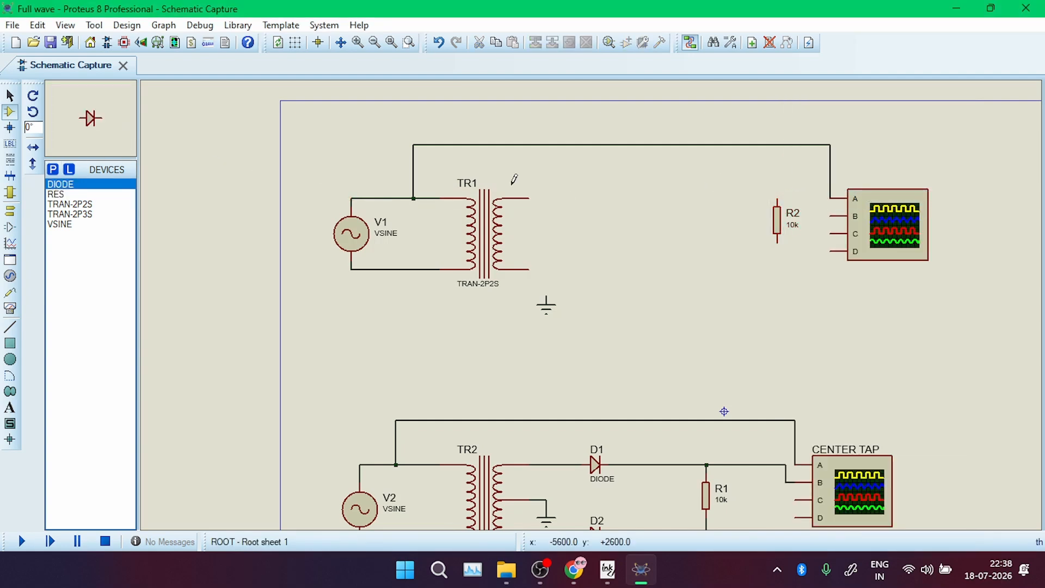
pyautogui.press('F6')
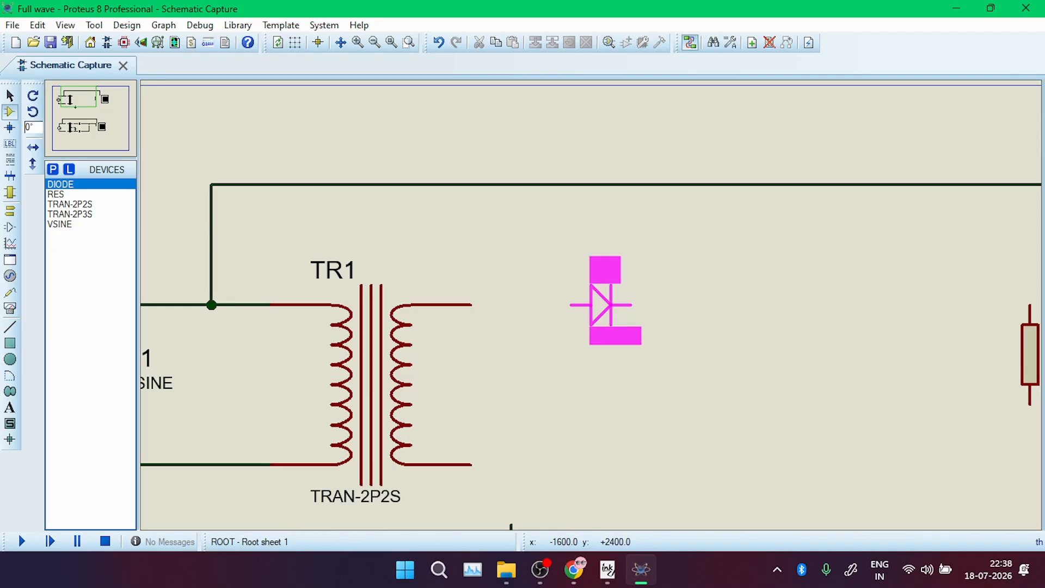
pyautogui.click(621, 304)
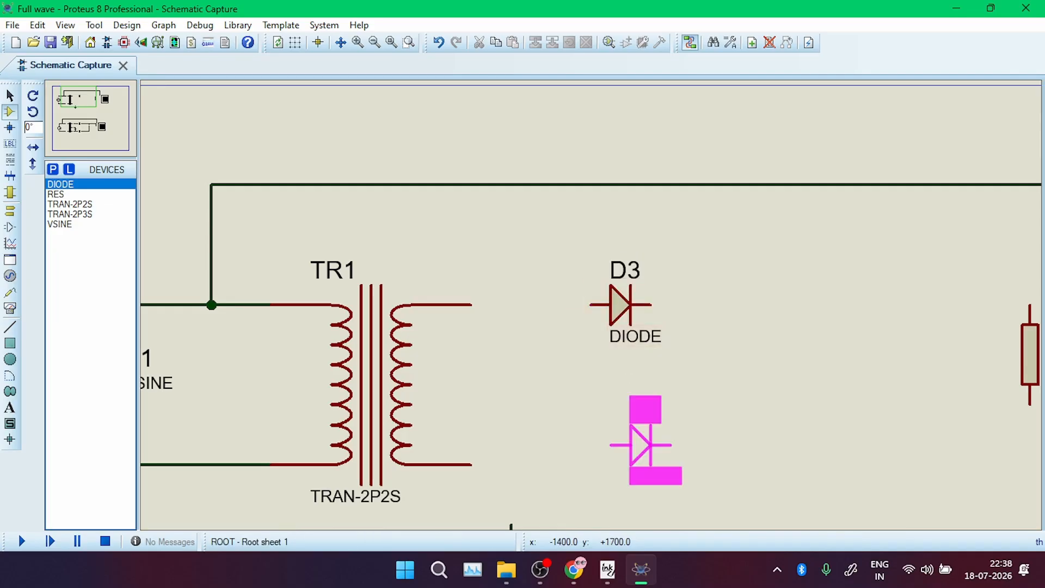
pyautogui.click(621, 464)
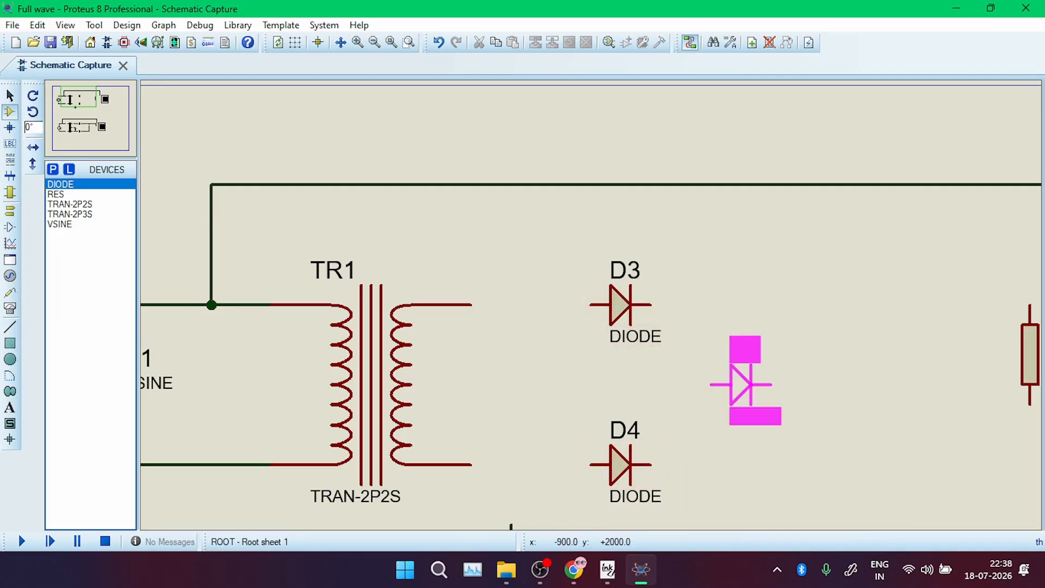
# Add a third DIODE, rotate it to point upward, and position it to the right of and between diodes D3 and D4
pyautogui.click(721, 364)
pyautogui.rightClick(729, 364)
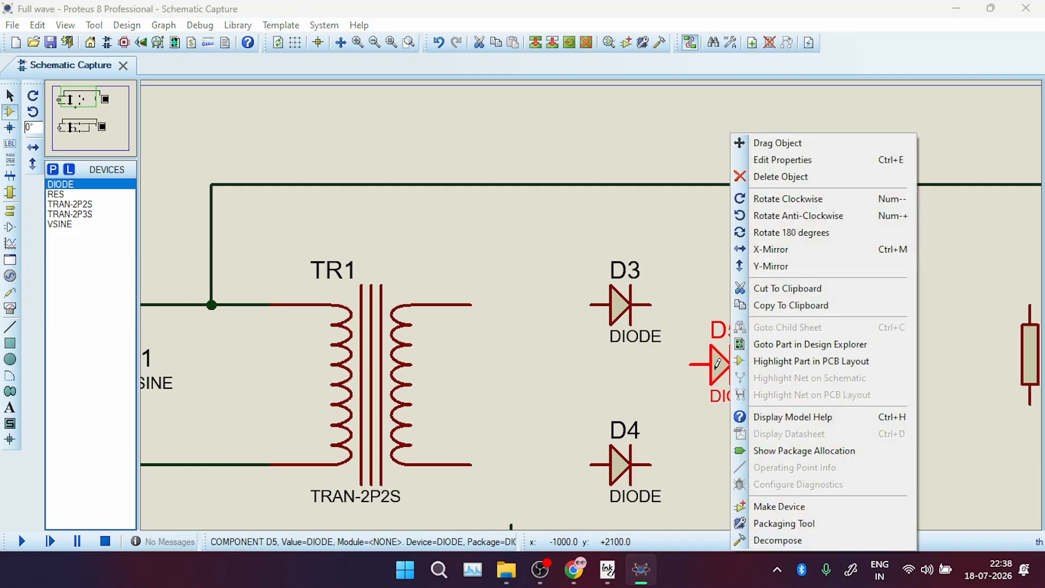
pyautogui.click(789, 202)
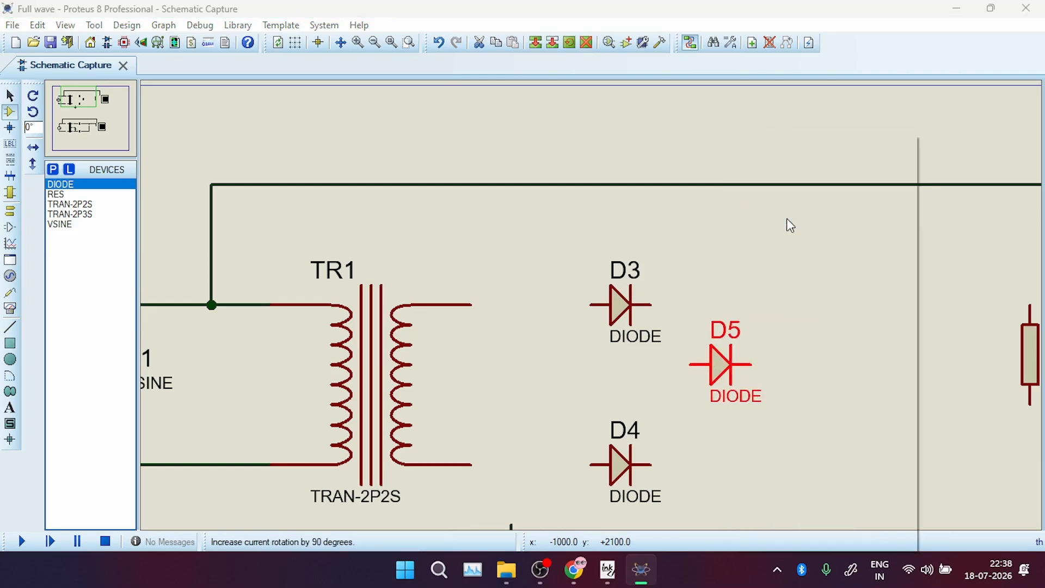
pyautogui.rightClick(718, 363)
pyautogui.click(765, 143)
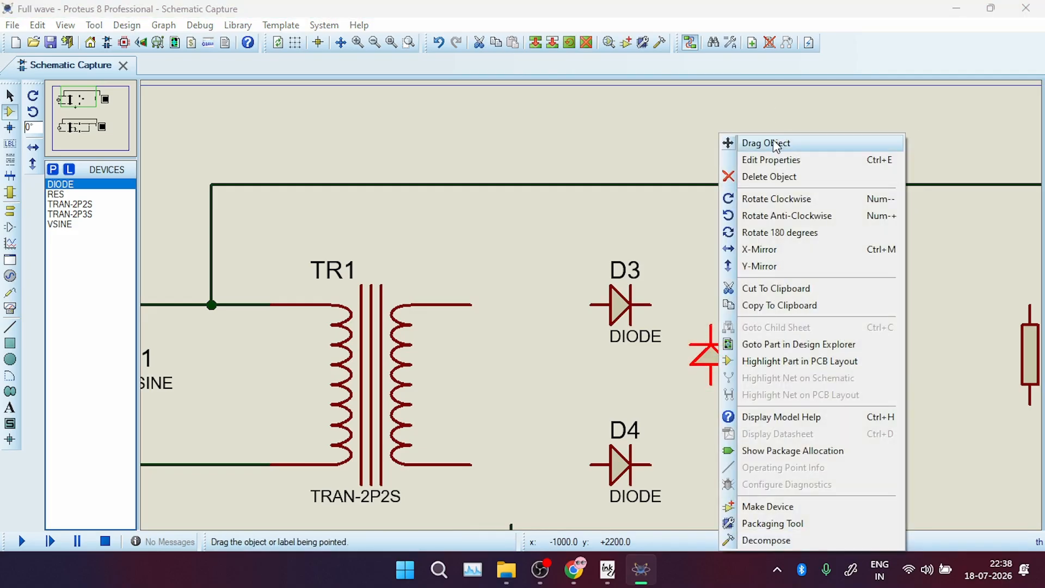
pyautogui.click(690, 376)
pyautogui.click(585, 375)
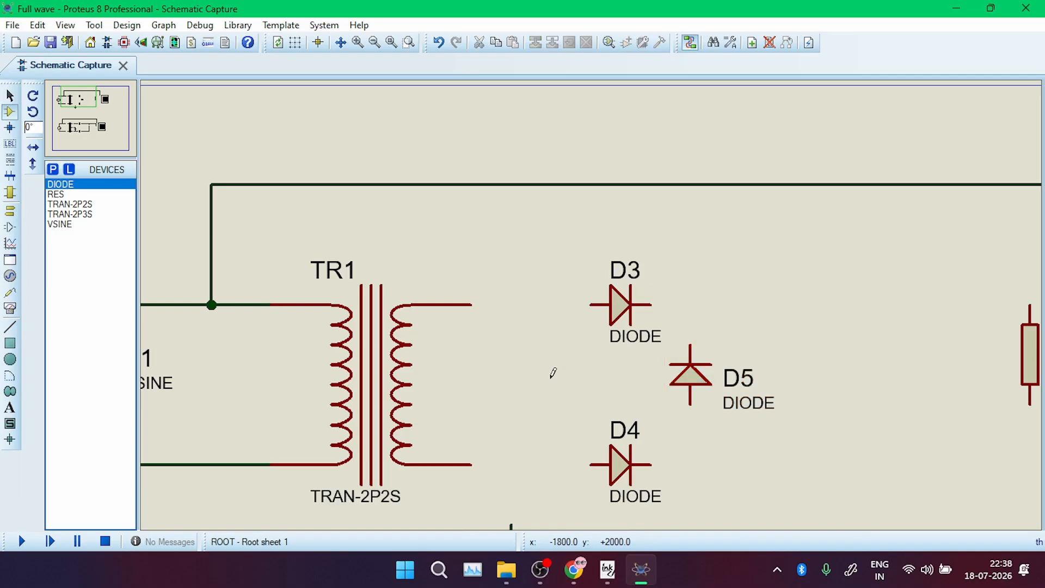
# Place a fourth DIODE between TR1 and diodes D3 and D4, and rotate it anti-clockwise to point upward
pyautogui.click(562, 380)
pyautogui.rightClick(569, 381)
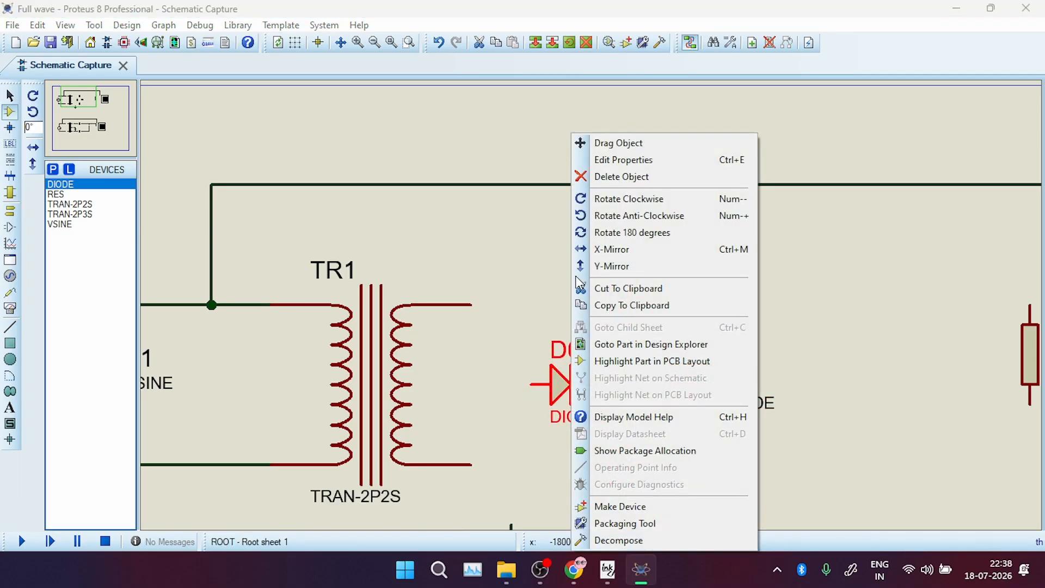
pyautogui.click(612, 216)
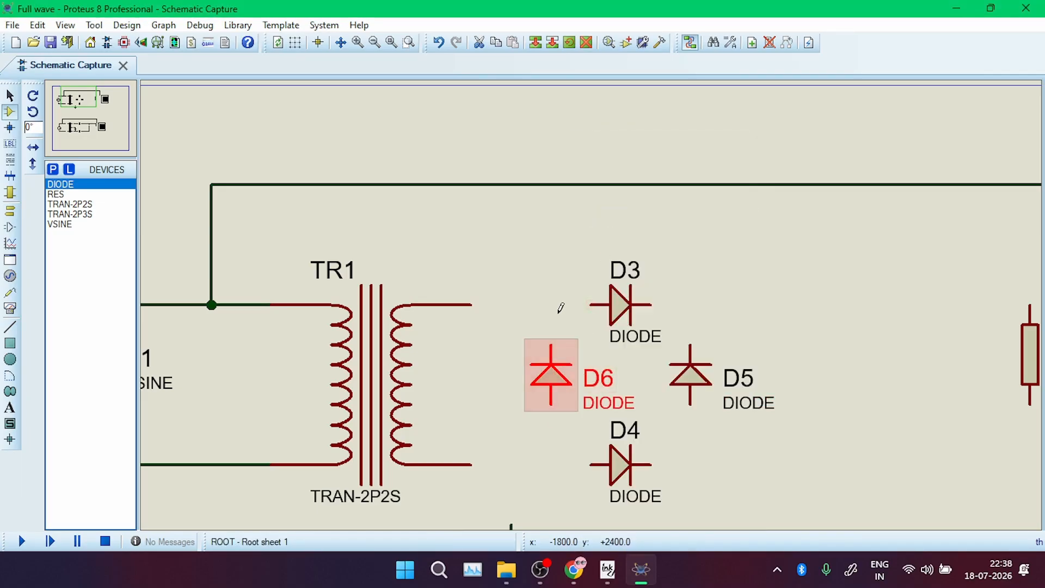
pyautogui.click(558, 294)
# Wire diodes D3, D4, D5 and D6 together into a closed bridge loop
pyautogui.click(551, 344)
pyautogui.click(591, 305)
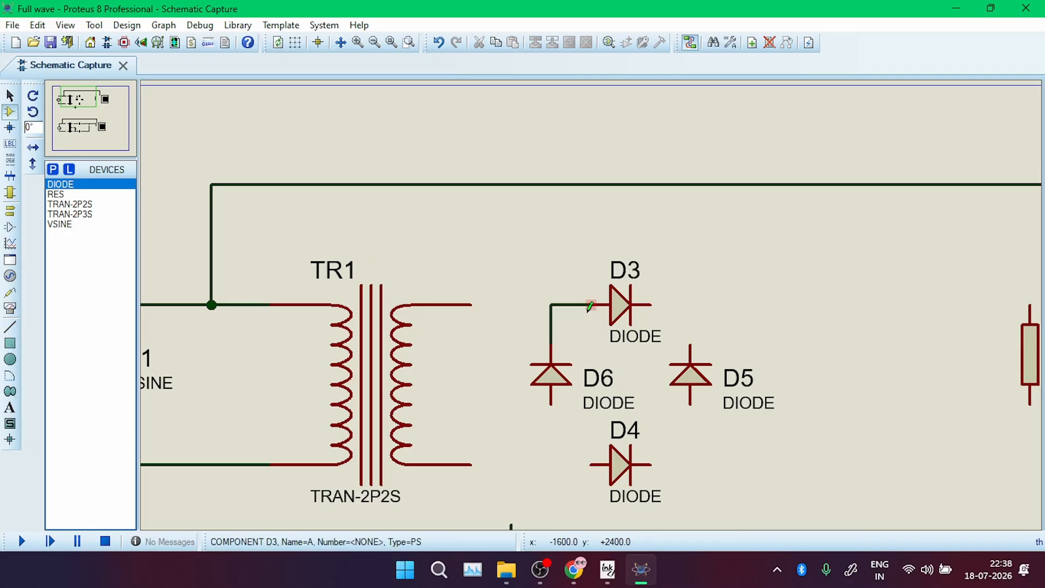
pyautogui.click(551, 405)
pyautogui.click(604, 464)
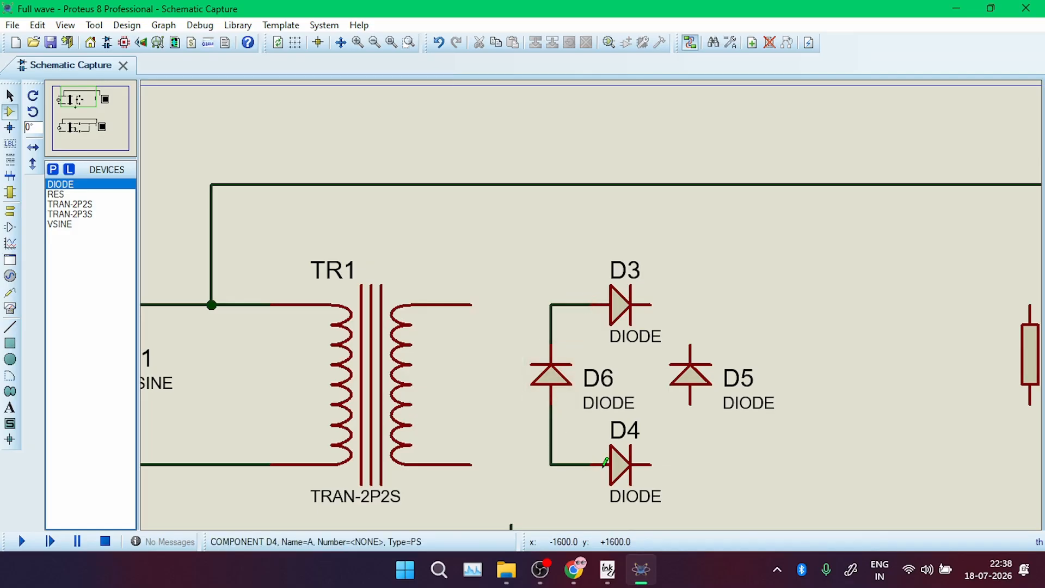
pyautogui.click(652, 463)
pyautogui.click(691, 404)
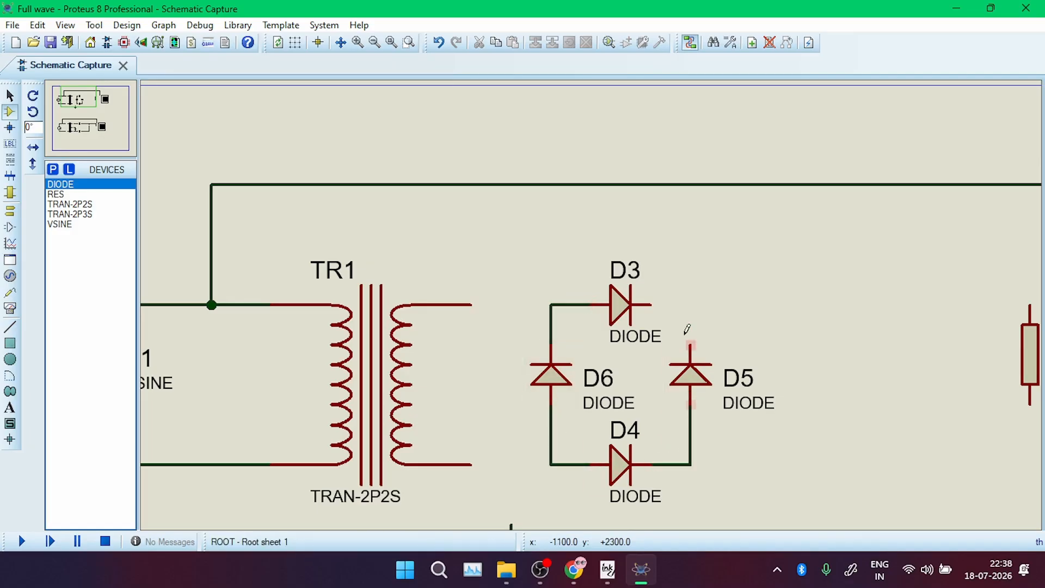
pyautogui.click(691, 345)
pyautogui.click(653, 305)
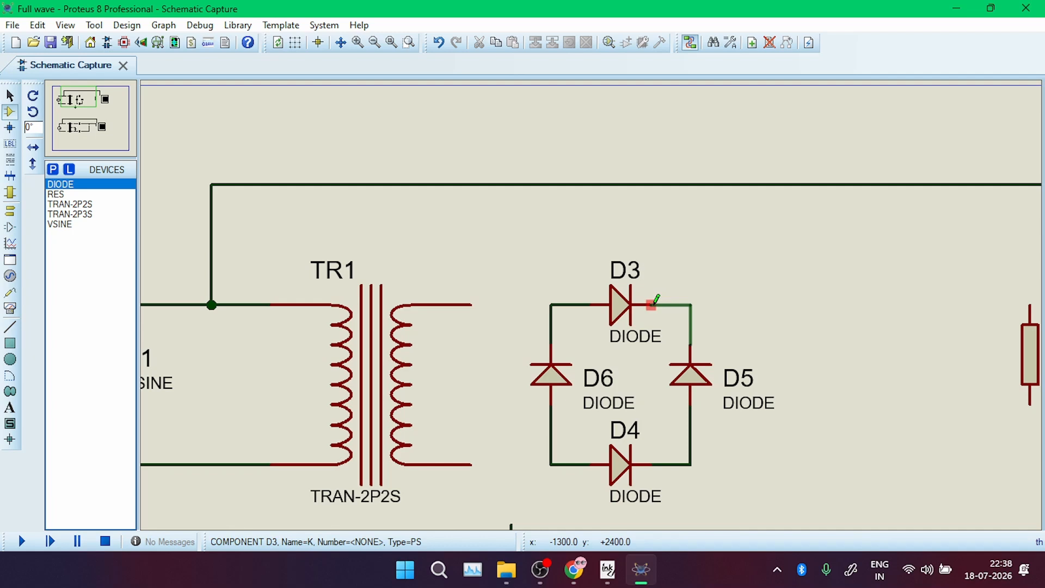
# Wire TR1's upper secondary terminal over D3 to the D3-D5 corner and its lower secondary terminal to the D6-D4 corner
pyautogui.click(472, 304)
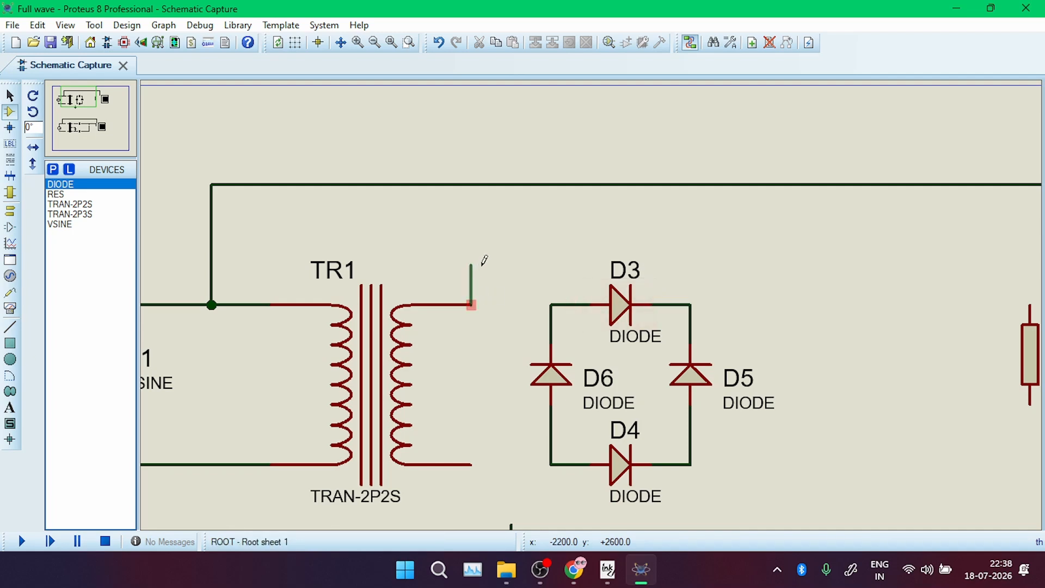
pyautogui.click(691, 245)
pyautogui.click(691, 304)
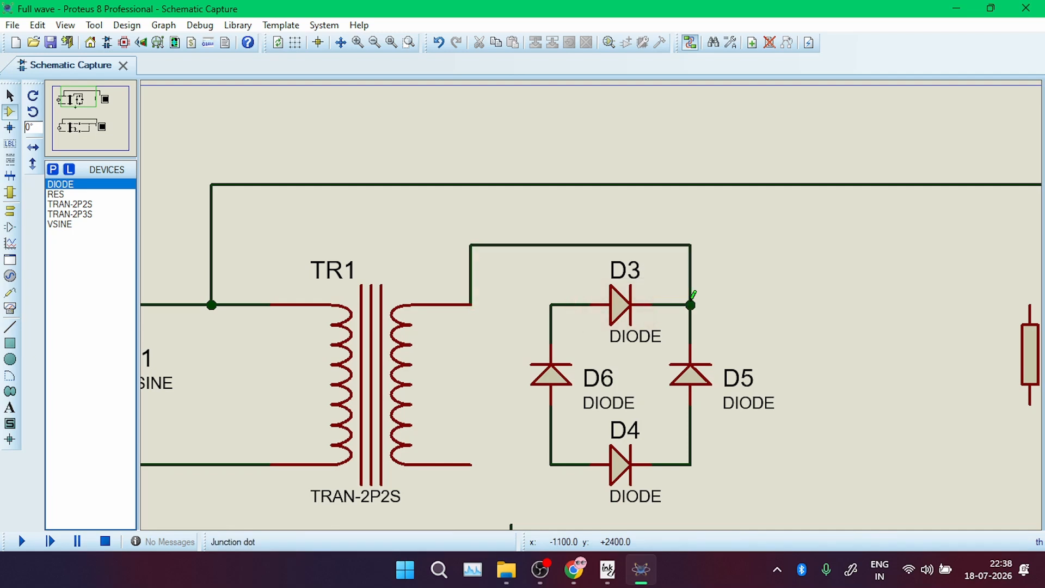
pyautogui.click(471, 465)
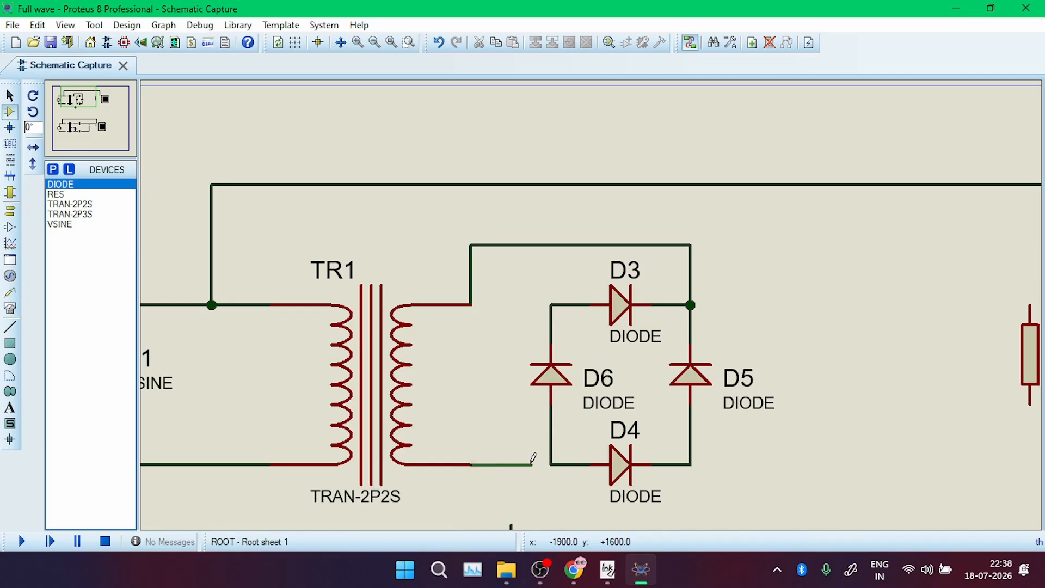
pyautogui.click(550, 464)
# Wire the D4-D5 corner of the bridge to the upper end of resistor R2
pyautogui.scroll(-1, 625, 464)
pyautogui.scroll(1, 613, 411)
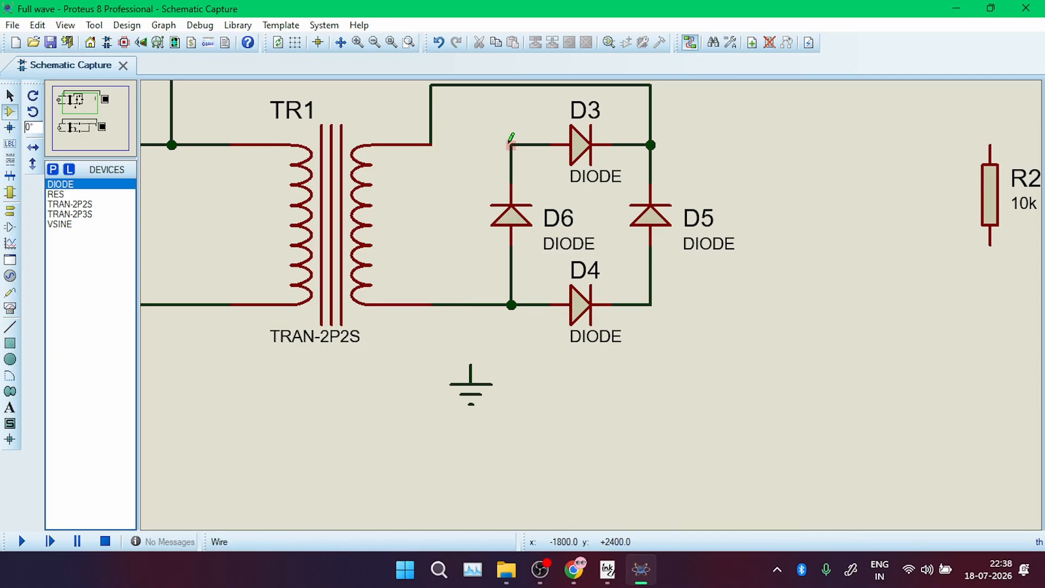
pyautogui.click(655, 298)
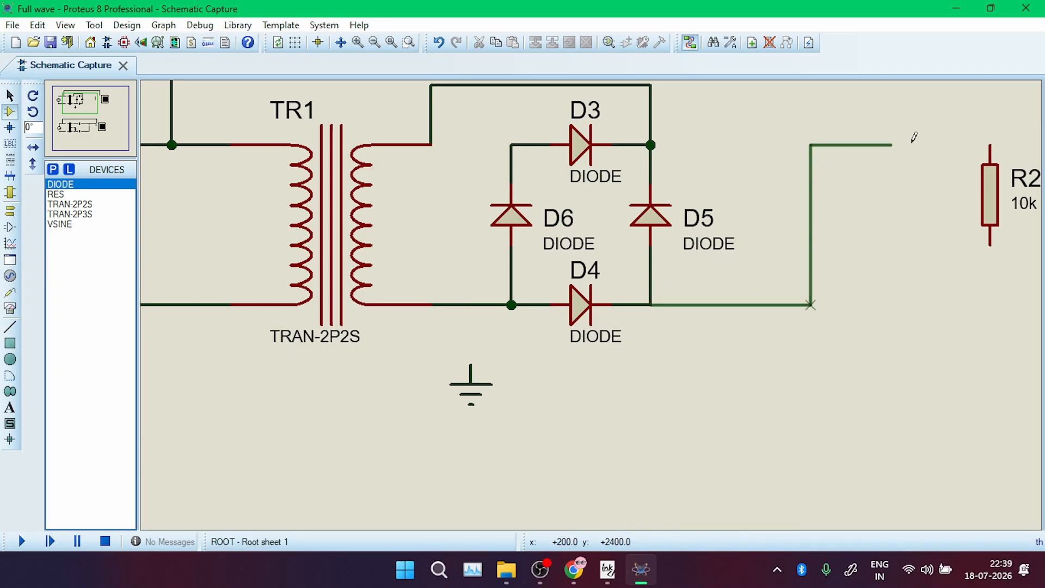
pyautogui.click(989, 144)
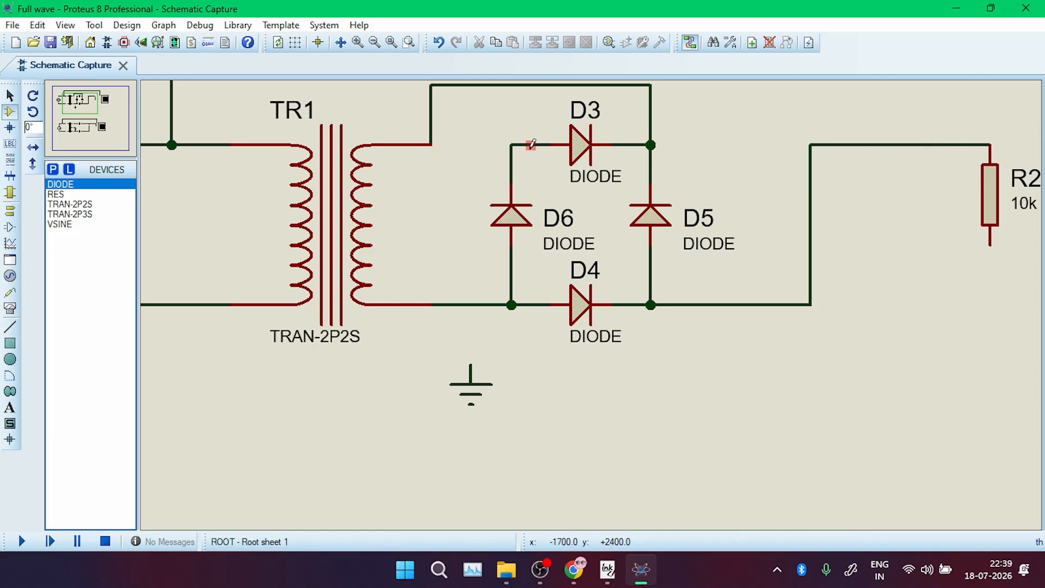
# Wire the D3-D6 corner of the bridge to the ground terminal and connect R2's lower end to that ground line
pyautogui.click(512, 145)
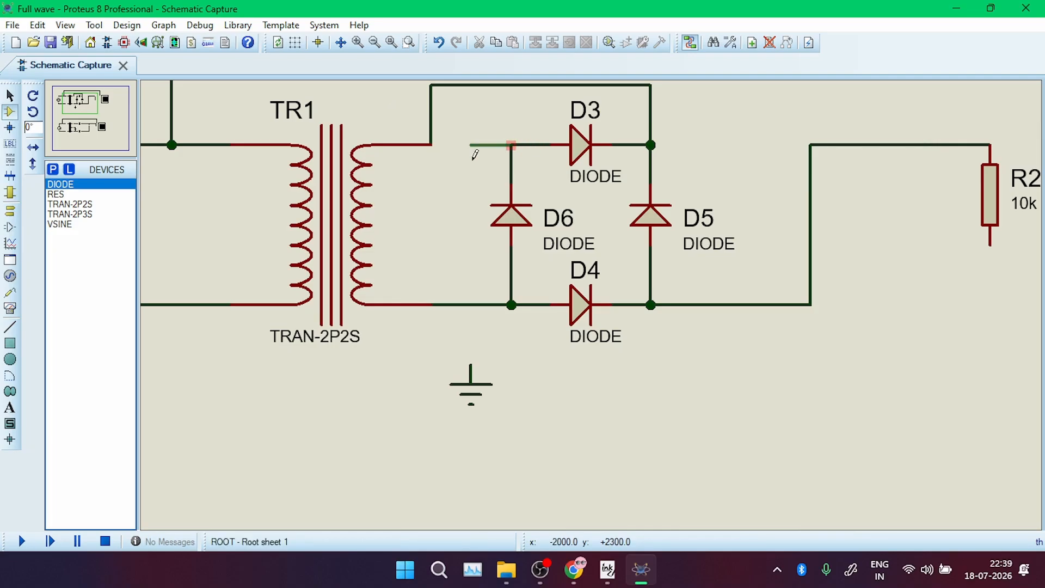
pyautogui.click(471, 364)
pyautogui.click(991, 245)
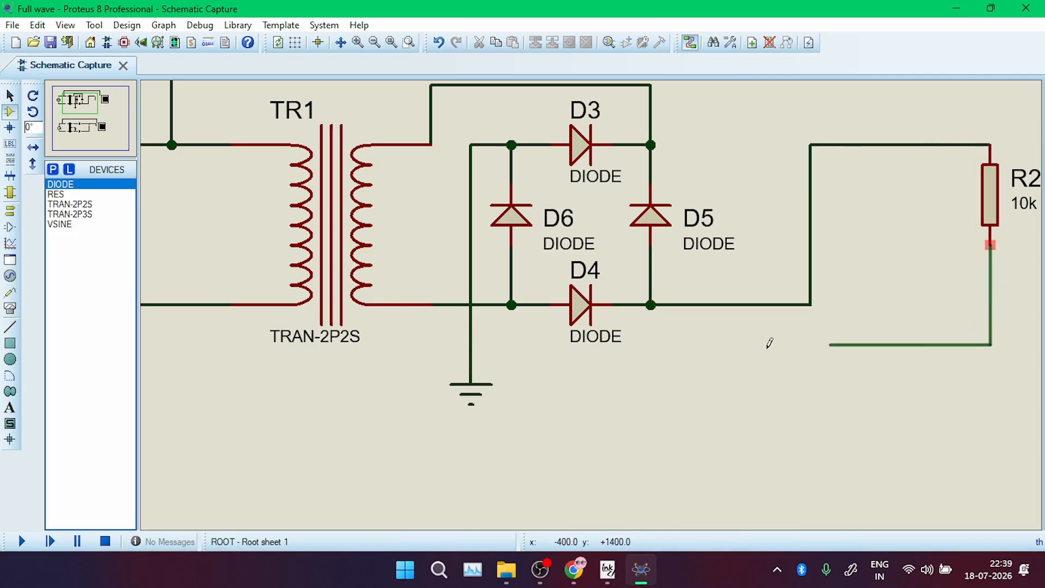
pyautogui.click(472, 345)
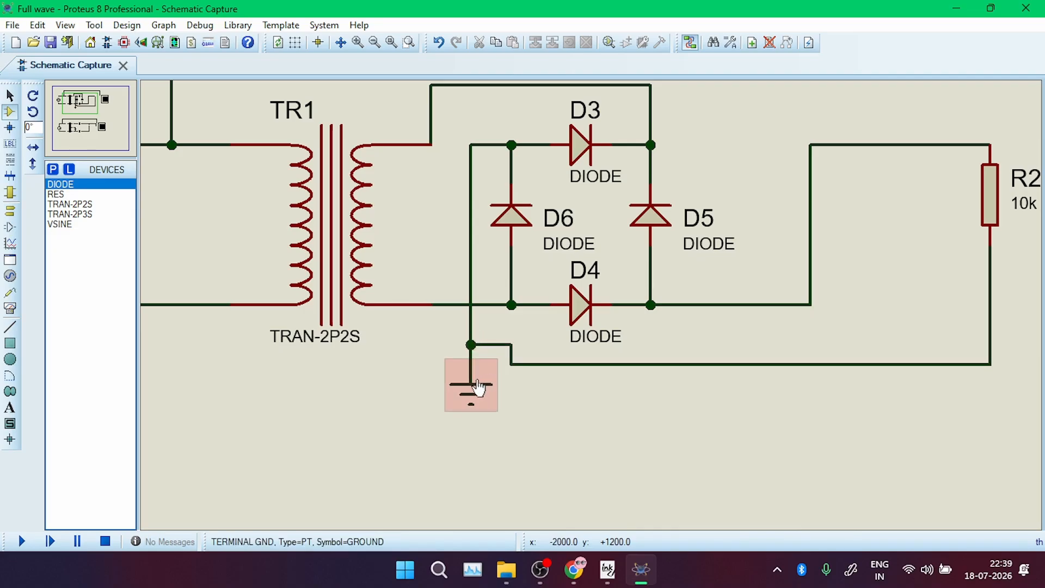
# Wire the upper end of R2 to input B of the bridge circuit's oscilloscope
pyautogui.scroll(-1, 477, 388)
pyautogui.scroll(1, 693, 241)
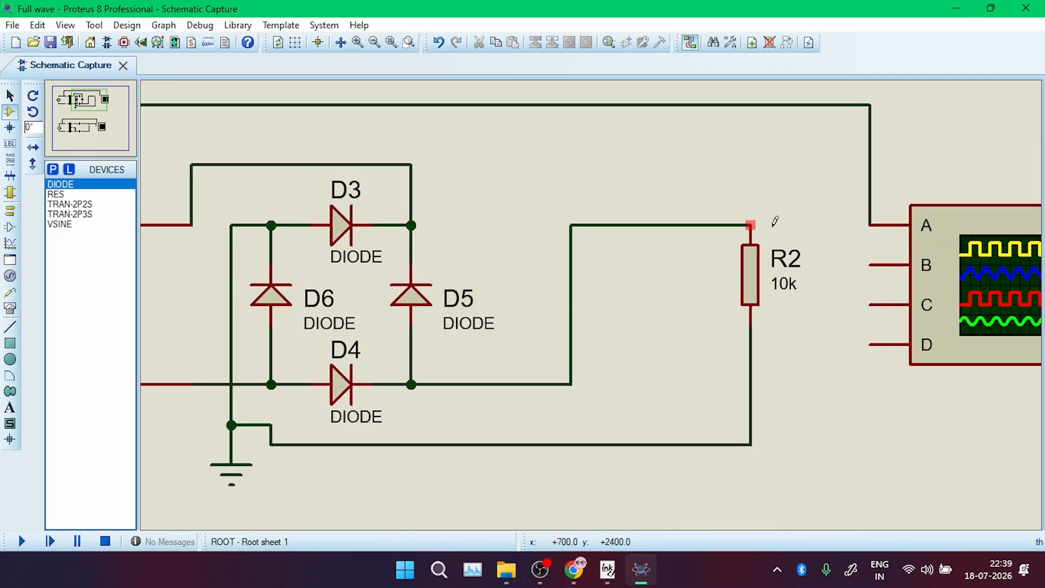
pyautogui.click(751, 225)
pyautogui.click(869, 264)
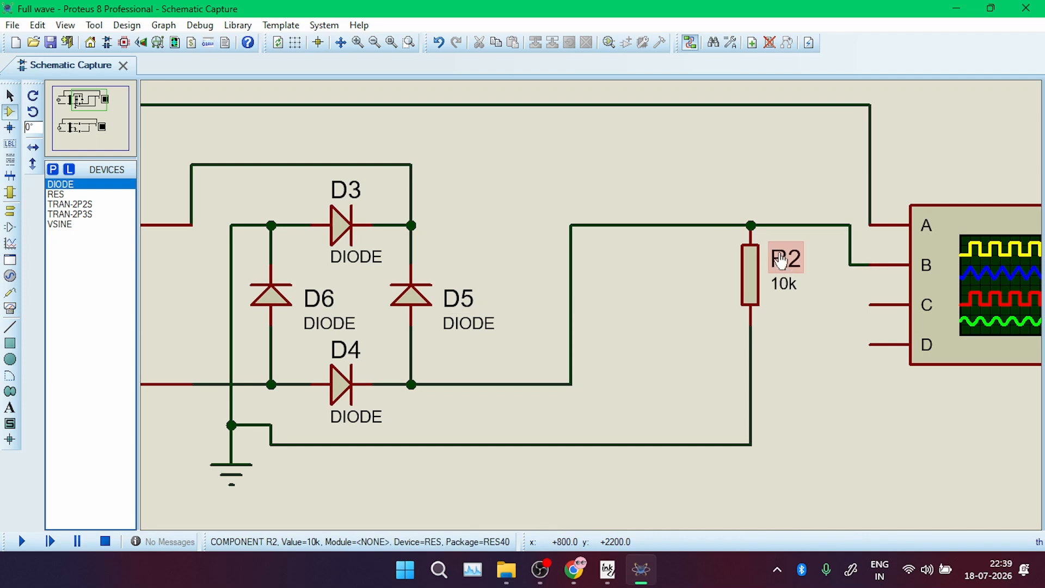
# Set source V1's amplitude to 20 and its frequency to 100
pyautogui.scroll(-1, 621, 241)
pyautogui.scroll(1, 557, 303)
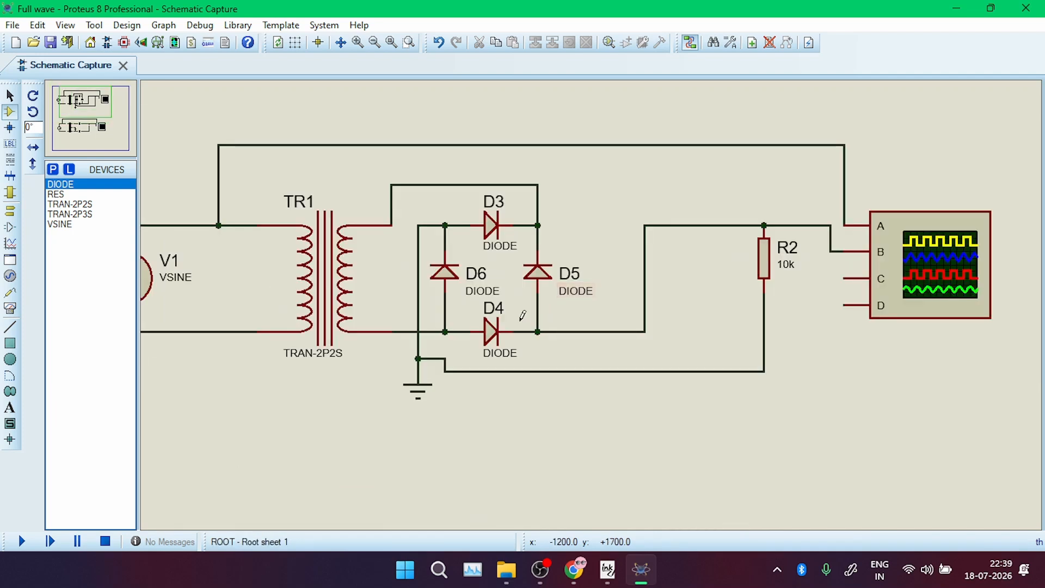
pyautogui.scroll(-1, 481, 290)
pyautogui.doubleClick(299, 291)
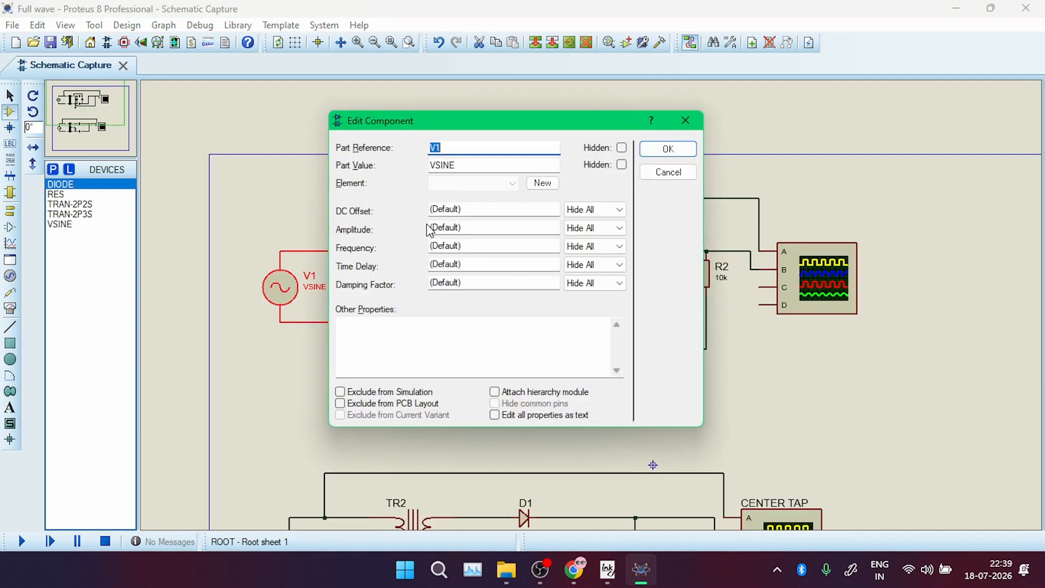
pyautogui.click(511, 231)
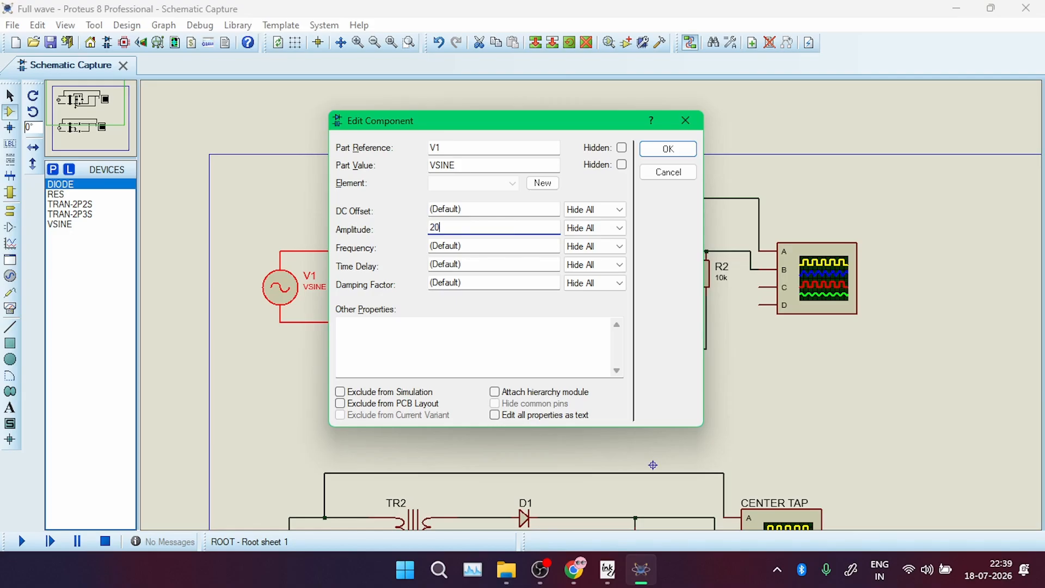
pyautogui.press('Tab')
pyautogui.press('Tab')
pyautogui.hotkey('shift', 'Tab')
pyautogui.write('100')
pyautogui.press('Return')
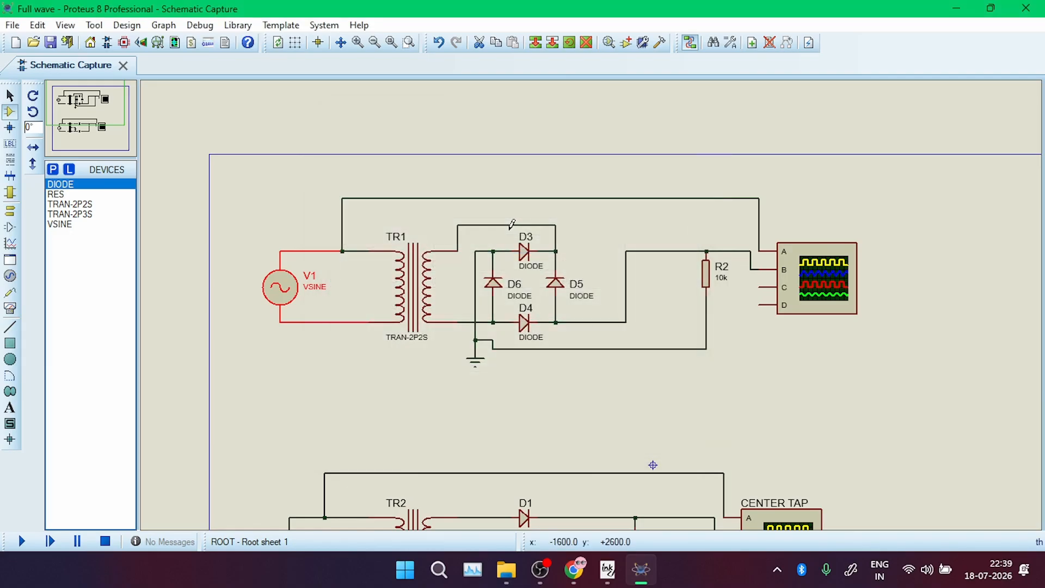
# Set the part reference of the bridge circuit's oscilloscope to REG
pyautogui.doubleClick(818, 285)
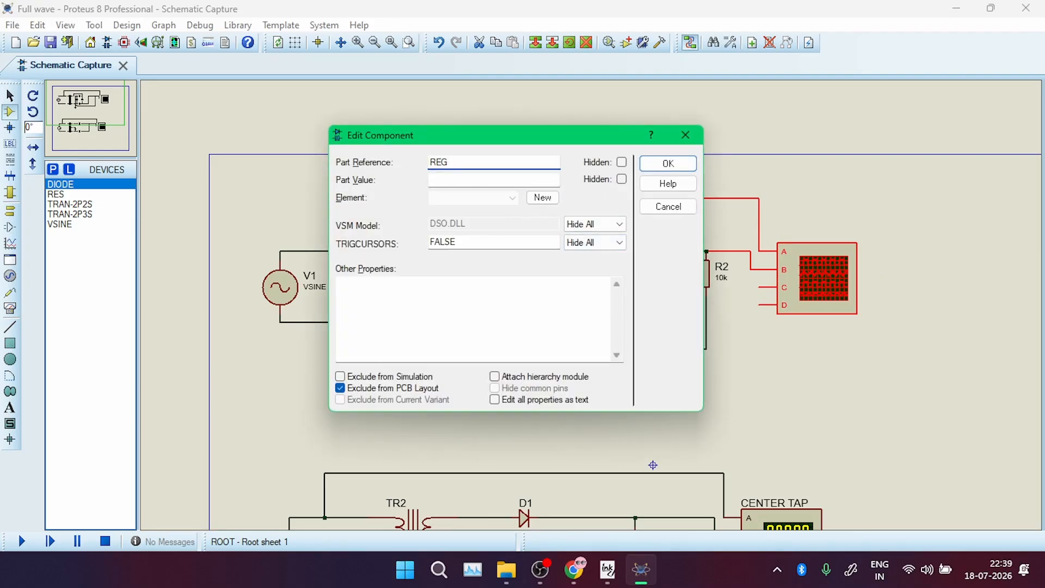
pyautogui.press('Return')
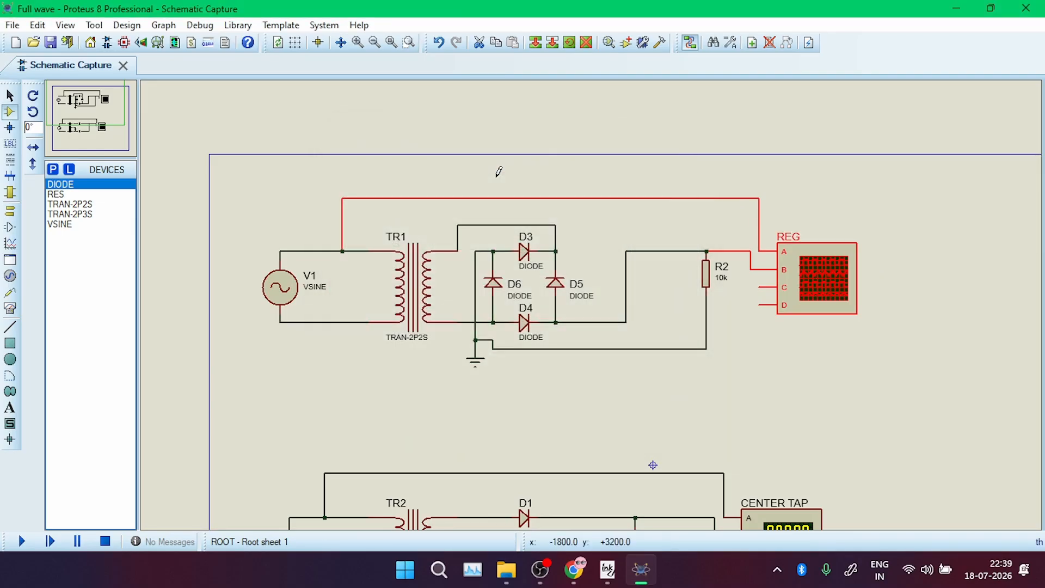
# Run the simulation, move the REG oscilloscope window beside the CENTER TAP one, and bring the CENTER TAP oscilloscope to the front
pyautogui.click(22, 541)
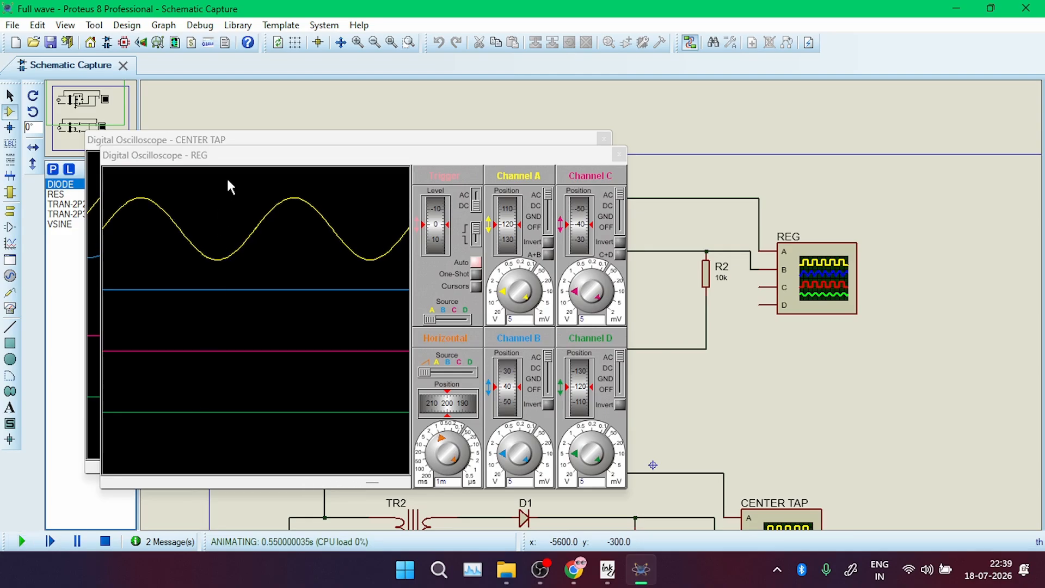
pyautogui.click(259, 176)
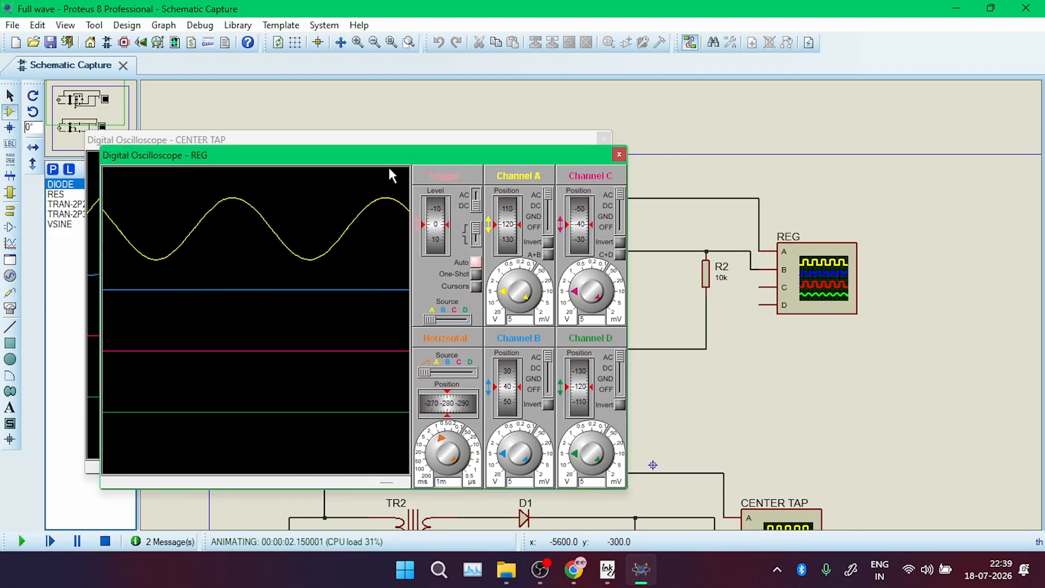
pyautogui.moveTo(388, 157); pyautogui.dragTo(793, 128)
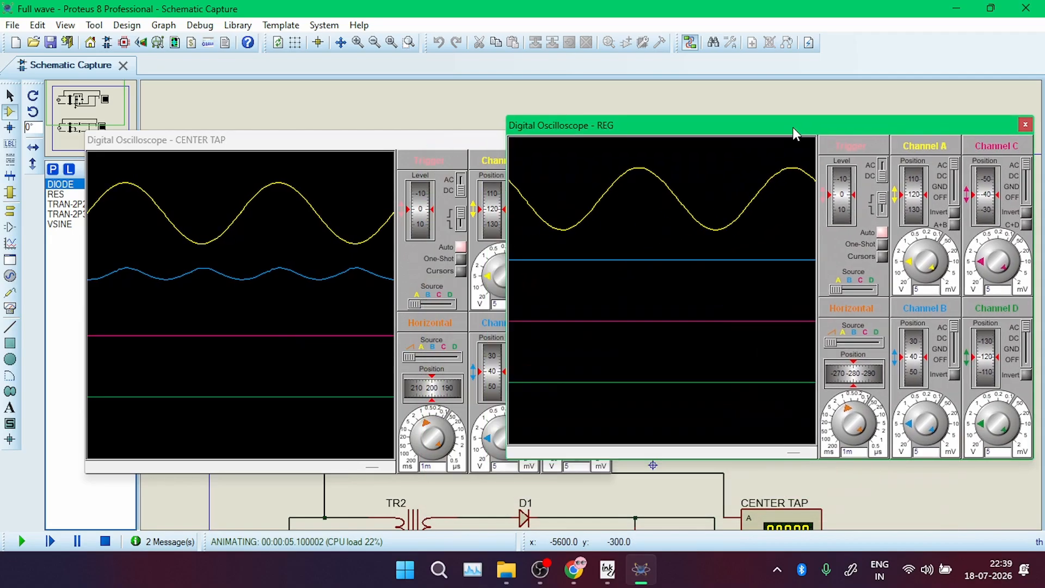
pyautogui.click(320, 157)
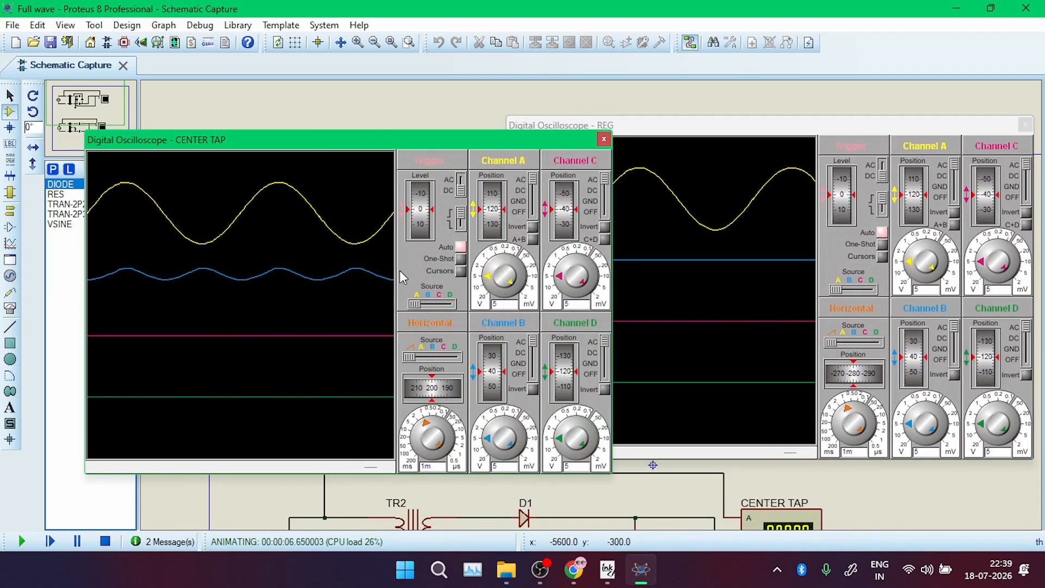
# Set channel B of the CENTER TAP oscilloscope to 2 V per division, move the channel A trace to position 40, and stop the simulation
pyautogui.moveTo(491, 444); pyautogui.dragTo(486, 434)
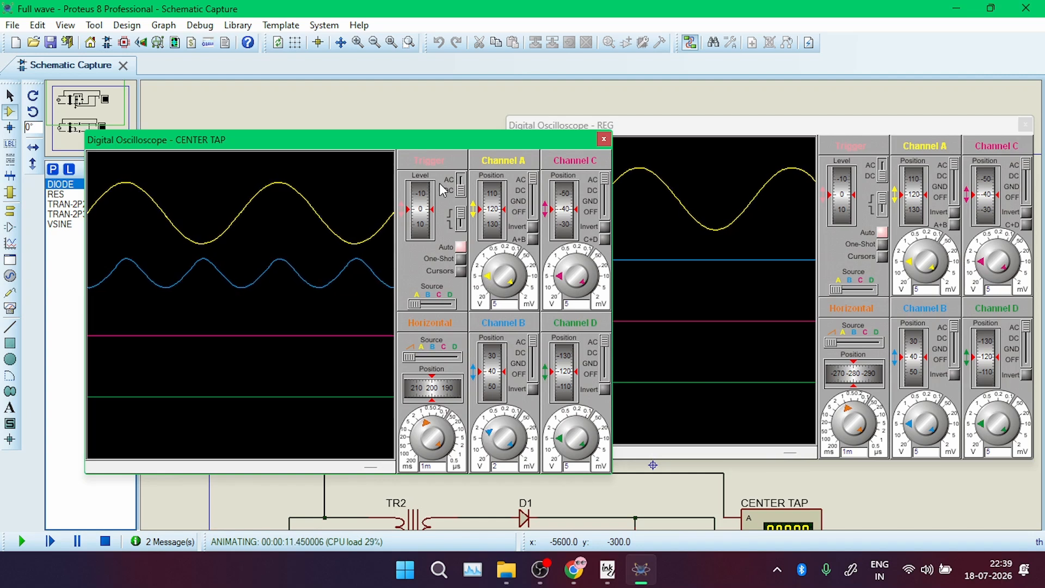
pyautogui.moveTo(491, 272); pyautogui.dragTo(489, 275)
pyautogui.moveTo(492, 208); pyautogui.dragTo(497, 235)
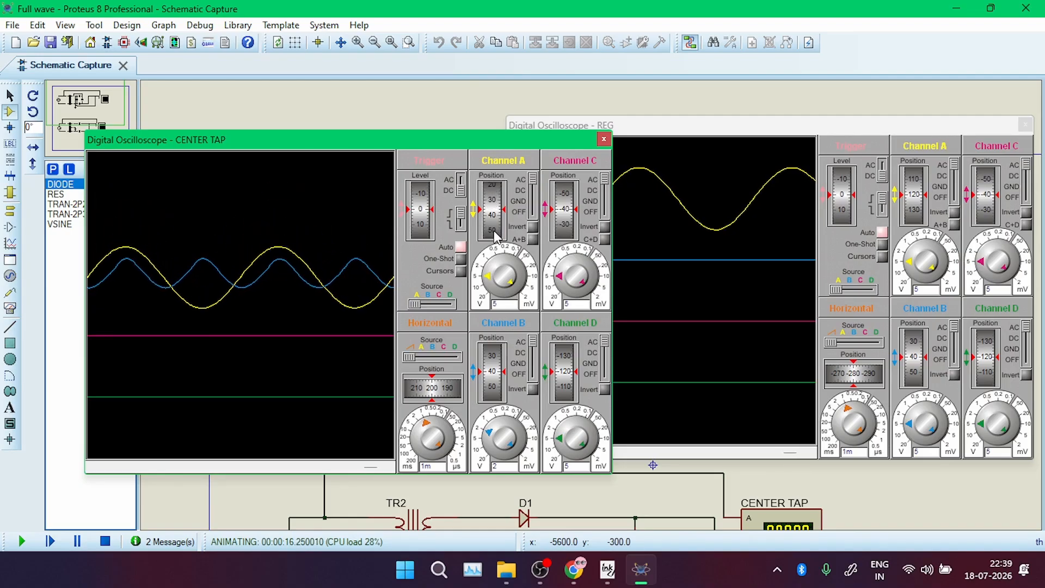
pyautogui.click(103, 543)
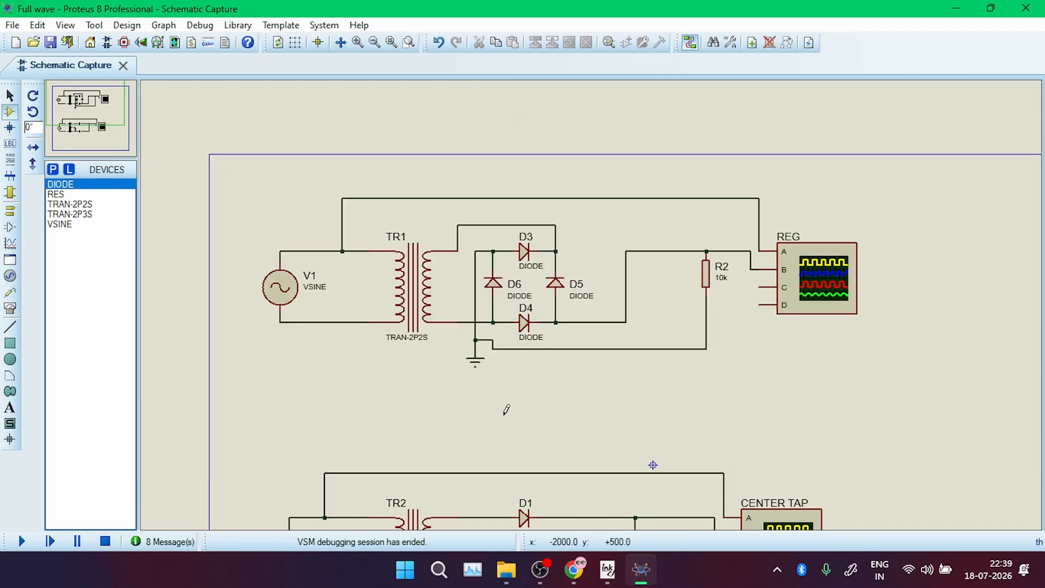
# Set the resistance of R1 in the centre-tapped circuit to 1k
pyautogui.scroll(-1, 550, 371)
pyautogui.scroll(1, 581, 368)
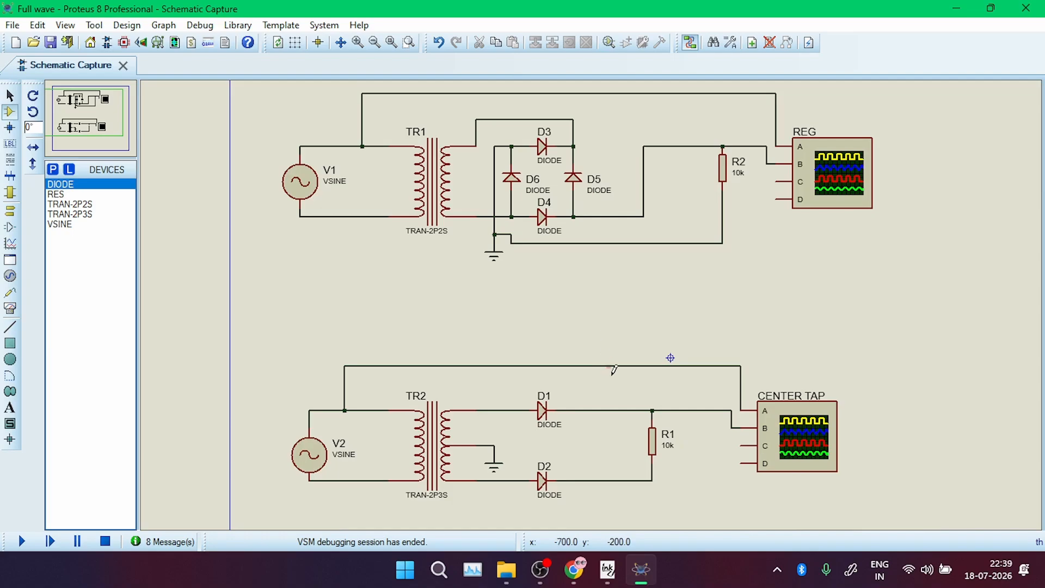
pyautogui.scroll(1, 614, 371)
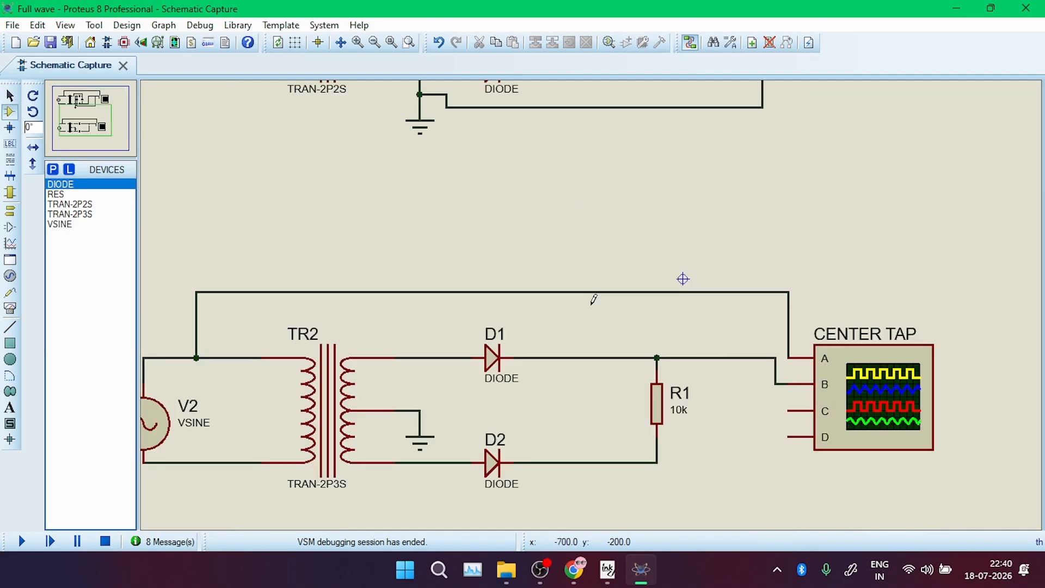
pyautogui.doubleClick(652, 406)
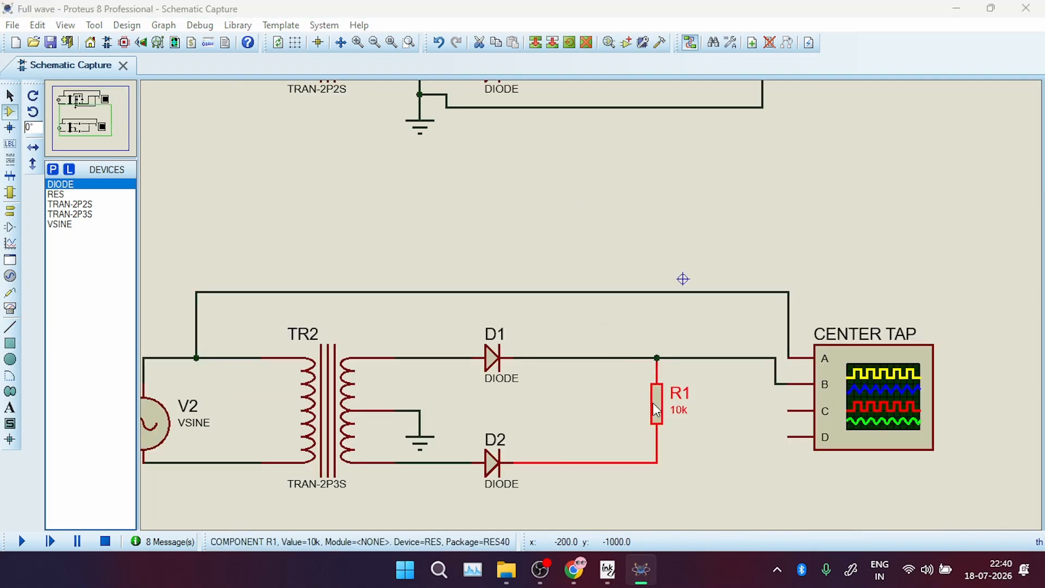
pyautogui.press('Tab')
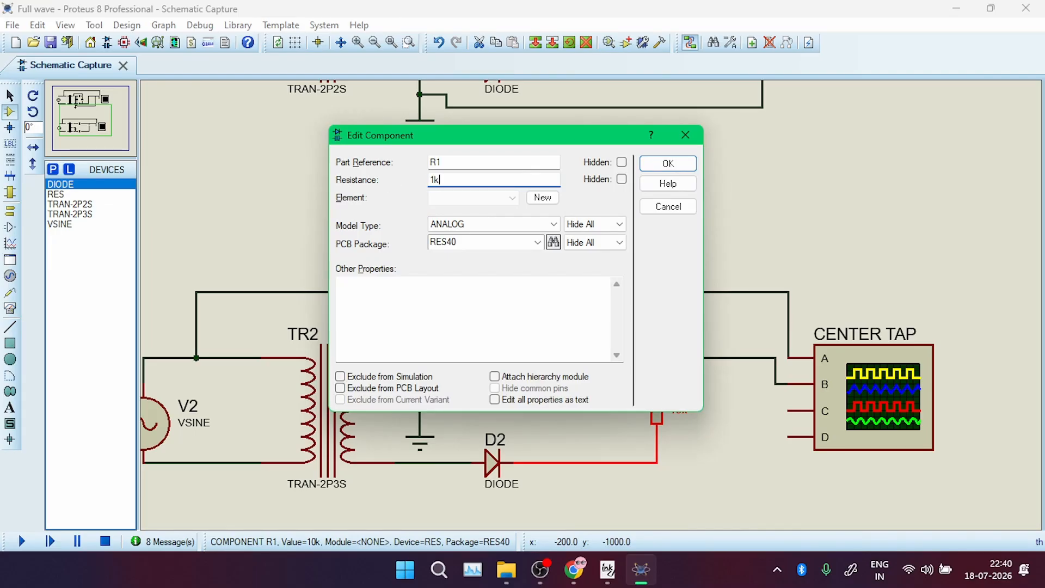
pyautogui.press('Return')
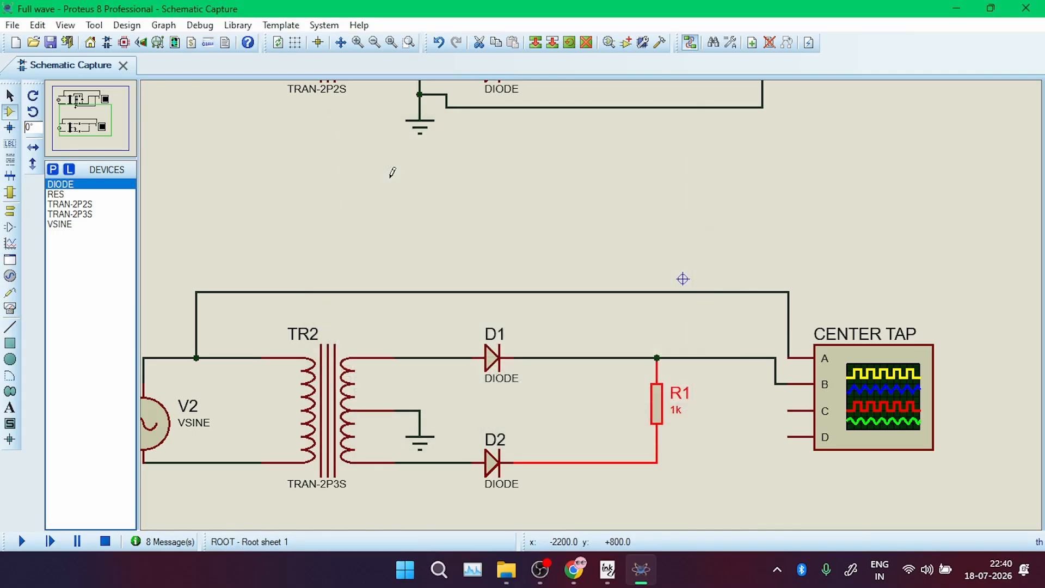
# Run the simulation, examine the waveforms on the CENTER TAP oscilloscope, and stop it
pyautogui.click(18, 544)
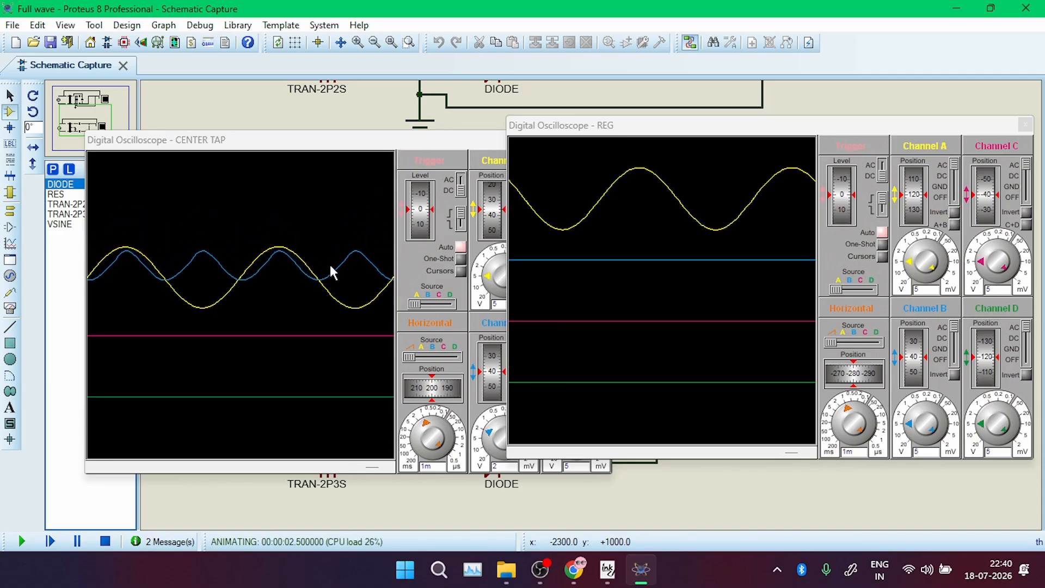
pyautogui.click(417, 142)
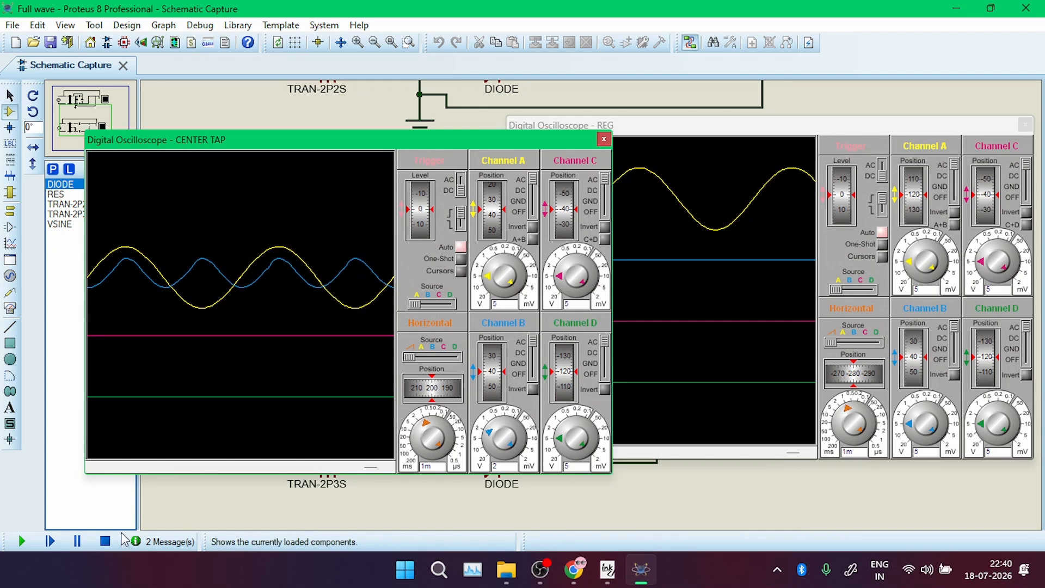
pyautogui.click(105, 542)
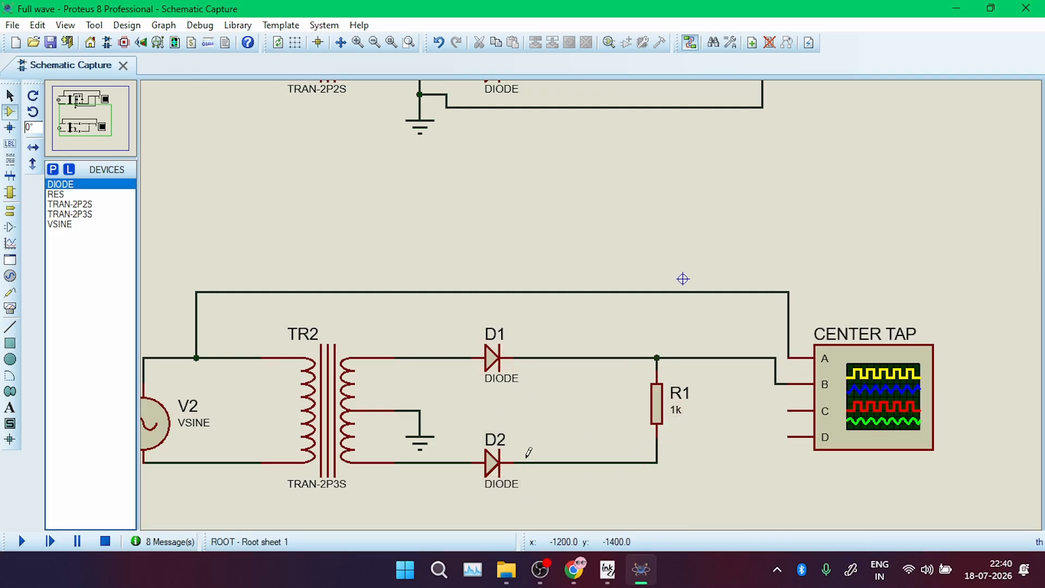
# Delete the ground terminal at TR2's centre tap and resistor R1 from the centre-tapped circuit
pyautogui.rightClick(420, 441)
pyautogui.rightClick(421, 441)
pyautogui.rightClick(659, 405)
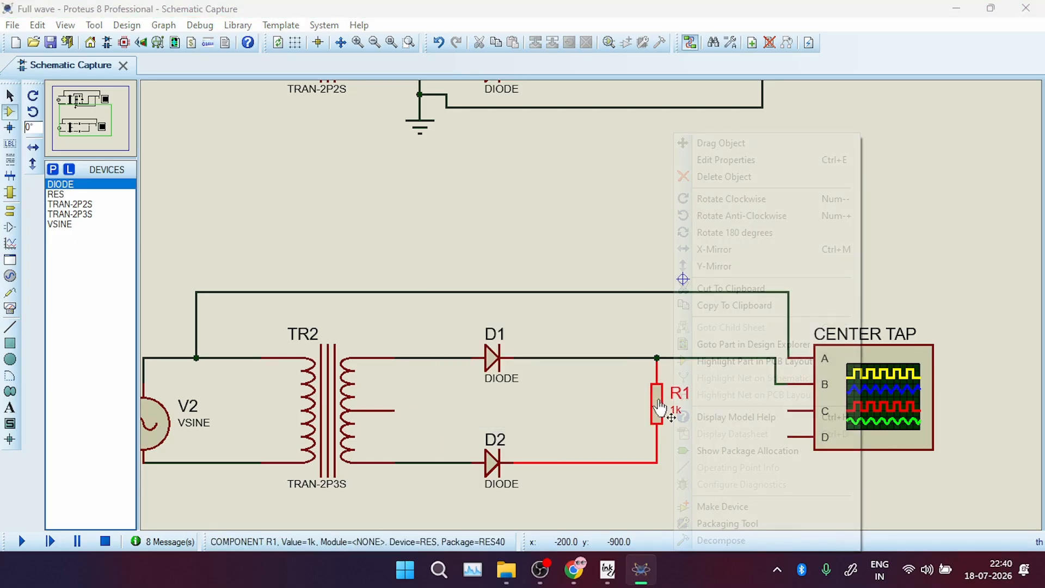
pyautogui.rightClick(659, 406)
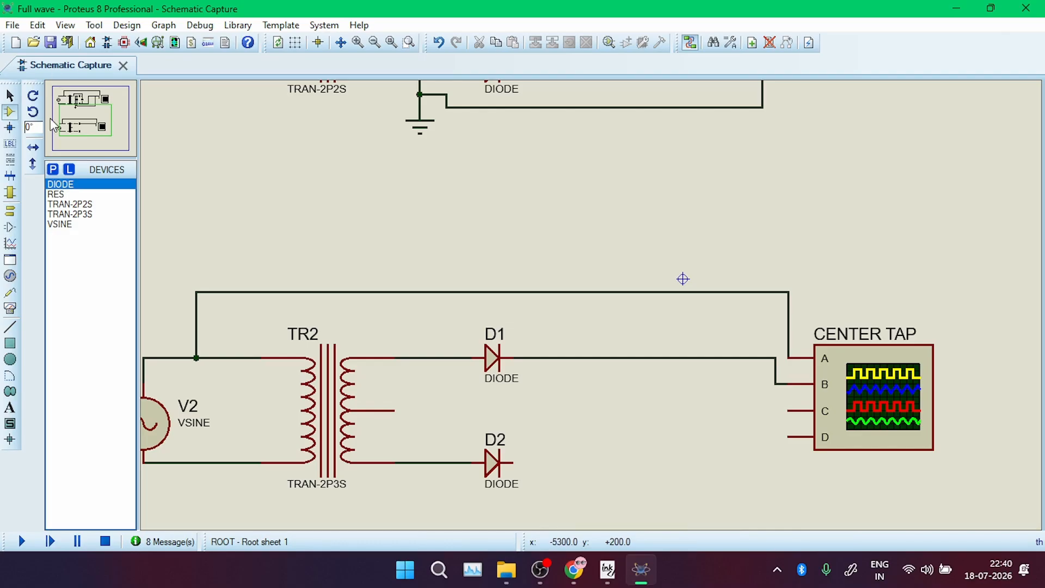
# Place a new RES resistor between the diodes and the CENTER TAP oscilloscope and rotate it clockwise to stand vertically
pyautogui.click(673, 381)
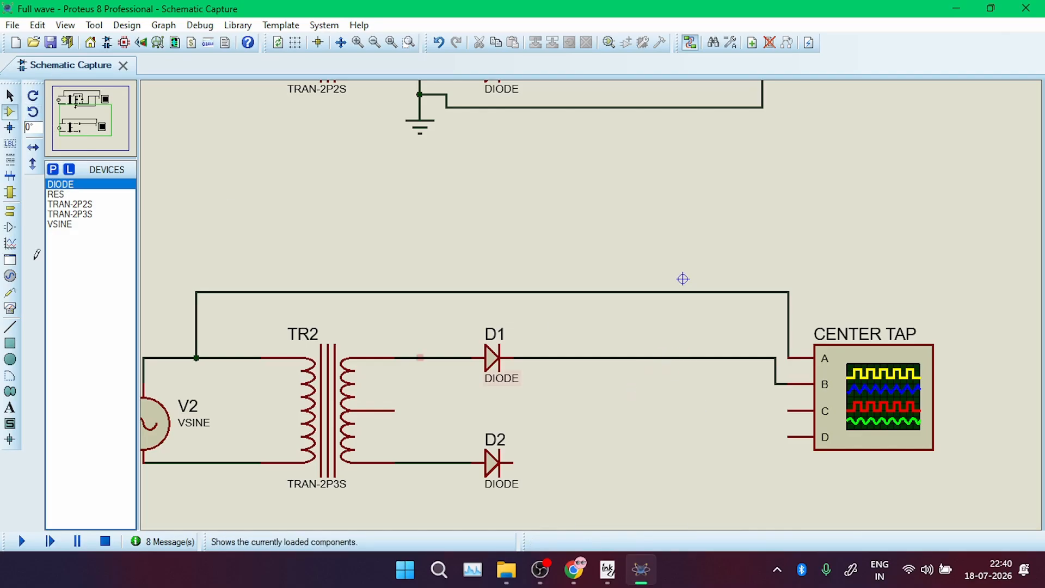
pyautogui.click(55, 194)
pyautogui.click(627, 366)
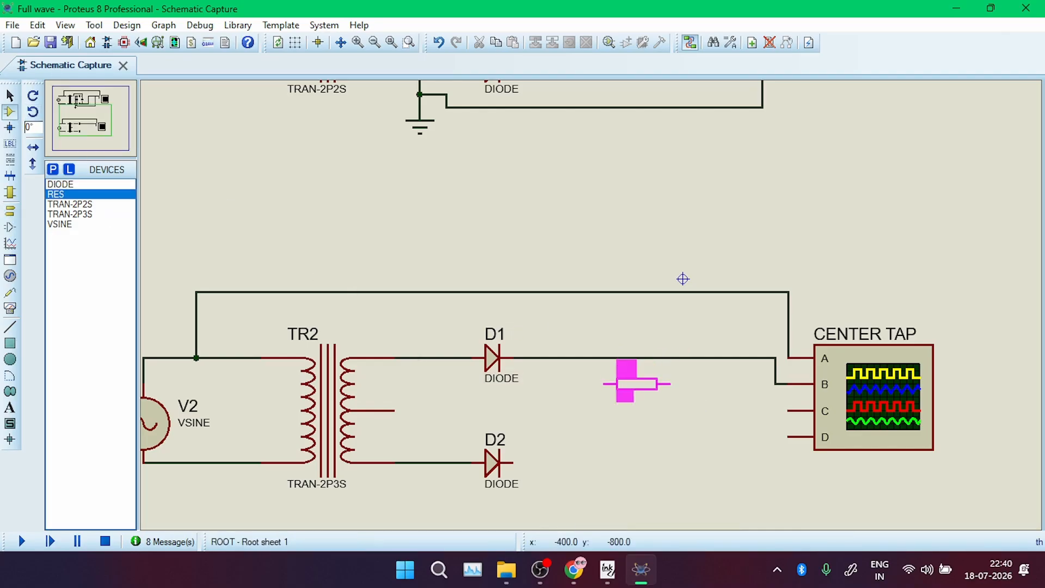
pyautogui.click(648, 396)
pyautogui.rightClick(664, 390)
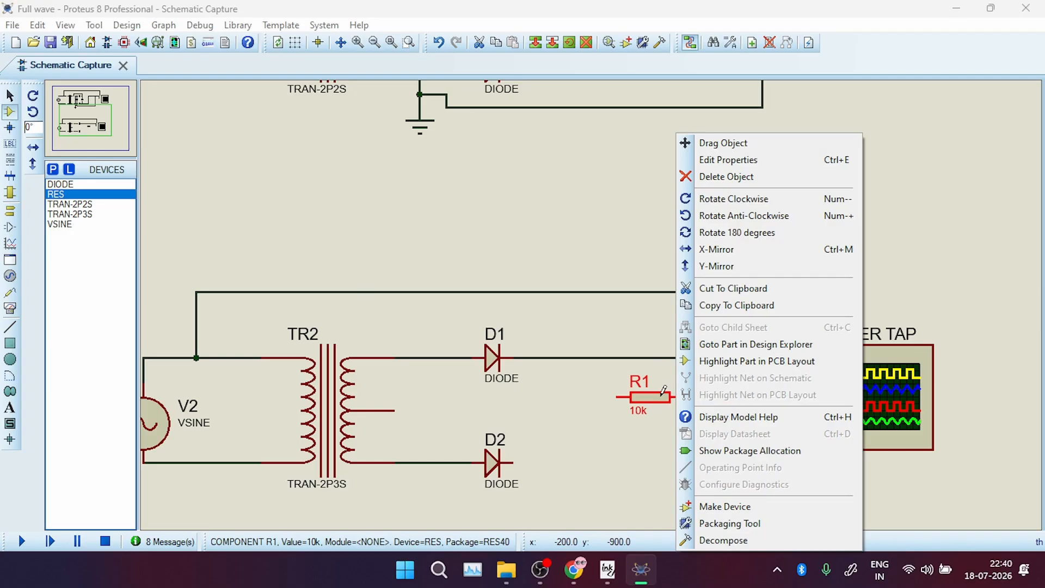
pyautogui.click(733, 199)
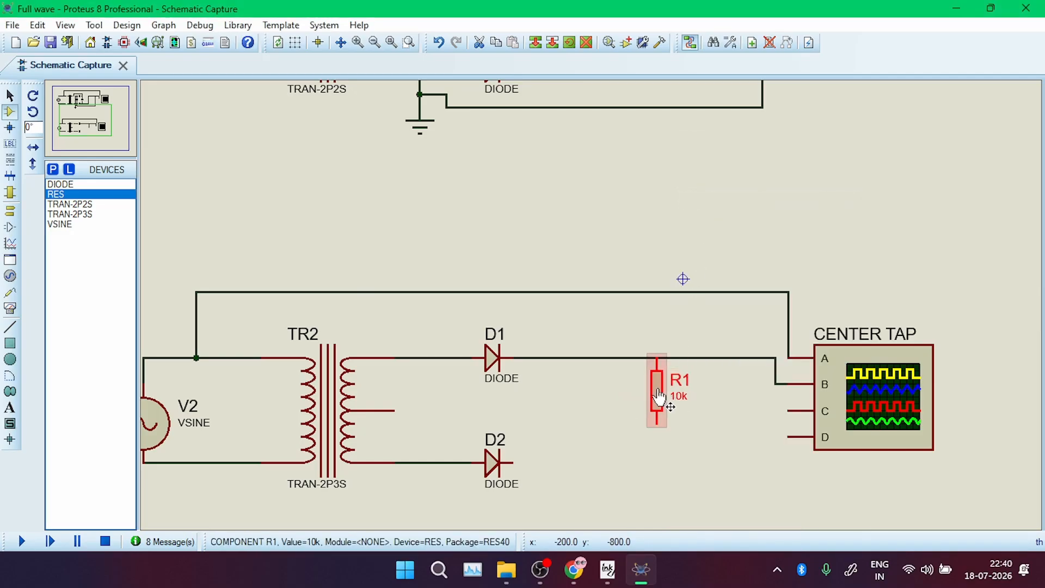
# Move resistor R1 slightly down and wire its upper end to the line from D1 to oscilloscope input B
pyautogui.rightClick(675, 400)
pyautogui.click(817, 141)
pyautogui.click(656, 411)
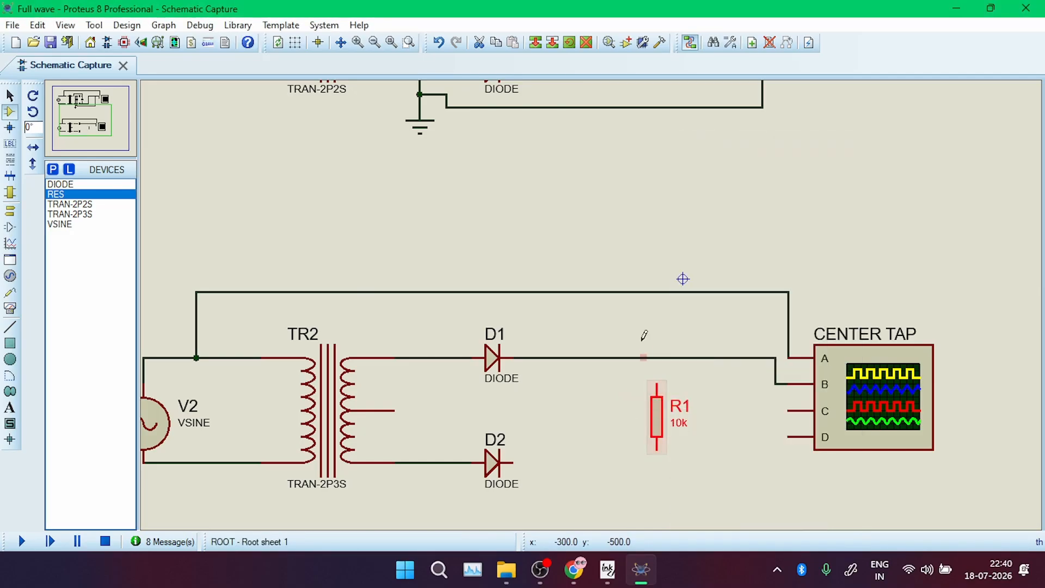
pyautogui.click(639, 317)
pyautogui.click(657, 384)
pyautogui.click(658, 359)
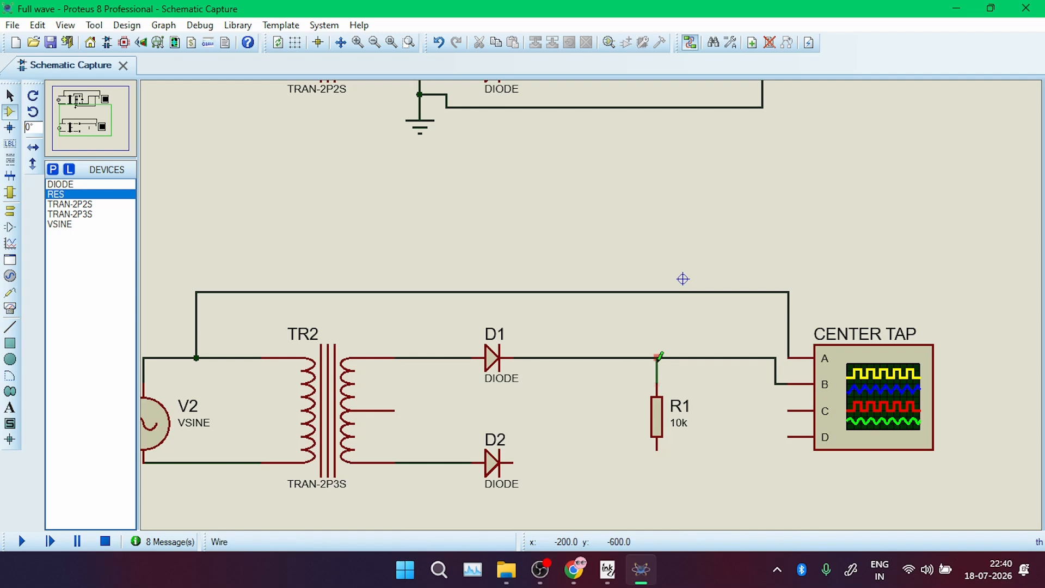
# Place a second RES resistor directly below R1 and rotate it clockwise to stand vertically
pyautogui.click(665, 502)
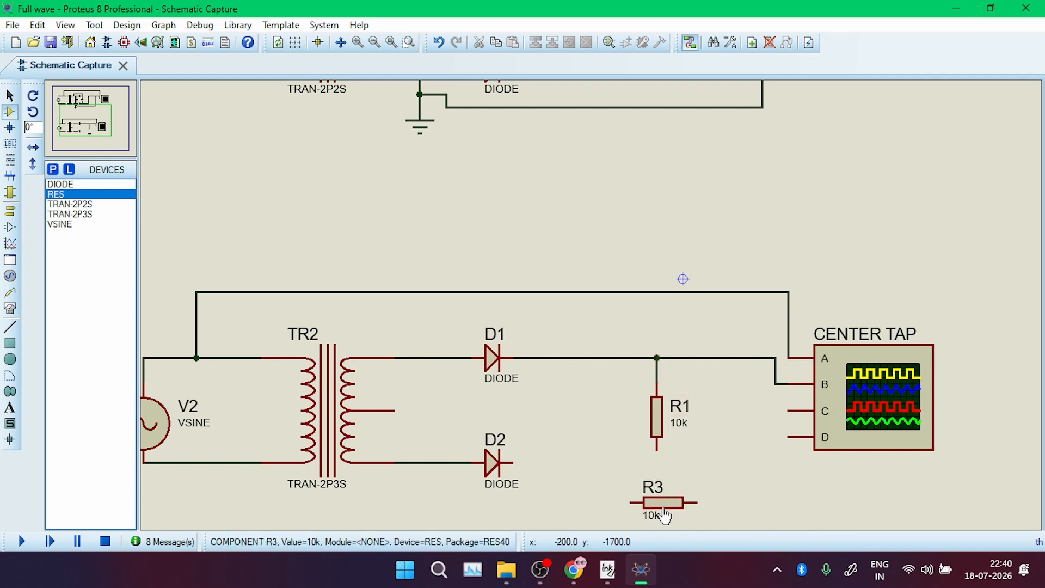
pyautogui.rightClick(680, 499)
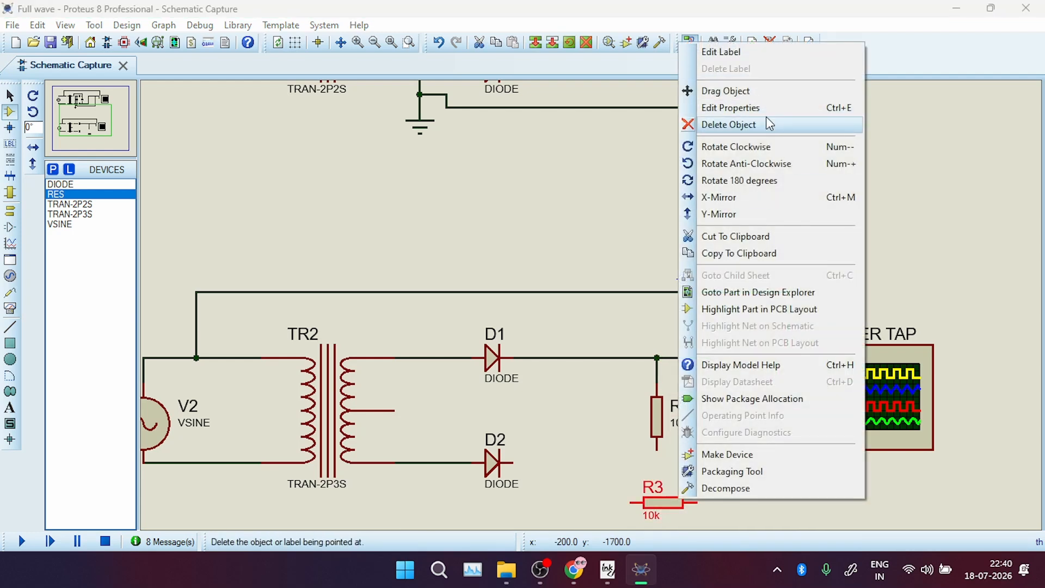
pyautogui.click(760, 149)
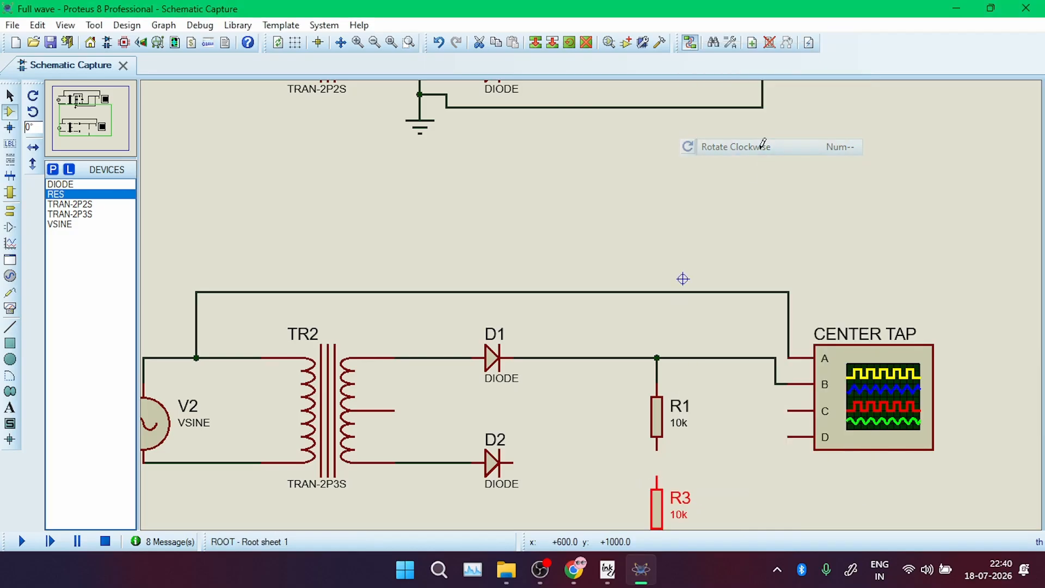
# Wire D2's output to the lower end of R3, and TR2's centre tap to the point between R1 and R3
pyautogui.click(512, 463)
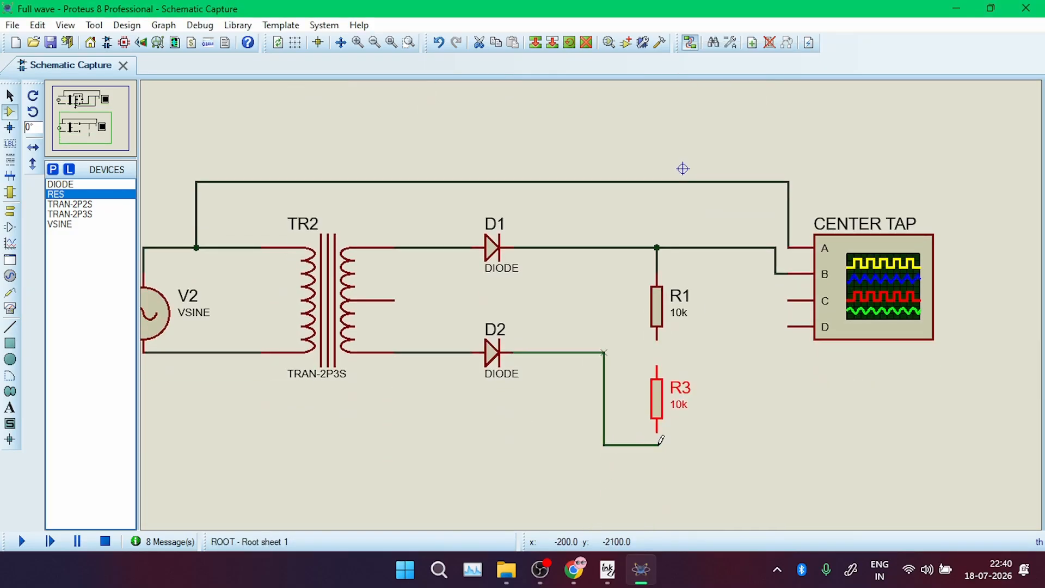
pyautogui.click(660, 434)
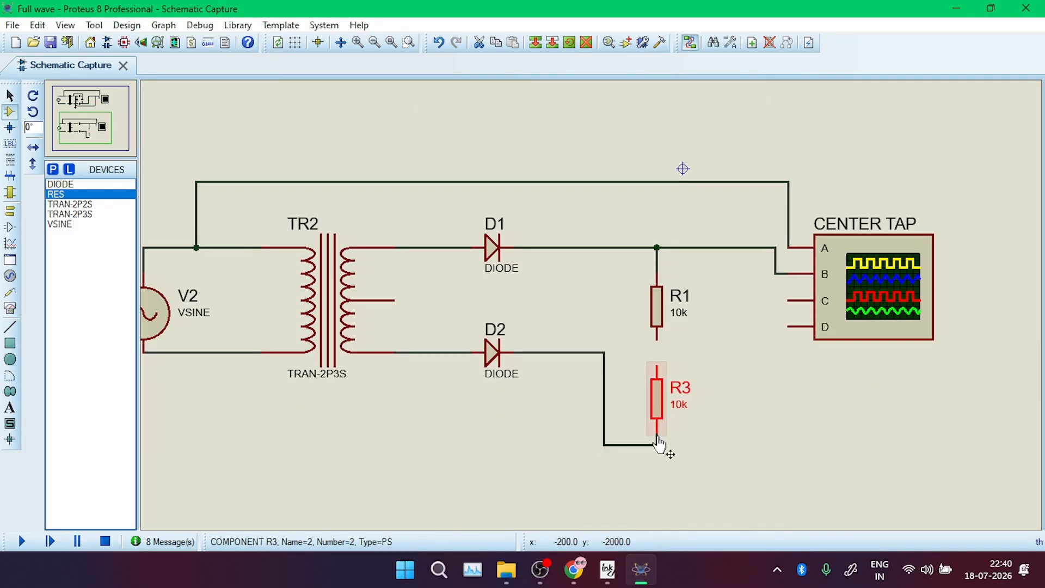
pyautogui.click(393, 298)
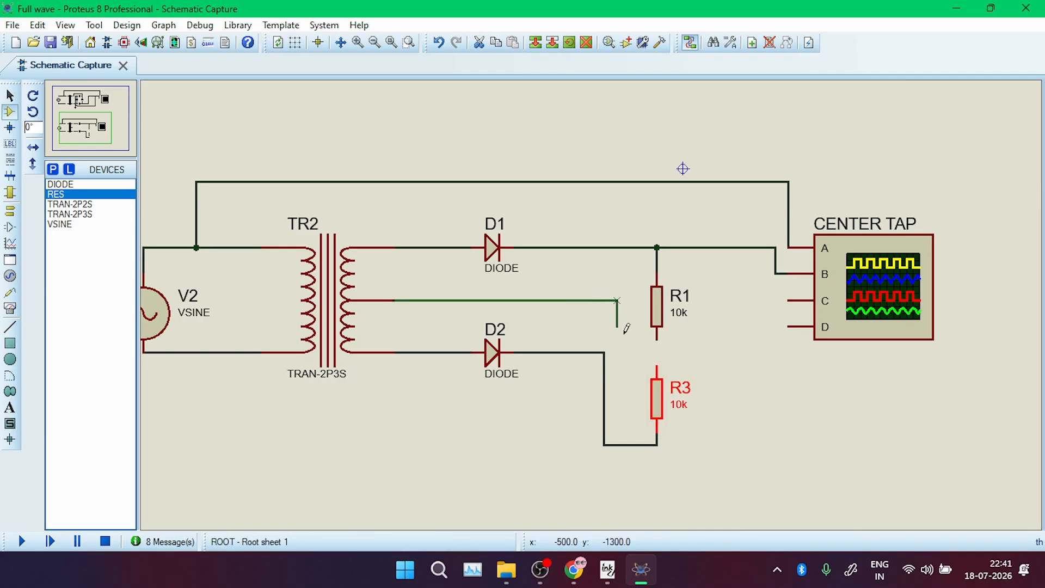
pyautogui.click(656, 350)
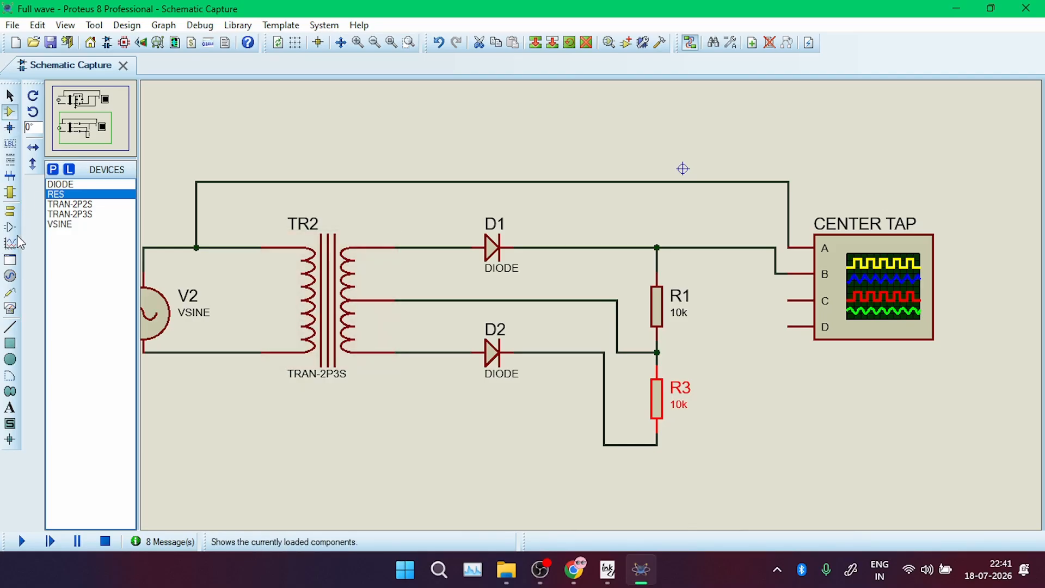
# Connect a GROUND terminal to TR2's centre-tap wire, and run the simulation briefly to check the CENTER TAP oscilloscope's waveforms
pyautogui.click(9, 212)
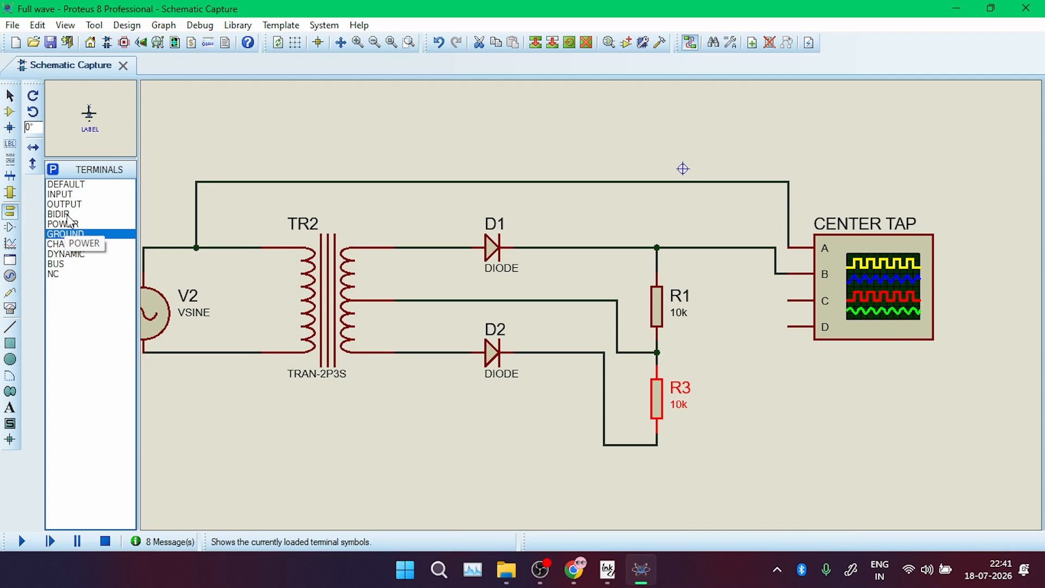
pyautogui.click(419, 326)
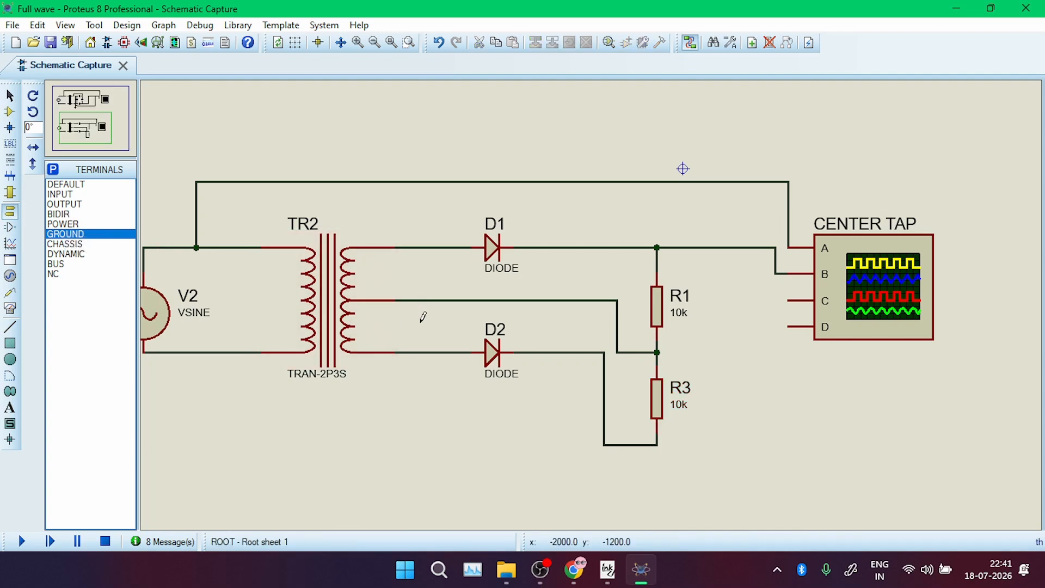
pyautogui.click(420, 325)
pyautogui.click(419, 300)
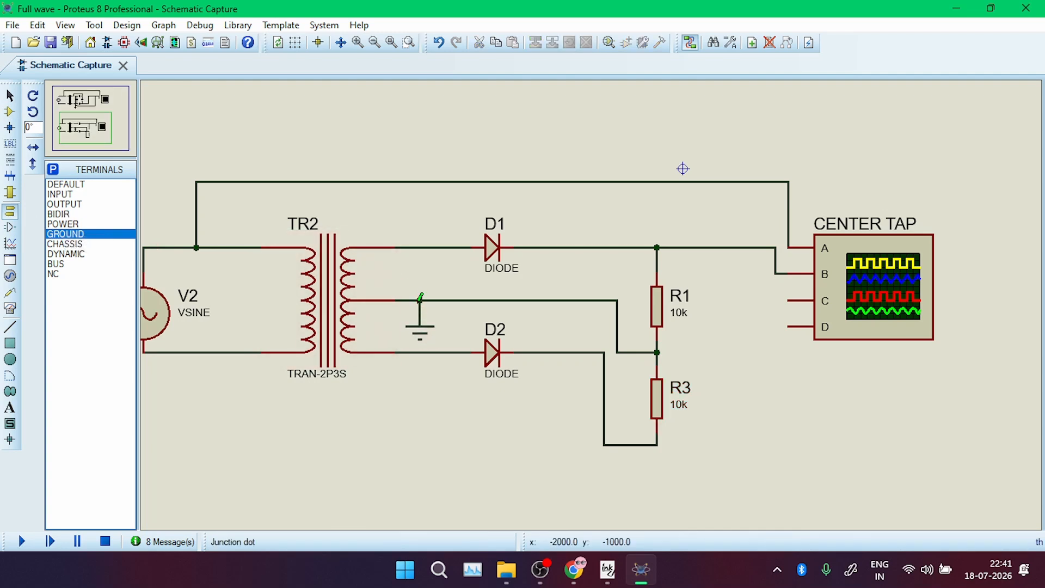
pyautogui.click(23, 541)
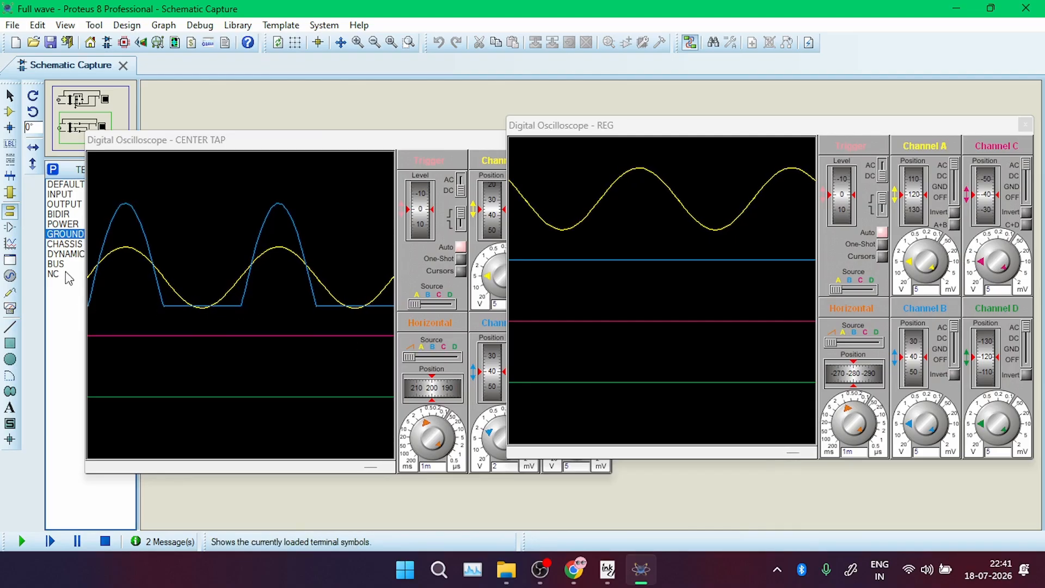
pyautogui.click(105, 542)
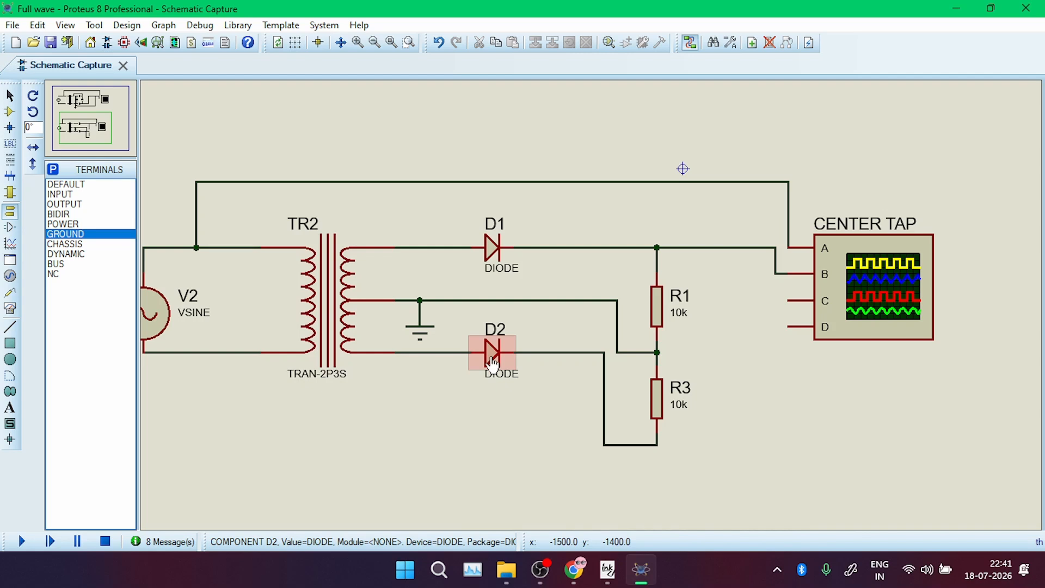
# Reverse diode D2 by removing its wires and rotating it 180 degrees, and rewire it to TR2's lower secondary terminal
pyautogui.rightClick(550, 353)
pyautogui.click(595, 387)
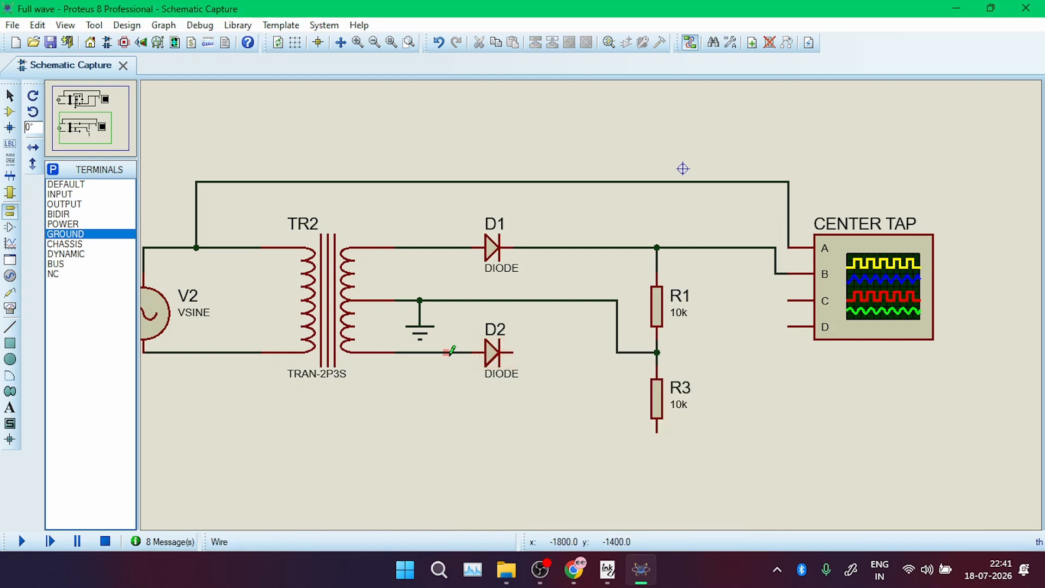
pyautogui.rightClick(491, 351)
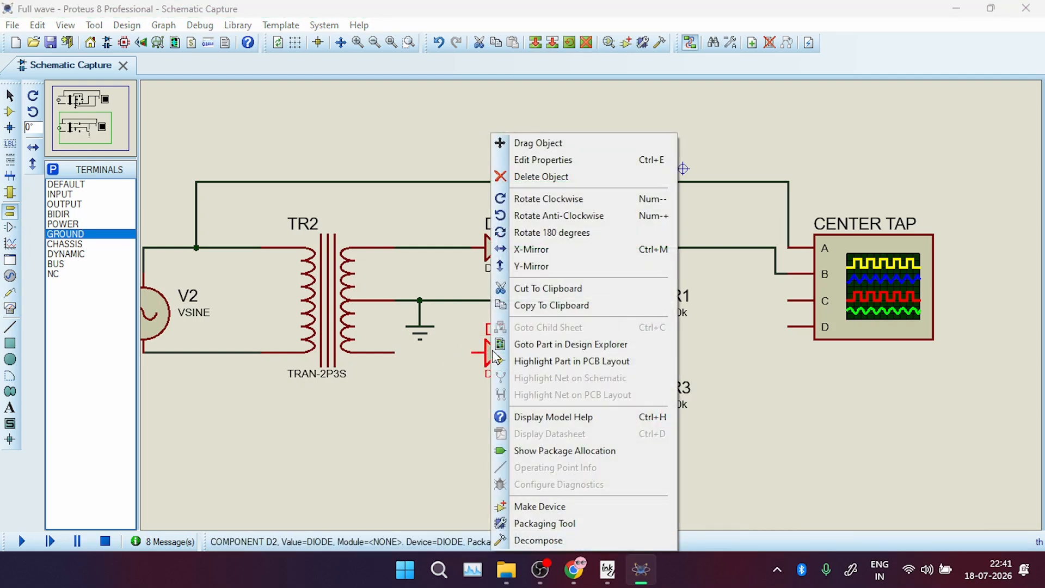
pyautogui.click(545, 235)
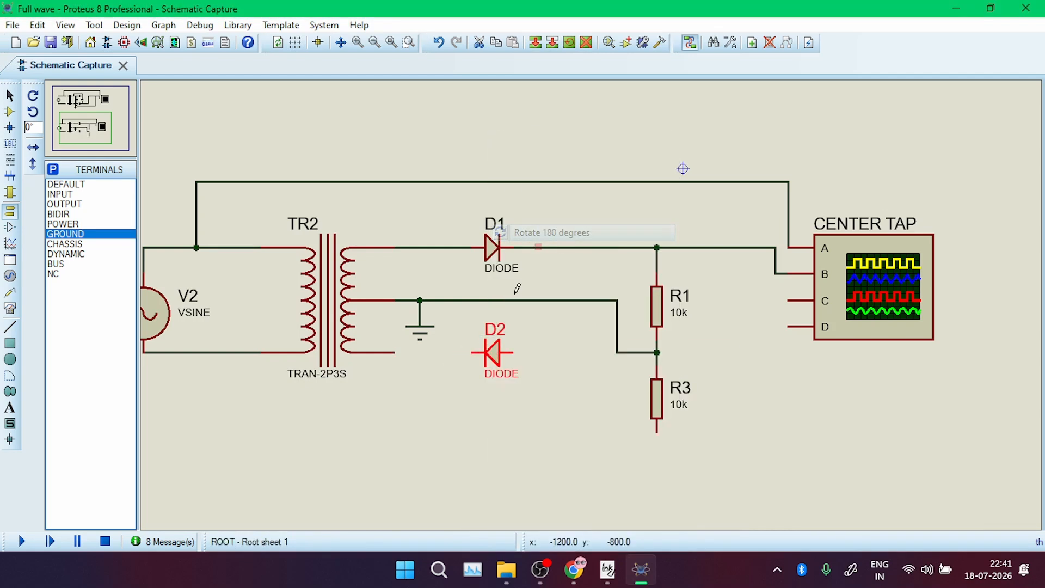
pyautogui.click(394, 353)
pyautogui.click(473, 352)
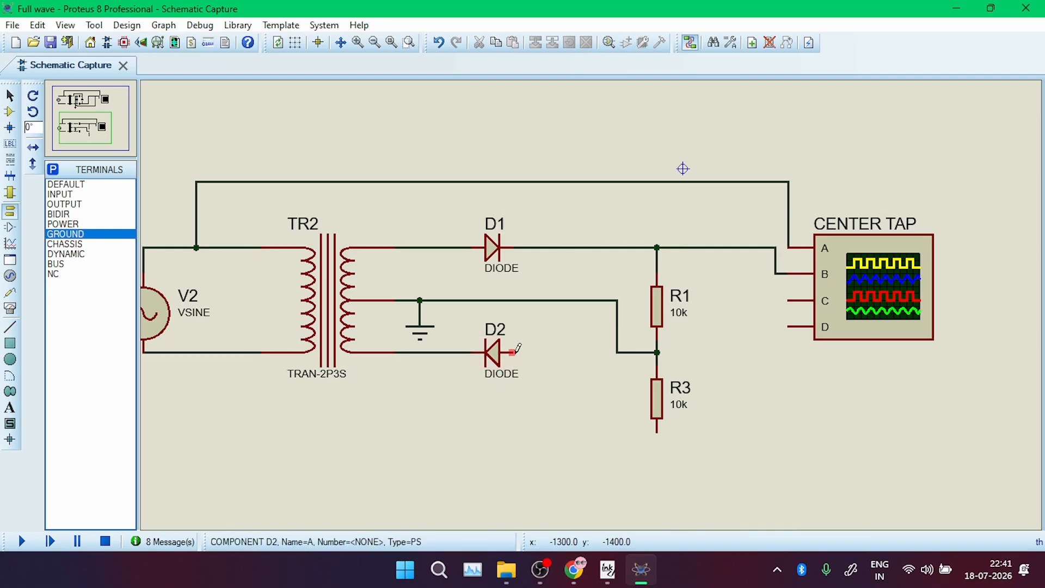
# Wire the reversed D2's free terminal to the lower end of R3, and run the simulation briefly to check the oscilloscopes
pyautogui.click(512, 353)
pyautogui.click(656, 432)
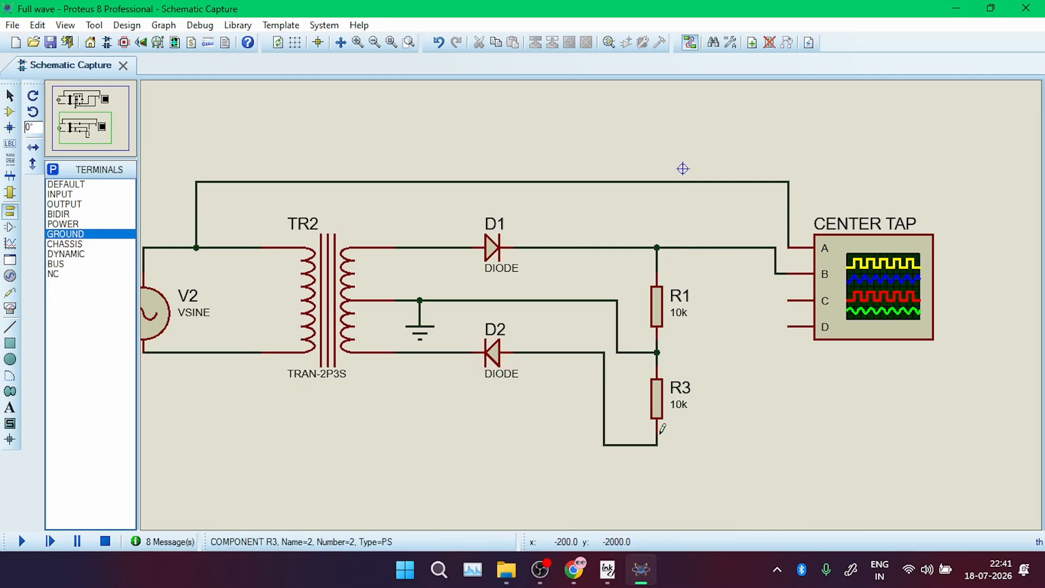
pyautogui.click(22, 541)
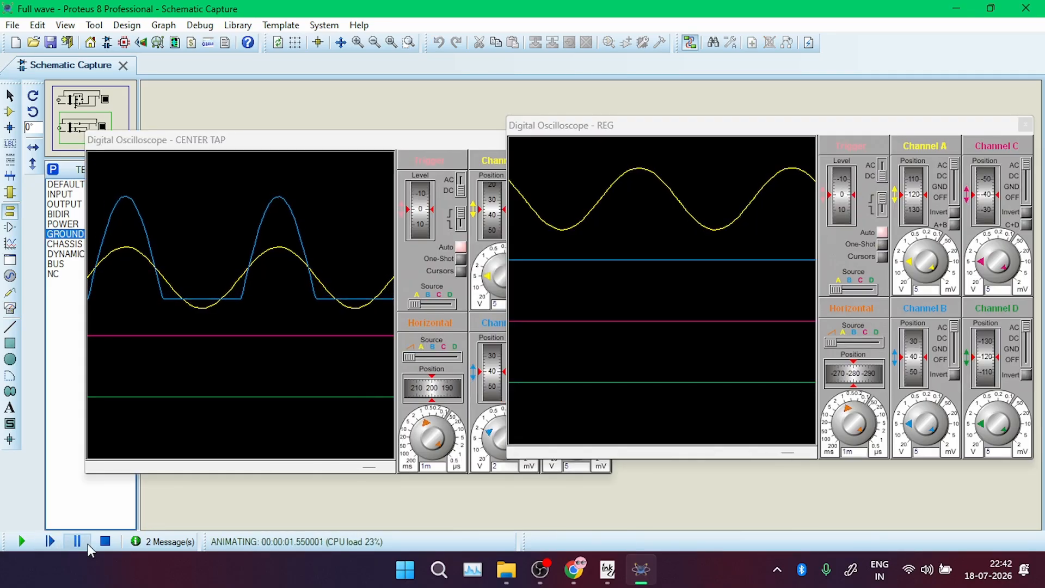
pyautogui.click(105, 541)
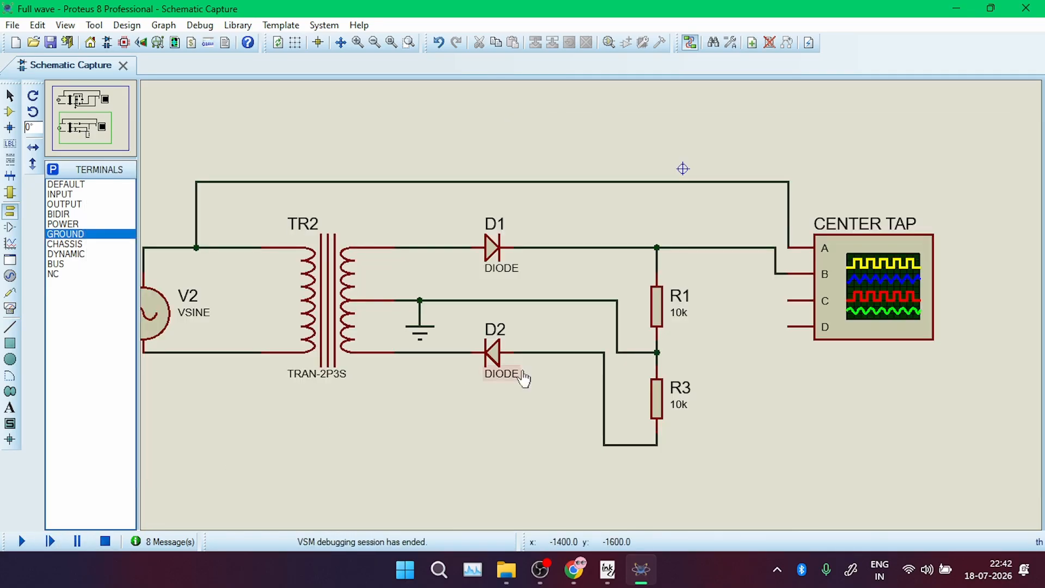
# Set R3's resistance to 1k and run the simulation briefly to check the CENTER TAP waveforms
pyautogui.doubleClick(656, 397)
pyautogui.click(450, 182)
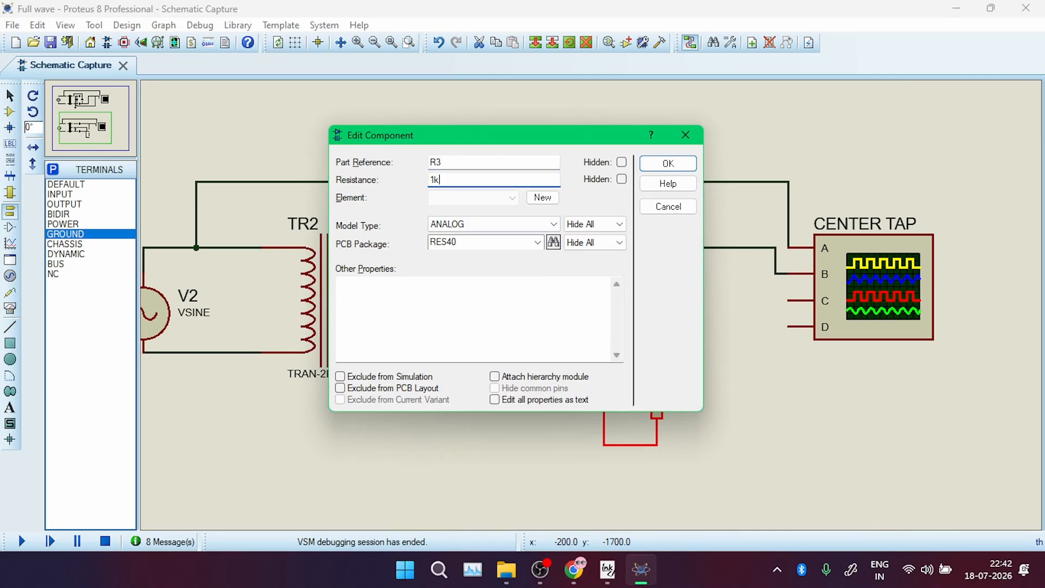
pyautogui.click(683, 169)
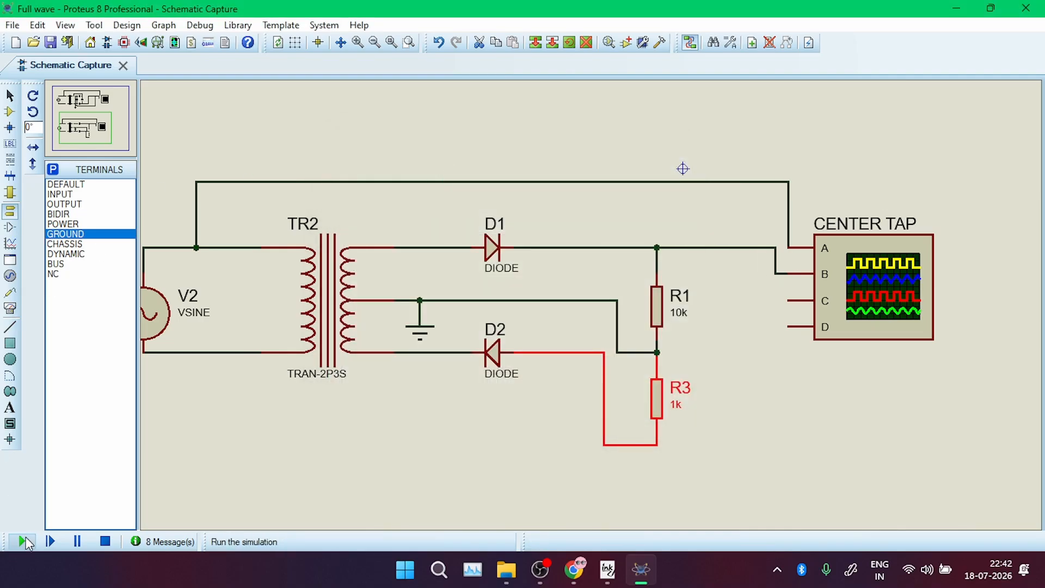
pyautogui.click(24, 538)
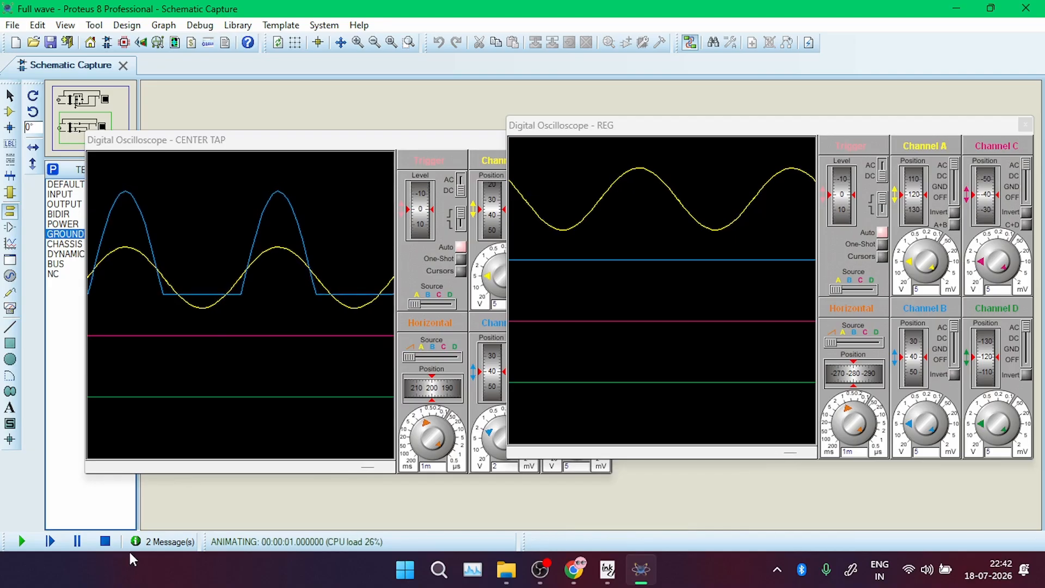
pyautogui.click(105, 541)
# Undo R3's value change and D2's reversal and rewiring, back to D2 facing R3 like D1 faces R1
pyautogui.scroll(-1, 243, 374)
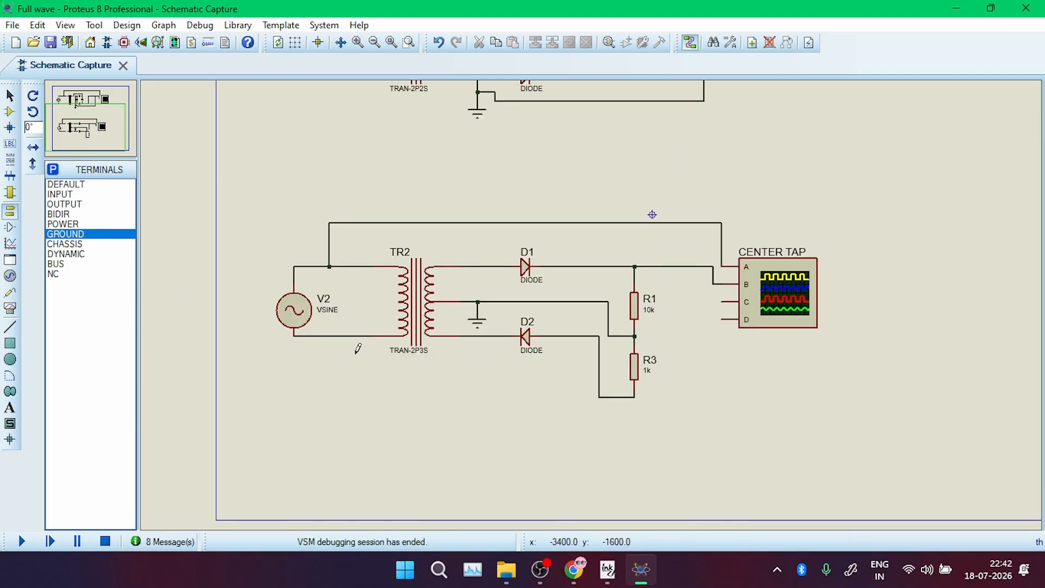
pyautogui.scroll(1, 357, 350)
pyautogui.scroll(-1, 773, 254)
pyautogui.scroll(1, 712, 271)
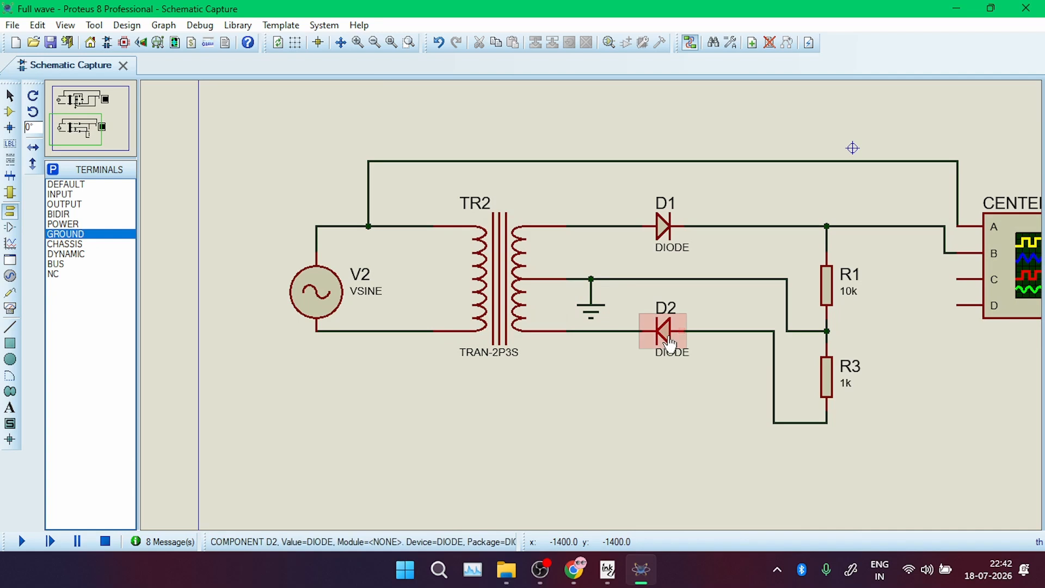
pyautogui.hotkey('ctrl', 'z')
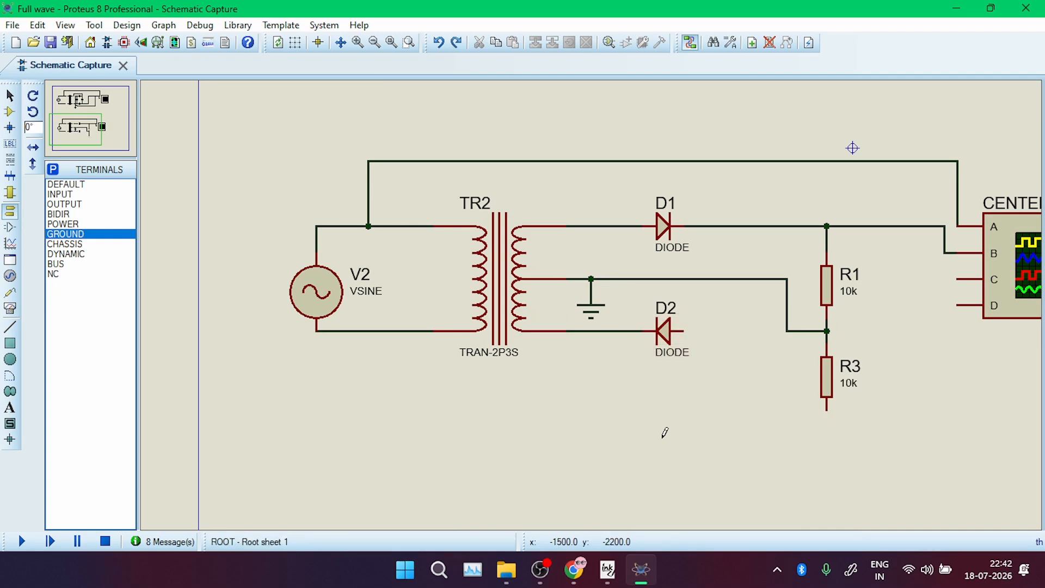
pyautogui.hotkey('ctrl', 'y')
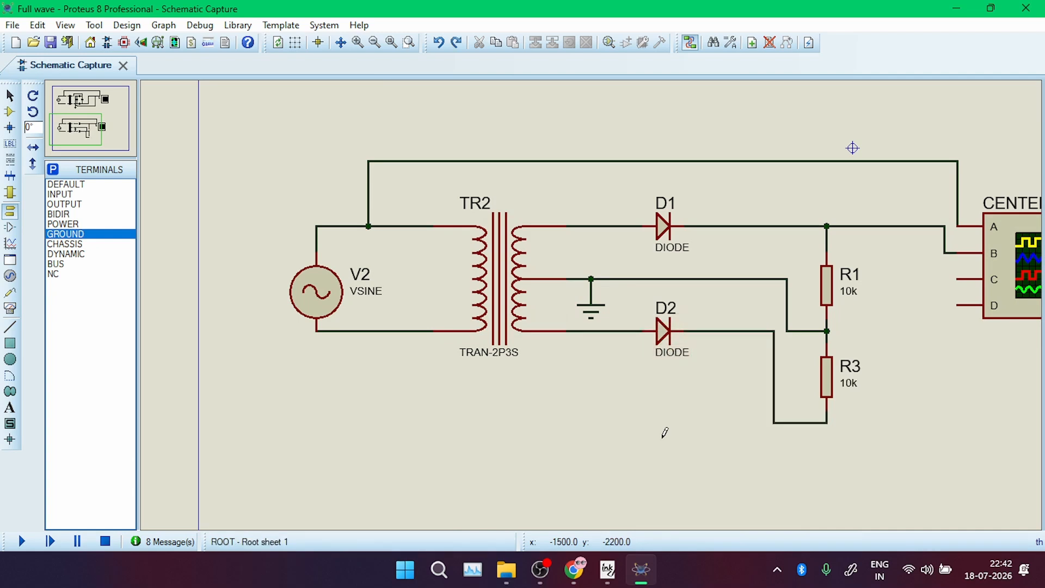
pyautogui.scroll(-1, 665, 432)
pyautogui.scroll(1, 580, 296)
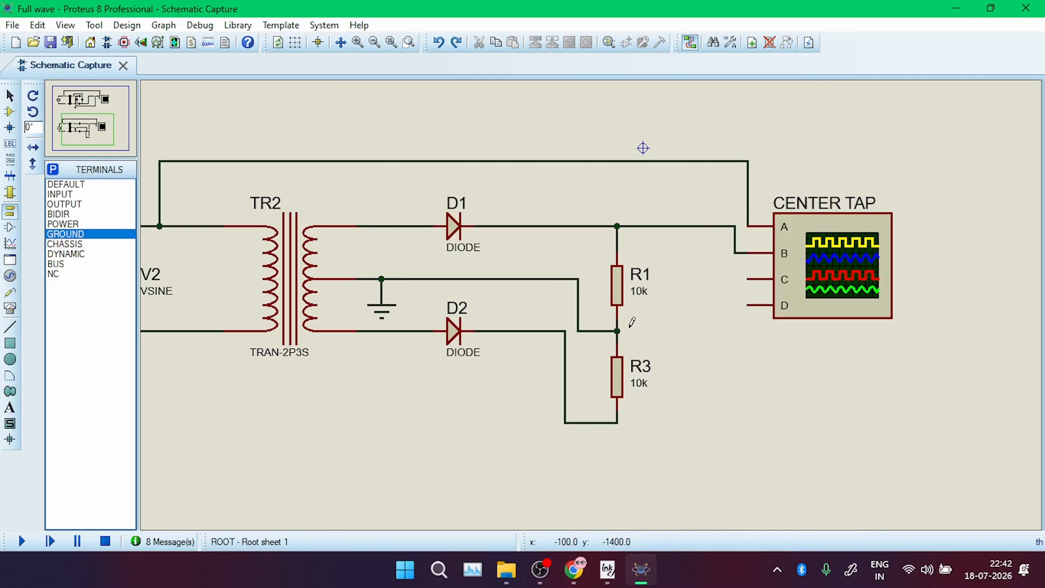
# Wire the lower end of R3 to channel C of the CENTER TAP oscilloscope and start the simulation
pyautogui.click(617, 419)
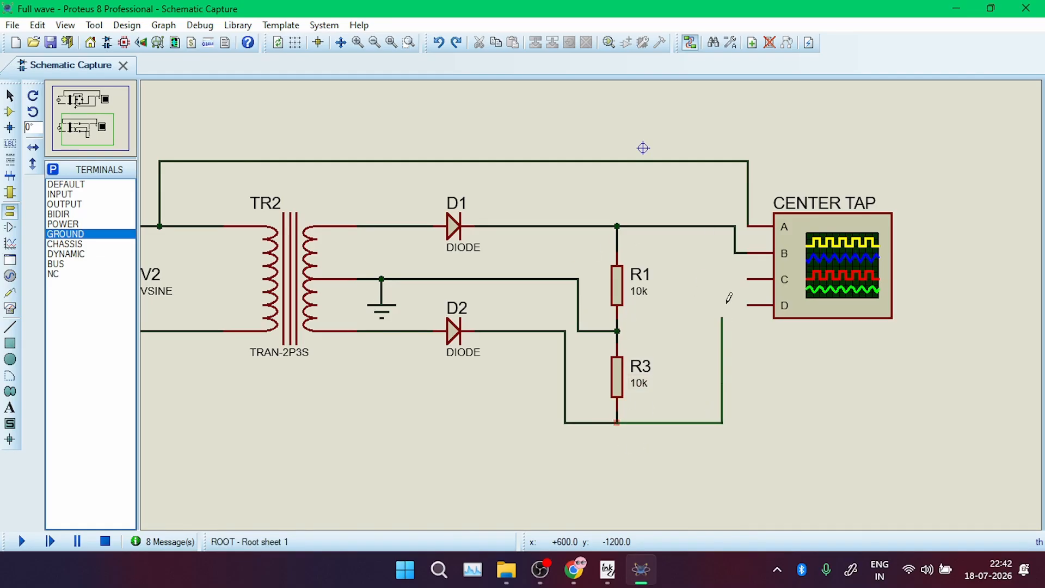
pyautogui.click(746, 279)
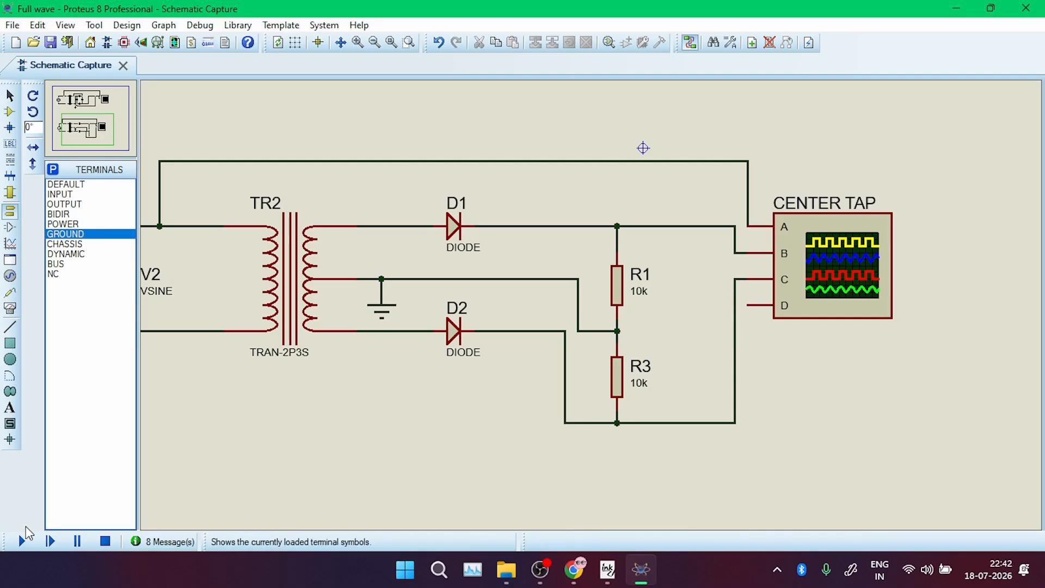
pyautogui.click(22, 540)
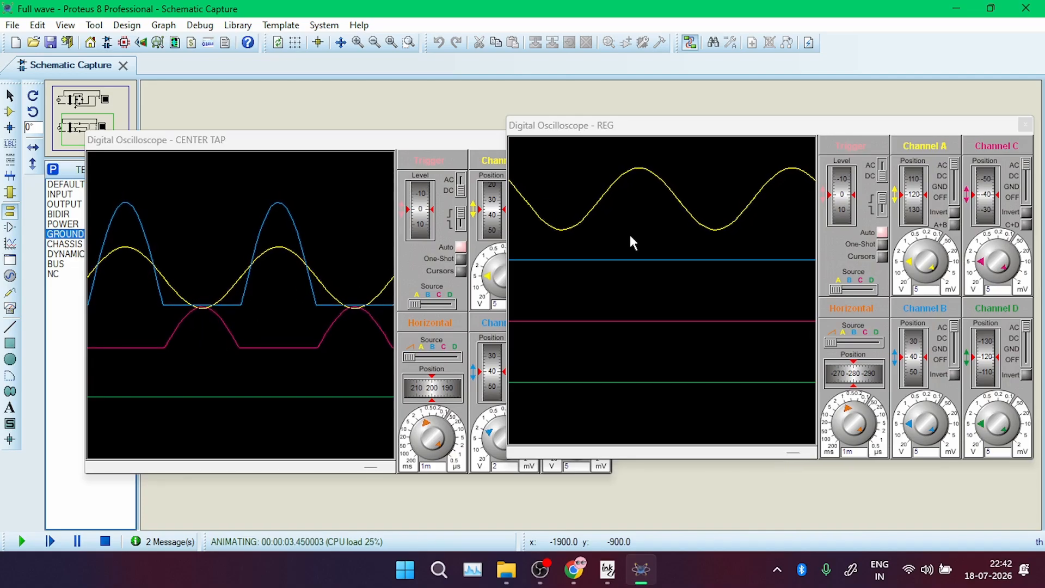
# Rearrange the oscilloscope windows to compare the CENTER TAP traces with the circuit, and stop the simulation
pyautogui.click(449, 142)
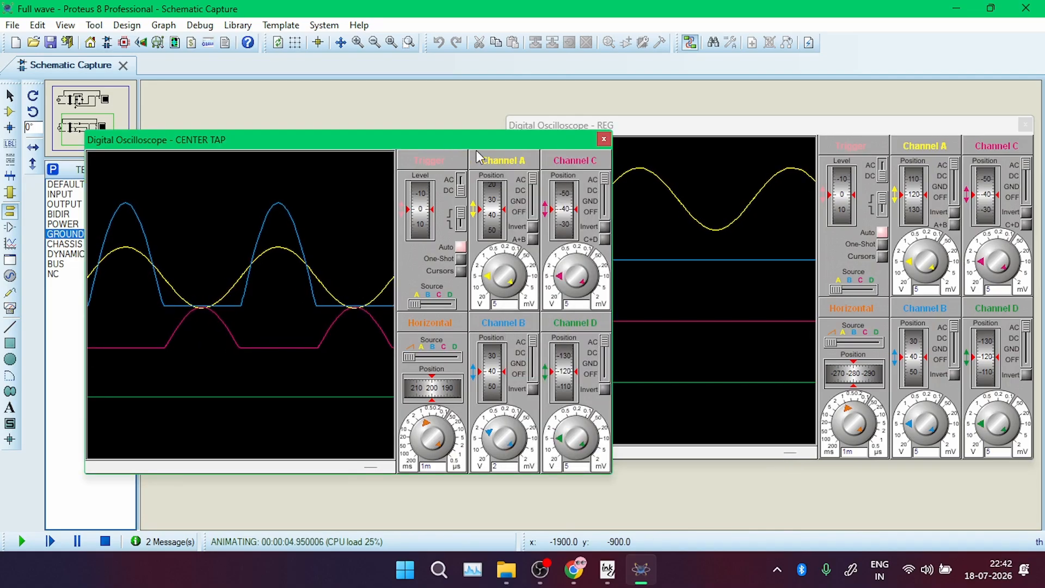
pyautogui.moveTo(474, 148); pyautogui.dragTo(587, 294)
pyautogui.moveTo(698, 128); pyautogui.dragTo(675, 438)
pyautogui.moveTo(527, 292); pyautogui.dragTo(534, 363)
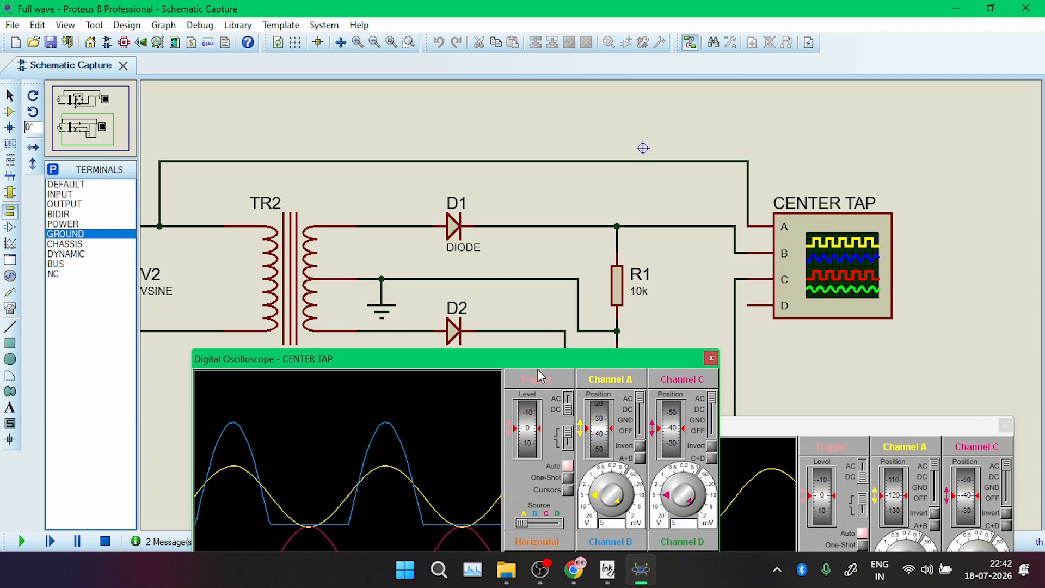
pyautogui.moveTo(440, 377); pyautogui.dragTo(445, 109)
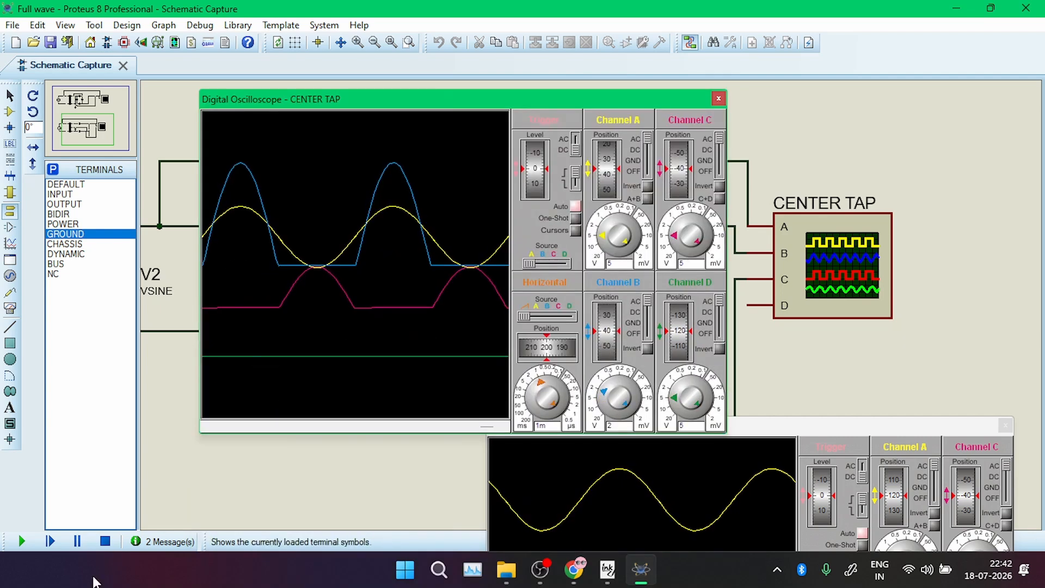
pyautogui.click(105, 540)
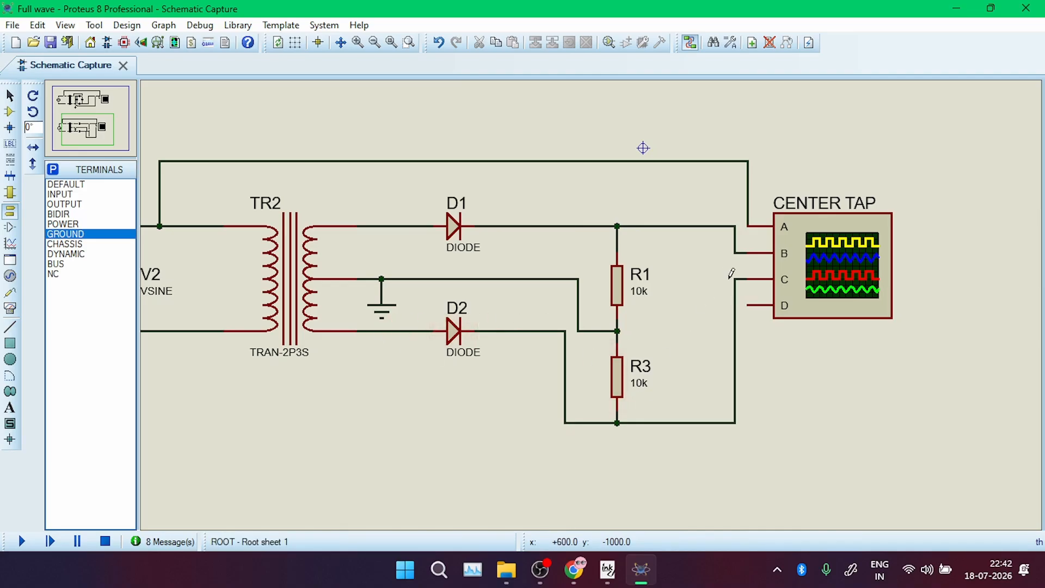
pyautogui.rightClick(731, 227)
pyautogui.rightClick(731, 227)
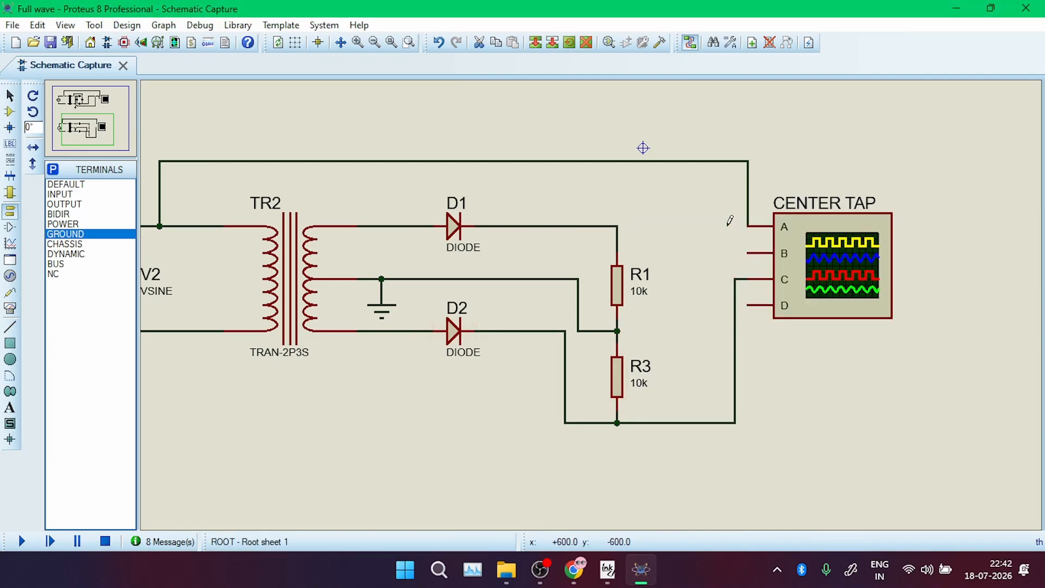
pyautogui.hotkey('ctrl', 'z')
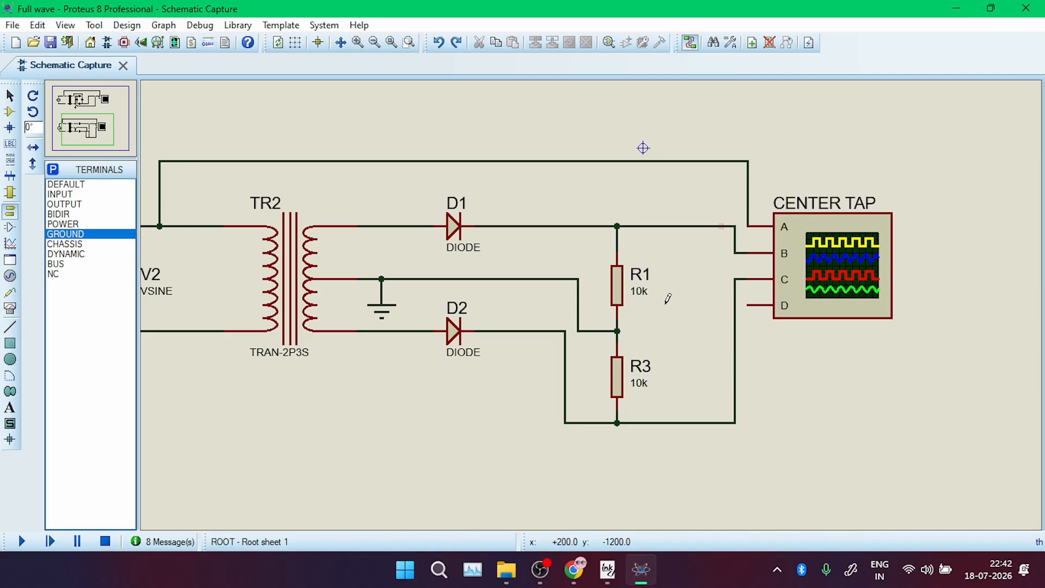
# Wire the junction between R1 and R3 to channel D of the CENTER TAP oscilloscope
pyautogui.click(617, 331)
pyautogui.click(708, 331)
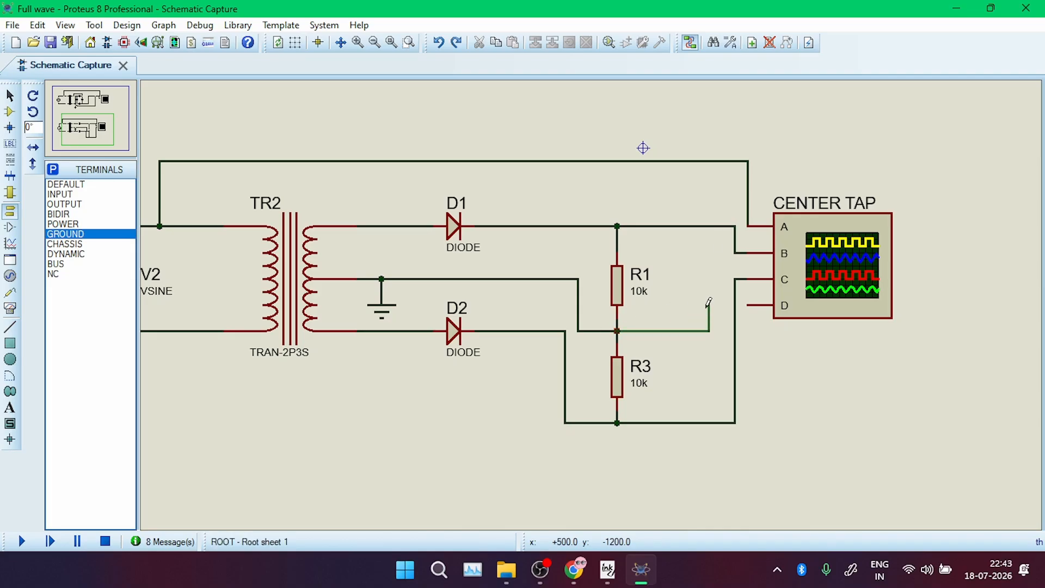
pyautogui.click(748, 303)
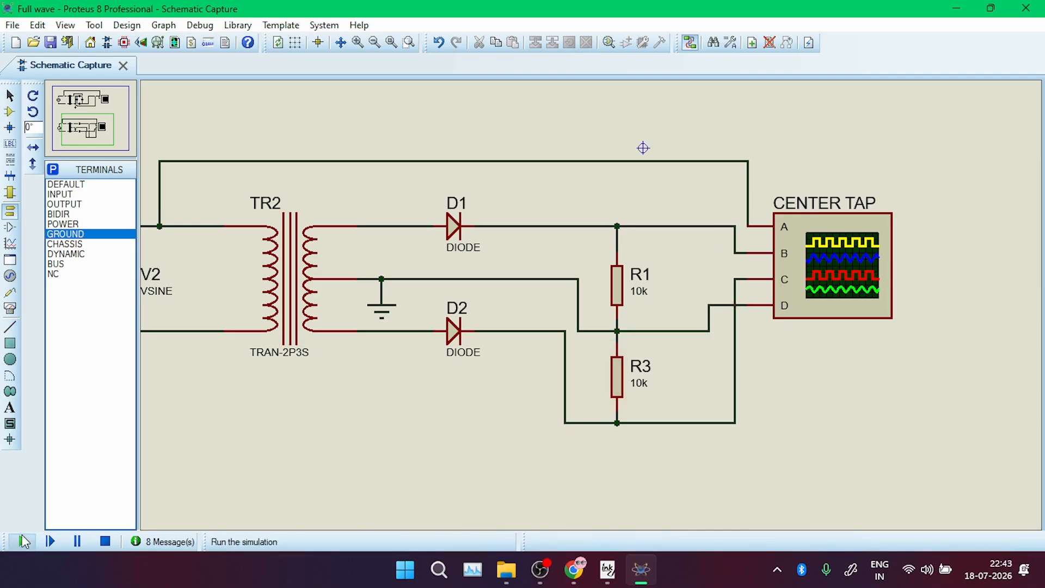
# During a simulation run, raise CENTER TAP channel A slightly, set channel B to 5 V, and shift channel C to position 40 to overlay the traces
pyautogui.click(22, 541)
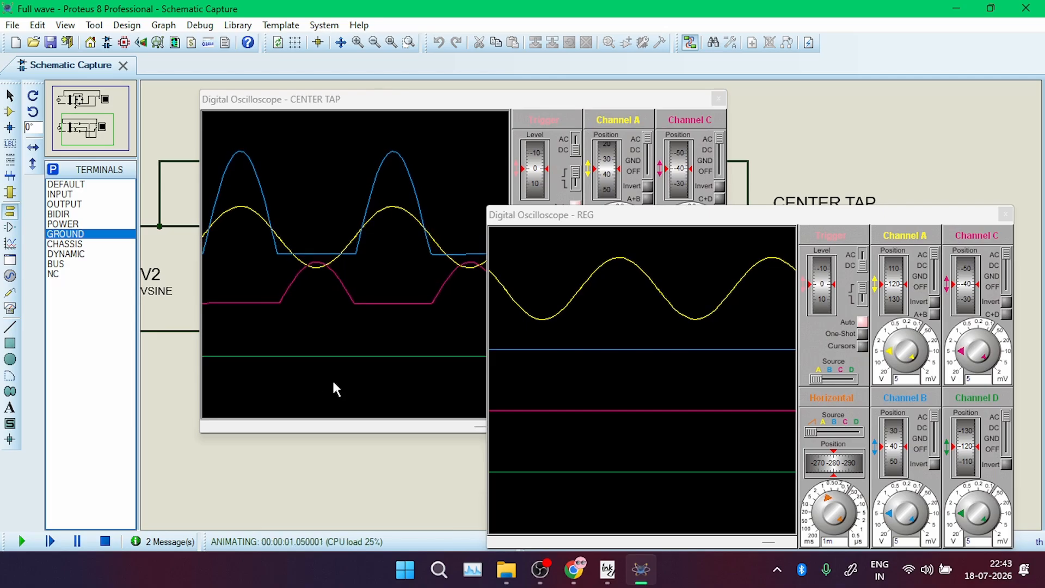
pyautogui.click(432, 100)
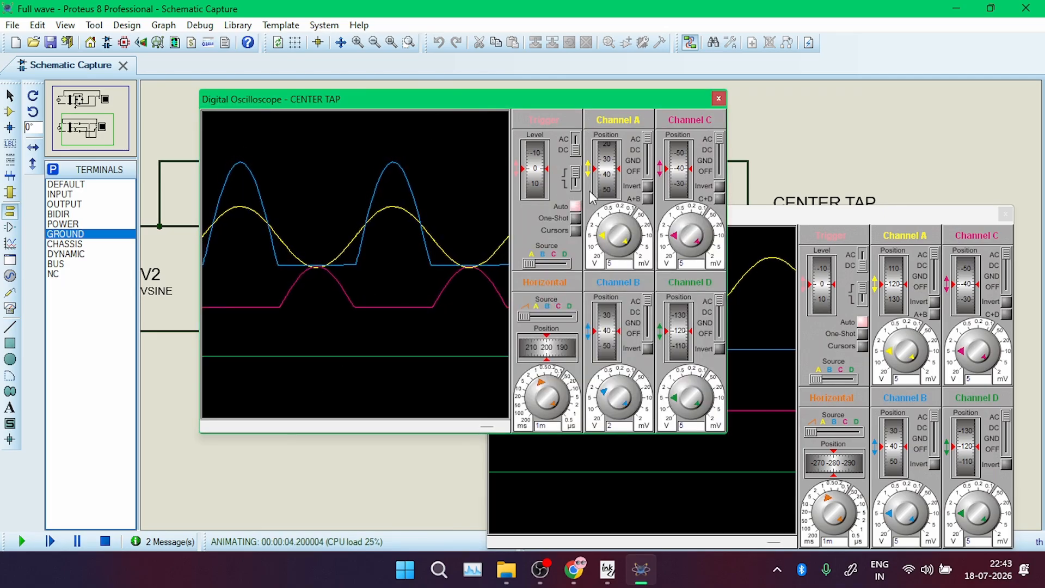
pyautogui.moveTo(619, 165); pyautogui.dragTo(610, 158)
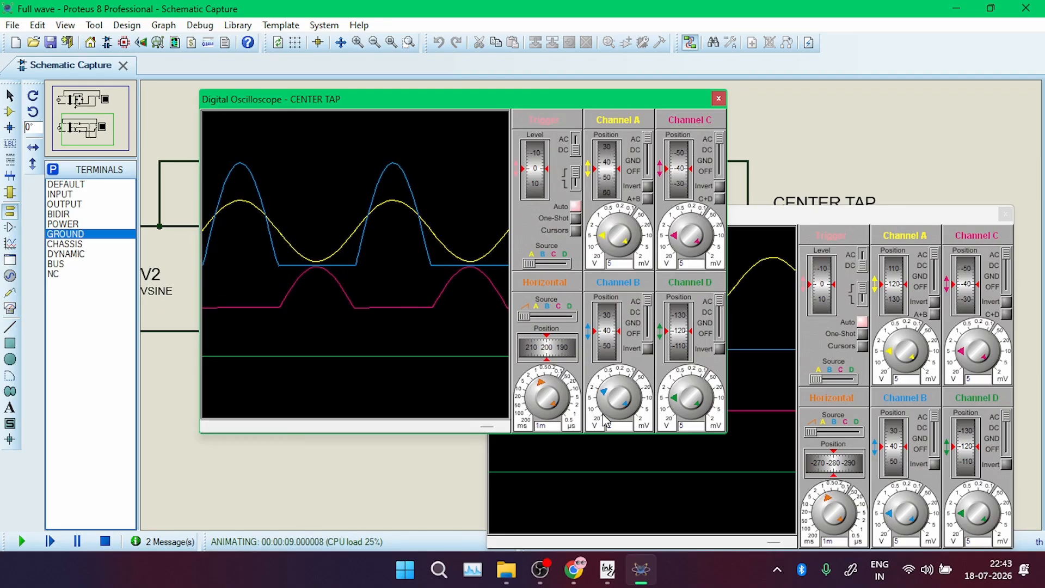
pyautogui.click(596, 399)
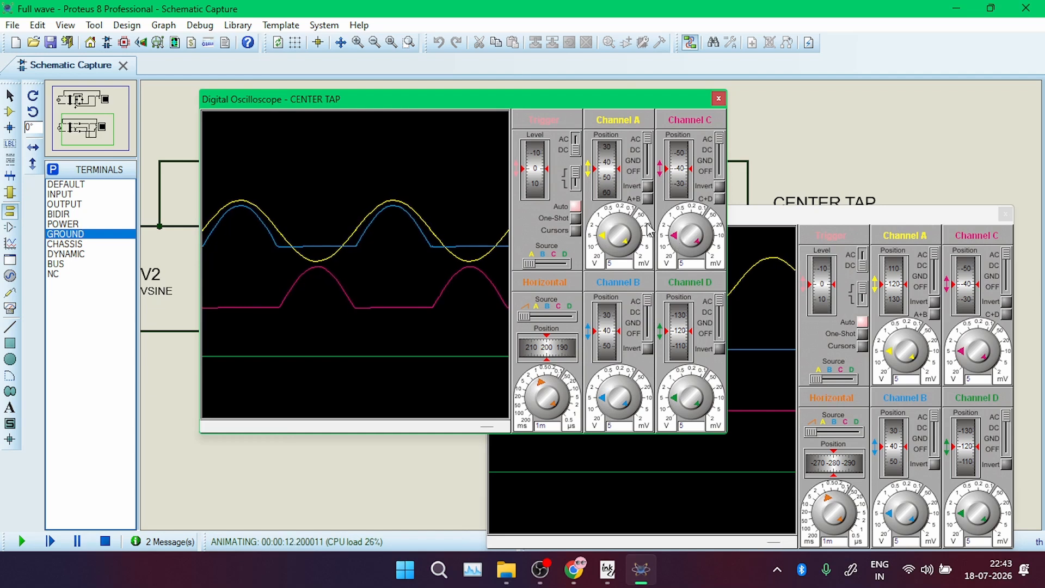
pyautogui.moveTo(664, 187); pyautogui.dragTo(679, 133)
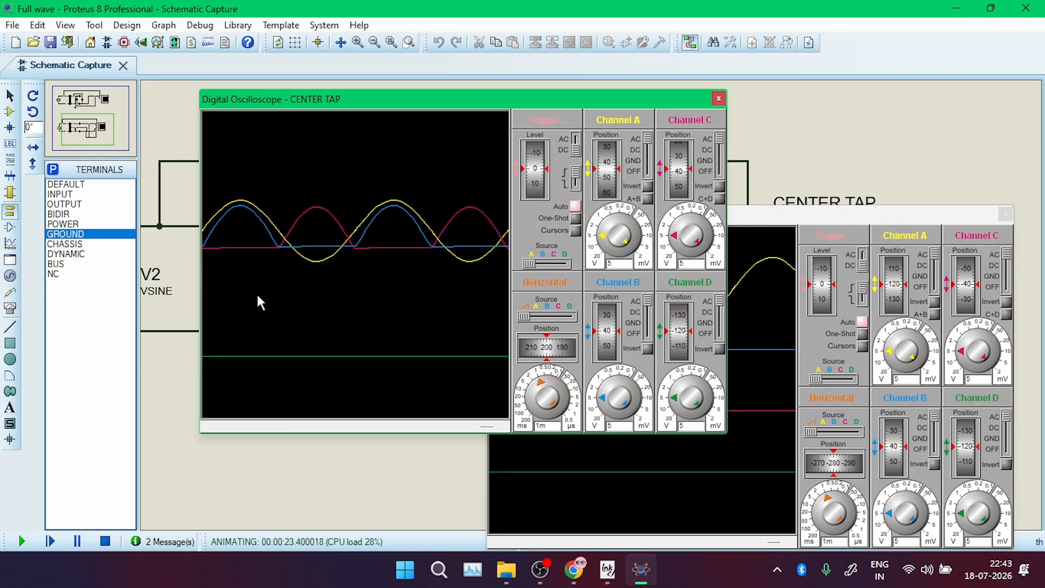
pyautogui.click(106, 541)
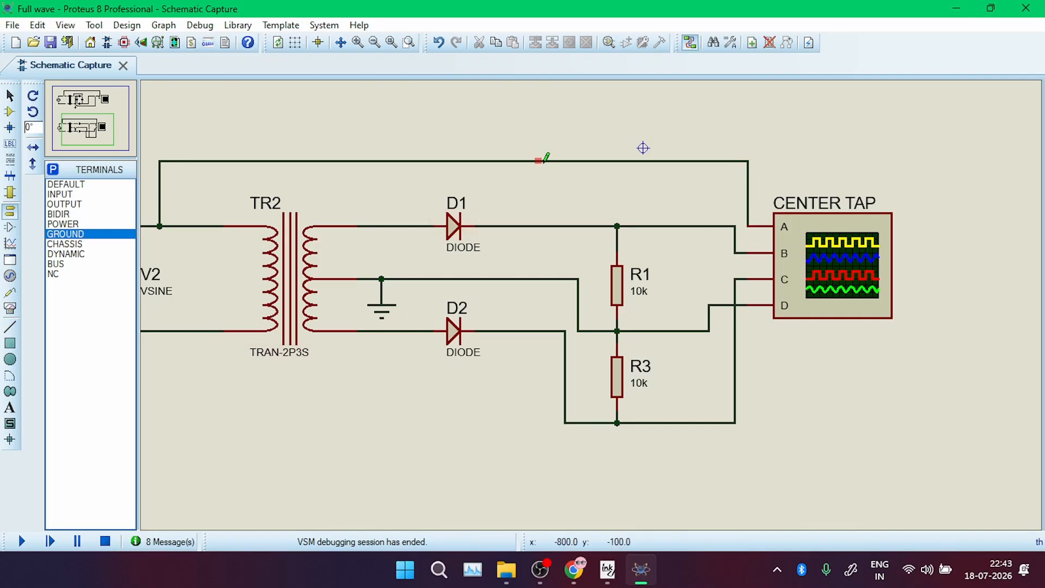
# Delete the wire between the R1–R3 junction and channel D of the CENTER TAP oscilloscope
pyautogui.scroll(-2, 571, 241)
pyautogui.scroll(2, 621, 289)
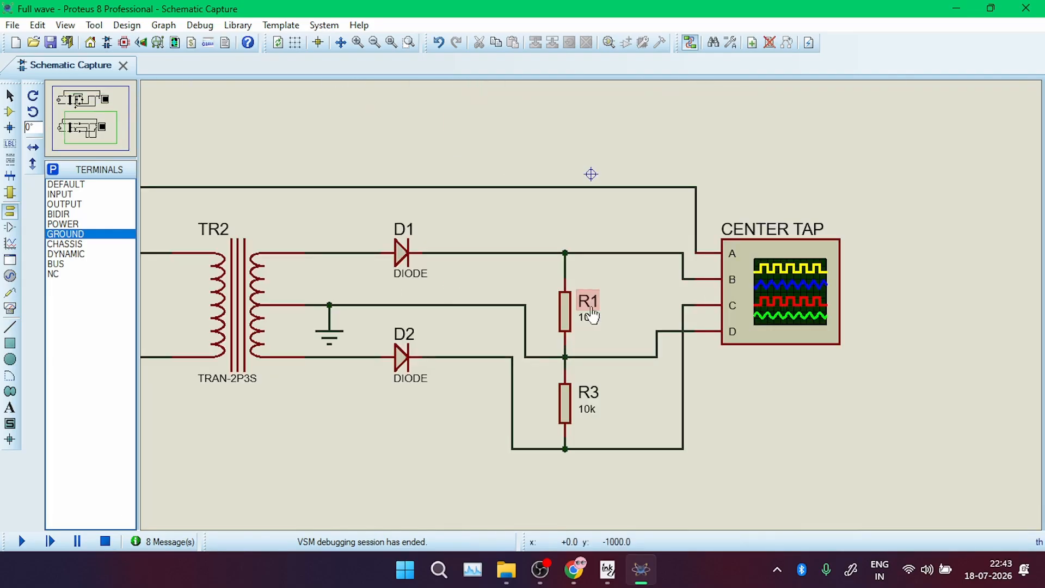
pyautogui.rightClick(654, 347)
pyautogui.rightClick(653, 359)
pyautogui.press('Escape')
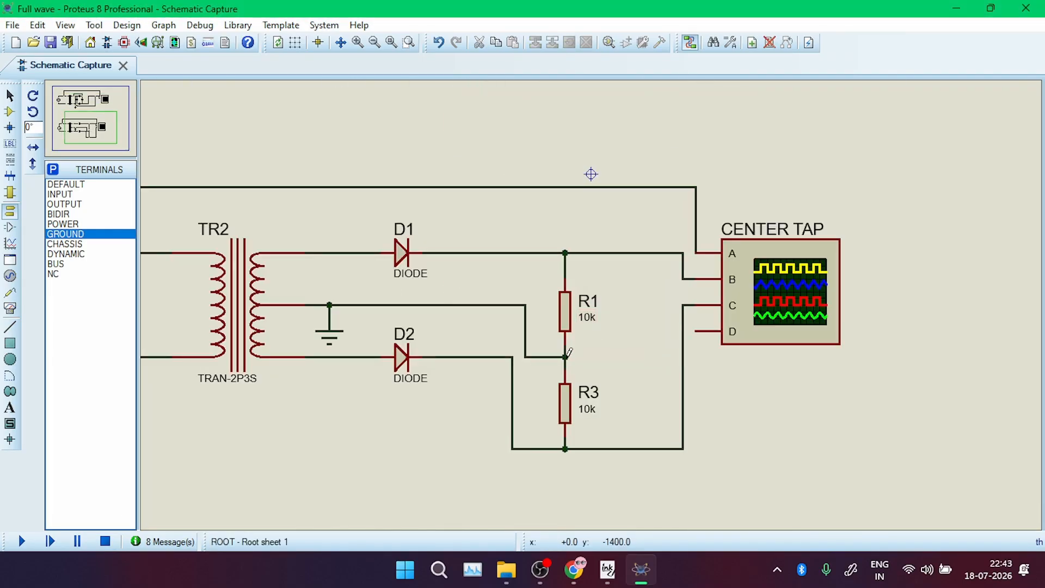
# Return to the bridge rectifier circuit, run the simulation, and place the REG oscilloscope in front of the CENTER TAP oscilloscope
pyautogui.scroll(-3, 636, 265)
pyautogui.scroll(2, 590, 247)
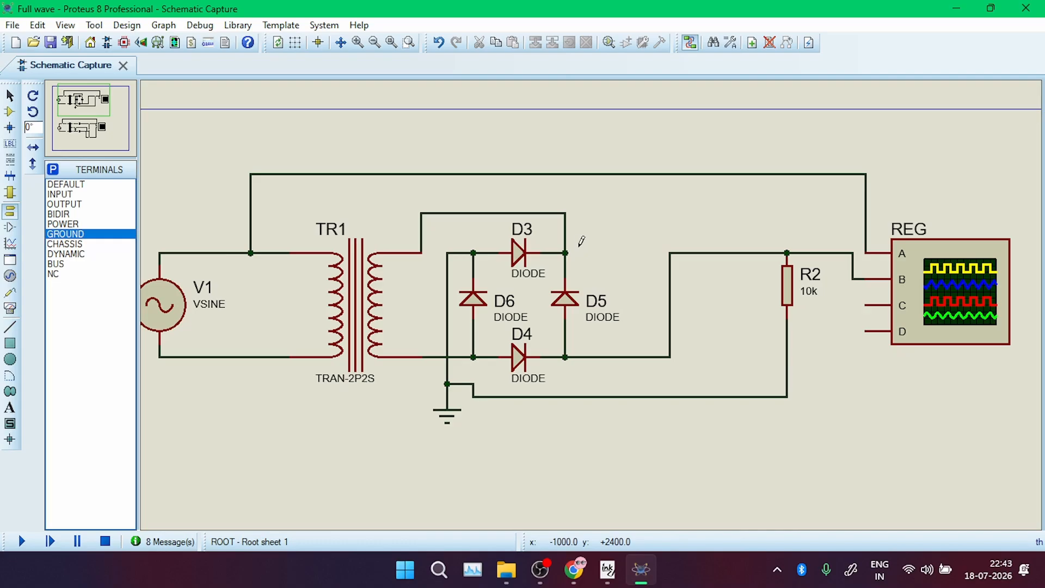
pyautogui.click(22, 541)
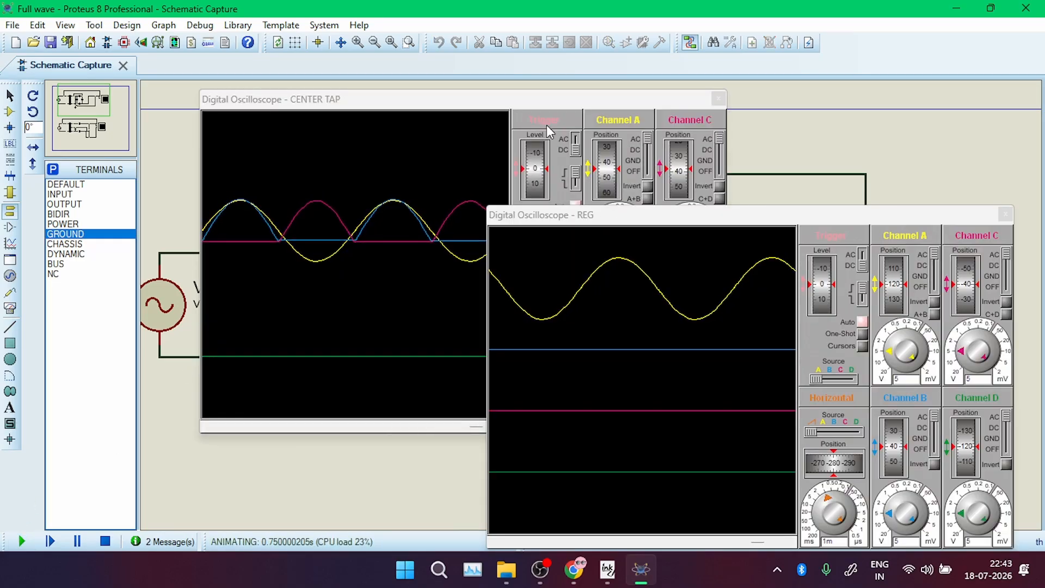
pyautogui.click(547, 103)
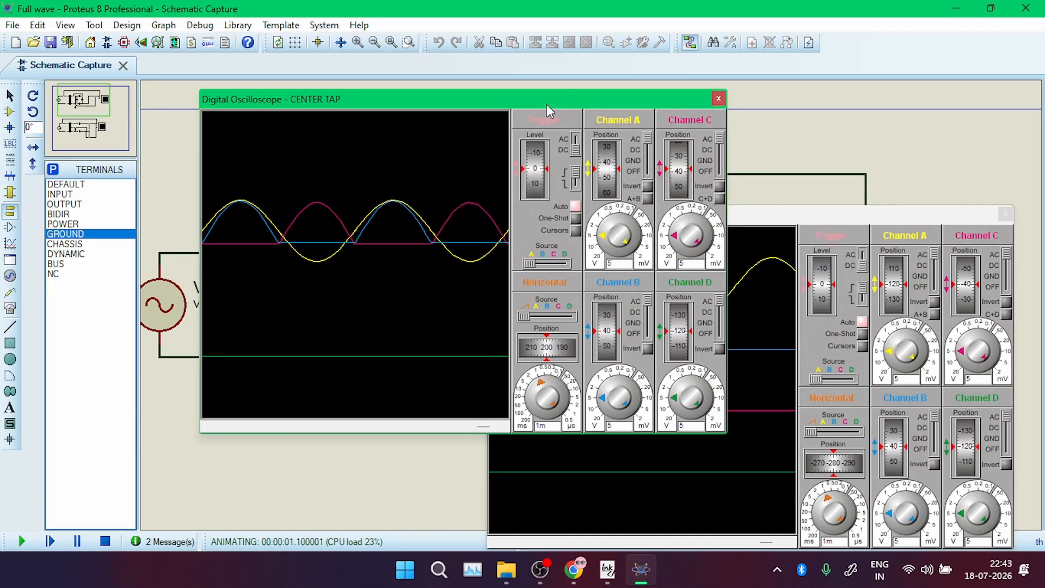
pyautogui.moveTo(547, 104); pyautogui.dragTo(476, 132)
pyautogui.click(671, 211)
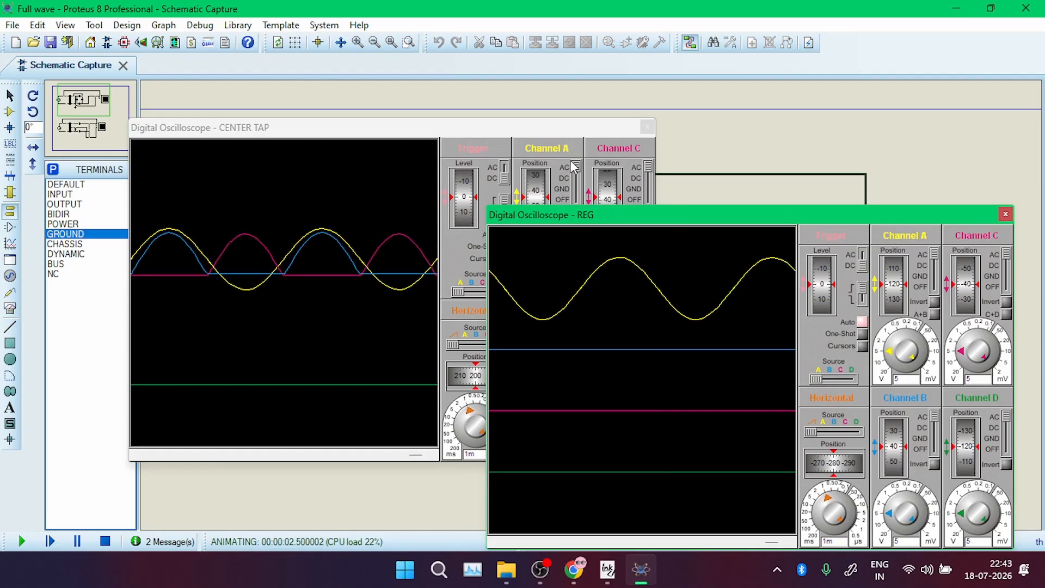
pyautogui.moveTo(650, 220); pyautogui.dragTo(425, 139)
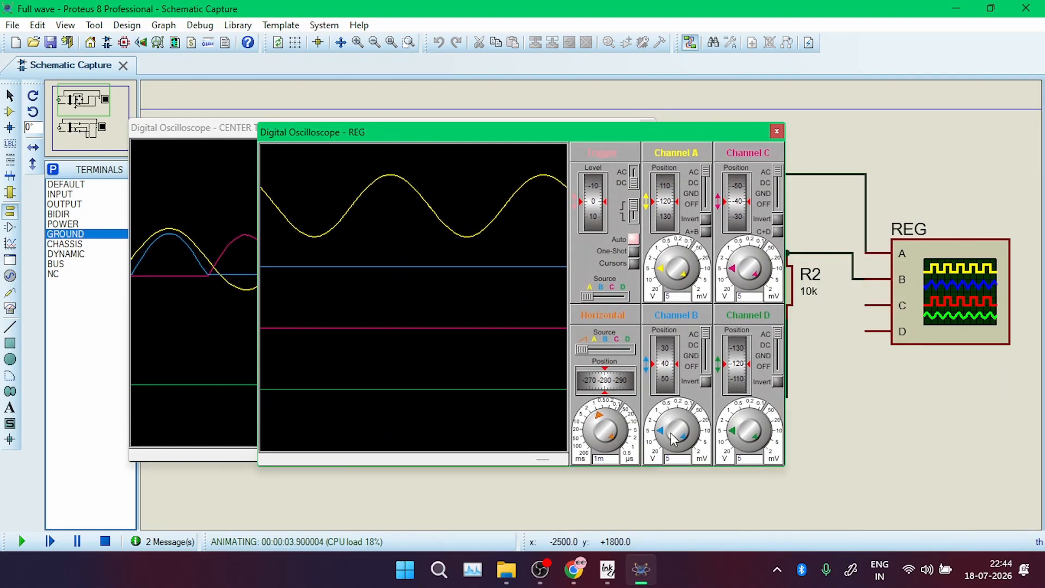
# Set channel B of the REG oscilloscope to 1 V and stop the simulation
pyautogui.moveTo(661, 431); pyautogui.dragTo(663, 410)
pyautogui.click(105, 542)
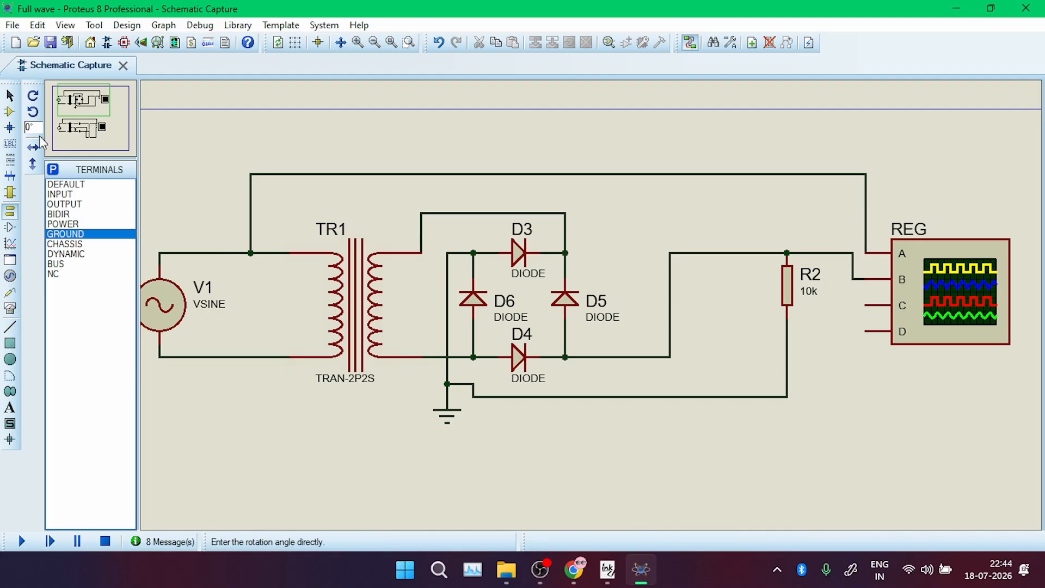
# Find the generic BRIDGE rectifier in the device library, add it to the device list, and place it below TR1
pyautogui.click(9, 112)
pyautogui.click(53, 169)
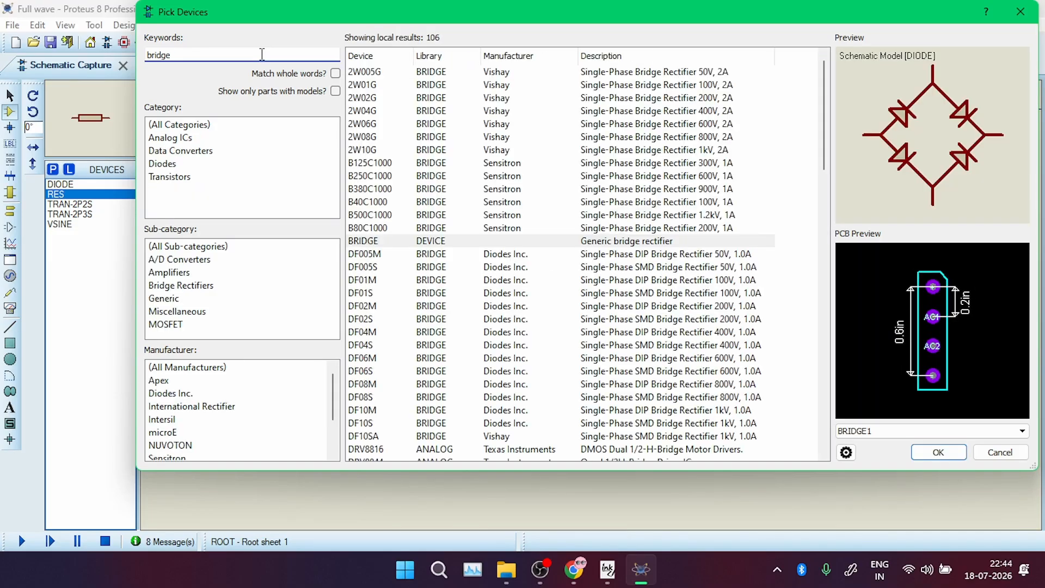
pyautogui.doubleClick(514, 241)
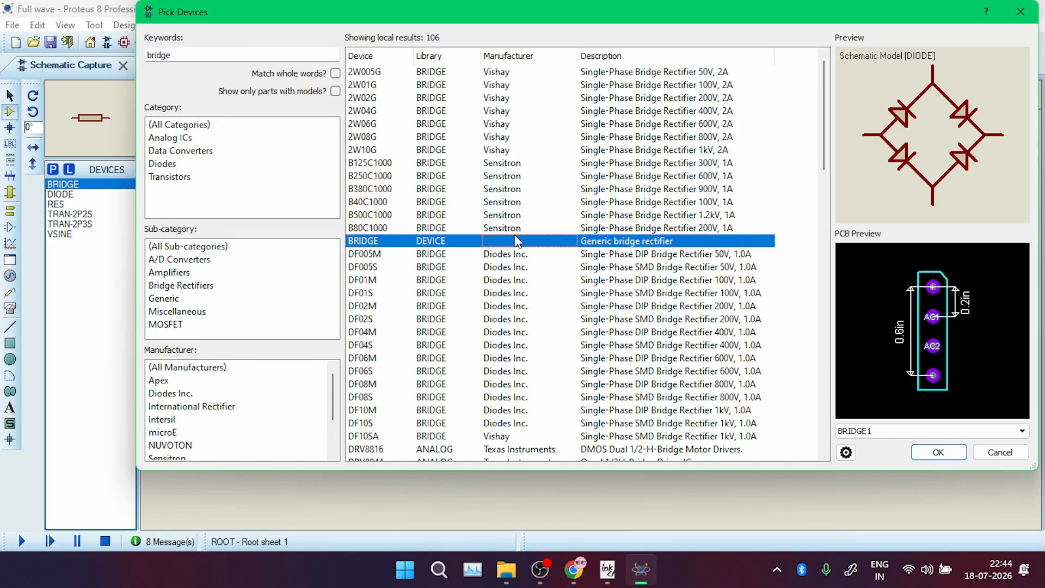
pyautogui.click(1001, 452)
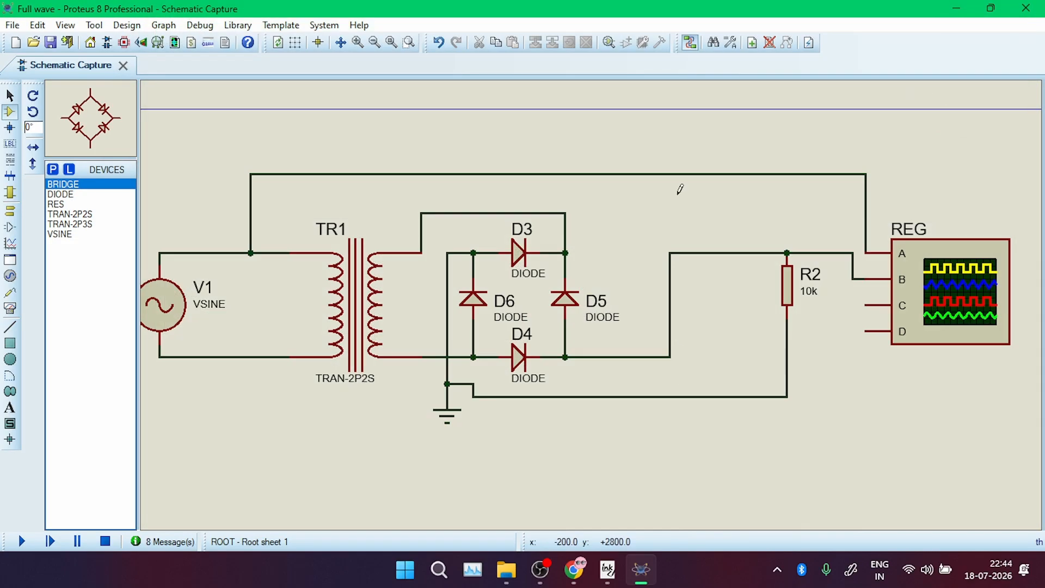
pyautogui.click(293, 459)
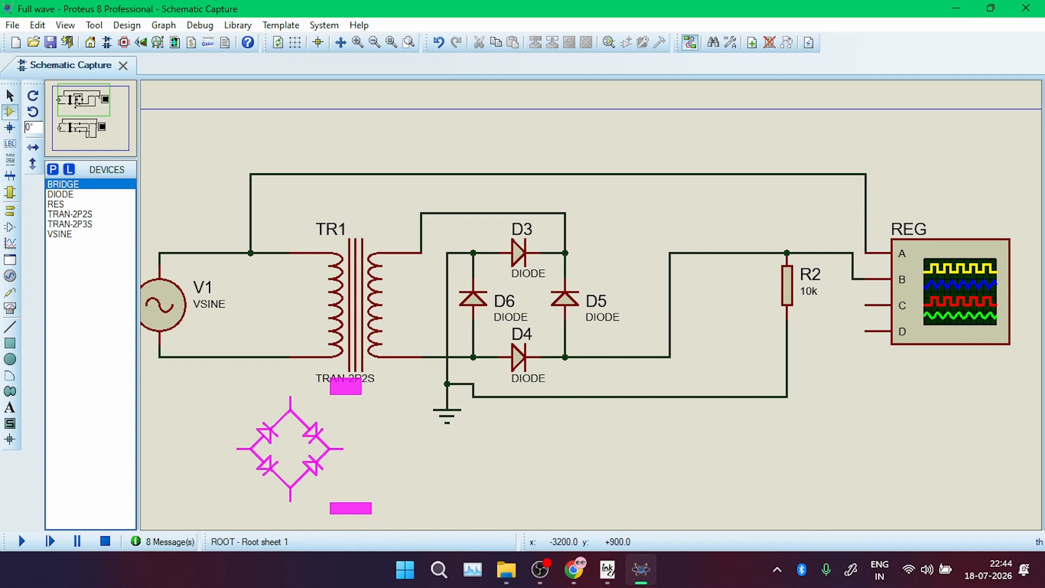
pyautogui.click(287, 462)
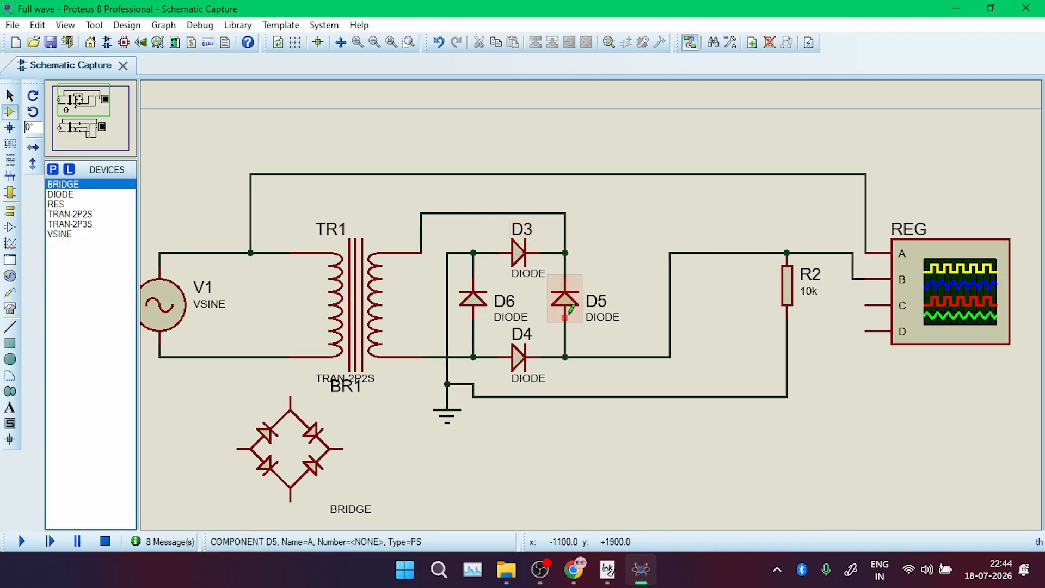
# Delete the wires connecting both ends of diodes D6 and D5 in the bridge
pyautogui.rightClick(474, 266)
pyautogui.rightClick(475, 266)
pyautogui.rightClick(475, 326)
pyautogui.rightClick(475, 326)
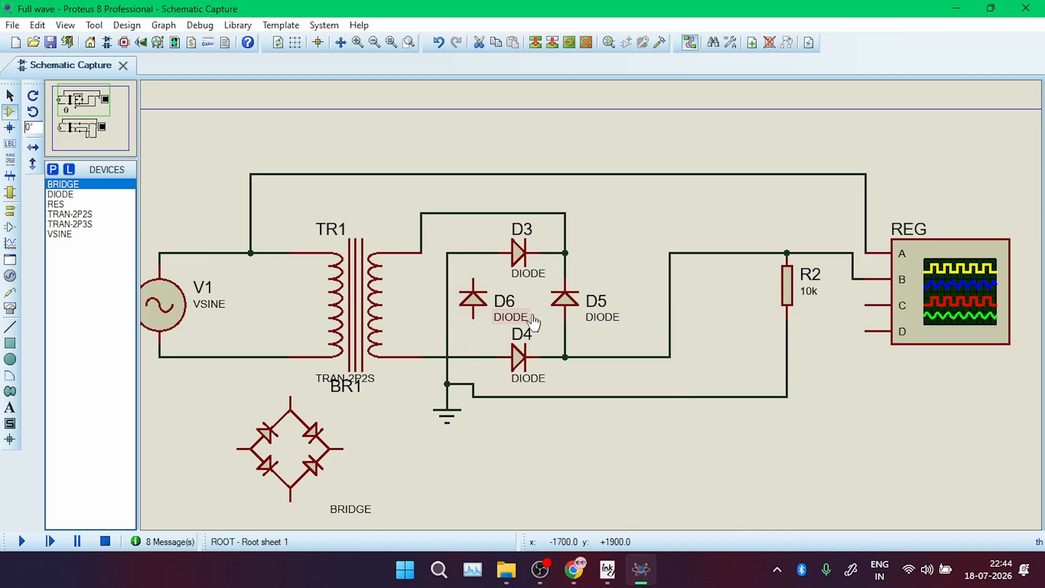
pyautogui.rightClick(566, 254)
pyautogui.click(566, 279)
pyautogui.rightClick(567, 279)
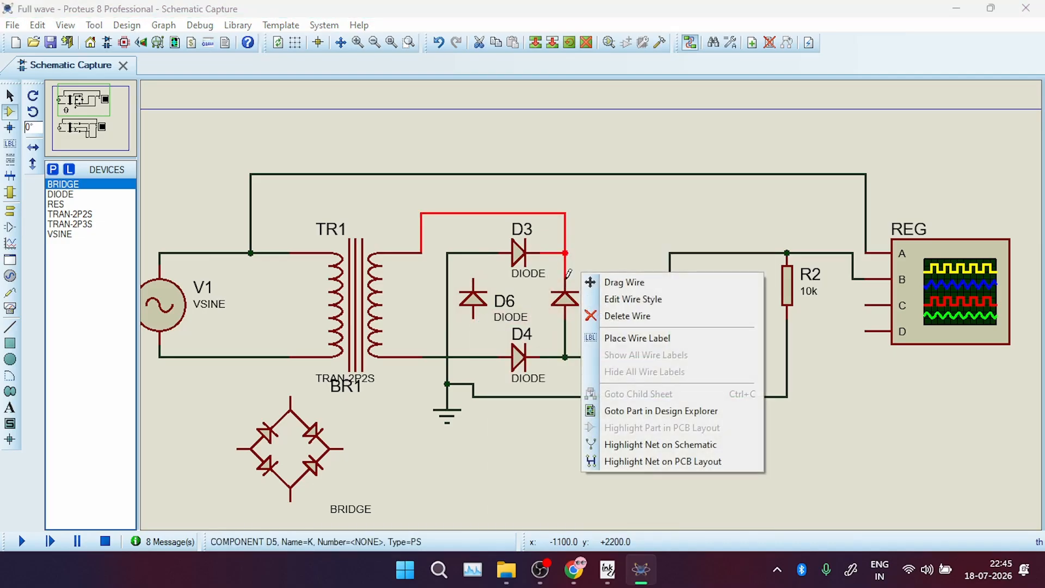
pyautogui.rightClick(567, 279)
pyautogui.rightClick(565, 332)
pyautogui.rightClick(565, 332)
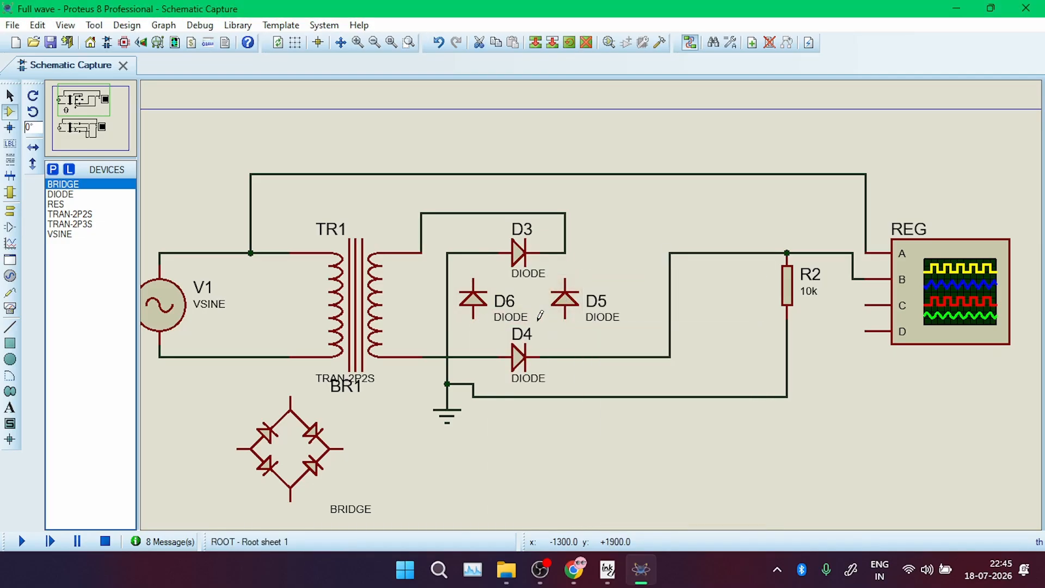
# Rotate diodes D6 and D5 by 180 degrees
pyautogui.rightClick(488, 301)
pyautogui.click(545, 231)
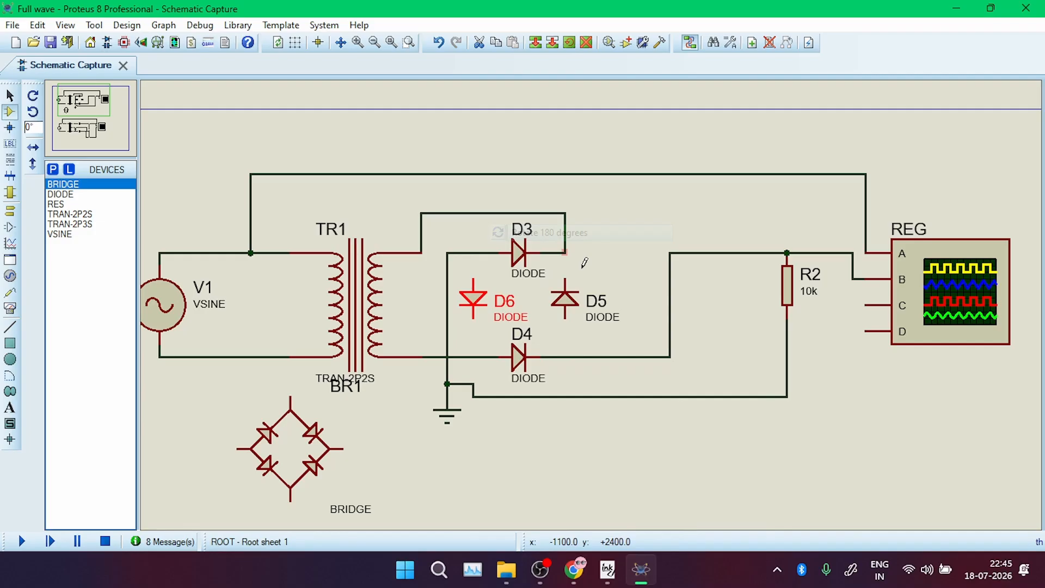
pyautogui.rightClick(586, 299)
pyautogui.click(633, 235)
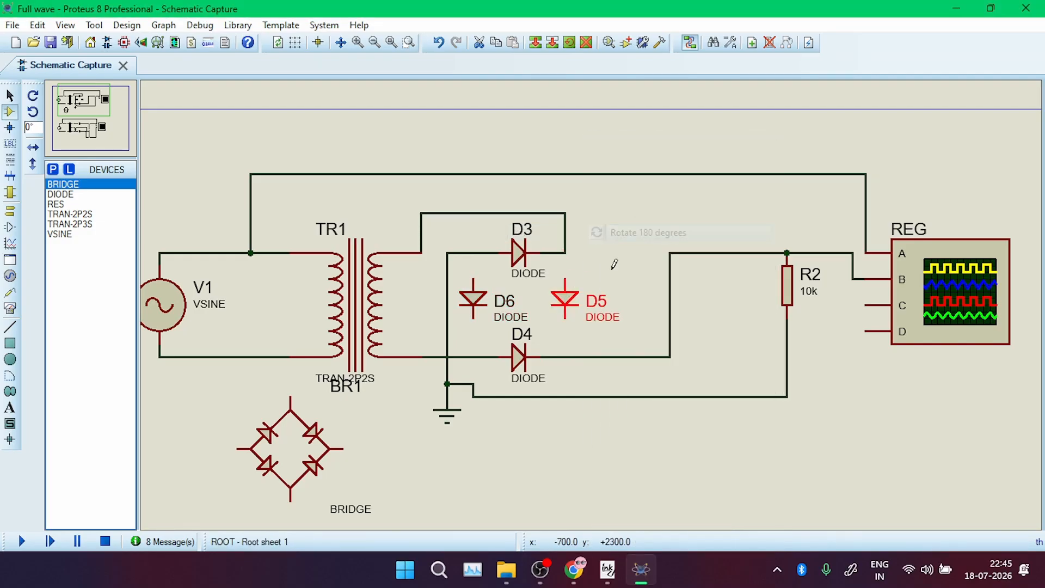
# Wire both ends of D5 and D6 to the D3 line above and the D4 line below
pyautogui.click(596, 301)
pyautogui.click(565, 252)
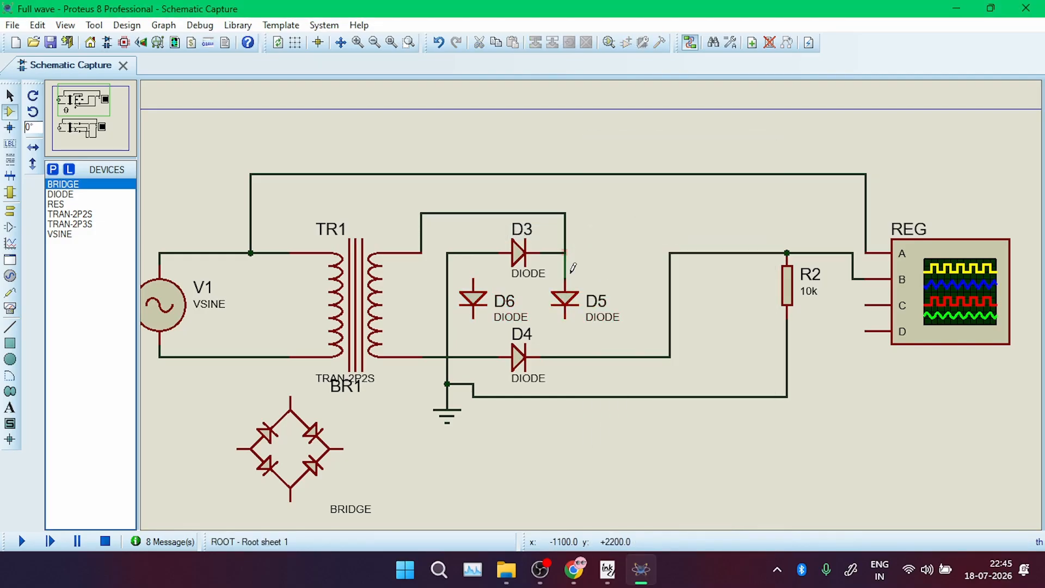
pyautogui.click(566, 317)
pyautogui.click(565, 357)
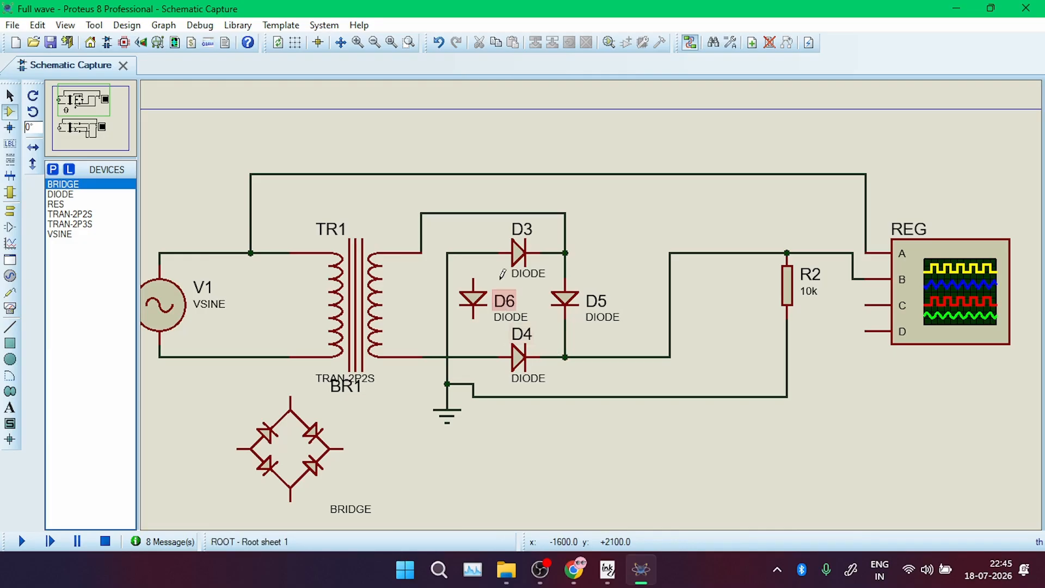
pyautogui.click(473, 279)
pyautogui.click(473, 252)
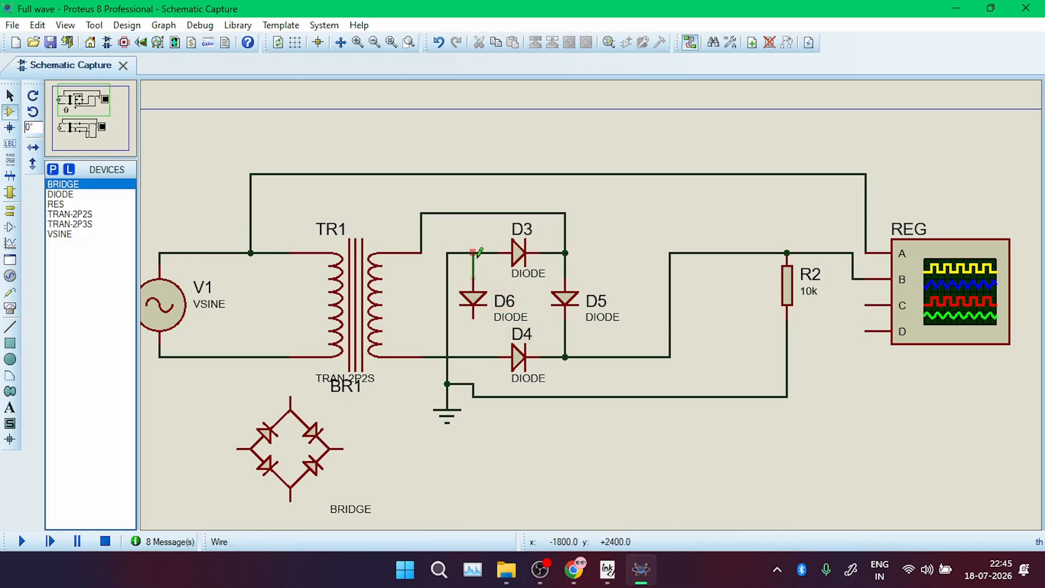
pyautogui.click(474, 318)
pyautogui.click(473, 358)
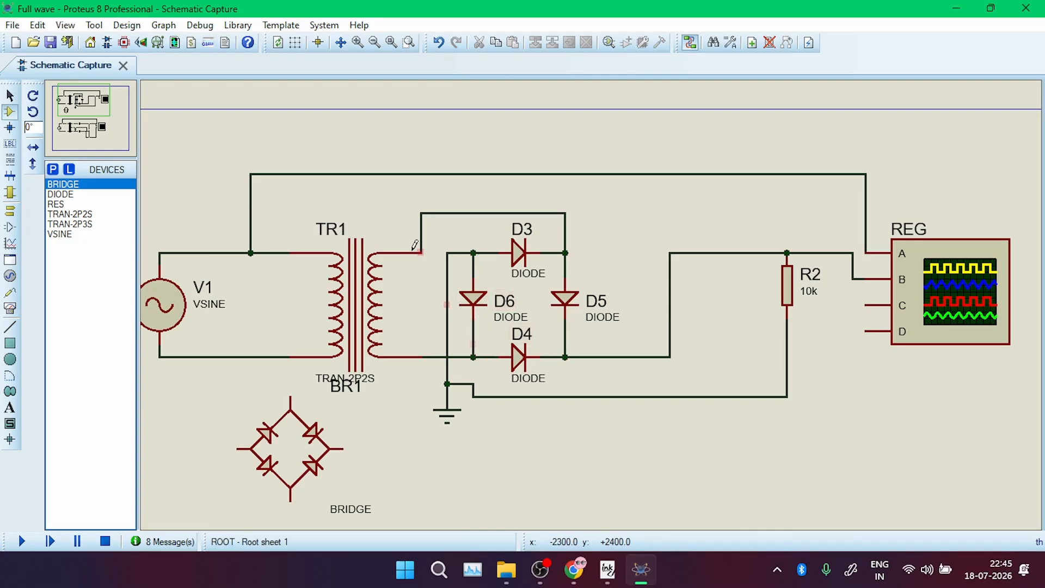
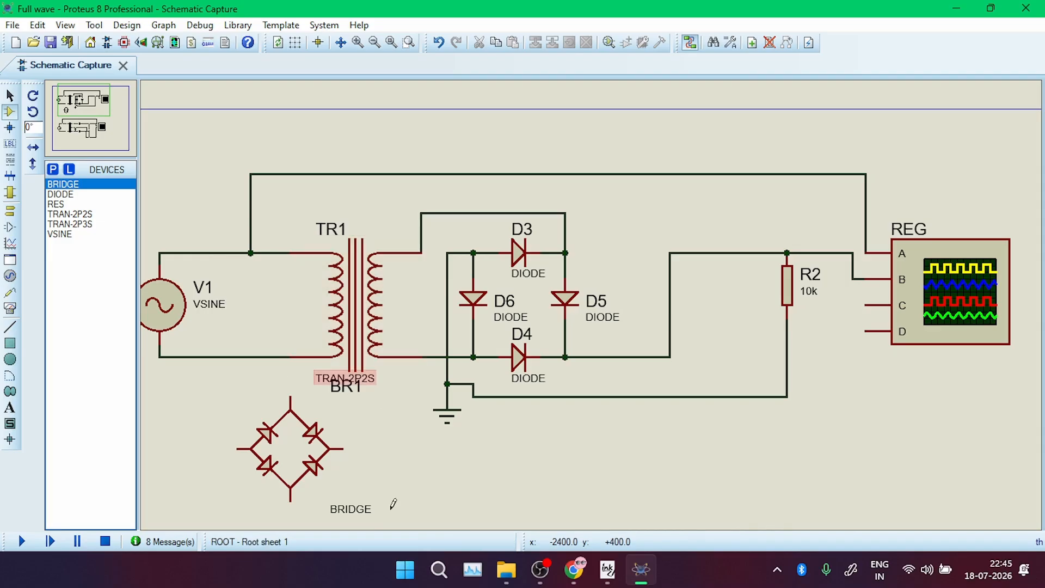
# Run the simulation, set REG channel B to 5 V, and shift channel A to about position 40 to overlay the traces
pyautogui.click(22, 542)
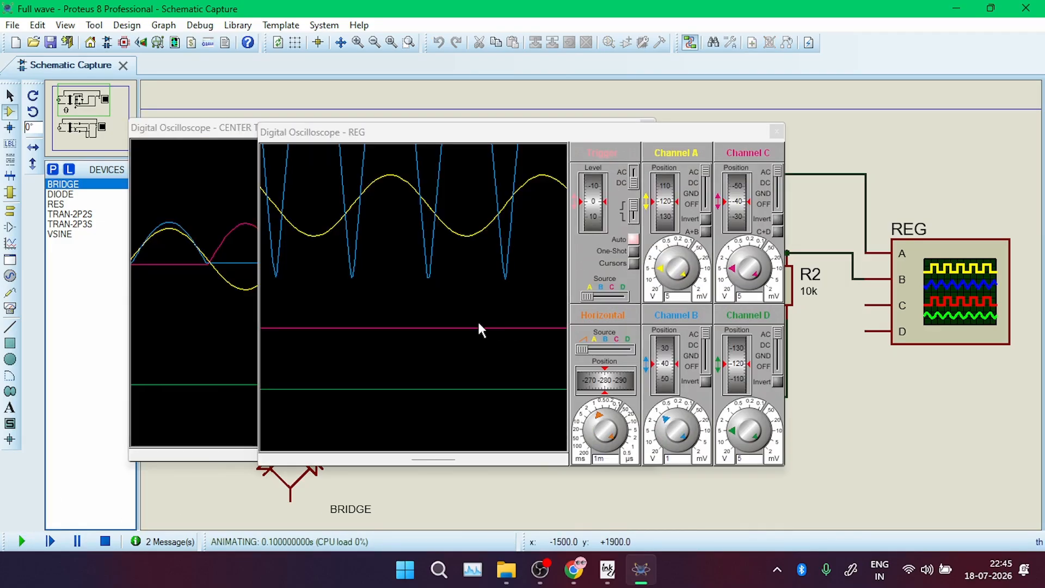
pyautogui.click(451, 139)
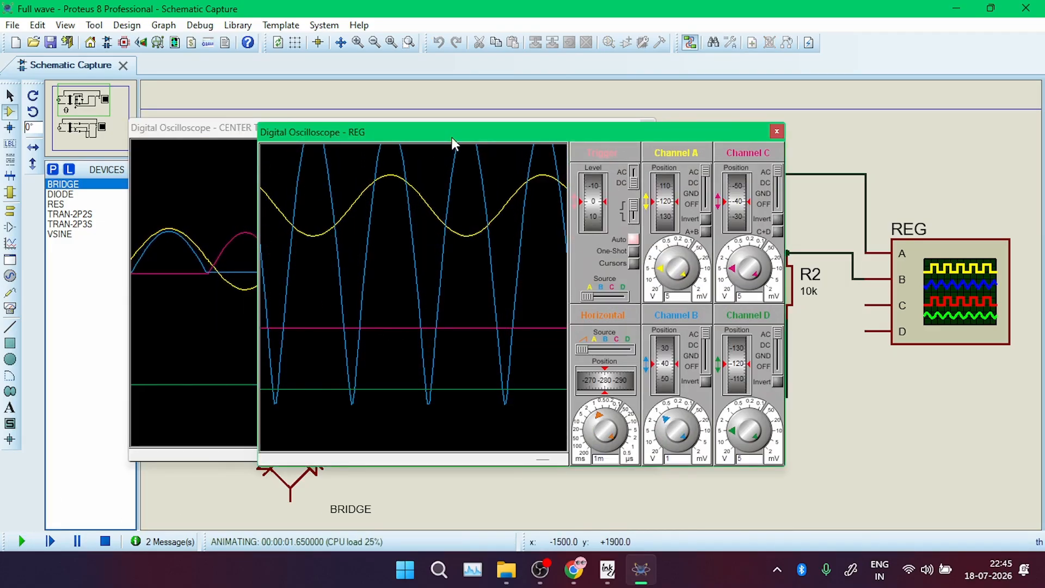
pyautogui.click(668, 423)
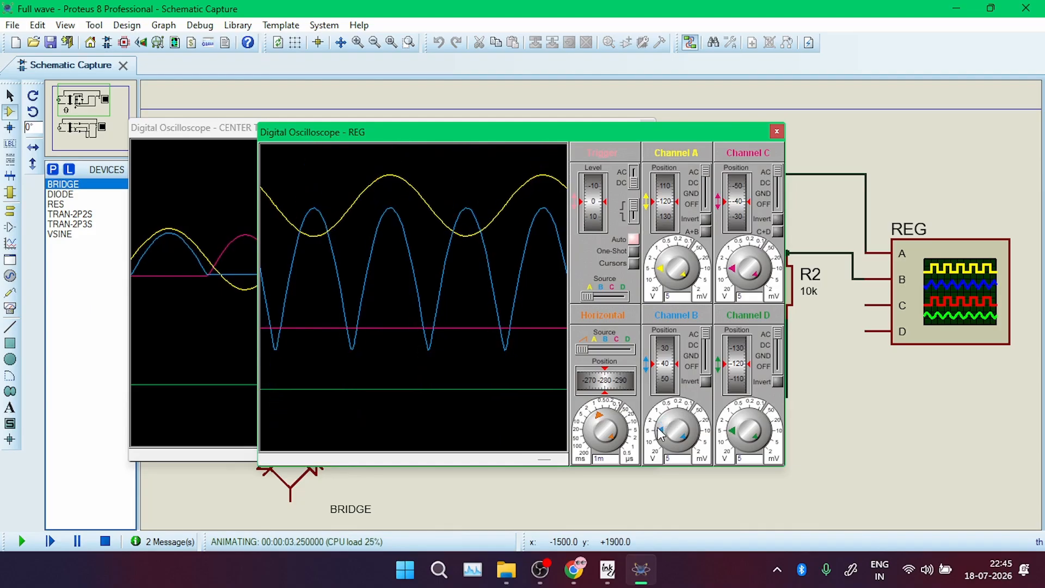
pyautogui.click(669, 423)
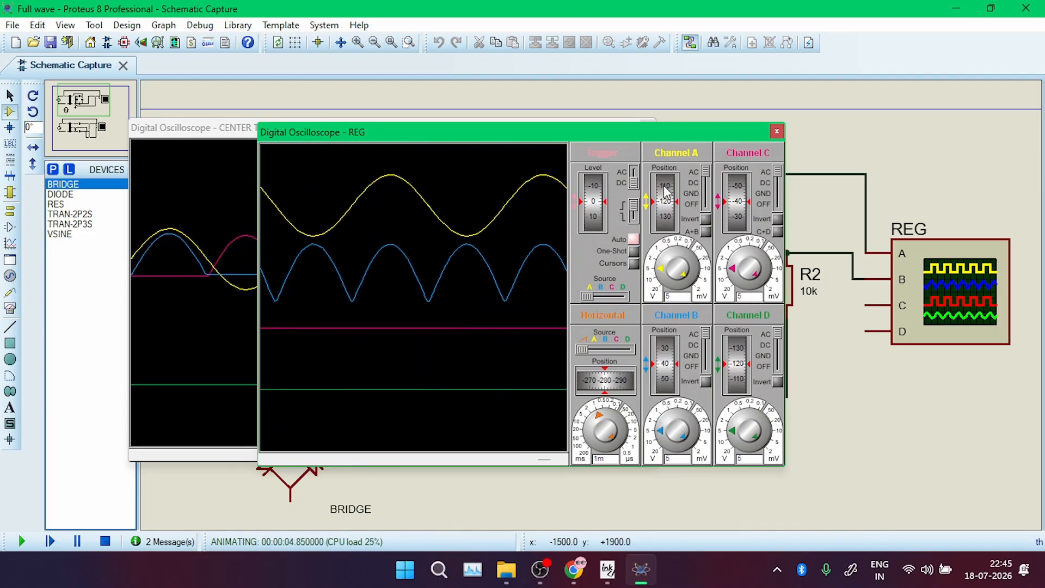
pyautogui.moveTo(665, 188); pyautogui.dragTo(663, 232)
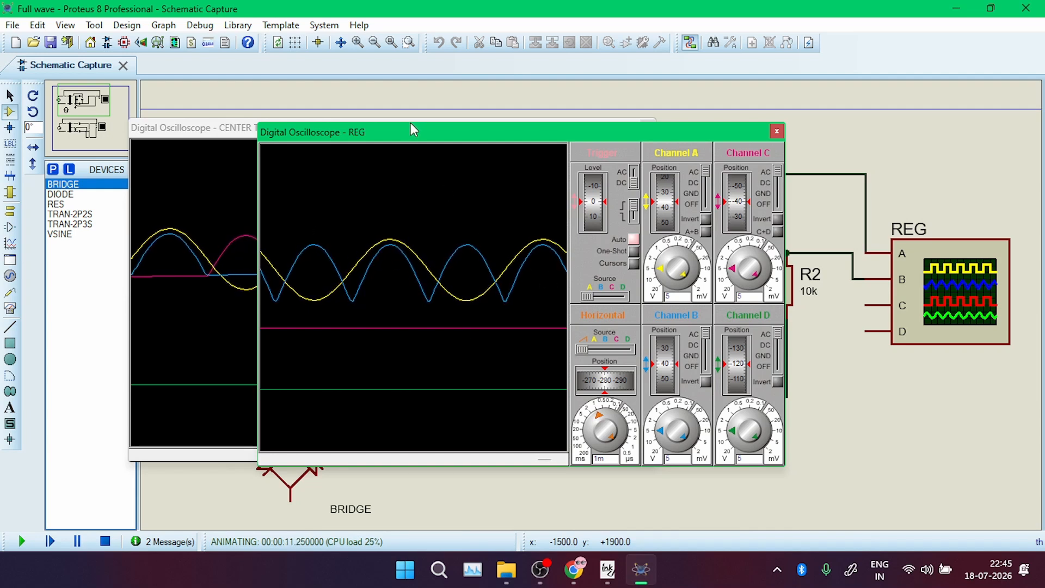
# Move the REG oscilloscope beside the CENTER TAP oscilloscope and compare their waveforms
pyautogui.moveTo(410, 130); pyautogui.dragTo(693, 129)
pyautogui.click(358, 185)
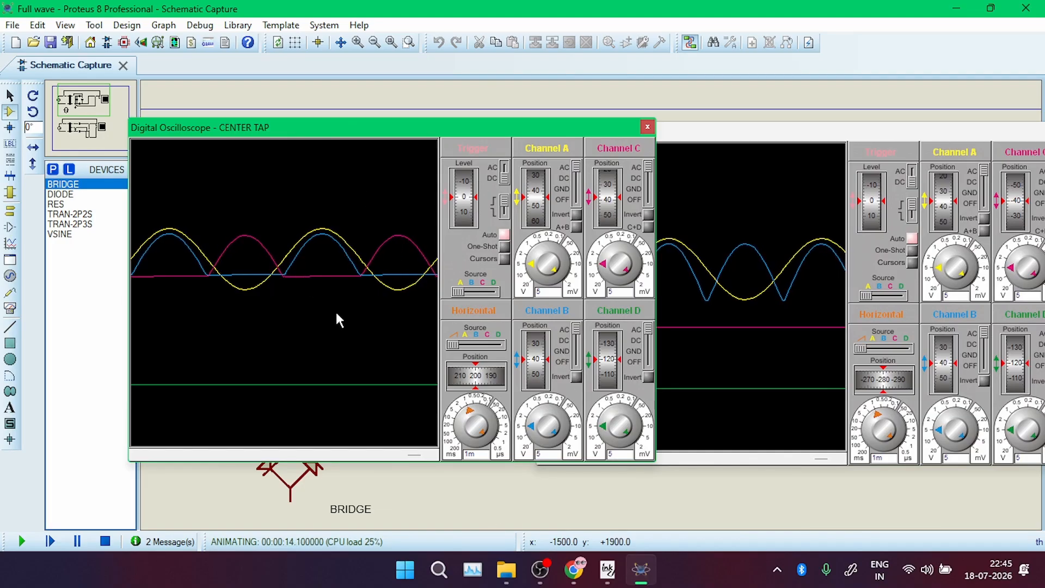
pyautogui.click(789, 180)
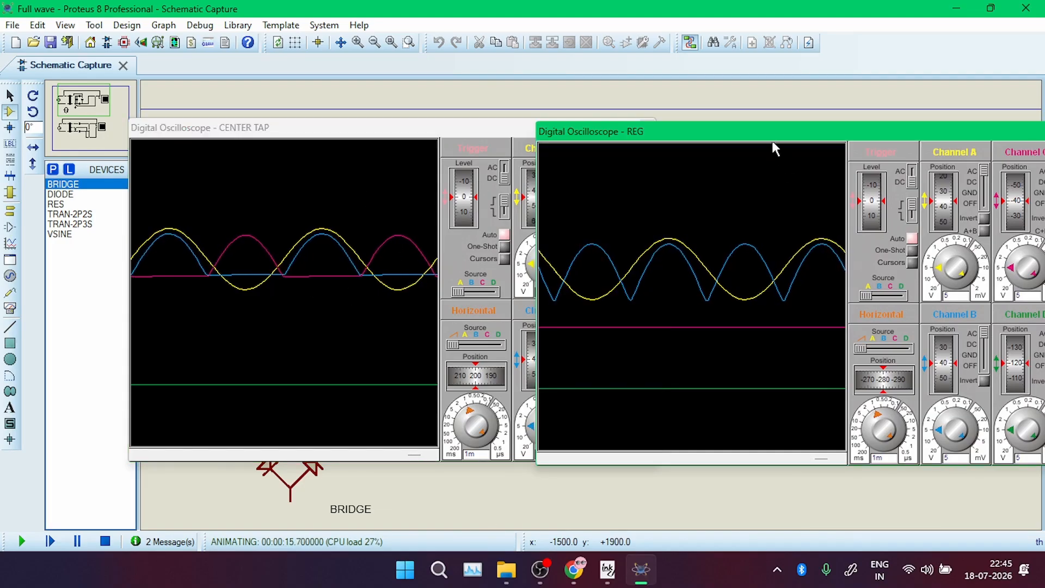
pyautogui.moveTo(767, 133); pyautogui.dragTo(611, 132)
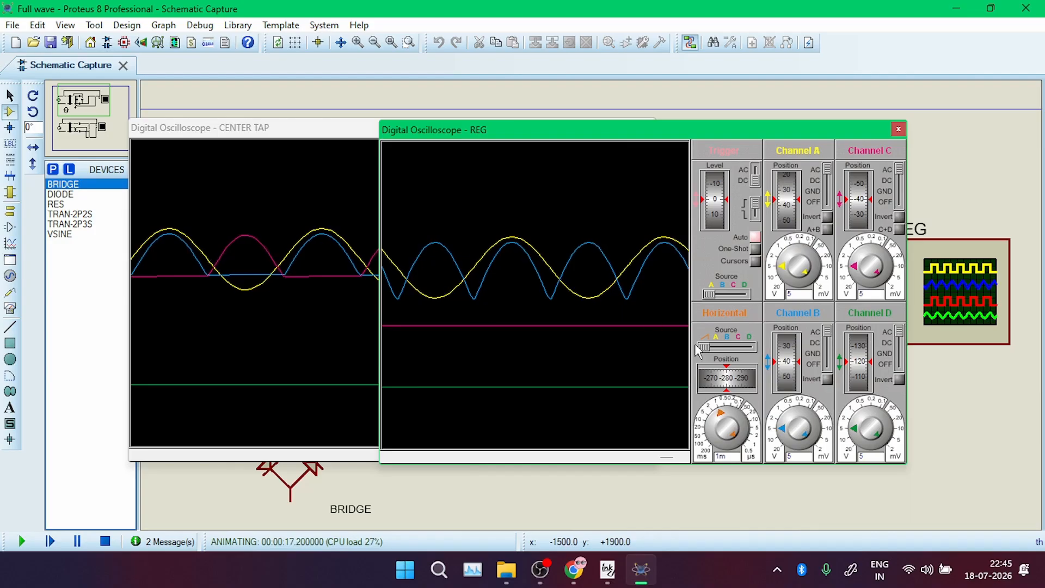
# Switch off channels C and D on the REG oscilloscope and stop the simulation
pyautogui.click(899, 201)
pyautogui.click(897, 370)
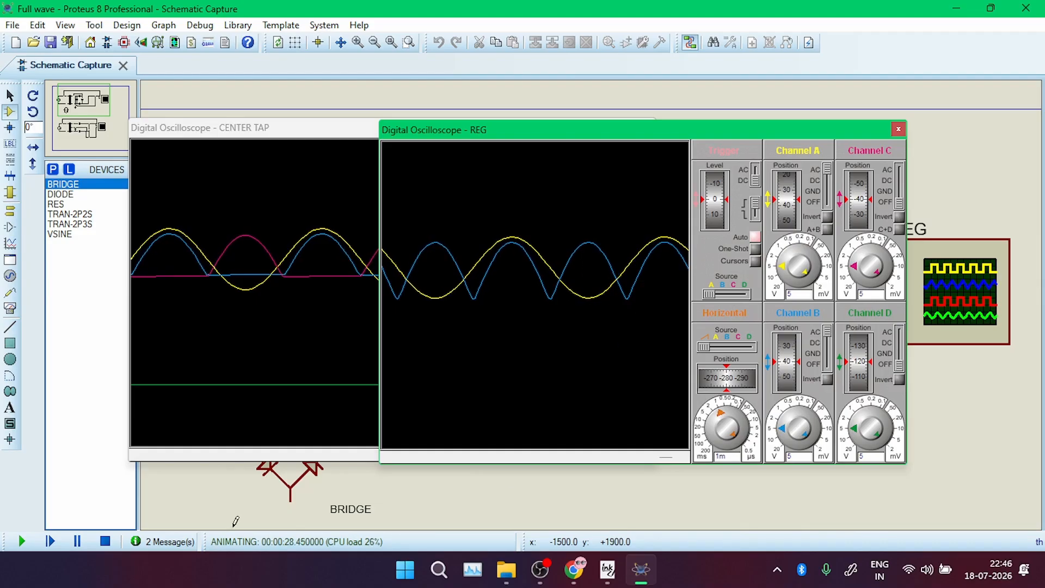
pyautogui.click(105, 541)
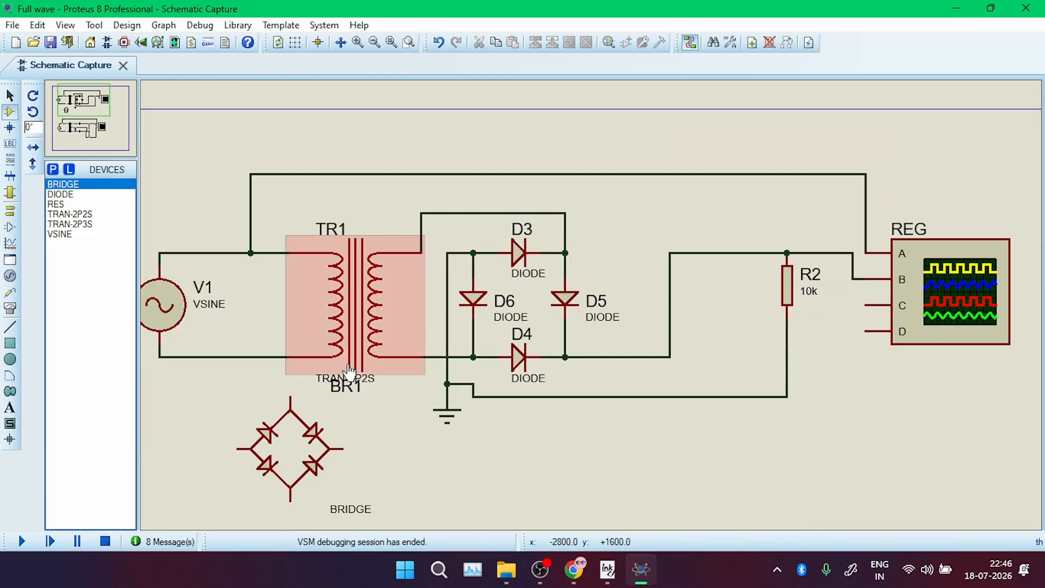
# Delete the BR1 bridge component and the entire centre-tapped rectifier circuit, including its oscilloscope
pyautogui.rightClick(314, 428)
pyautogui.rightClick(314, 428)
pyautogui.scroll(-4, 365, 356)
pyautogui.scroll(2, 551, 322)
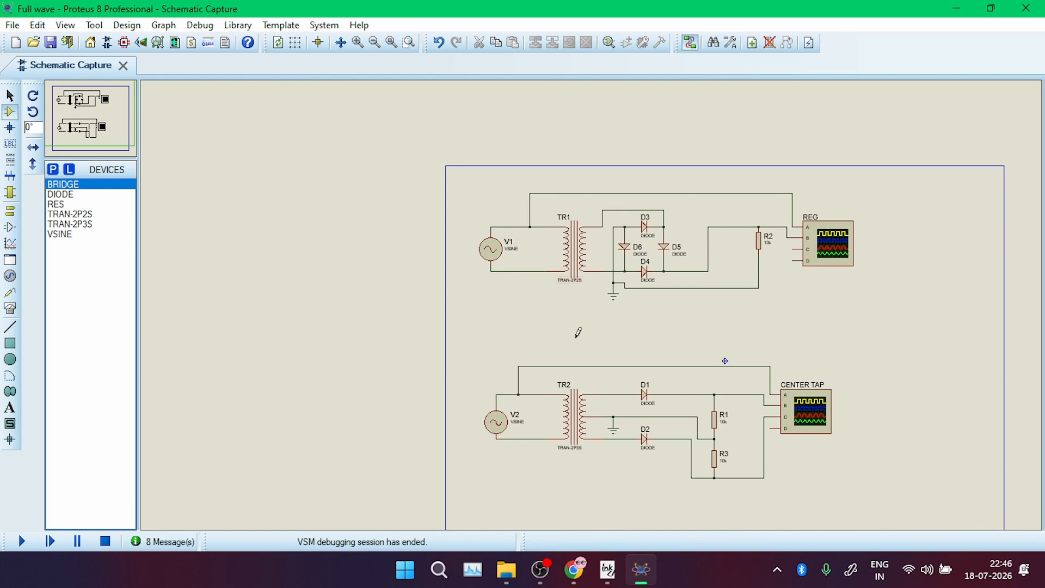
pyautogui.scroll(-1, 571, 331)
pyautogui.moveTo(517, 328); pyautogui.dragTo(785, 430)
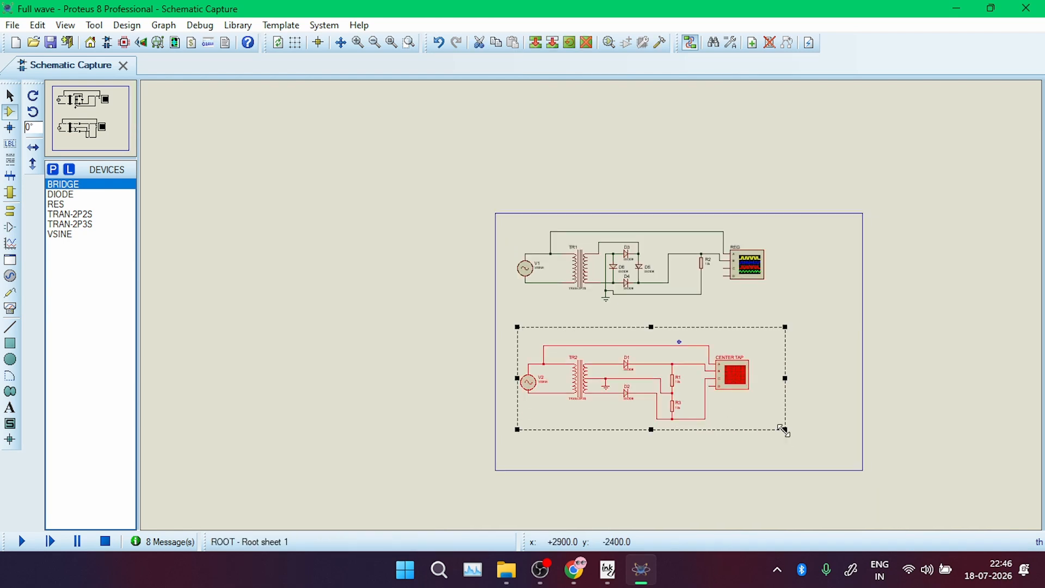
pyautogui.scroll(1, 784, 431)
pyautogui.scroll(1, 528, 291)
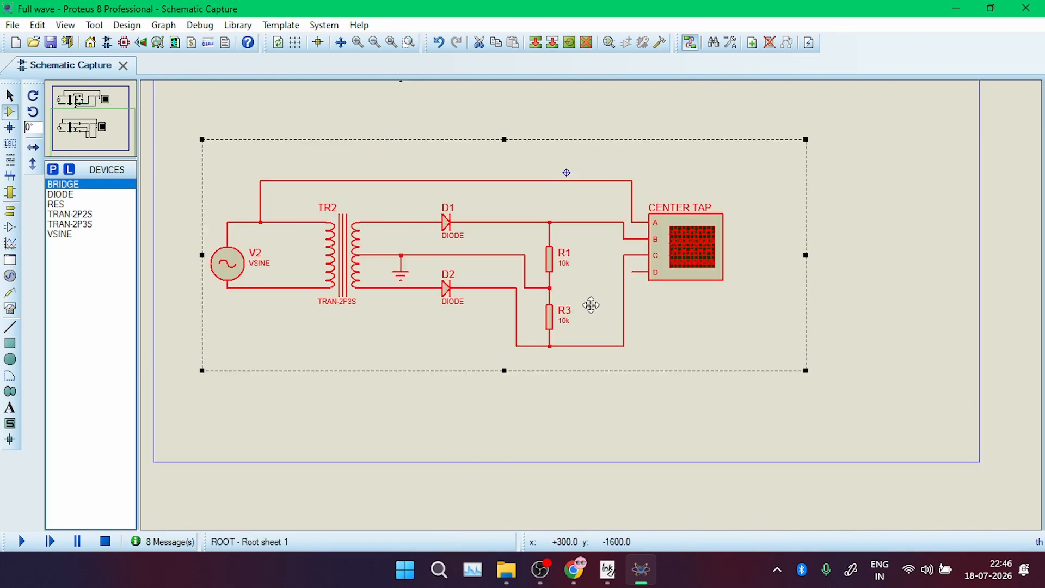
pyautogui.press('Delete')
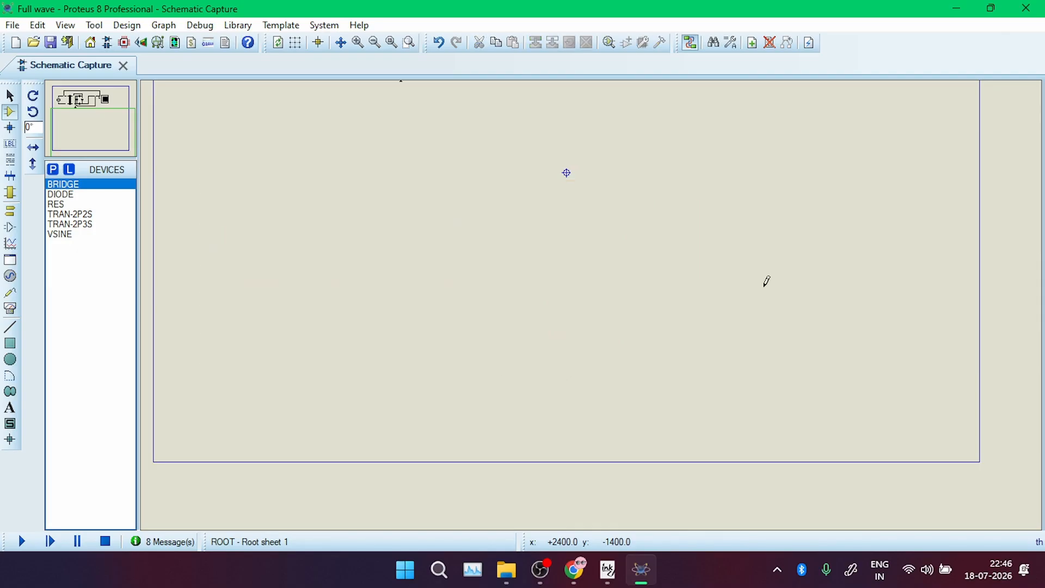
# Open the PCB layout to examine the components available for the bridge circuit, and return to the schematic
pyautogui.scroll(-1, 544, 196)
pyautogui.scroll(1, 595, 299)
pyautogui.scroll(-1, 577, 223)
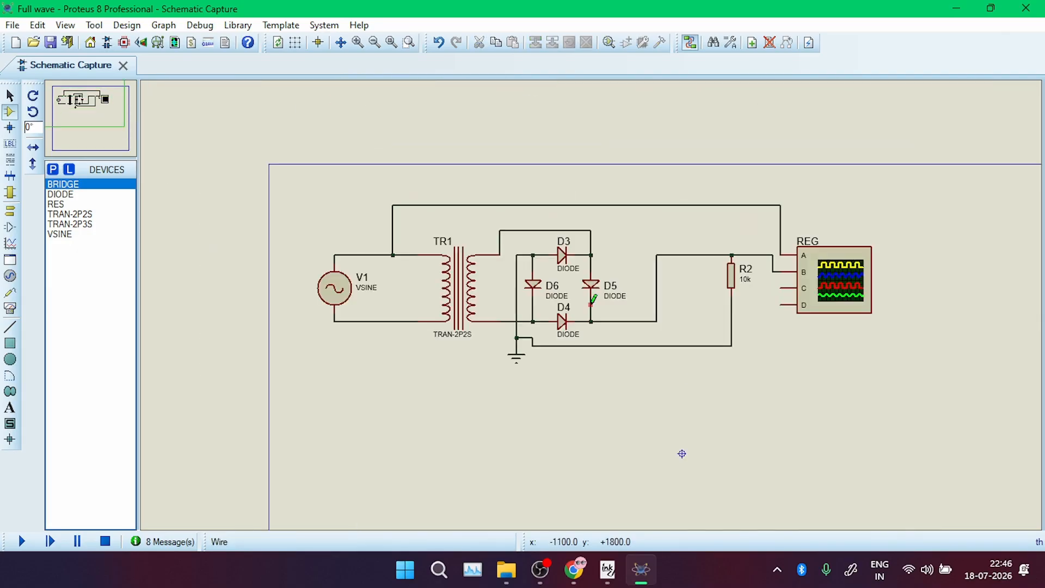
pyautogui.scroll(1, 705, 275)
pyautogui.scroll(-1, 594, 300)
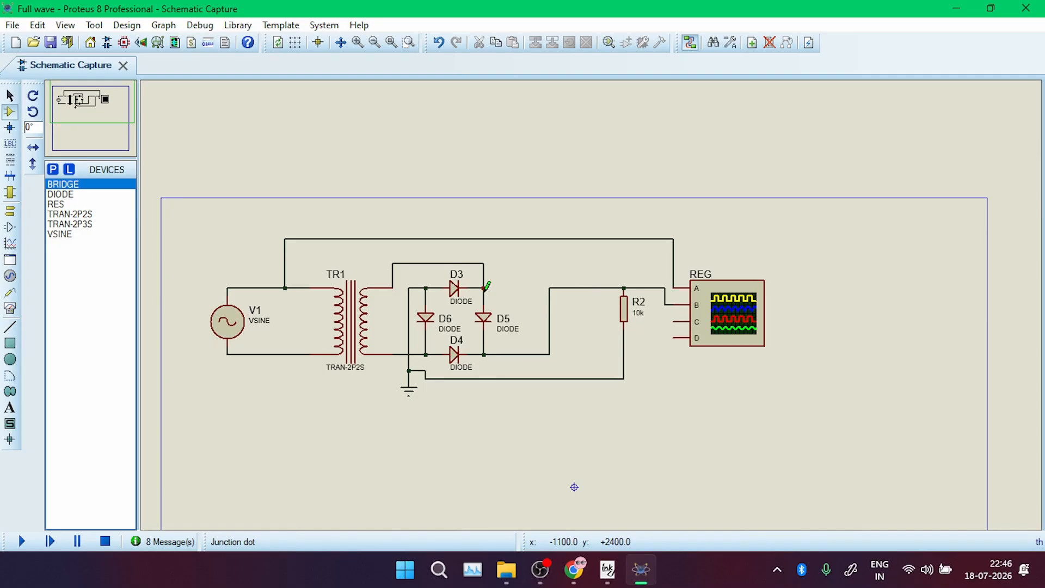
pyautogui.click(124, 44)
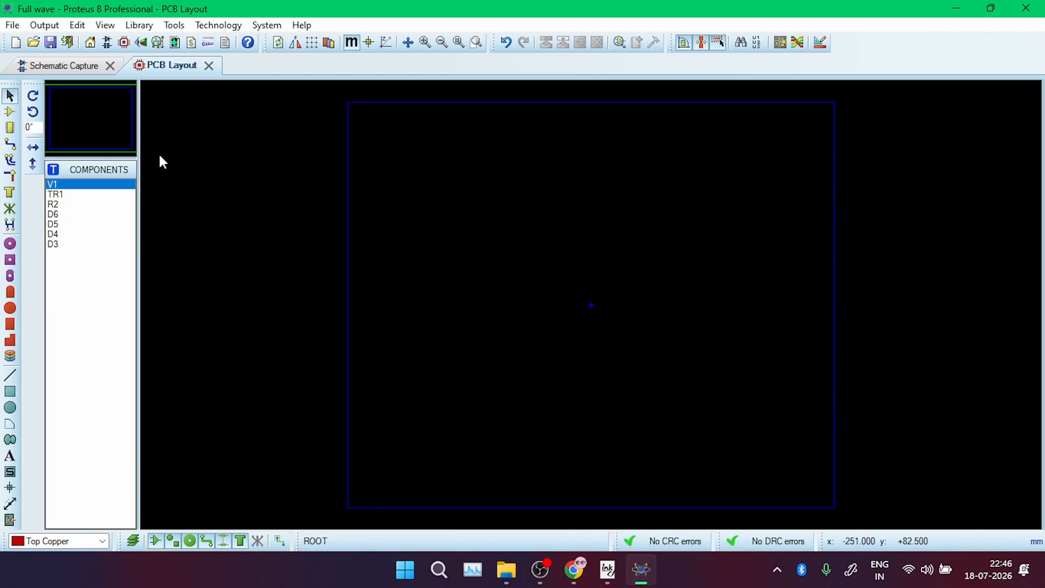
pyautogui.click(64, 69)
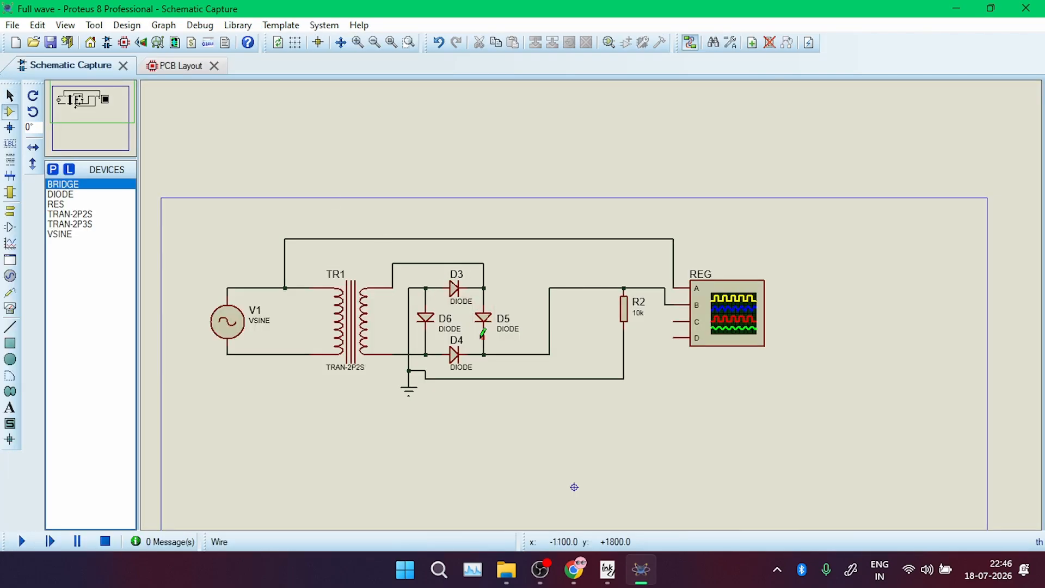
# Block-copy the whole bridge rectifier circuit, from source V1 to the REG oscilloscope, and place the copy below the original
pyautogui.moveTo(203, 223); pyautogui.dragTo(822, 421)
pyautogui.rightClick(697, 315)
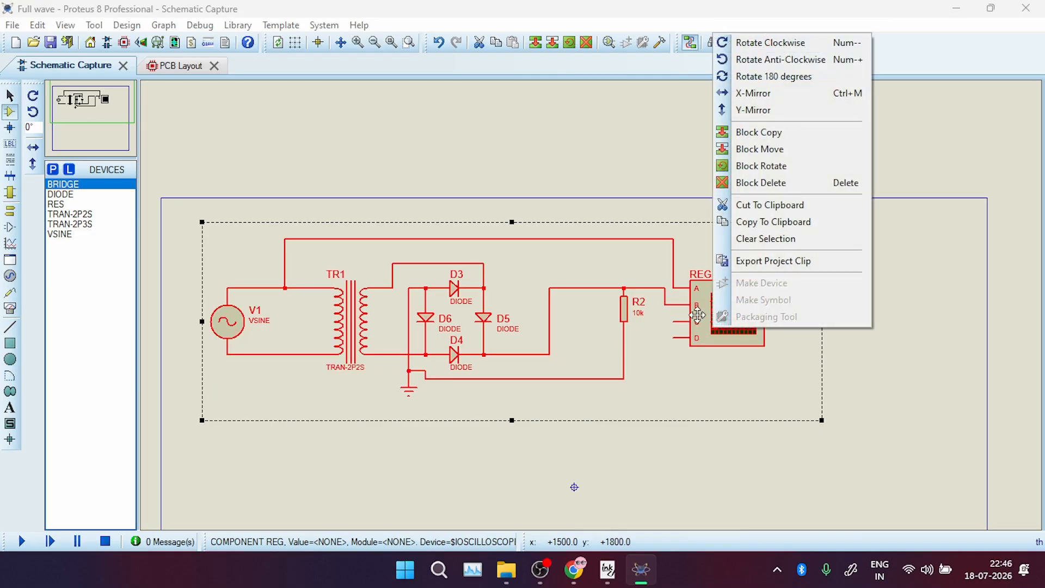
pyautogui.click(760, 149)
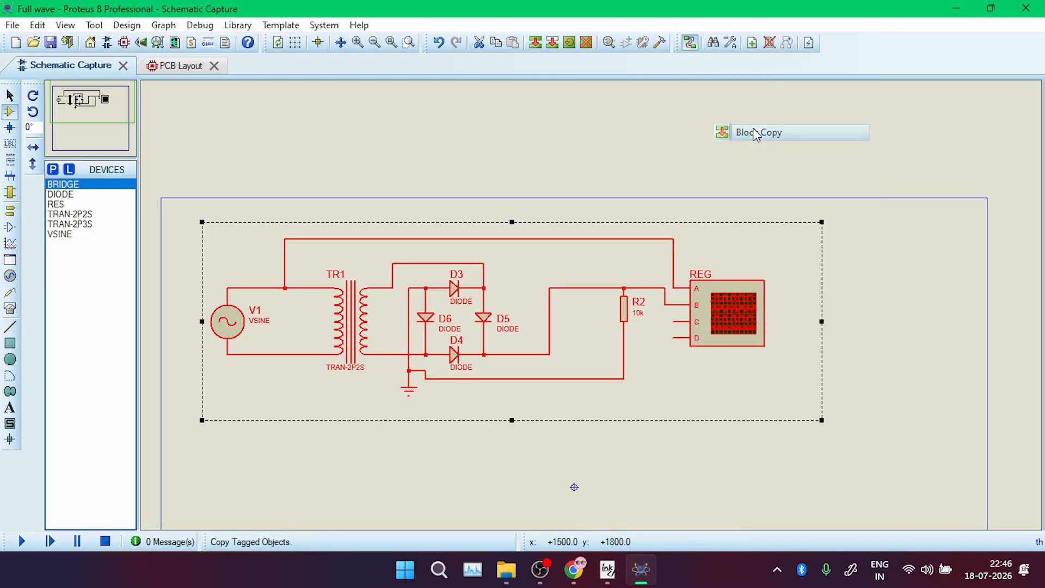
pyautogui.click(711, 527)
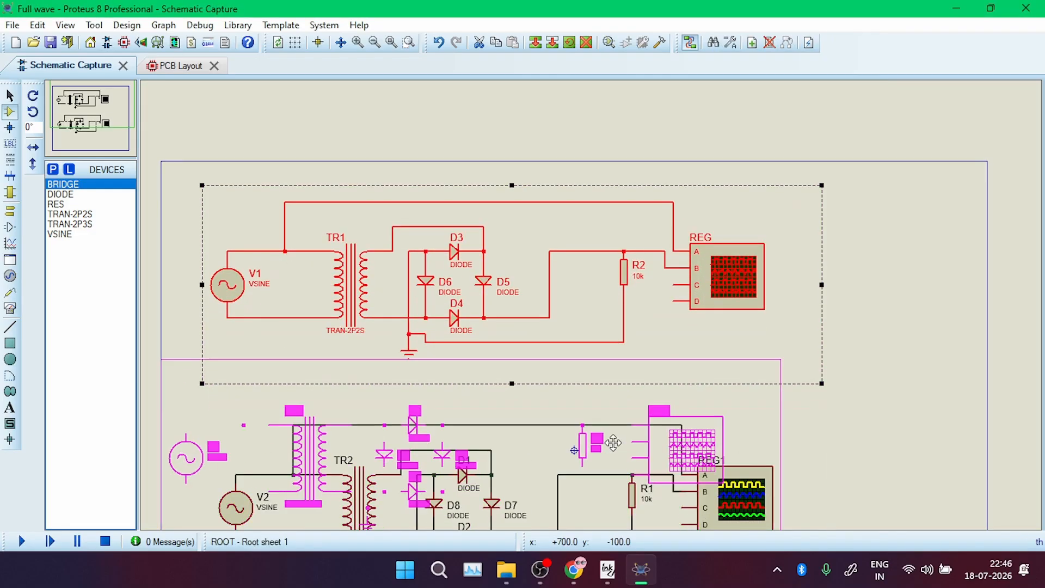
pyautogui.scroll(-1, 642, 463)
pyautogui.rightClick(602, 401)
# Delete transformer TR2, source V2 and oscilloscope REG1 from the copied circuit
pyautogui.scroll(1, 591, 423)
pyautogui.scroll(1, 490, 308)
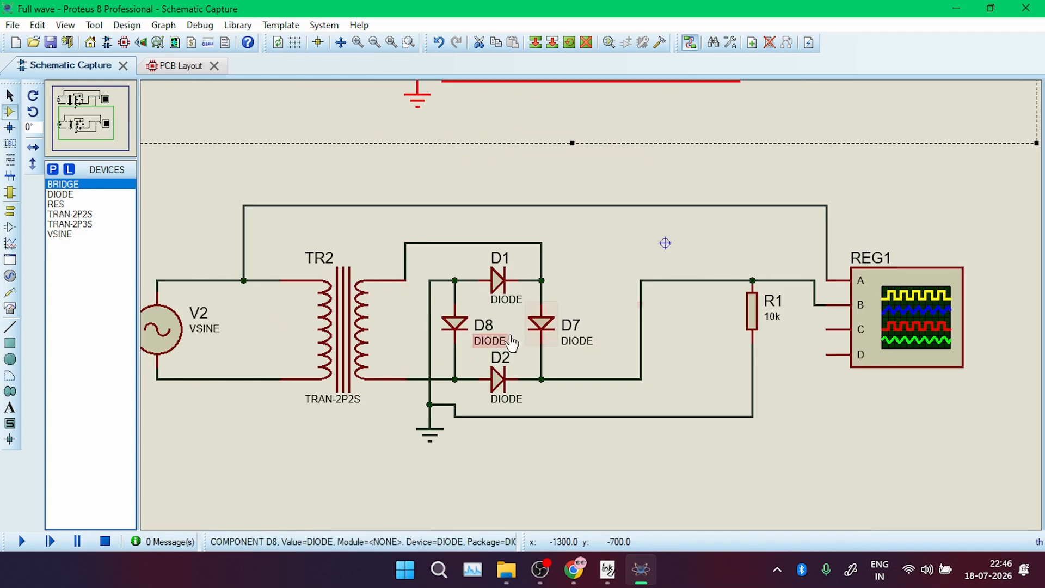
pyautogui.rightClick(397, 300)
pyautogui.rightClick(347, 300)
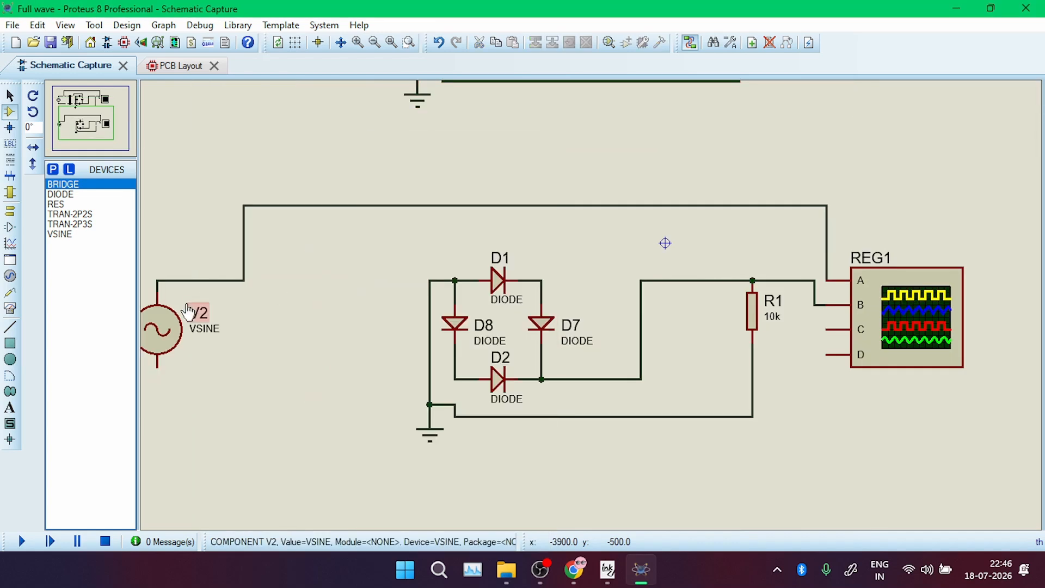
pyautogui.rightClick(173, 316)
pyautogui.rightClick(172, 316)
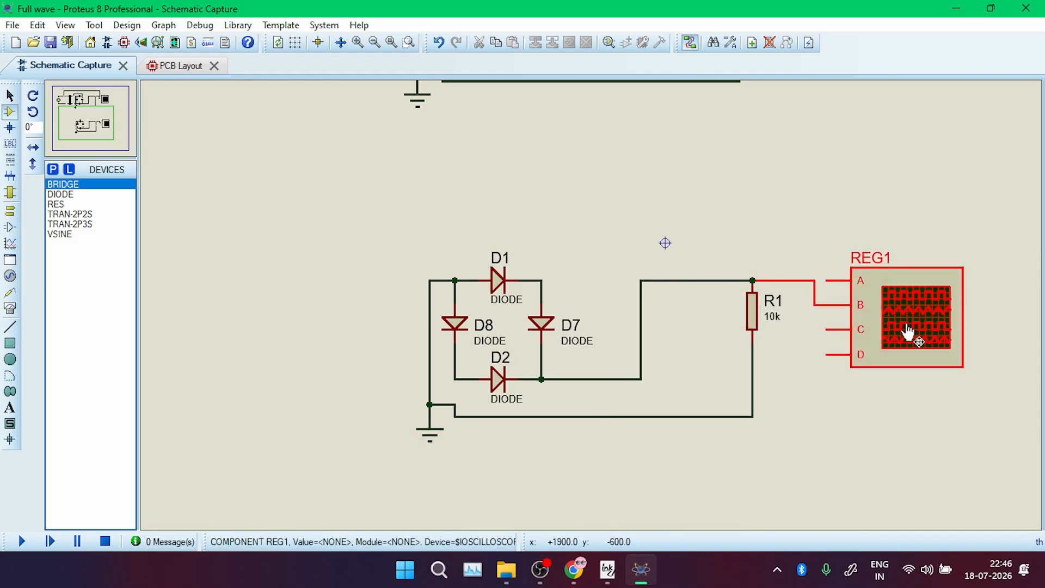
pyautogui.rightClick(891, 331)
pyautogui.rightClick(892, 330)
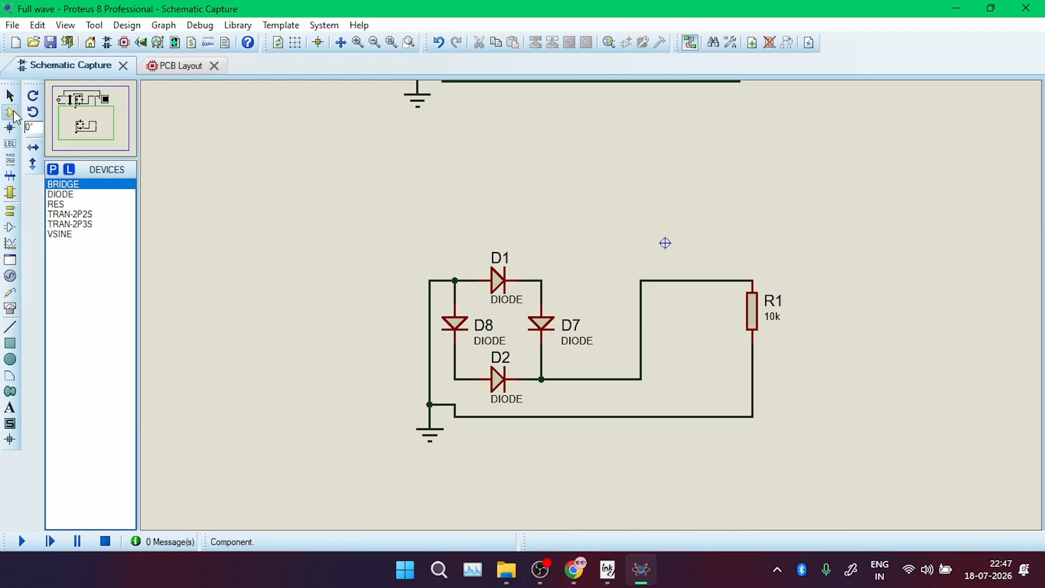
# Search the device library for "2 pin header" and add the NorComp parts 26630101RP2 and 26630201RP2 to the device list
pyautogui.click(52, 169)
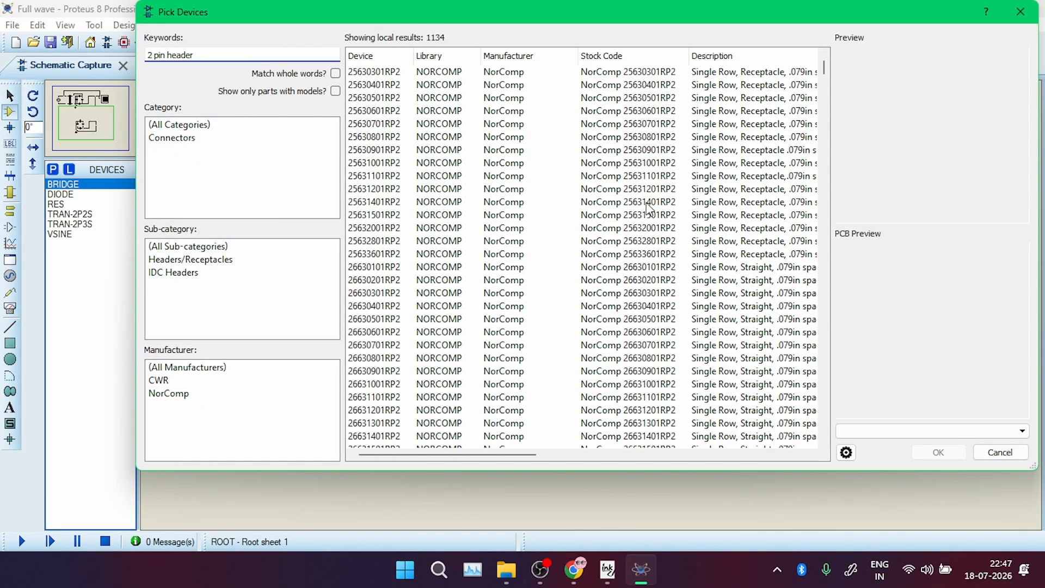
pyautogui.click(659, 75)
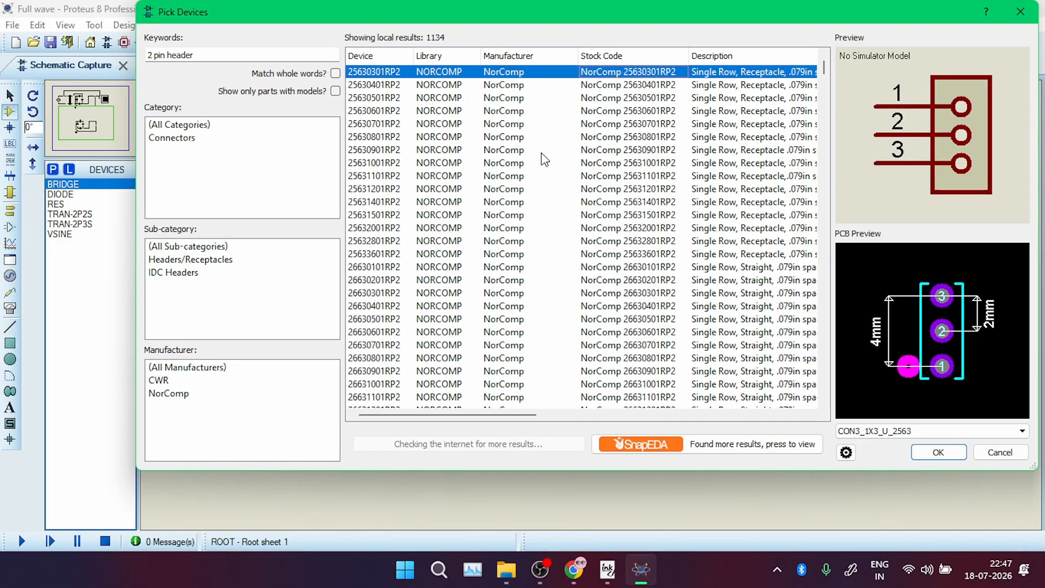
pyautogui.click(389, 265)
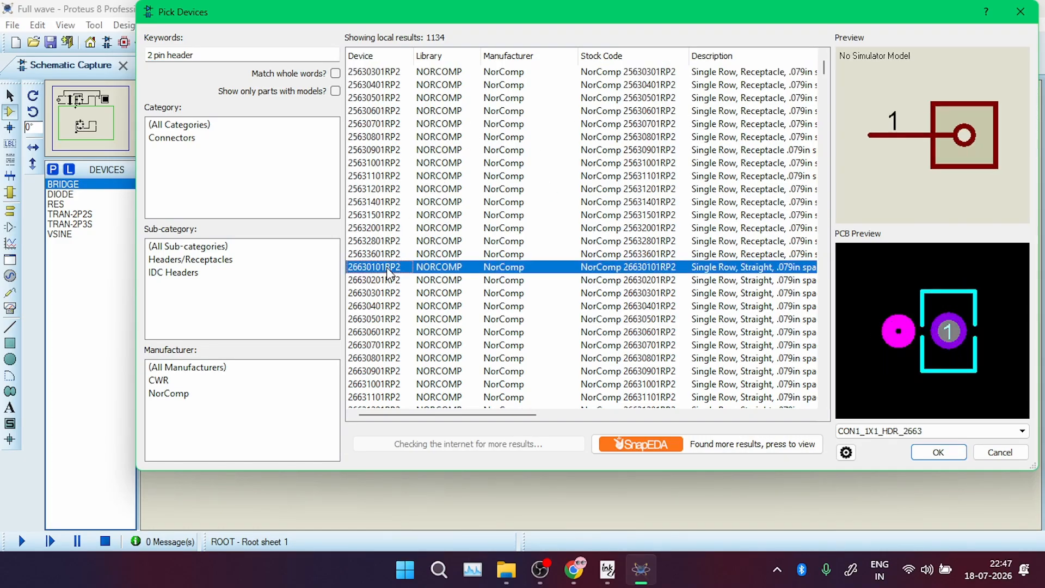
pyautogui.click(730, 281)
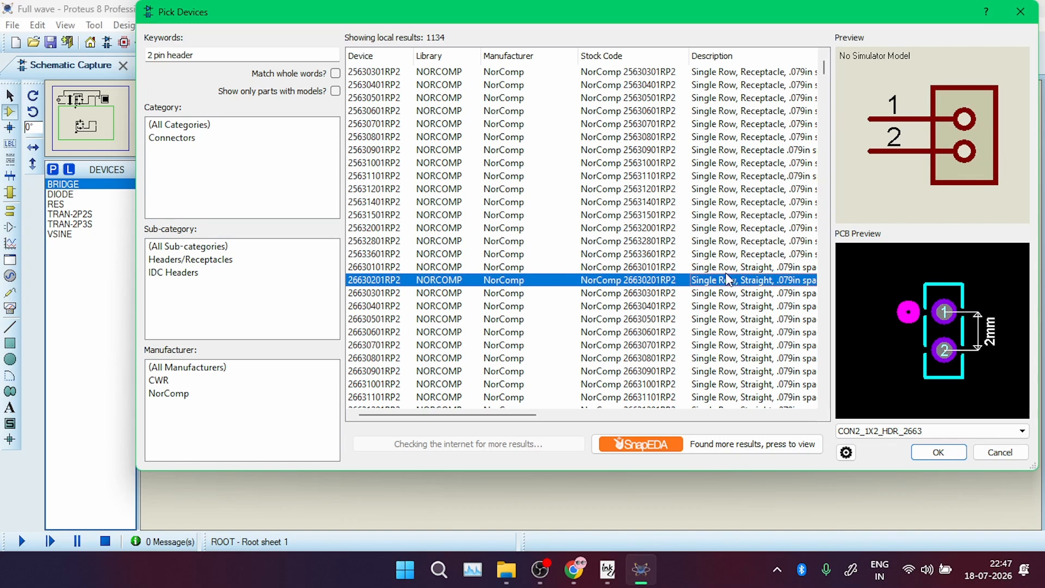
pyautogui.doubleClick(723, 266)
pyautogui.doubleClick(727, 281)
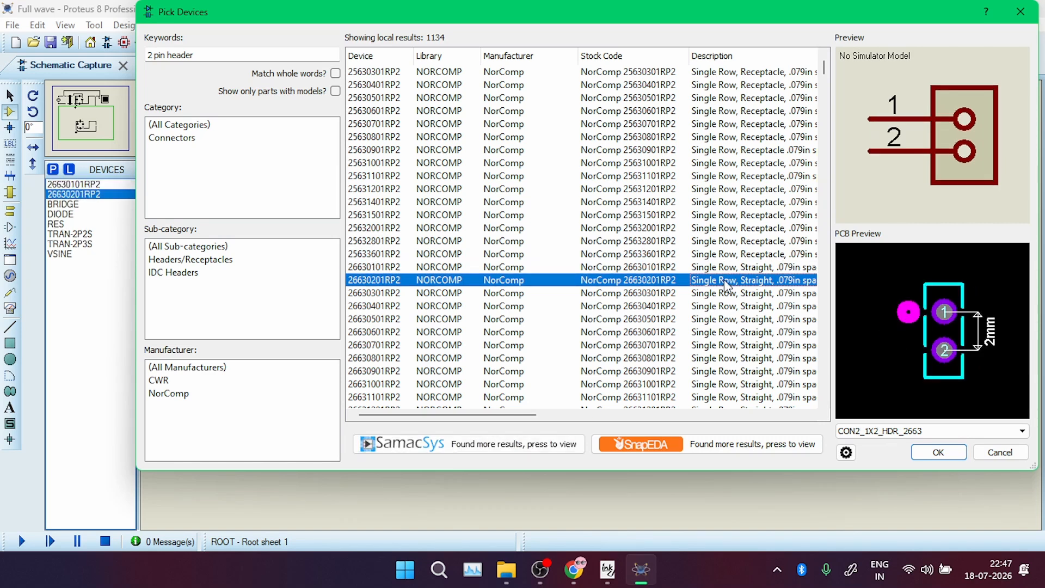
pyautogui.moveTo(723, 29); pyautogui.dragTo(699, 141)
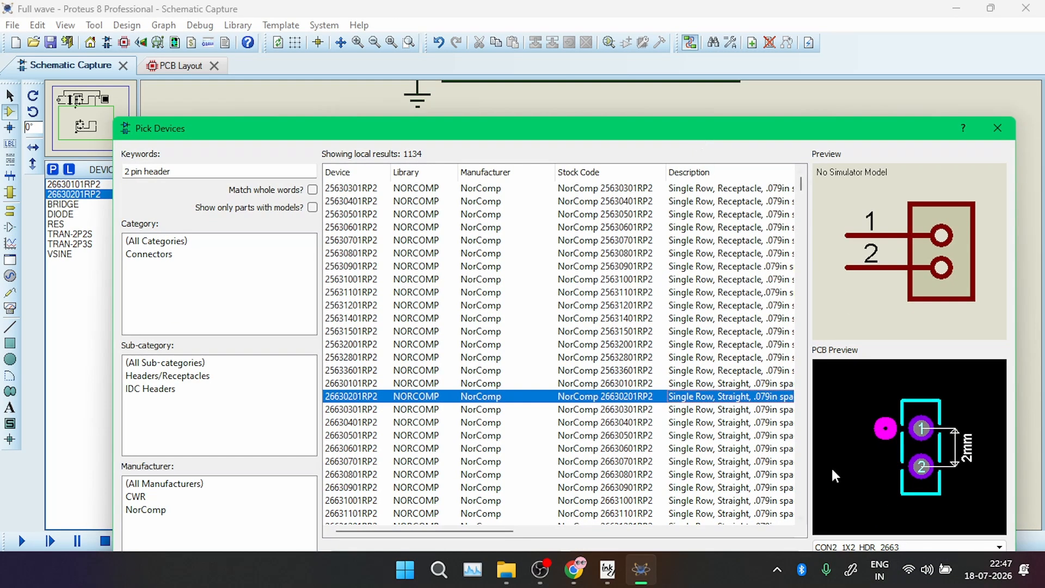
pyautogui.moveTo(839, 133); pyautogui.dragTo(841, 41)
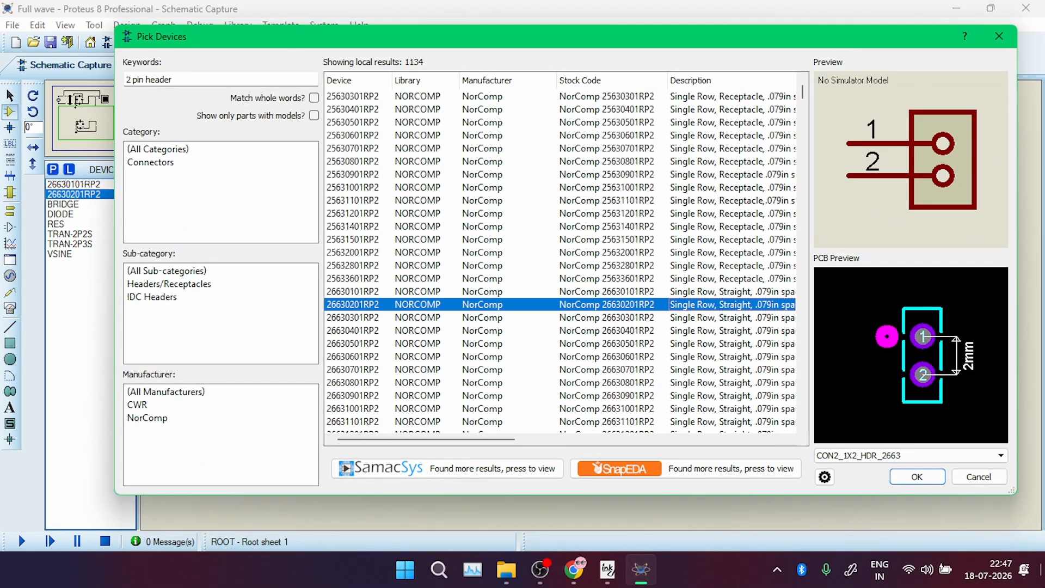
pyautogui.click(942, 483)
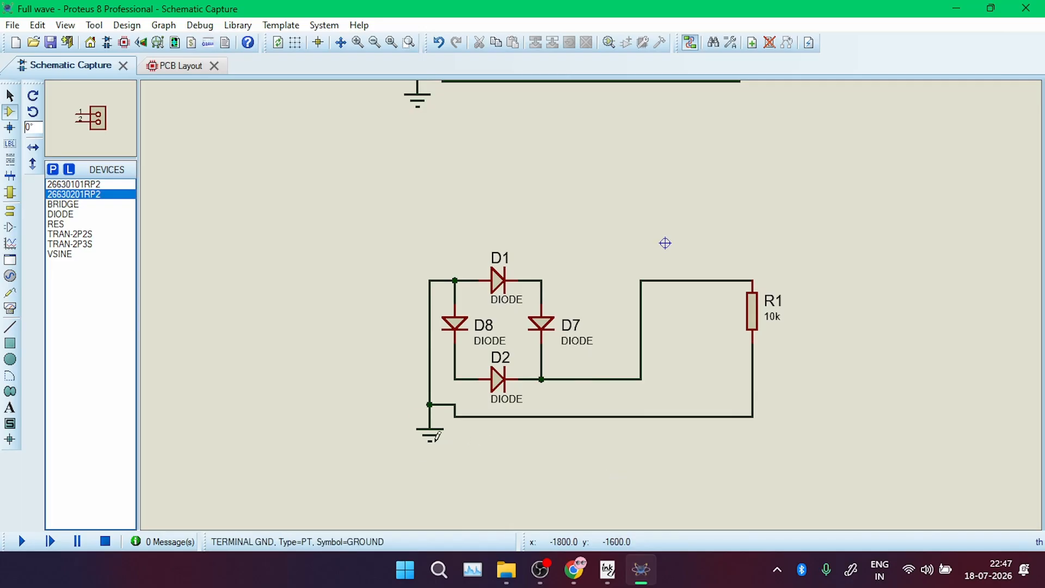
# Delete the ground terminal and the return wire between the diode bridge and R1 in the copied circuit
pyautogui.rightClick(425, 439)
pyautogui.rightClick(424, 436)
pyautogui.rightClick(456, 417)
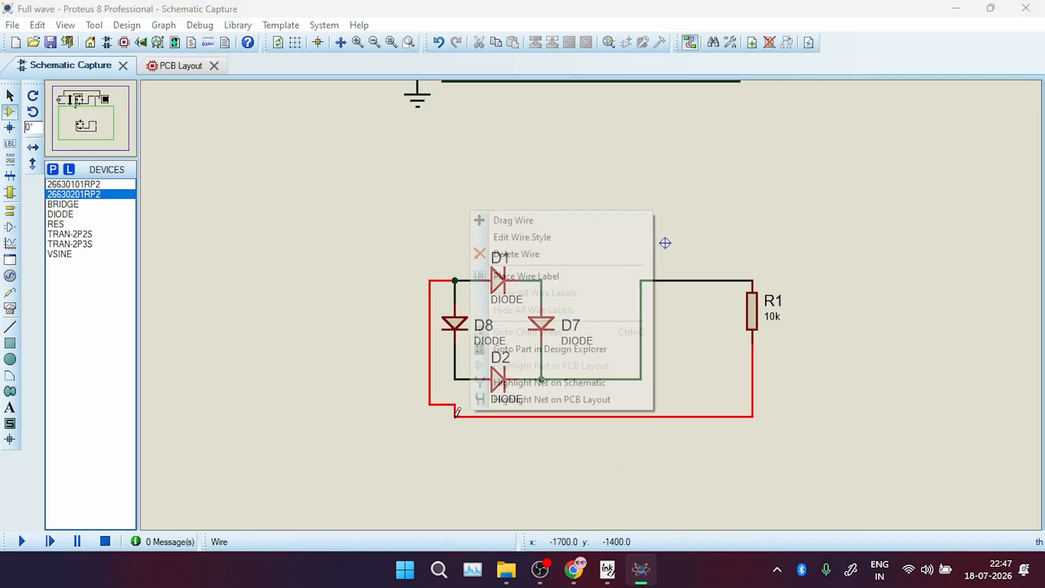
pyautogui.rightClick(456, 418)
# Wire the junction of D1 and D8 around below the bridge to the lower pin of R1
pyautogui.click(454, 280)
pyautogui.click(393, 280)
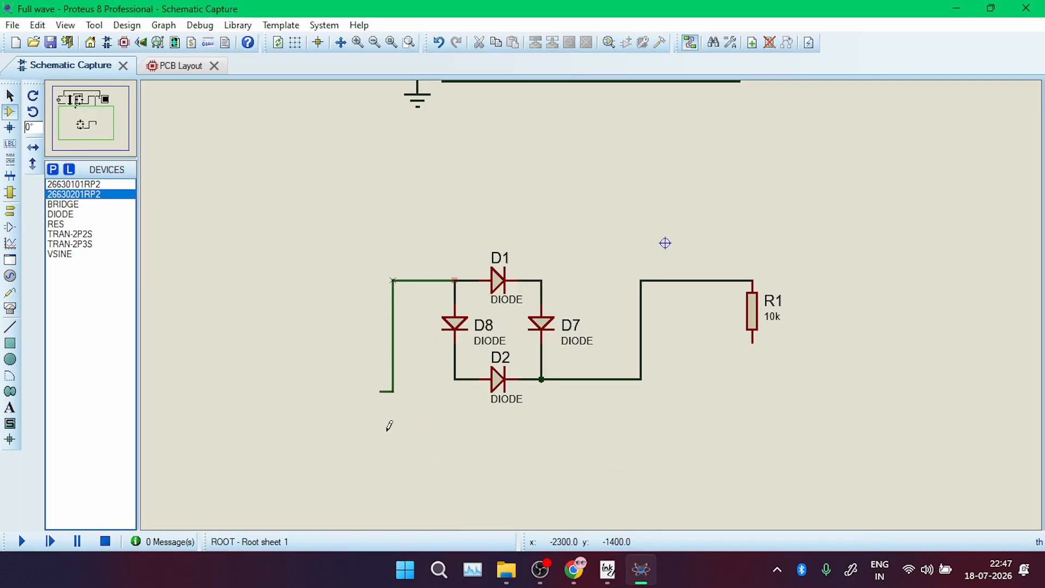
pyautogui.click(393, 428)
pyautogui.click(752, 342)
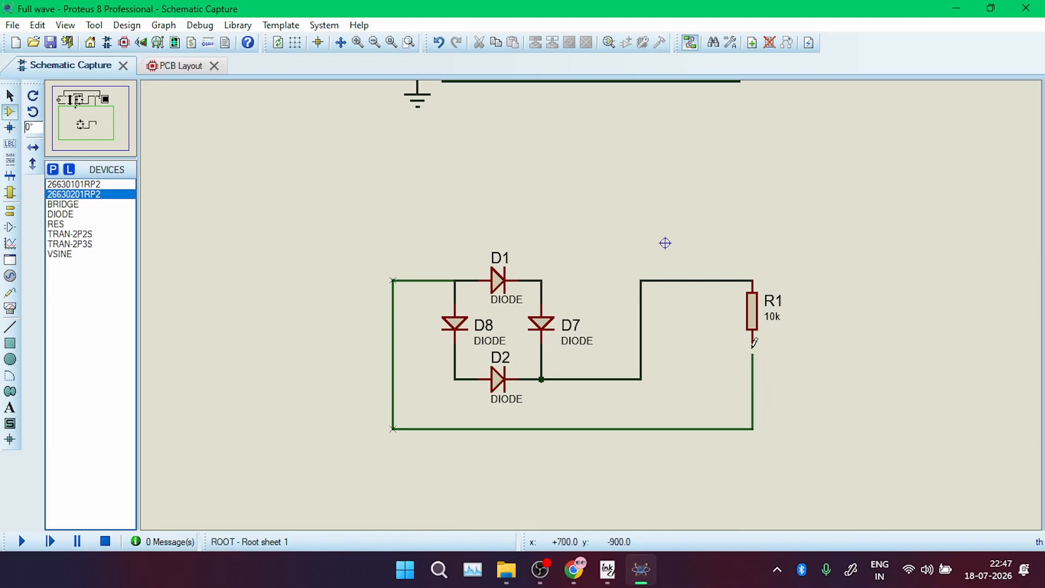
pyautogui.rightClick(767, 321)
pyautogui.click(800, 144)
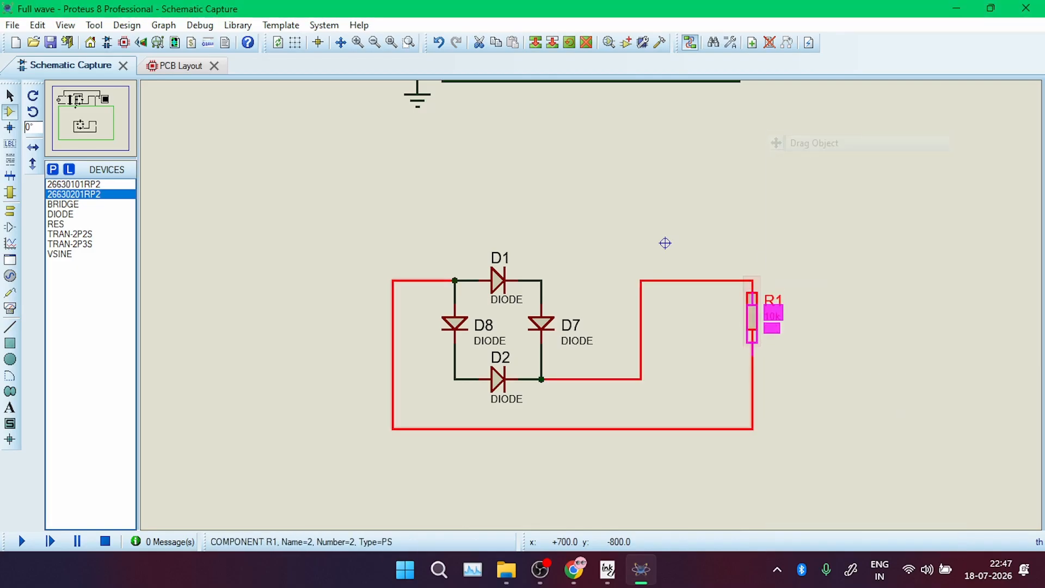
pyautogui.click(741, 372)
pyautogui.rightClick(741, 372)
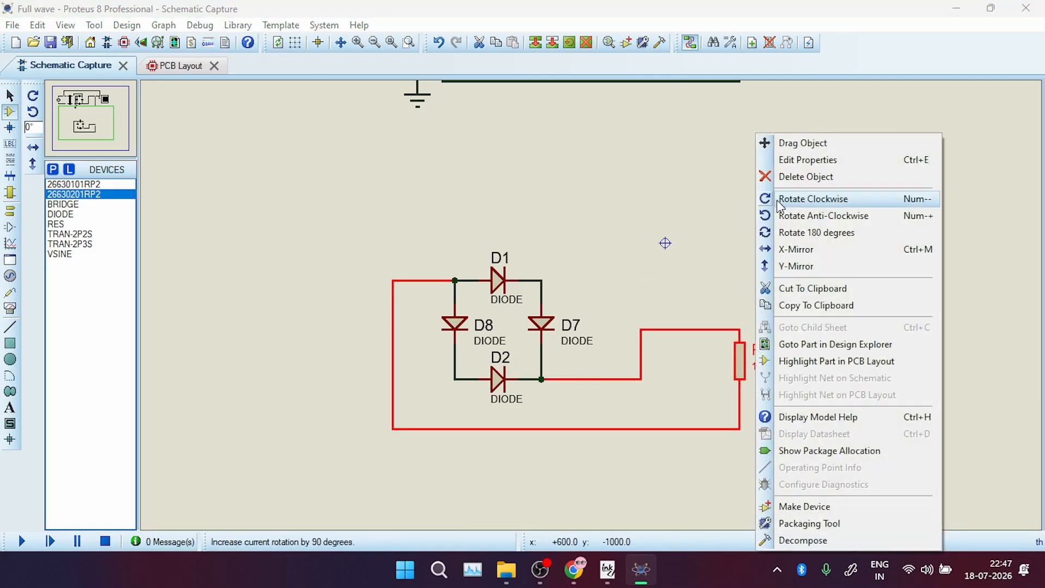
pyautogui.click(801, 144)
pyautogui.click(757, 316)
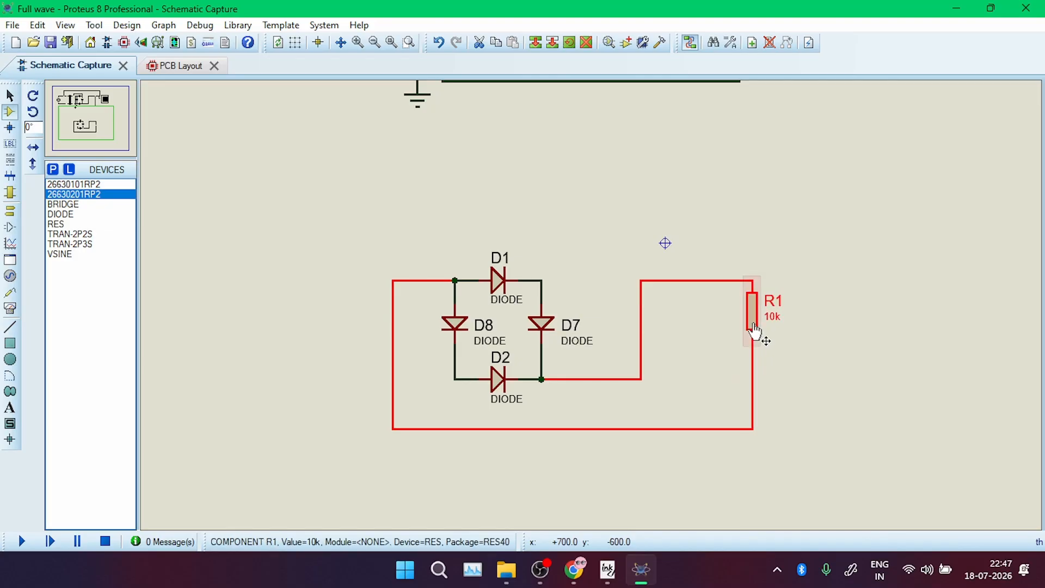
# Move resistor R1 straight down along its wire so that it sits midway between the upper and lower wires
pyautogui.rightClick(763, 327)
pyautogui.click(787, 144)
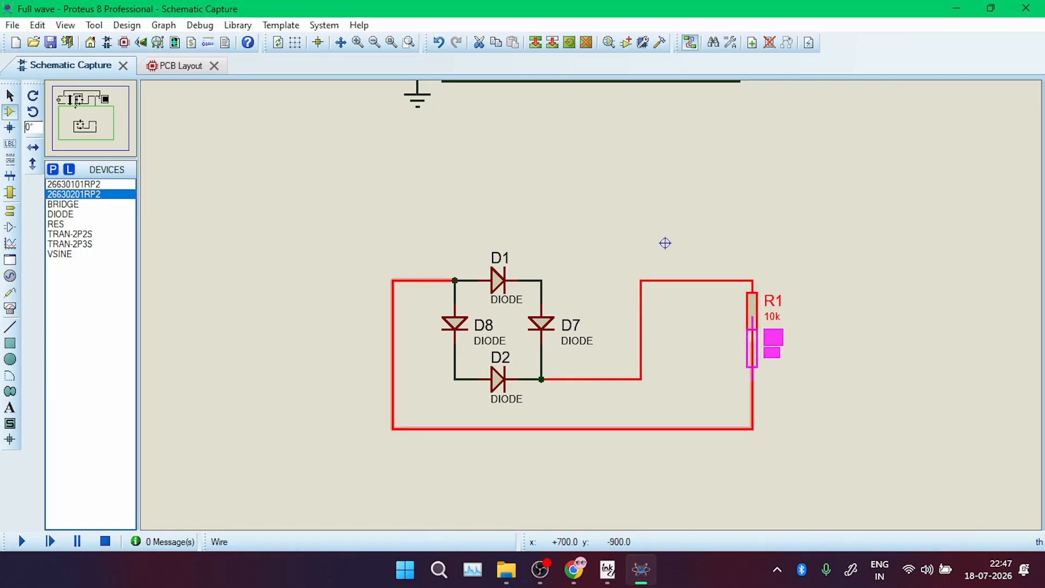
pyautogui.click(754, 348)
pyautogui.moveTo(681, 281); pyautogui.dragTo(680, 321)
pyautogui.rightClick(699, 317)
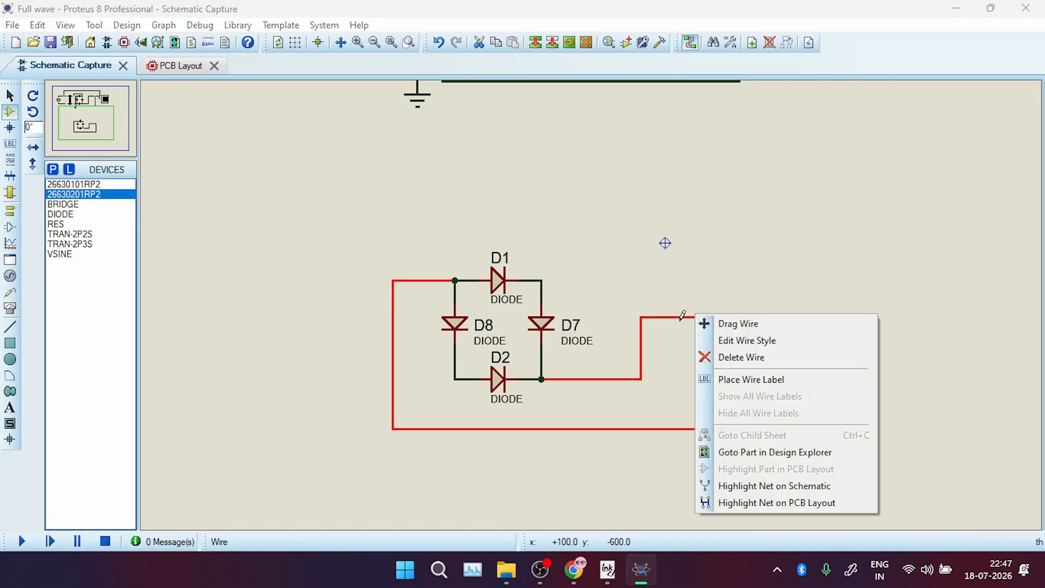
pyautogui.click(708, 324)
pyautogui.click(675, 282)
pyautogui.click(796, 391)
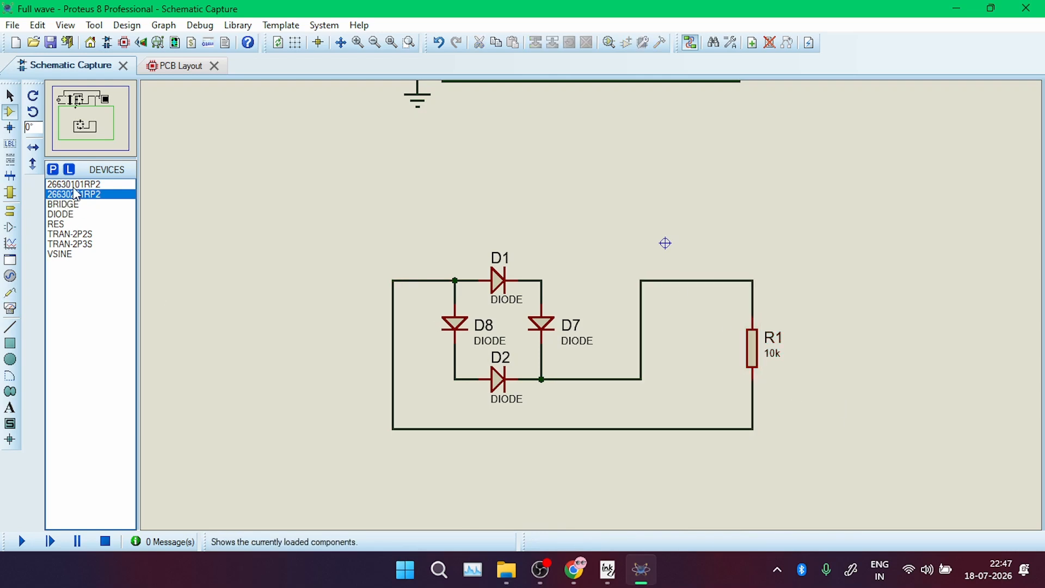
# Place a 26630101RP2 header below the copied circuit, rotated clockwise, and wire its pin to the lower return wire
pyautogui.click(102, 184)
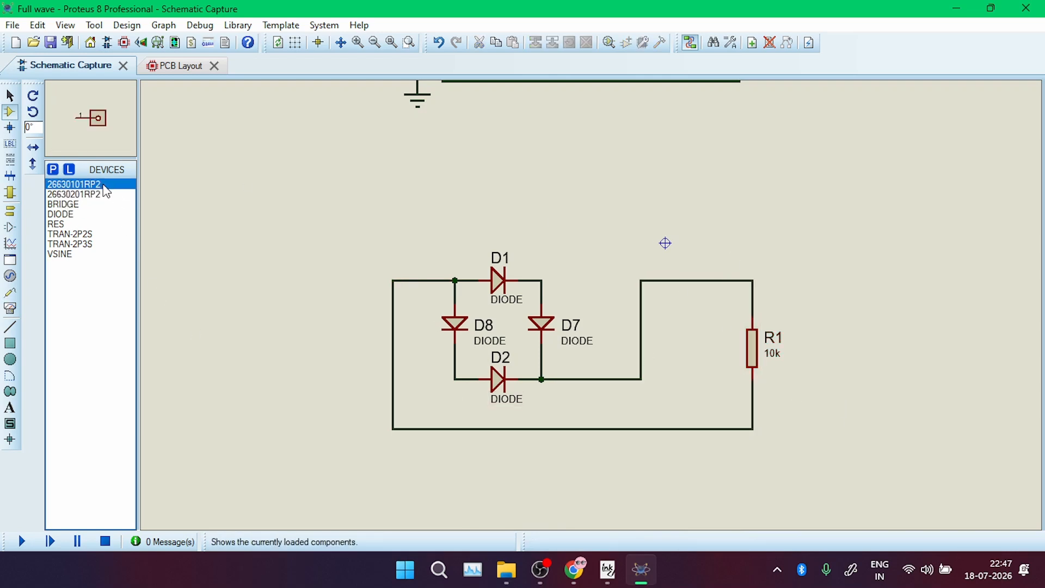
pyautogui.click(629, 479)
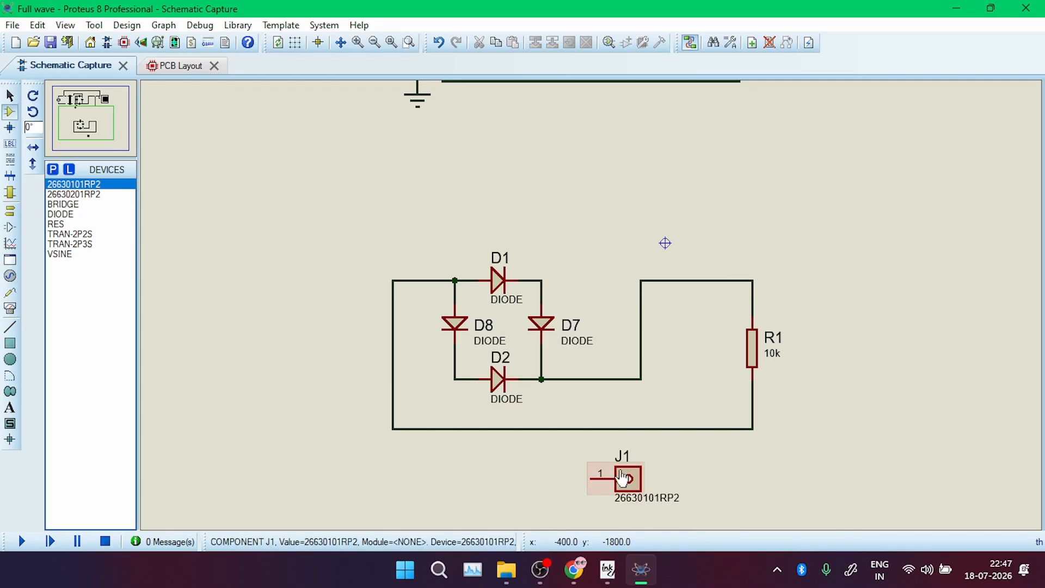
pyautogui.rightClick(634, 479)
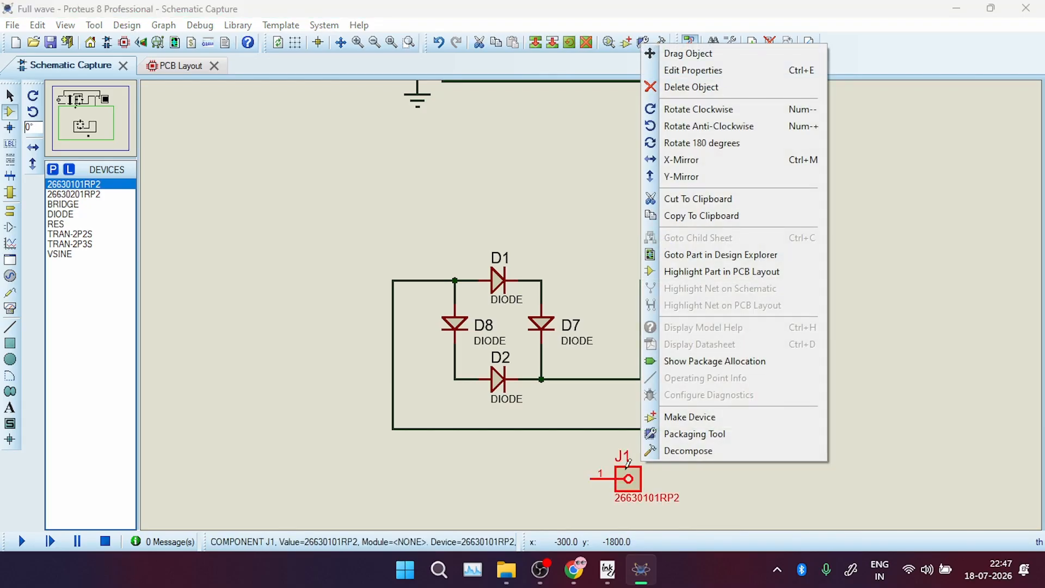
pyautogui.click(671, 108)
pyautogui.click(590, 479)
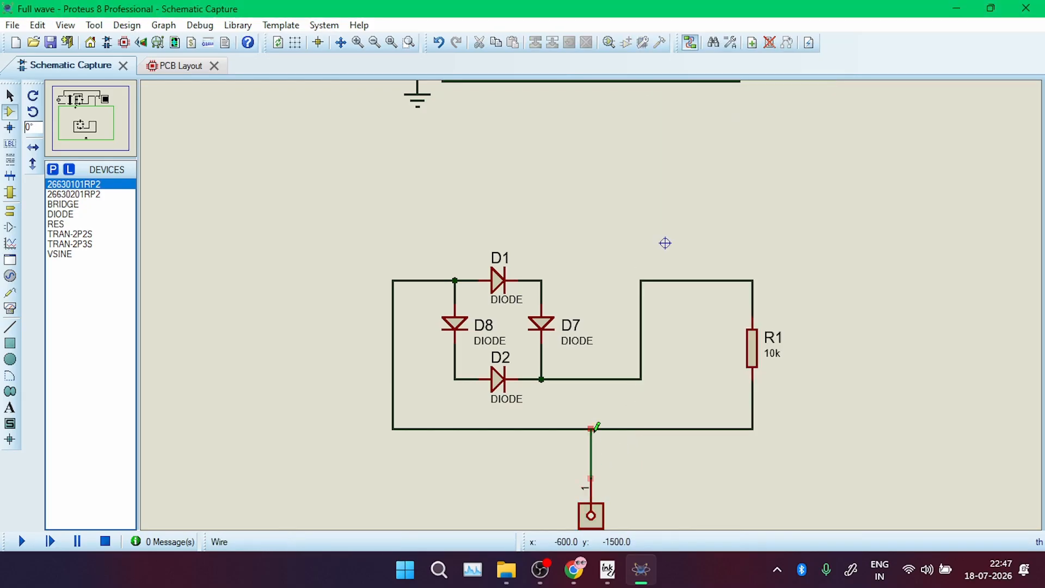
pyautogui.click(591, 429)
# Set the part reference of the one-pin header below the circuit to GND
pyautogui.scroll(-1, 591, 427)
pyautogui.doubleClick(591, 447)
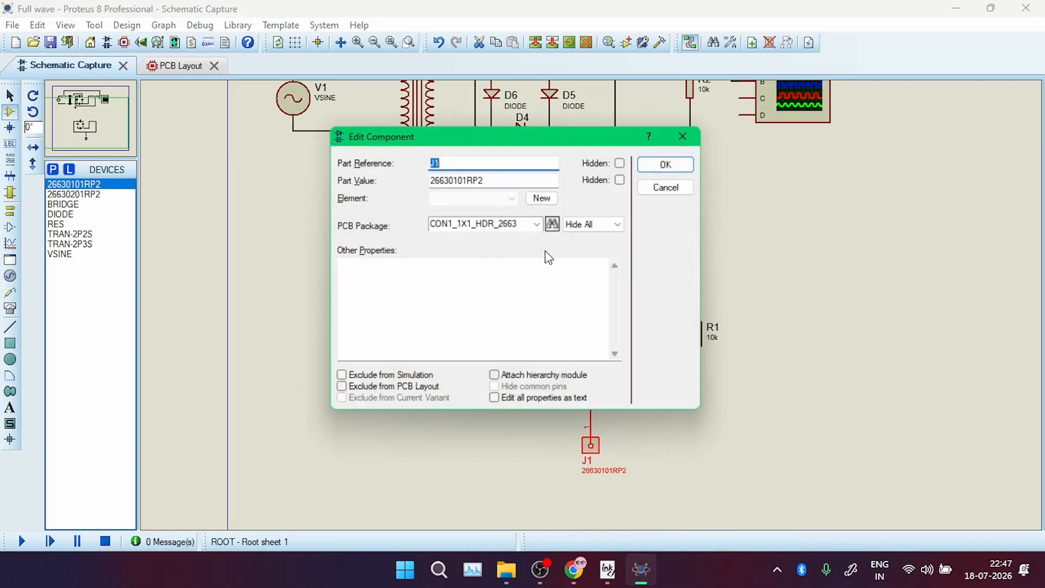
pyautogui.write('GND')
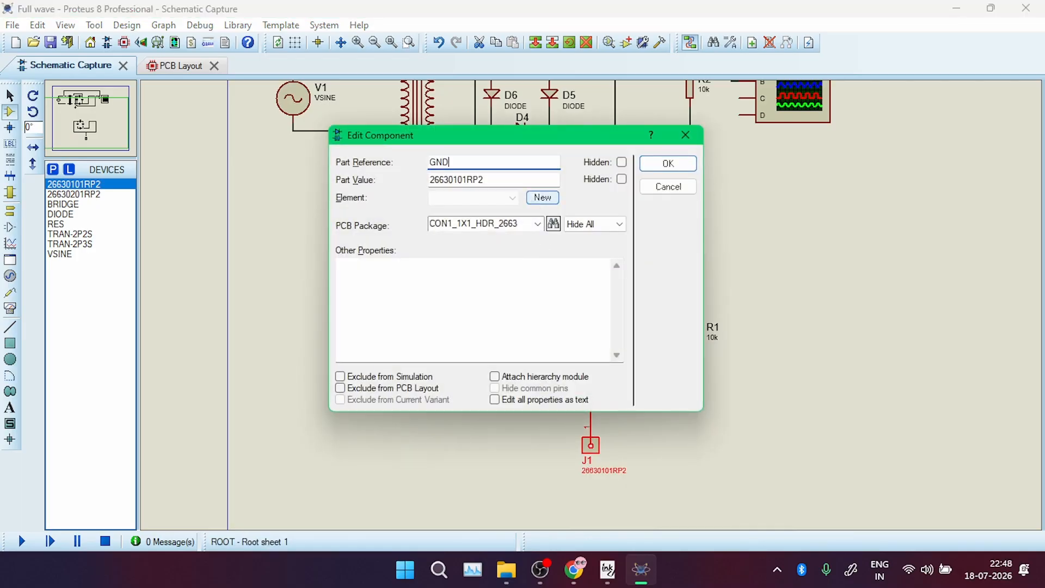
pyautogui.press('Return')
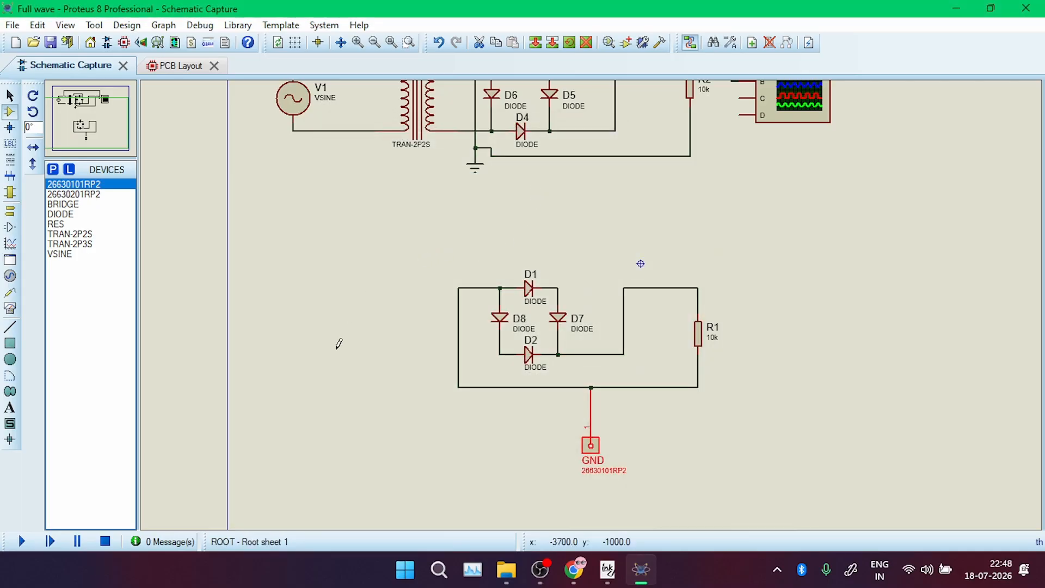
# Place a 26630201RP2 two-pin header on the far side of R1 and set its part reference to REC OUT
pyautogui.click(73, 194)
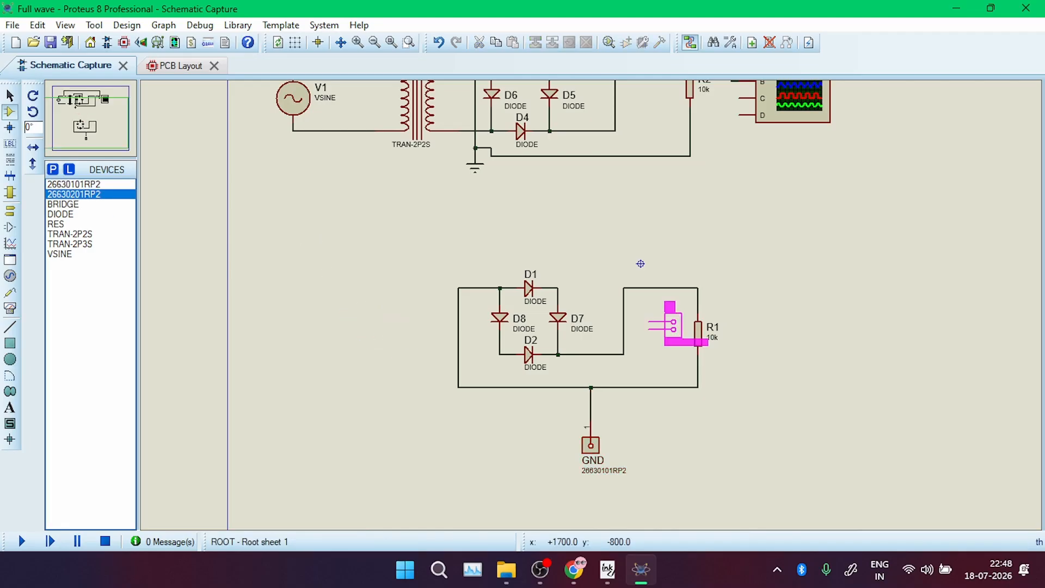
pyautogui.scroll(1, 782, 321)
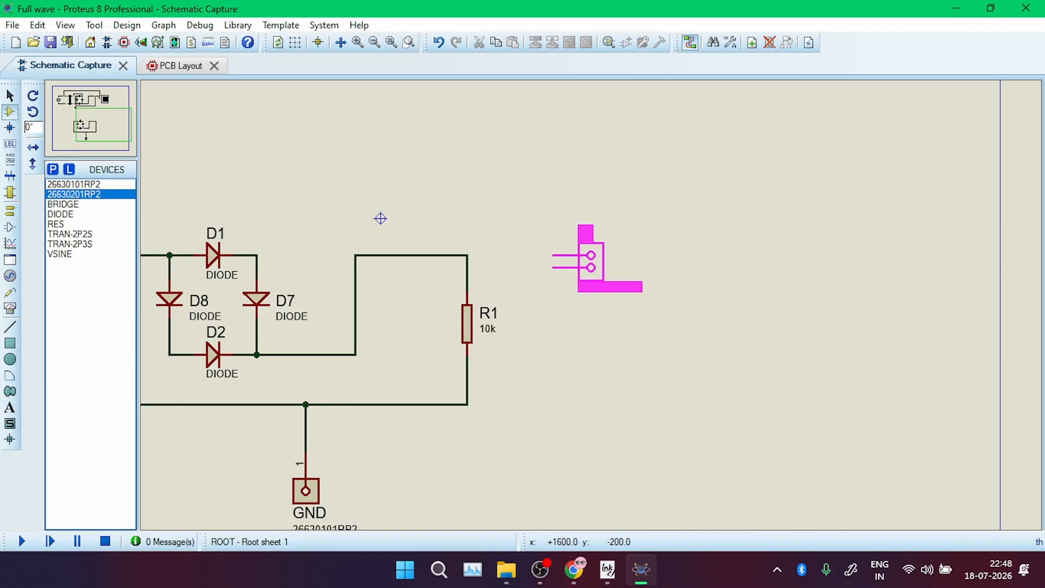
pyautogui.click(583, 235)
pyautogui.doubleClick(591, 256)
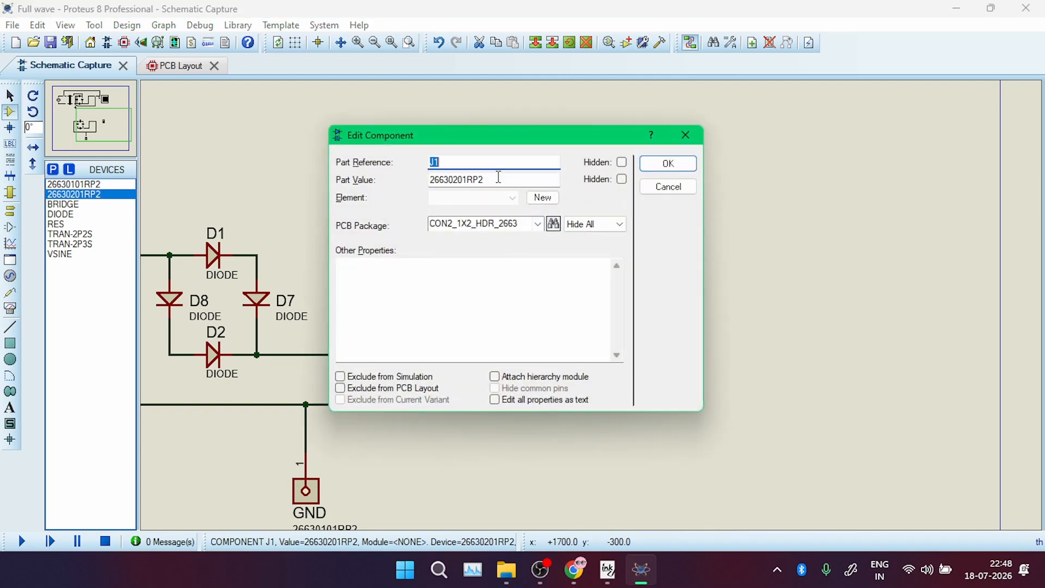
pyautogui.write('TR')
pyautogui.press('BackSpace')
pyautogui.press('BackSpace')
pyautogui.write('RE')
pyautogui.press('Return')
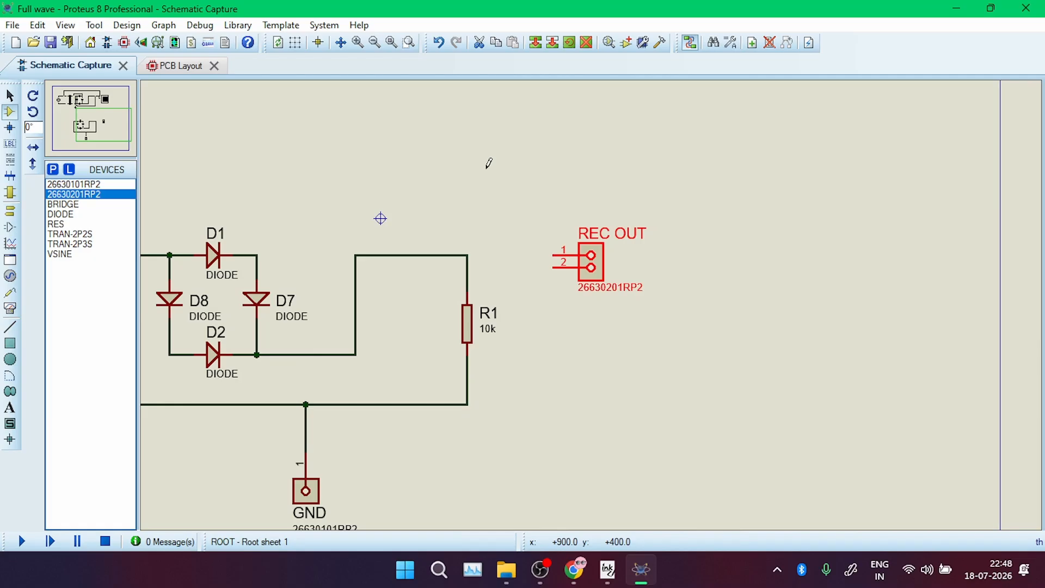
# Change the part reference of the REC OUT two-pin header to TF OUT
pyautogui.scroll(-1, 541, 247)
pyautogui.scroll(1, 593, 300)
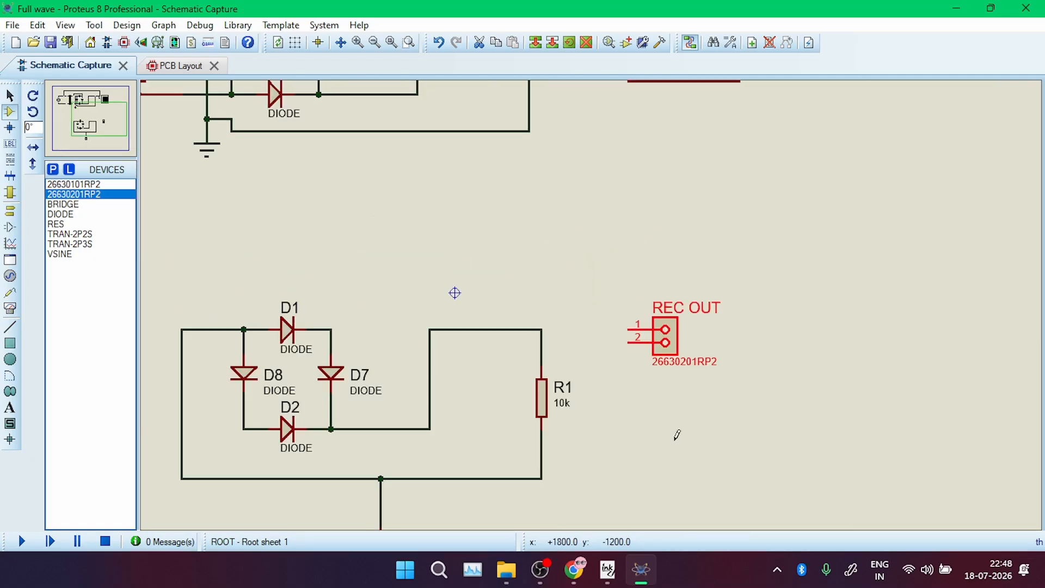
pyautogui.doubleClick(664, 335)
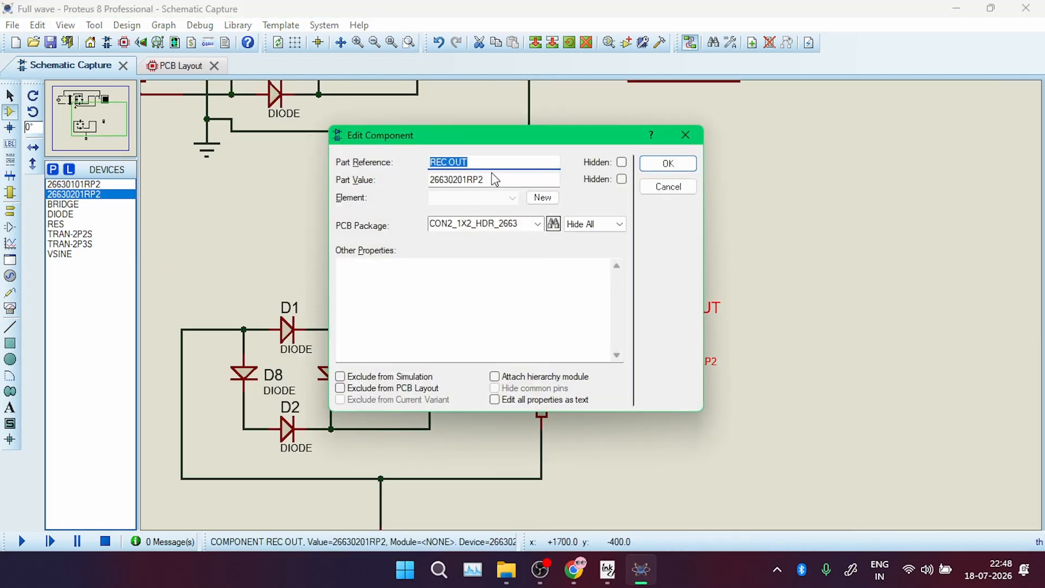
pyautogui.click(450, 162)
pyautogui.press('Return')
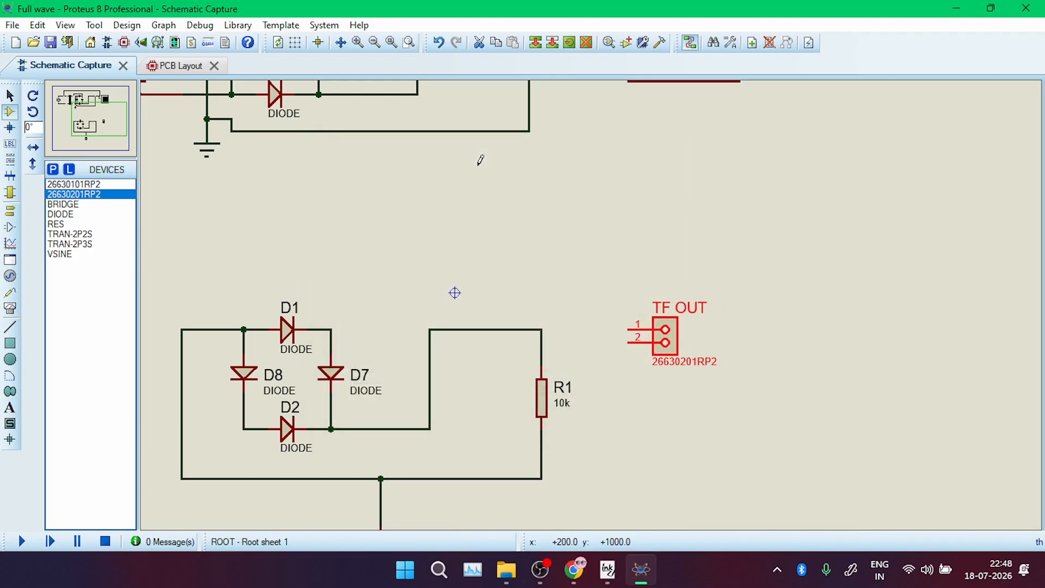
# Place a second 26630201RP2 header directly below the TF OUT header and set its part reference to REC OUT
pyautogui.click(659, 411)
pyautogui.click(665, 418)
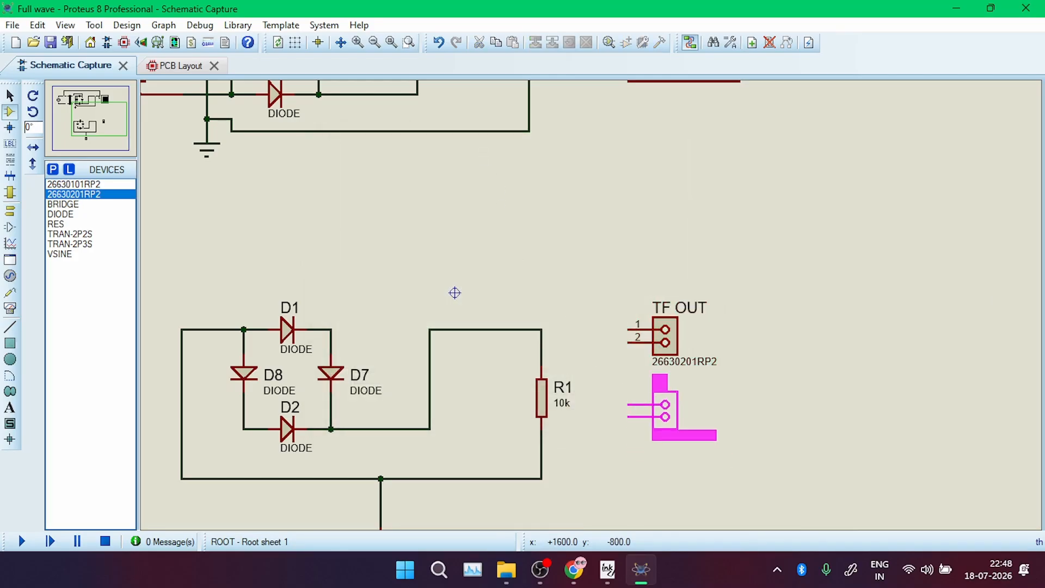
pyautogui.click(666, 404)
pyautogui.click(665, 403)
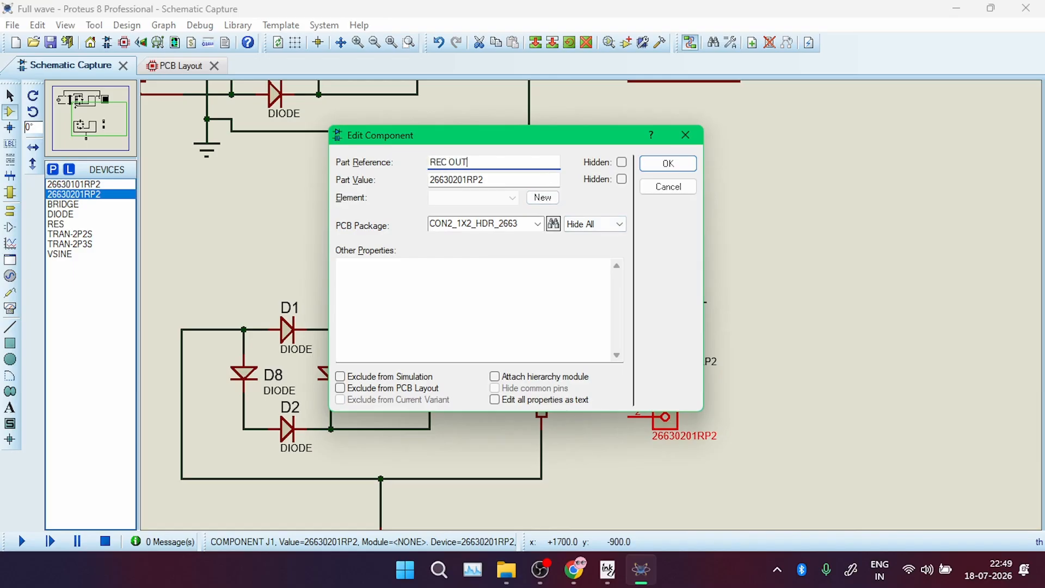
pyautogui.write('REC OUT')
pyautogui.press('Return')
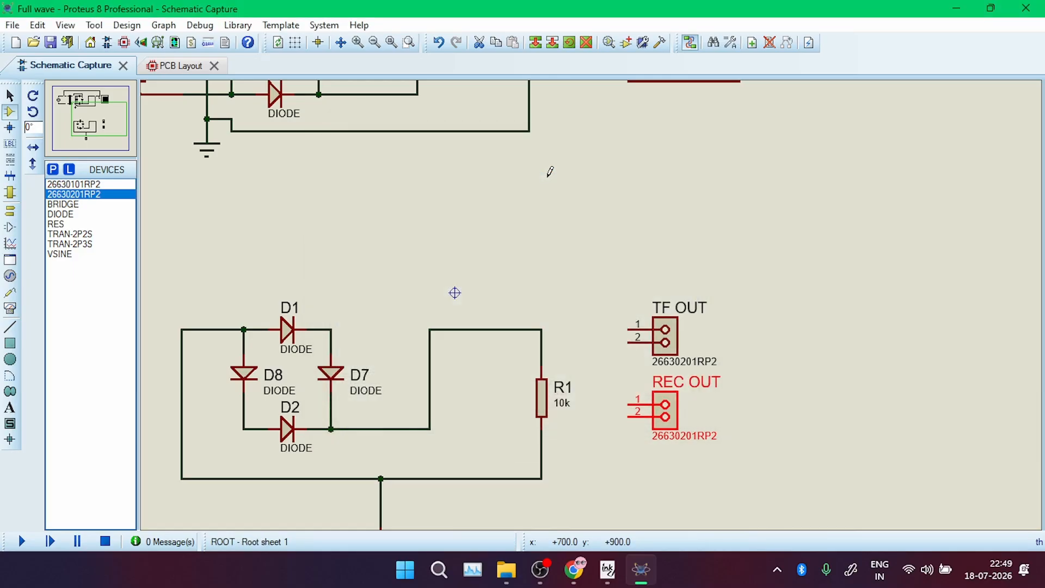
# Wire REC OUT pin 1 to the upper node of R1, and join pin 2 of both output headers to the GND header wire
pyautogui.click(542, 330)
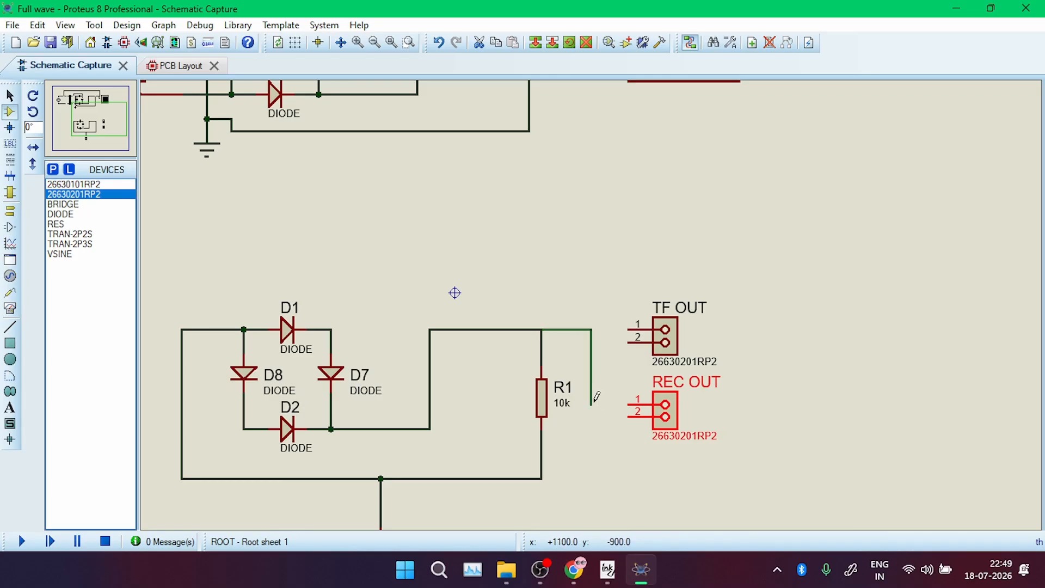
pyautogui.click(633, 406)
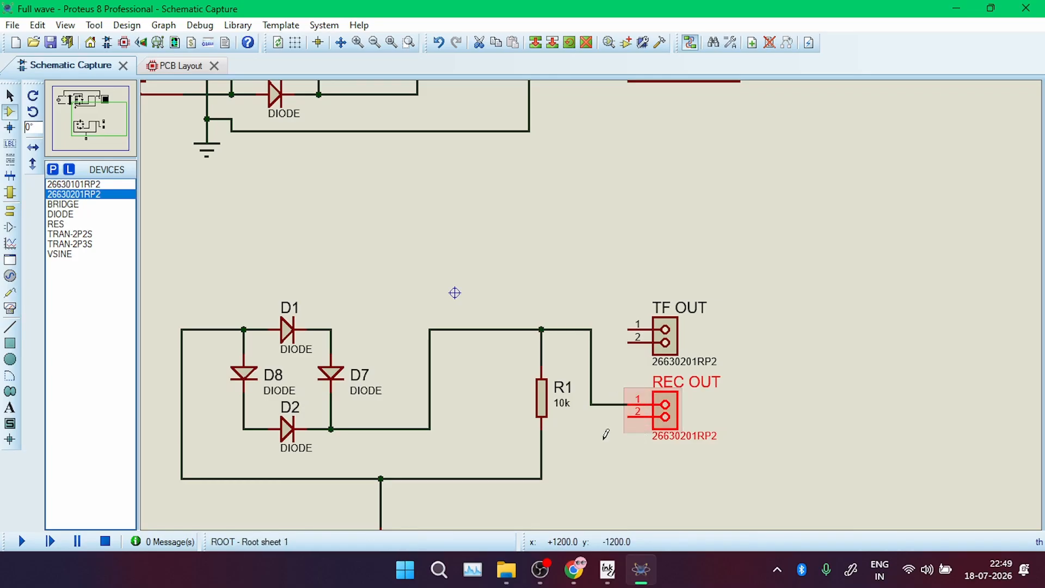
pyautogui.click(628, 415)
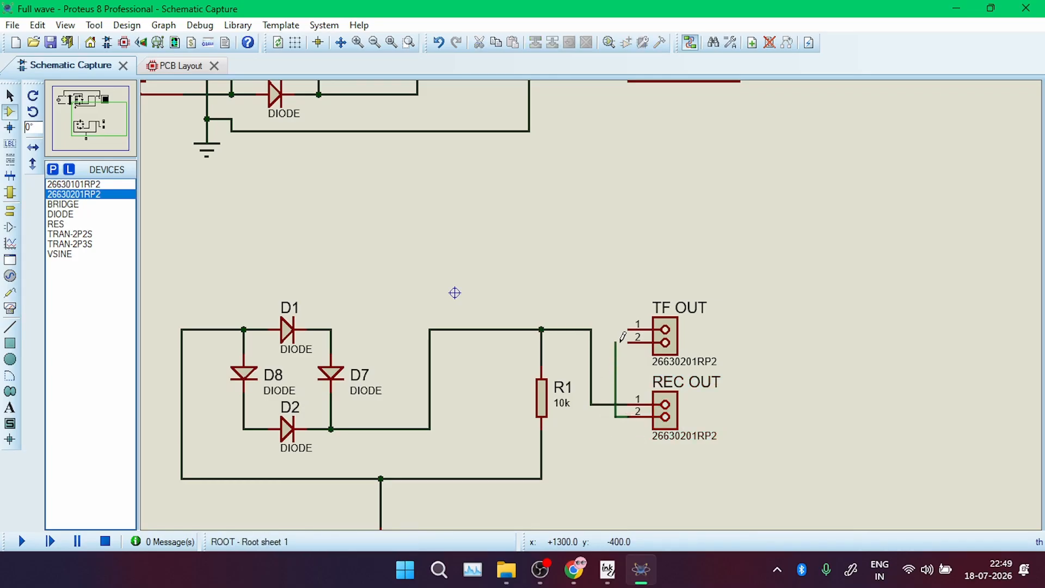
pyautogui.click(627, 342)
pyautogui.click(617, 415)
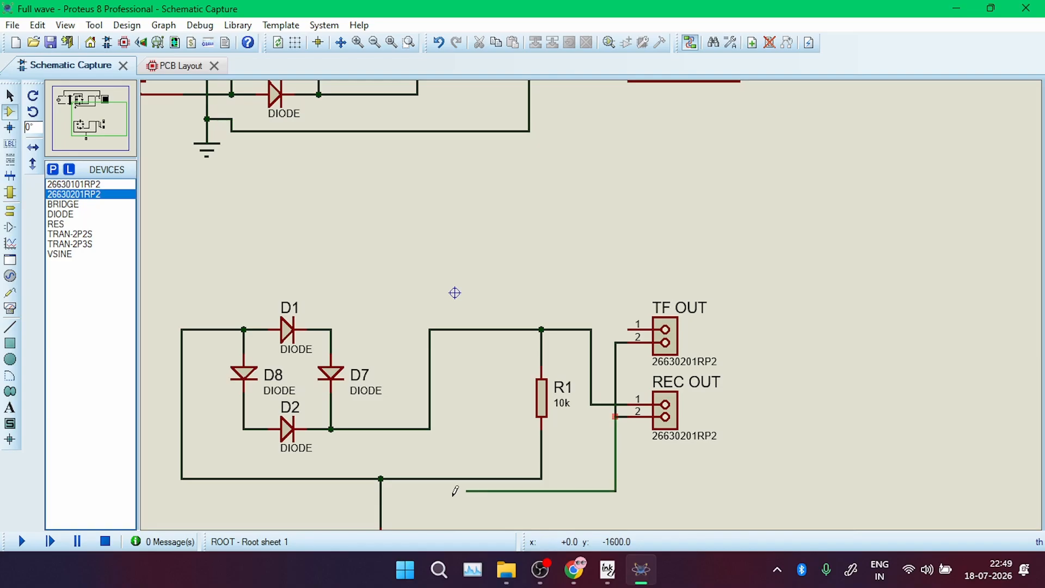
pyautogui.click(382, 503)
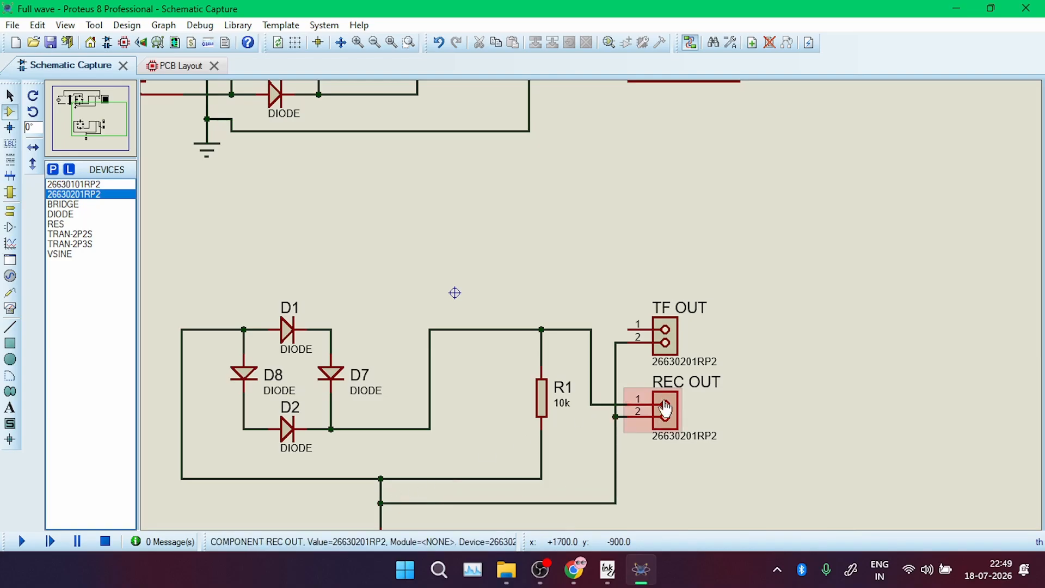
# Place a 26630201RP2 two-pin header on the input side of the bridge and rotate it 180 degrees so its pins face the diodes
pyautogui.scroll(-1, 329, 334)
pyautogui.scroll(1, 377, 330)
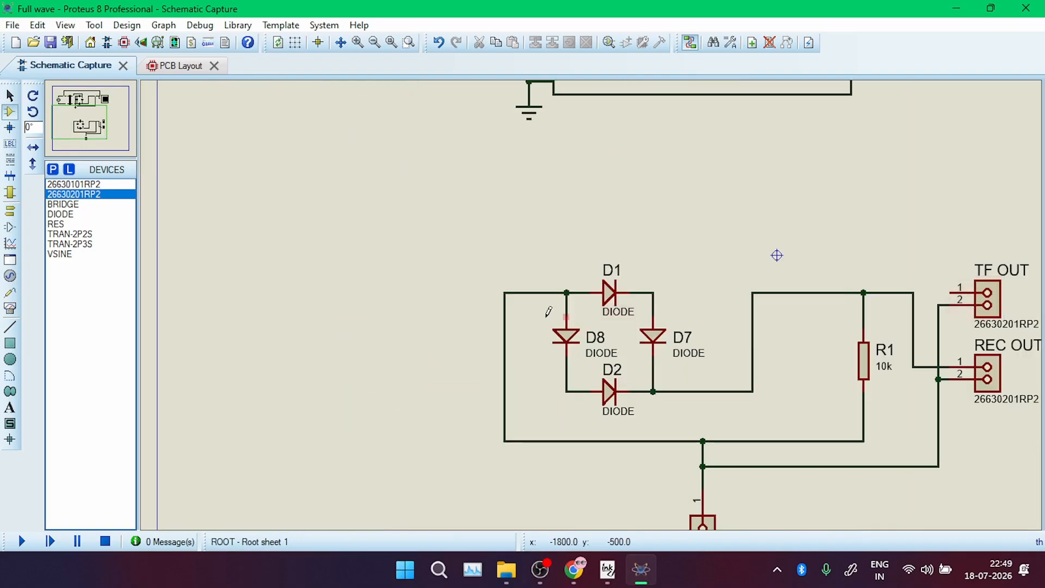
pyautogui.click(456, 355)
pyautogui.click(406, 360)
pyautogui.rightClick(419, 360)
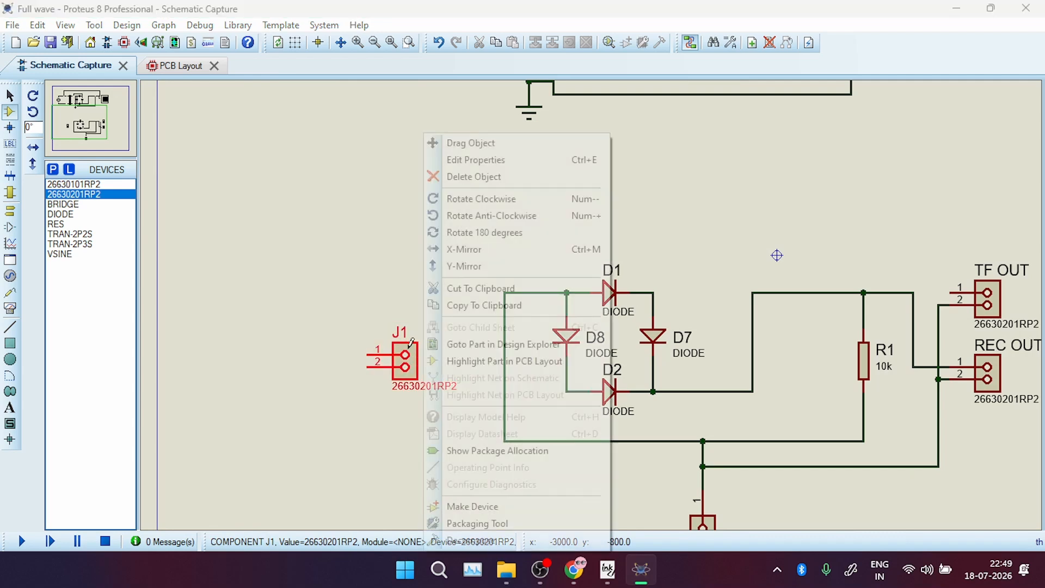
pyautogui.click(507, 231)
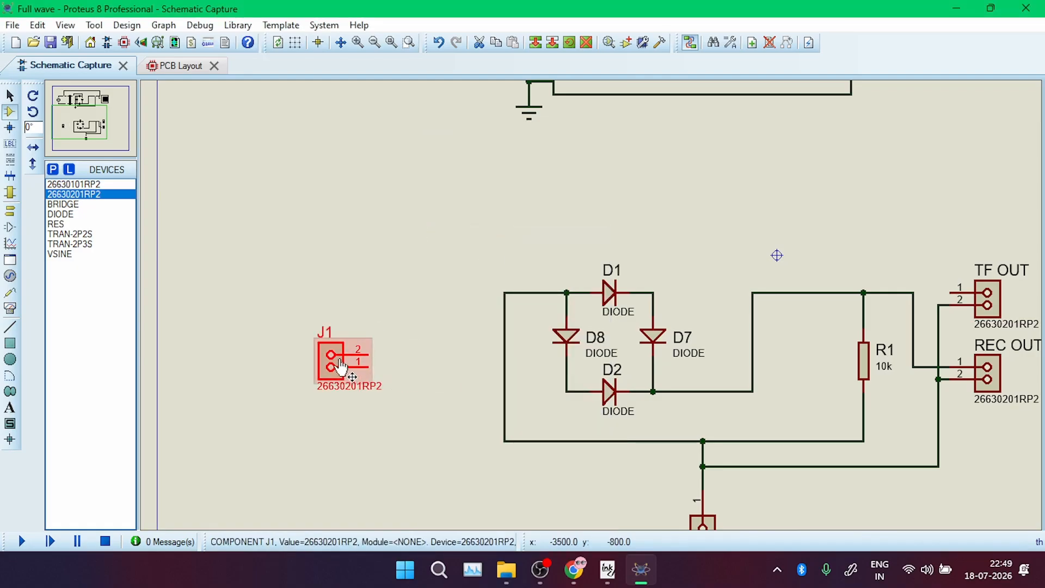
# Mirror the input-side header vertically so pin 1 is above pin 2, and move it slightly closer to the bridge
pyautogui.rightClick(343, 362)
pyautogui.click(401, 271)
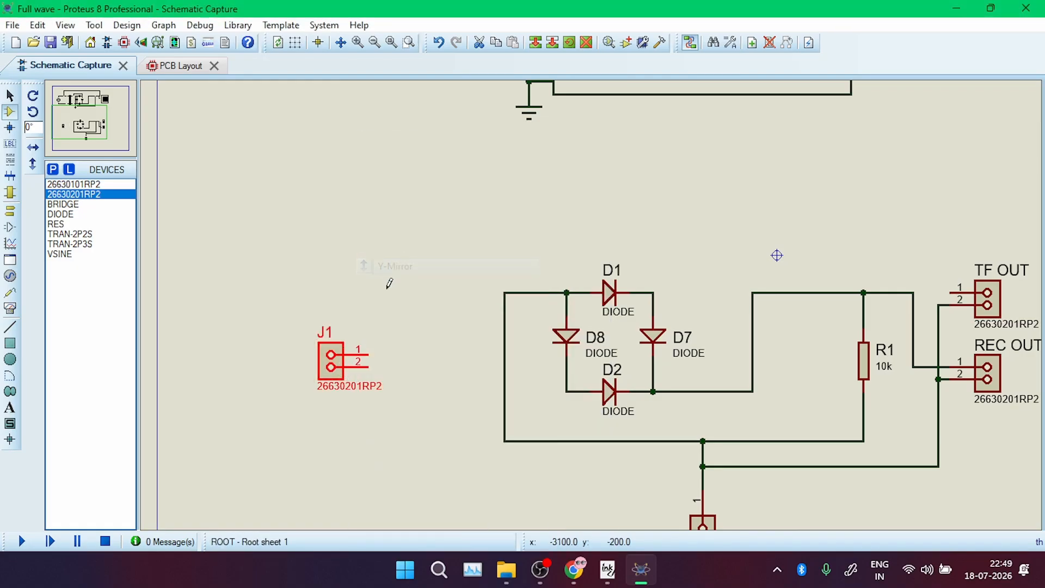
pyautogui.rightClick(341, 360)
pyautogui.click(430, 146)
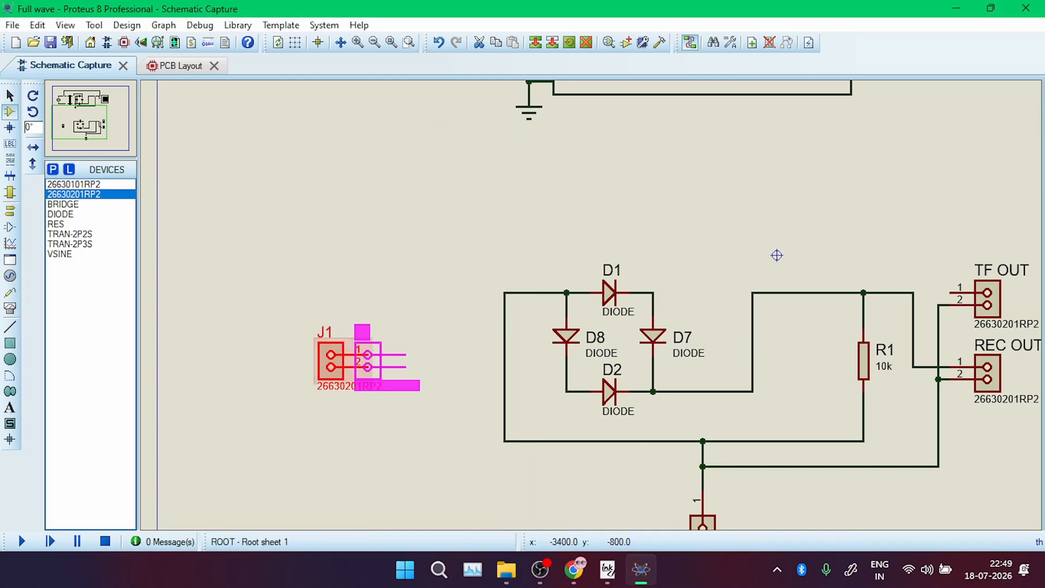
pyautogui.click(370, 363)
# Set the part reference of the input-side two-pin header to BRIDGE IN
pyautogui.doubleClick(389, 357)
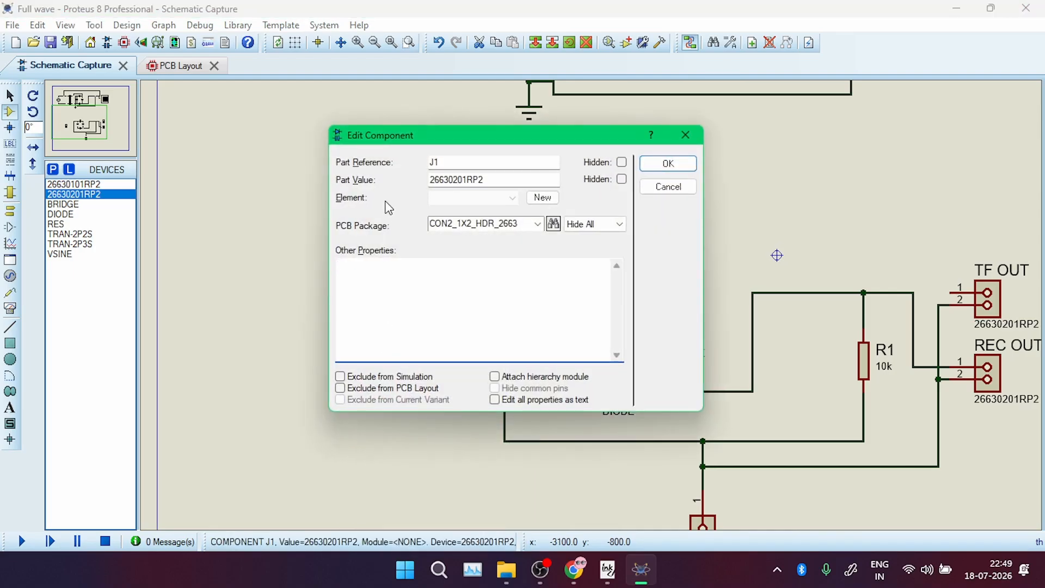
pyautogui.click(445, 165)
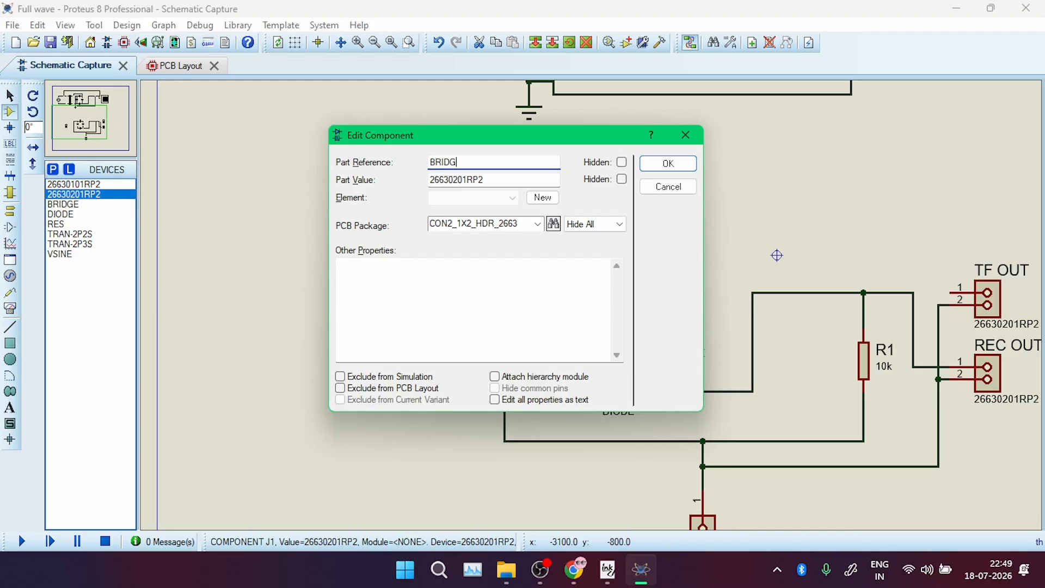
pyautogui.press('Return')
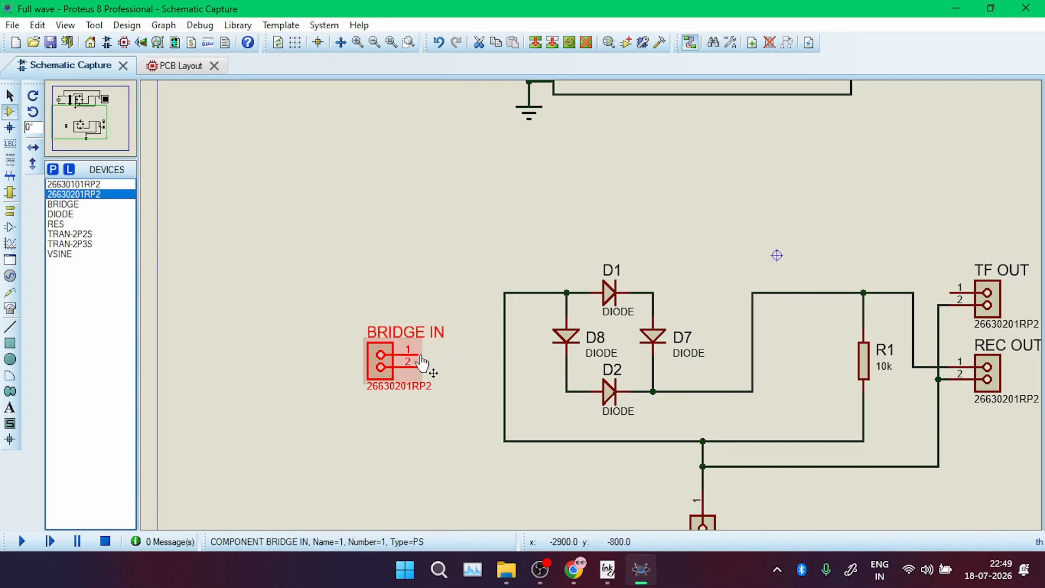
# Wire BRIDGE IN pin 1 to the D1–D7 junction over the top of the bridge, and pin 2 to the D8–D2 junction from below
pyautogui.click(466, 346)
pyautogui.click(428, 355)
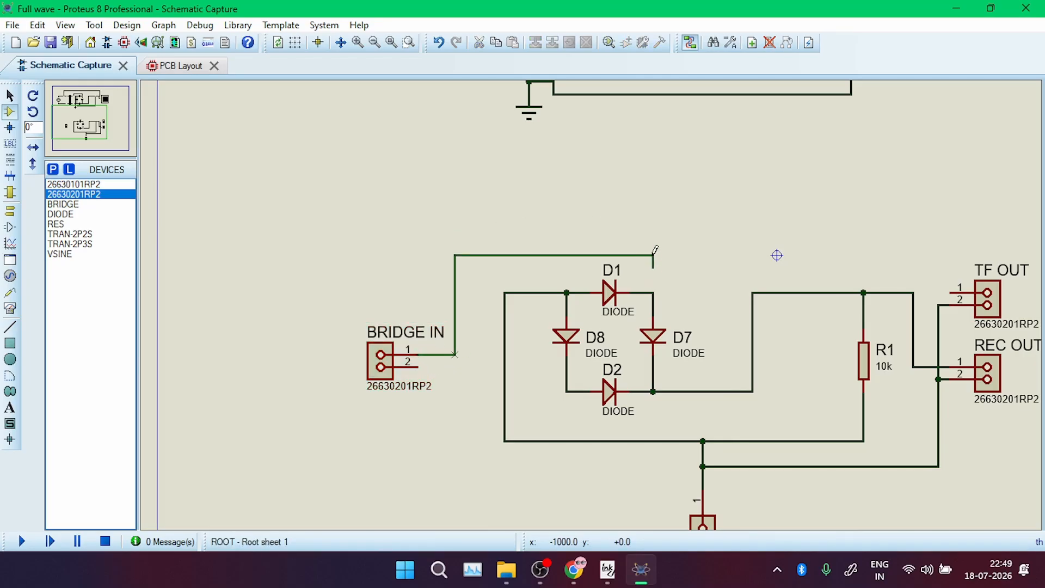
pyautogui.click(654, 290)
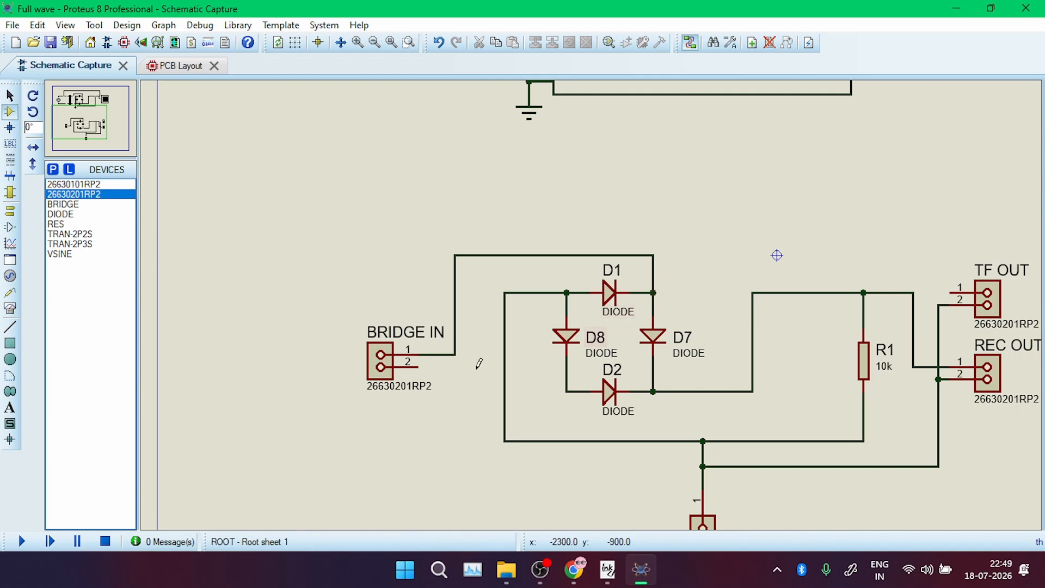
pyautogui.click(418, 367)
pyautogui.click(455, 366)
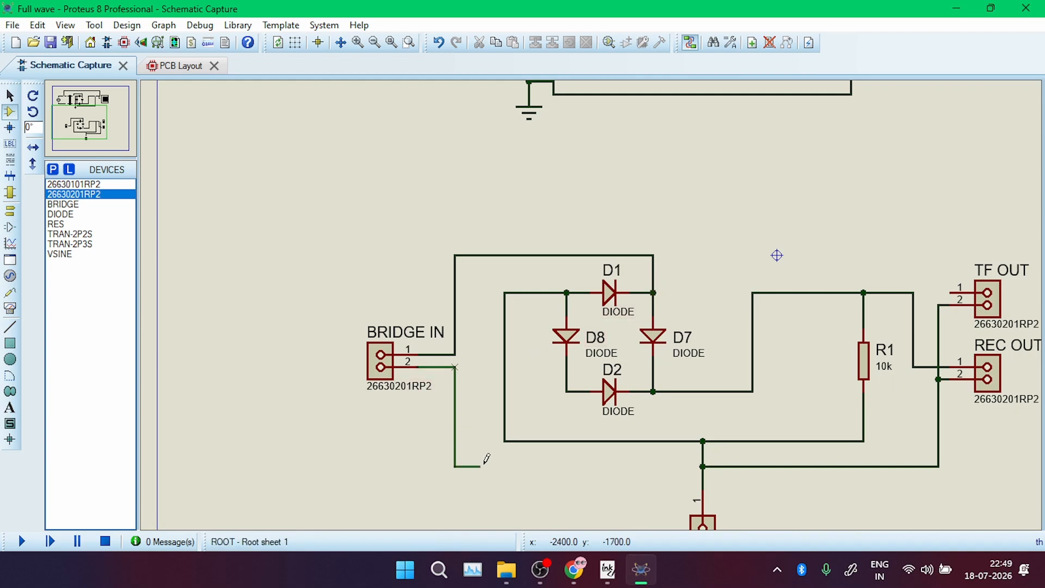
pyautogui.click(566, 390)
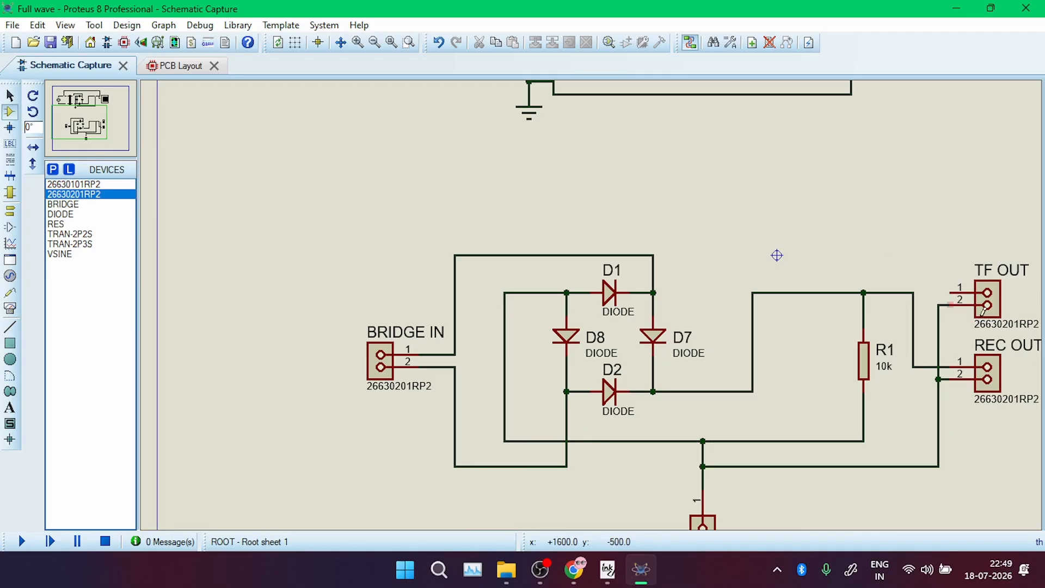
# Start a wire from pin 1 of the TF OUT header, running up and back over the circuit toward the bridge input side
pyautogui.click(950, 292)
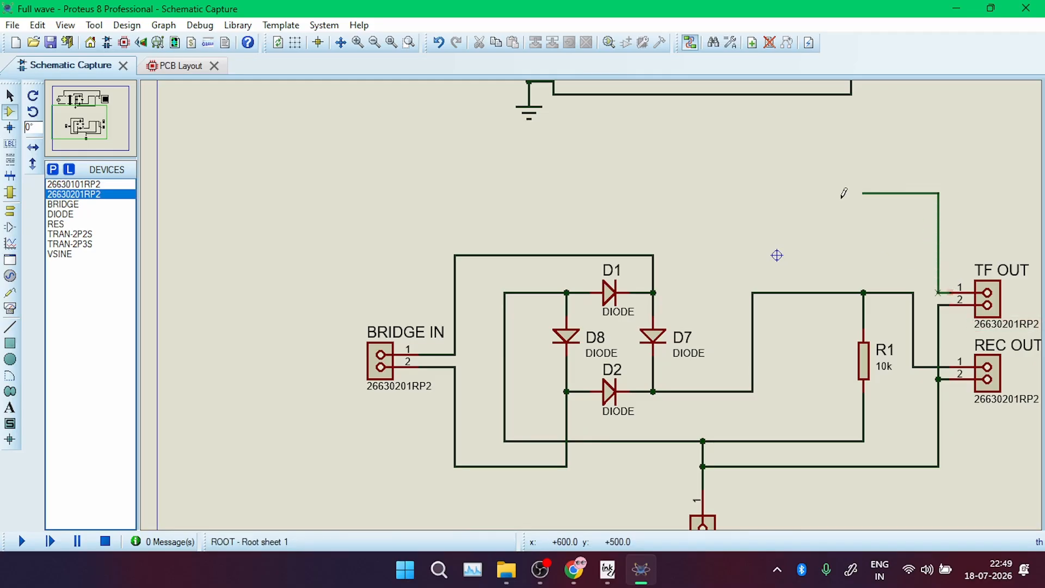
# Finish the wire from TF OUT pin 1 at the corner above D7 on the BRIDGE IN pin 1 wire
pyautogui.click(654, 254)
pyautogui.scroll(-1, 730, 245)
pyautogui.scroll(1, 717, 273)
pyautogui.scroll(-1, 593, 299)
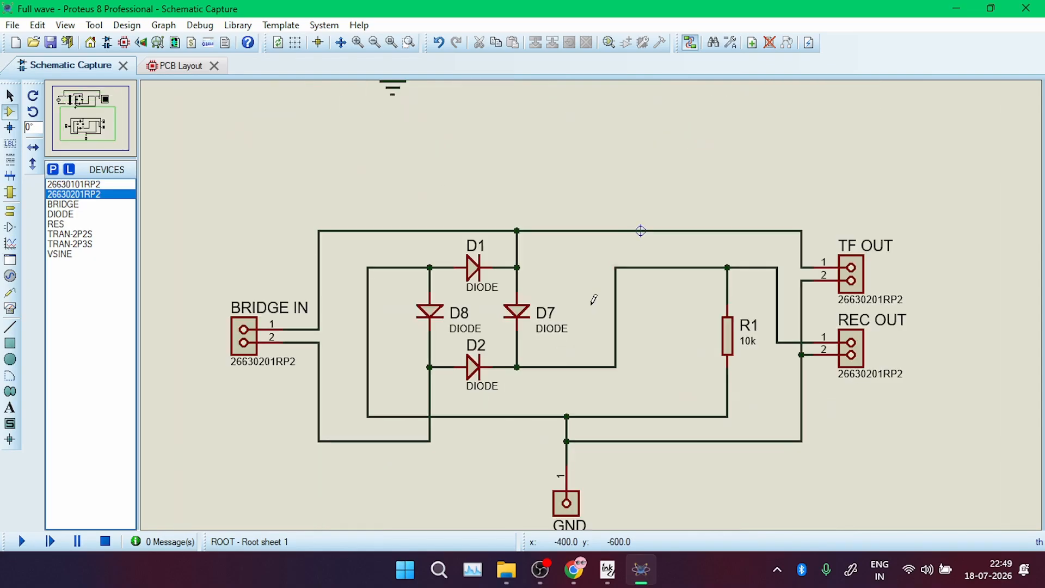
pyautogui.scroll(1, 605, 420)
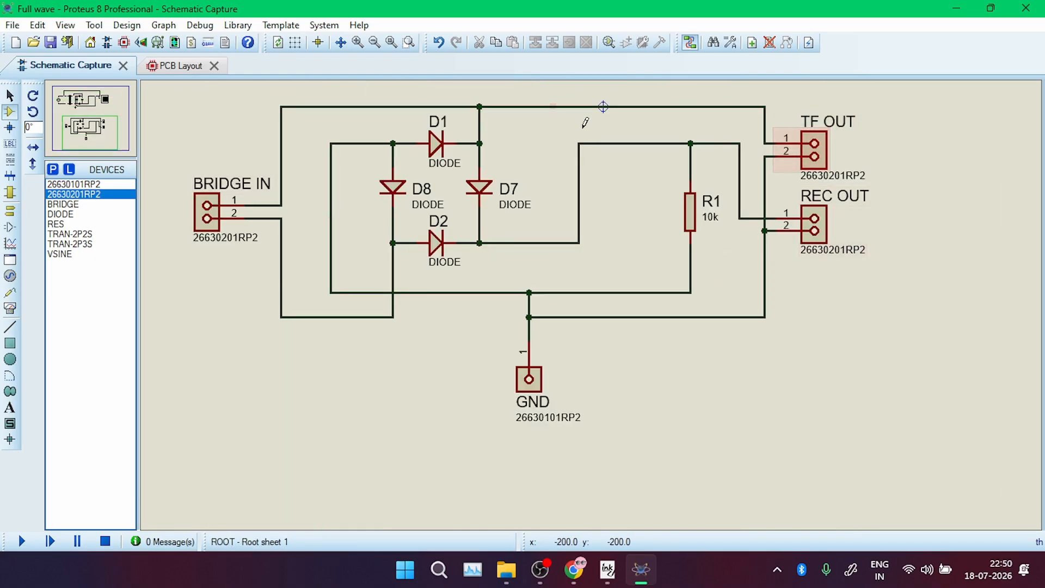
# Switch to the PCB layout and start placing a box graphic
pyautogui.click(152, 68)
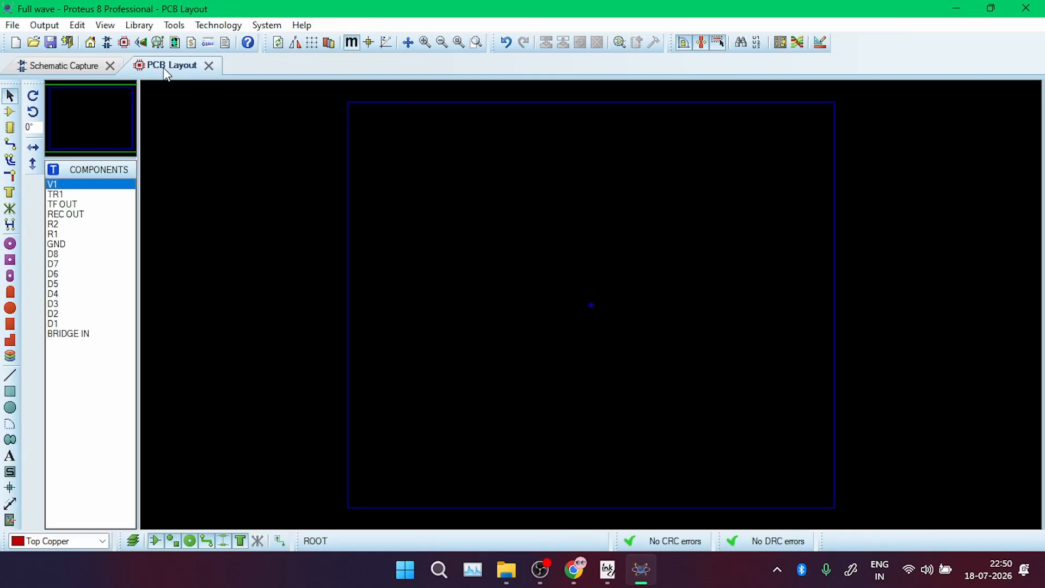
pyautogui.rightClick(521, 189)
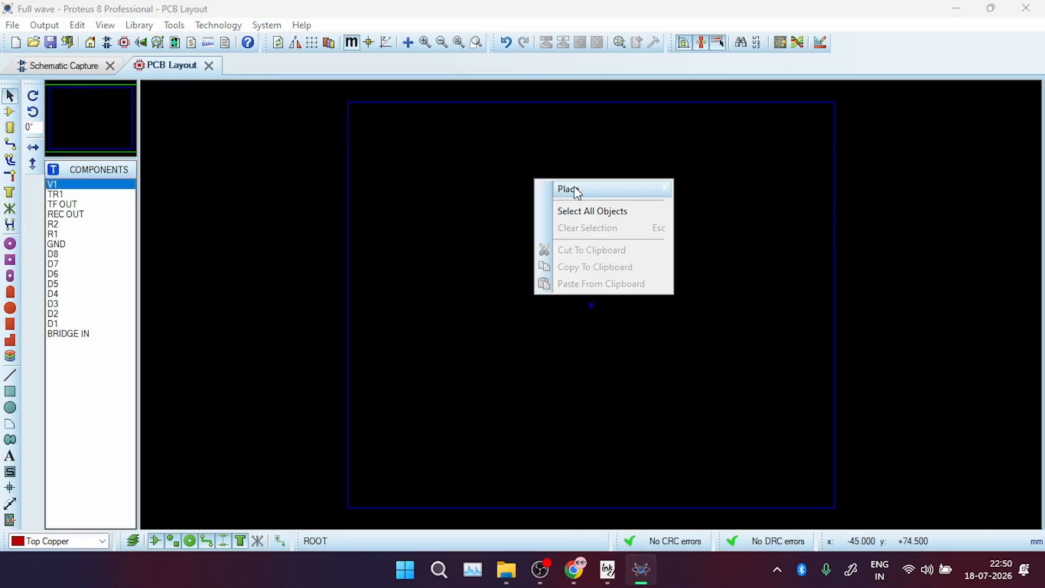
pyautogui.moveTo(578, 191)
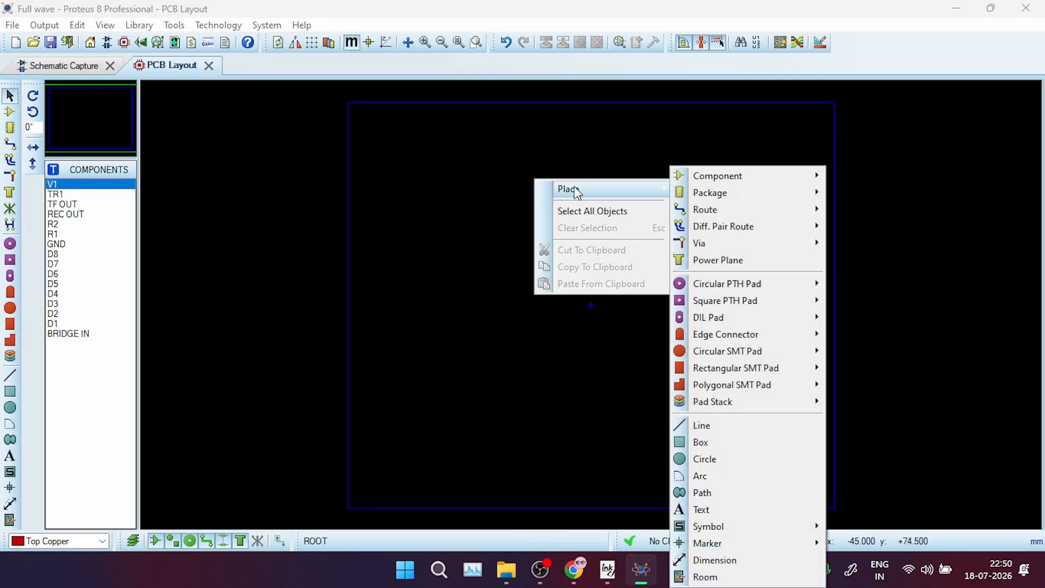
pyautogui.click(702, 442)
pyautogui.moveTo(448, 123); pyautogui.dragTo(758, 279)
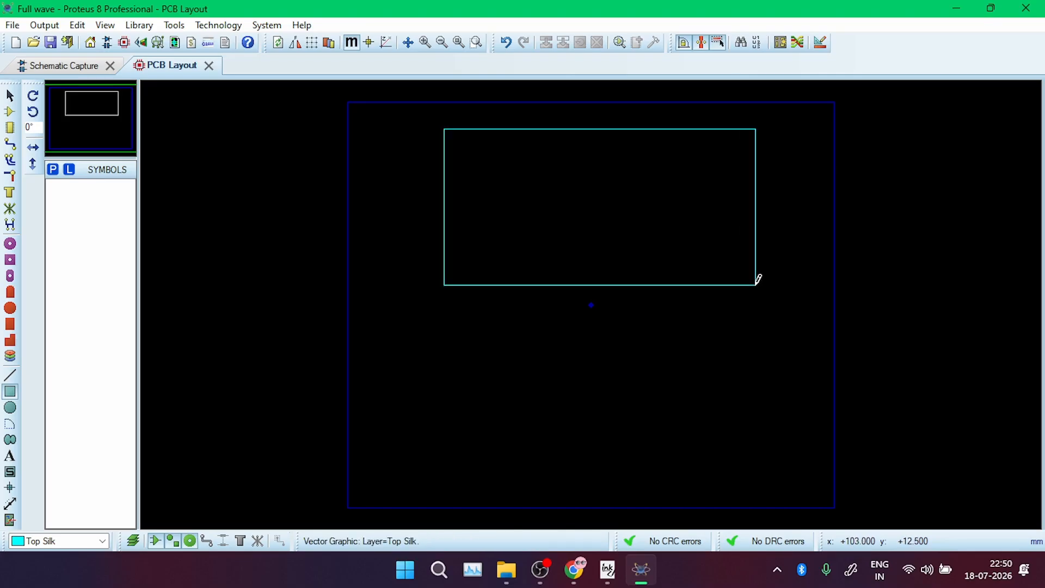
pyautogui.rightClick(758, 279)
pyautogui.click(816, 336)
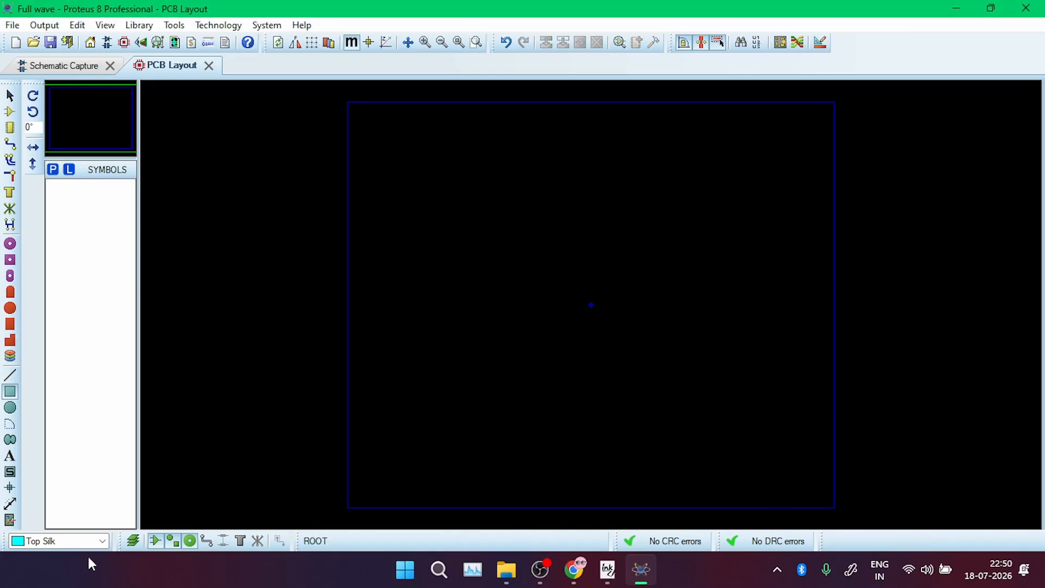
# Draw a wide rectangular board outline on the Board Edge layer in the upper half of the work area
pyautogui.click(75, 544)
pyautogui.click(80, 524)
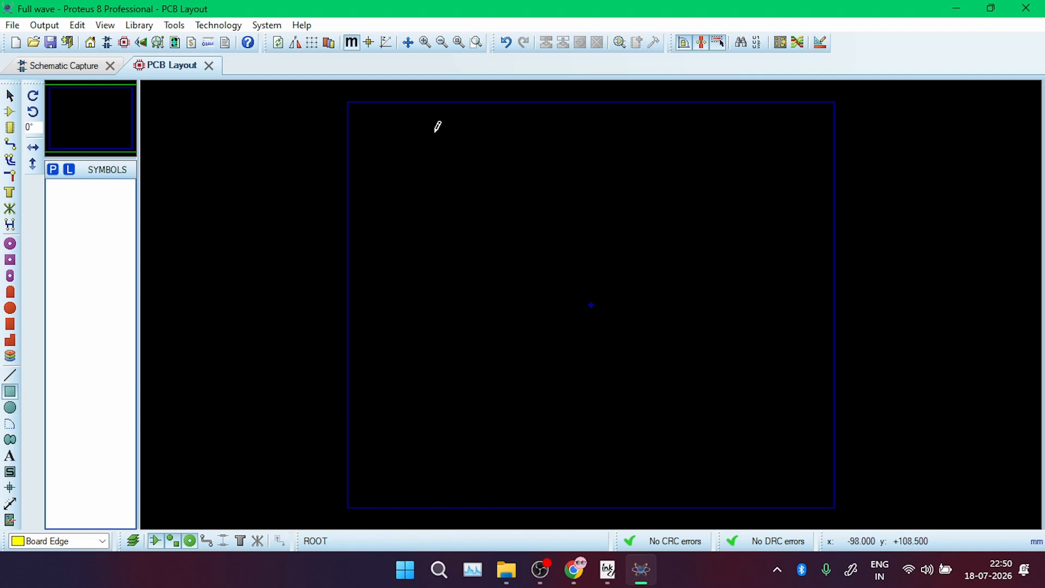
pyautogui.moveTo(435, 131); pyautogui.dragTo(759, 270)
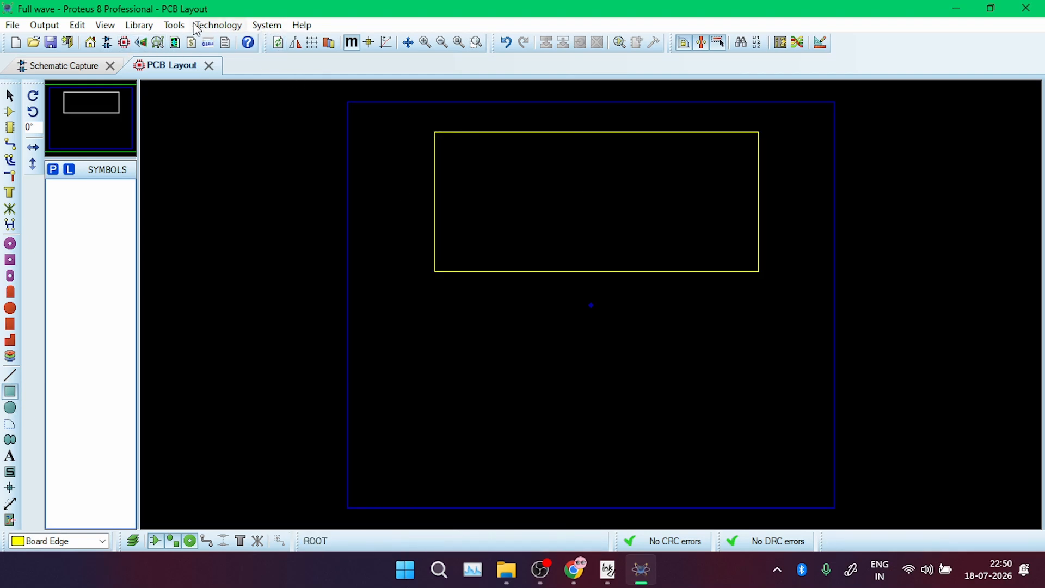
# Auto-place the components on the board, excluding D5, D6, D7, D8 and R2
pyautogui.click(173, 25)
pyautogui.click(231, 279)
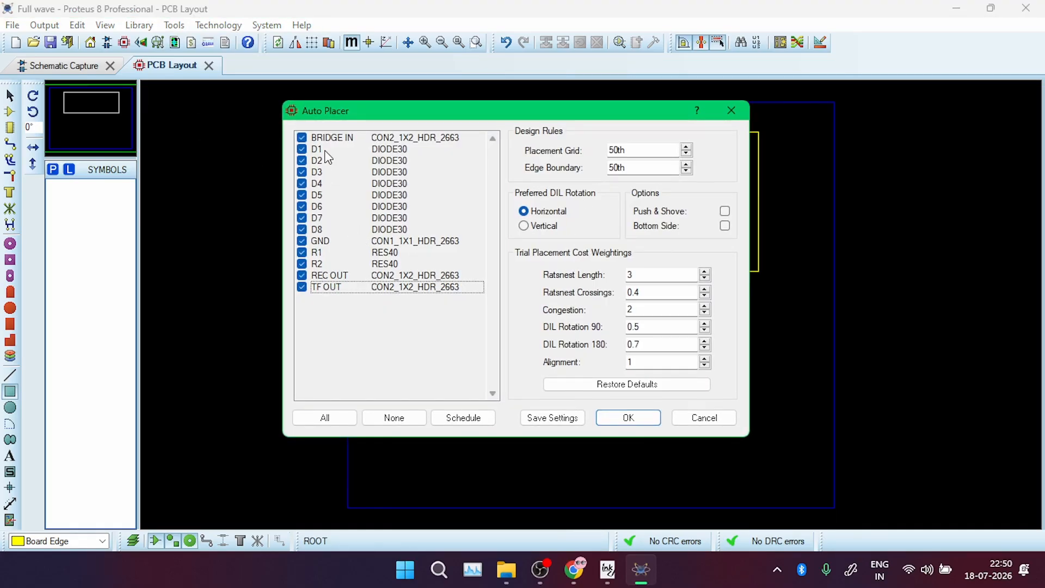
pyautogui.click(319, 197)
pyautogui.click(318, 209)
pyautogui.click(319, 221)
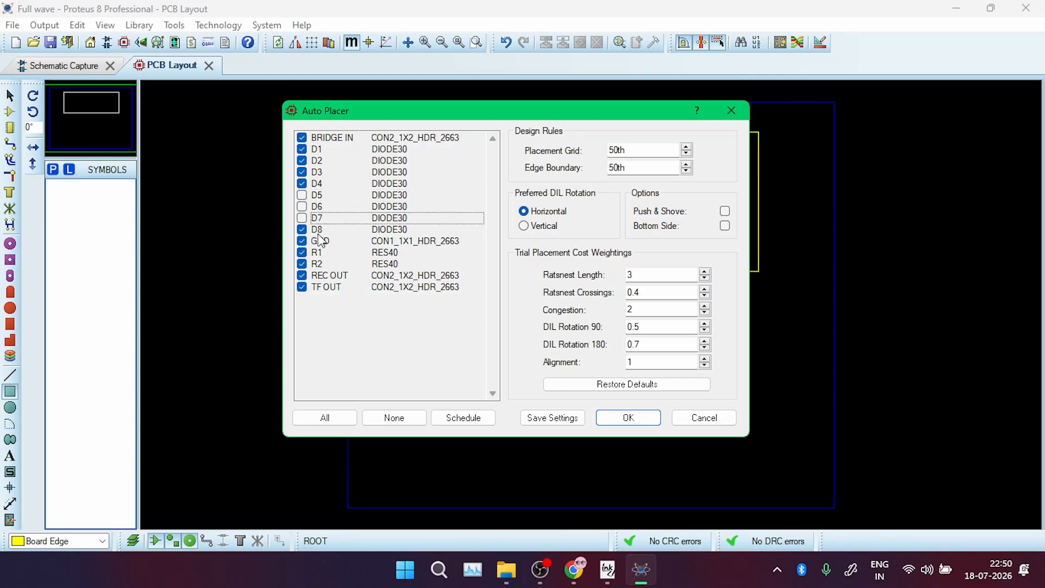
pyautogui.click(320, 231)
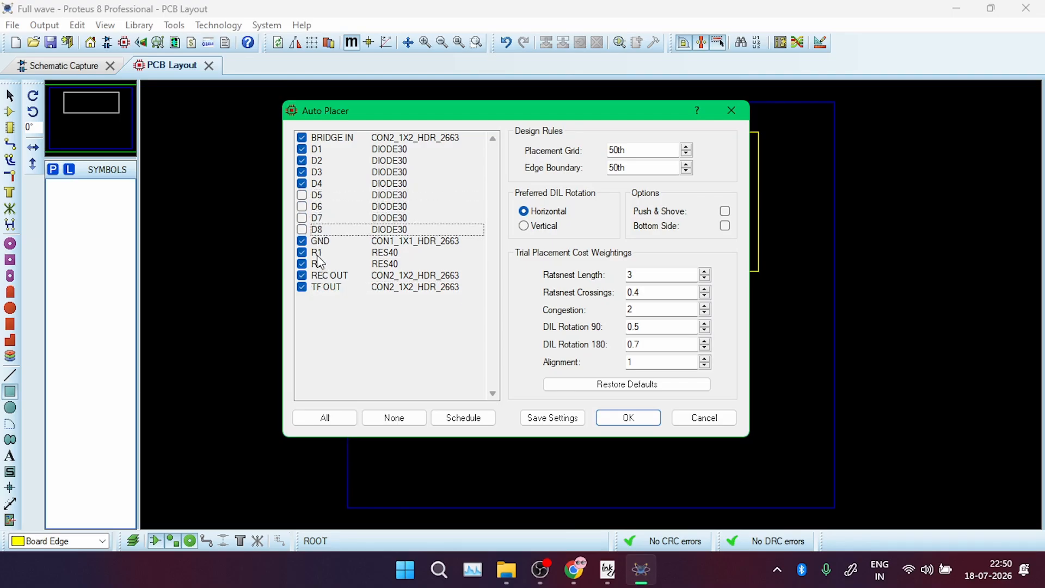
pyautogui.click(321, 267)
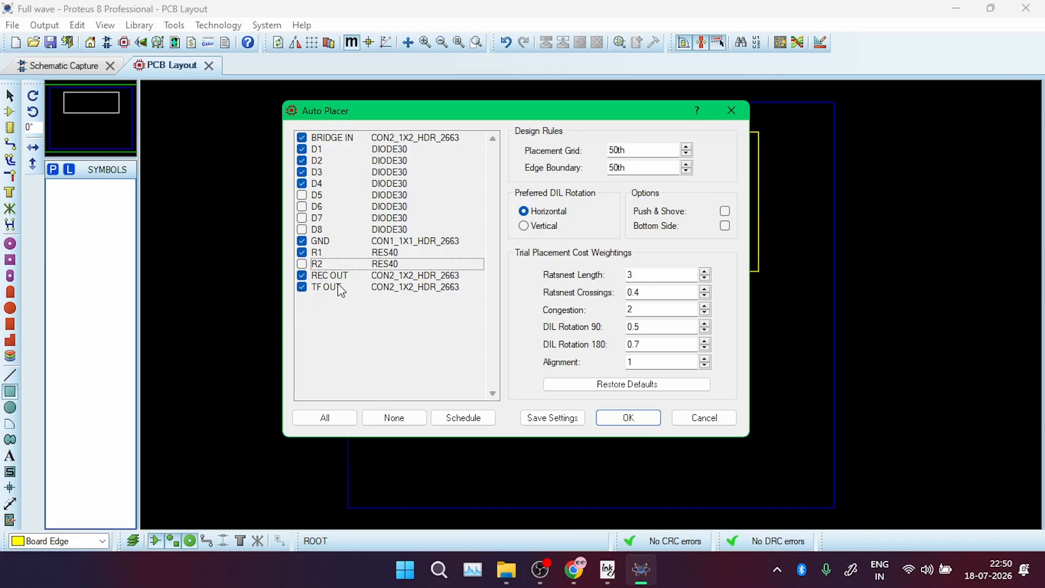
pyautogui.click(621, 424)
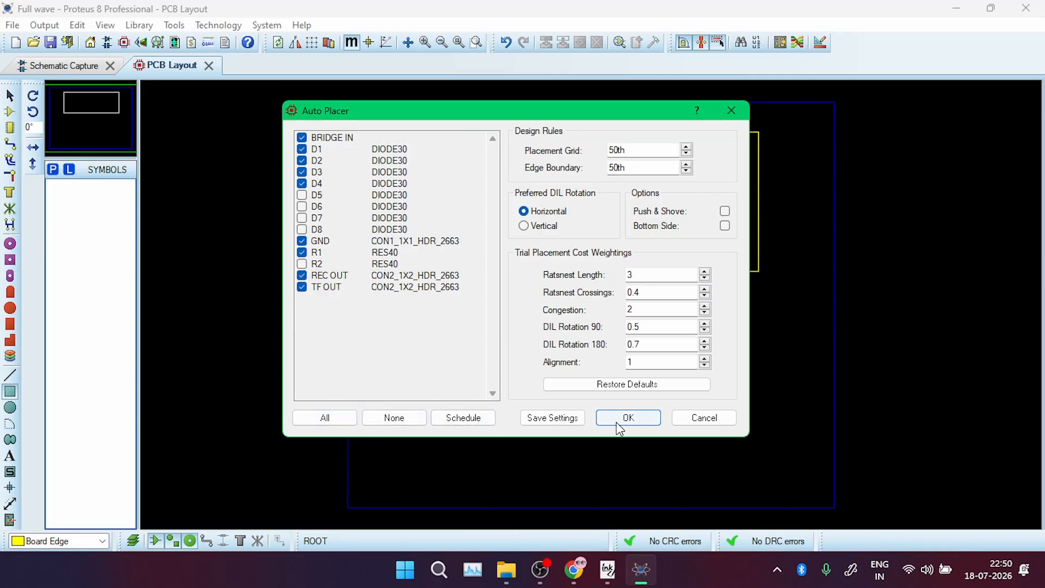
pyautogui.scroll(5, 593, 297)
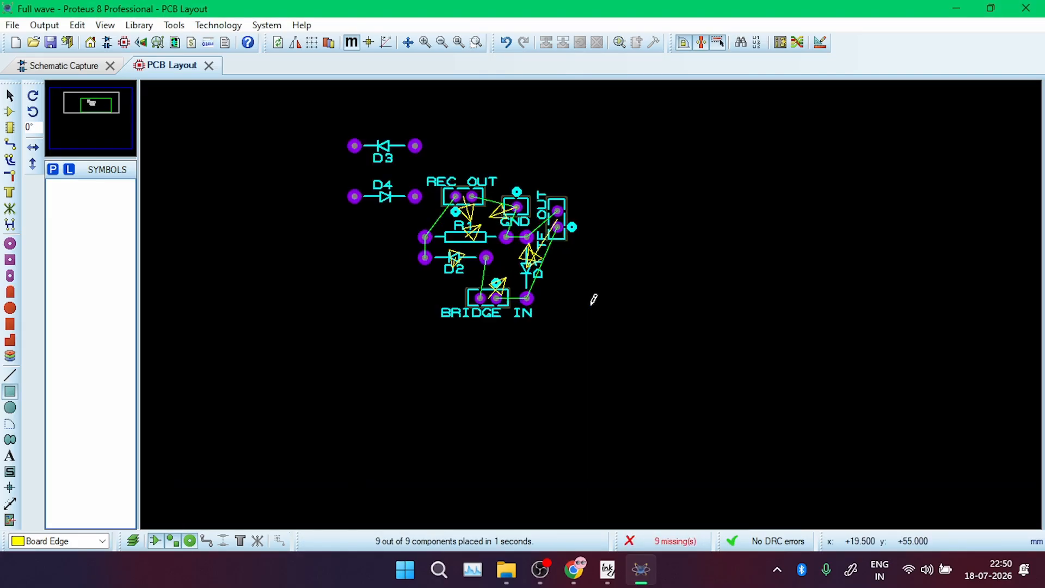
pyautogui.scroll(-1, 442, 186)
pyautogui.scroll(1, 498, 224)
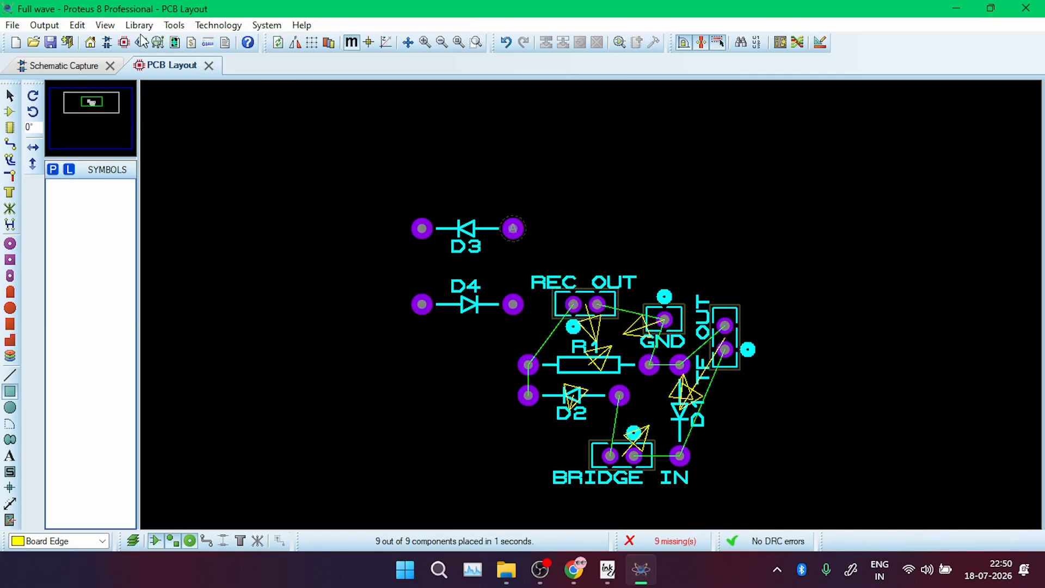
# In the schematic's upper simulation circuit, rename diode D4 as D7 and diode D3 as D8, accepting the duplicate references
pyautogui.click(85, 64)
pyautogui.scroll(-3, 590, 230)
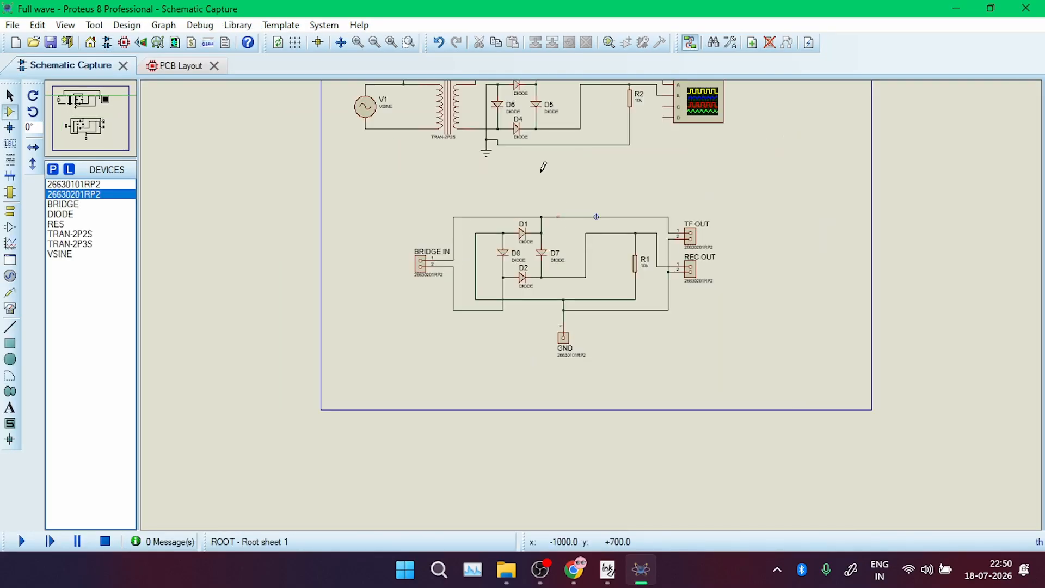
pyautogui.scroll(2, 593, 299)
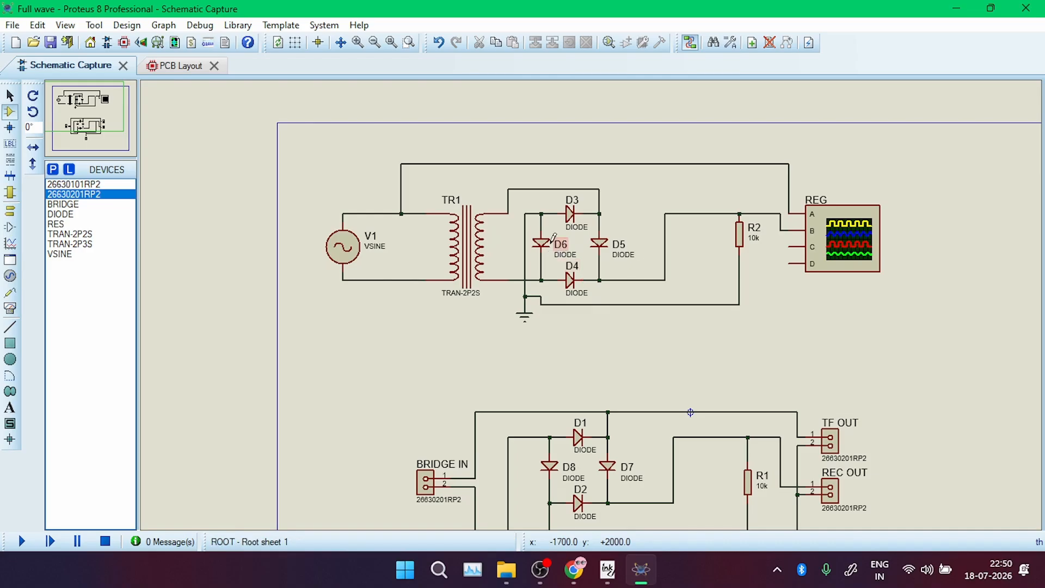
pyautogui.click(575, 282)
pyautogui.click(573, 275)
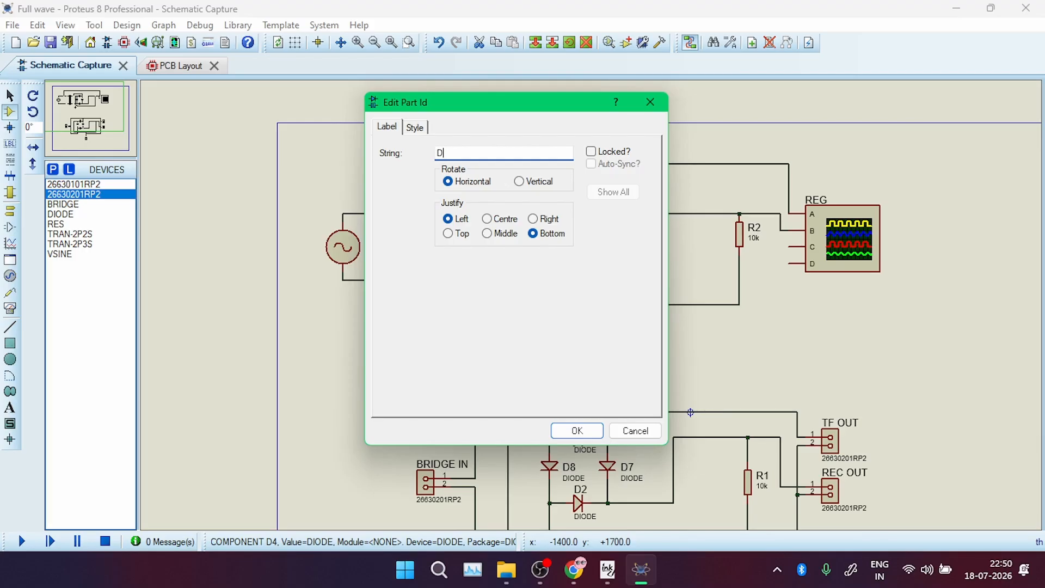
pyautogui.write('D7')
pyautogui.press('Return')
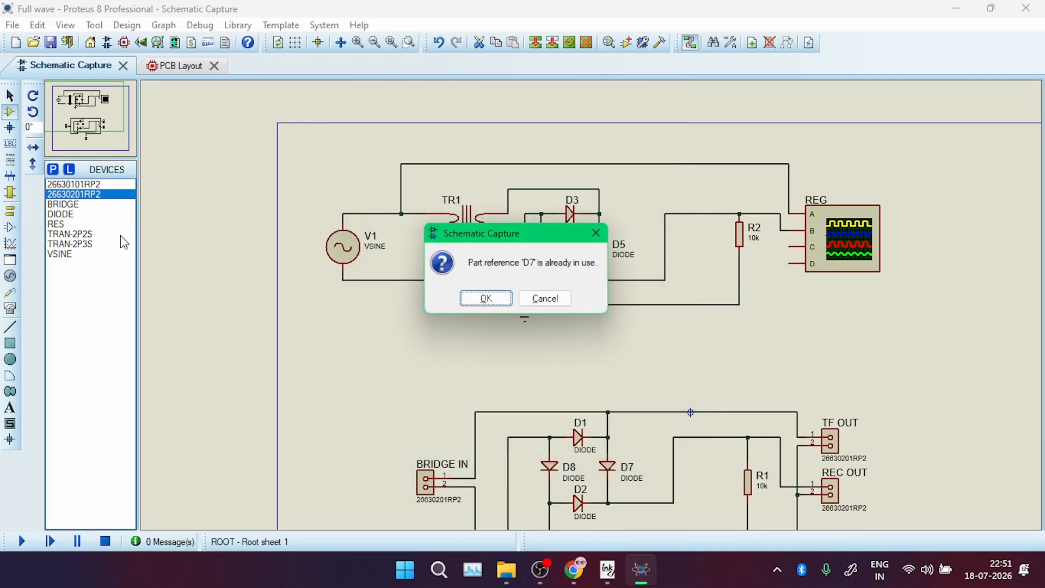
pyautogui.click(485, 299)
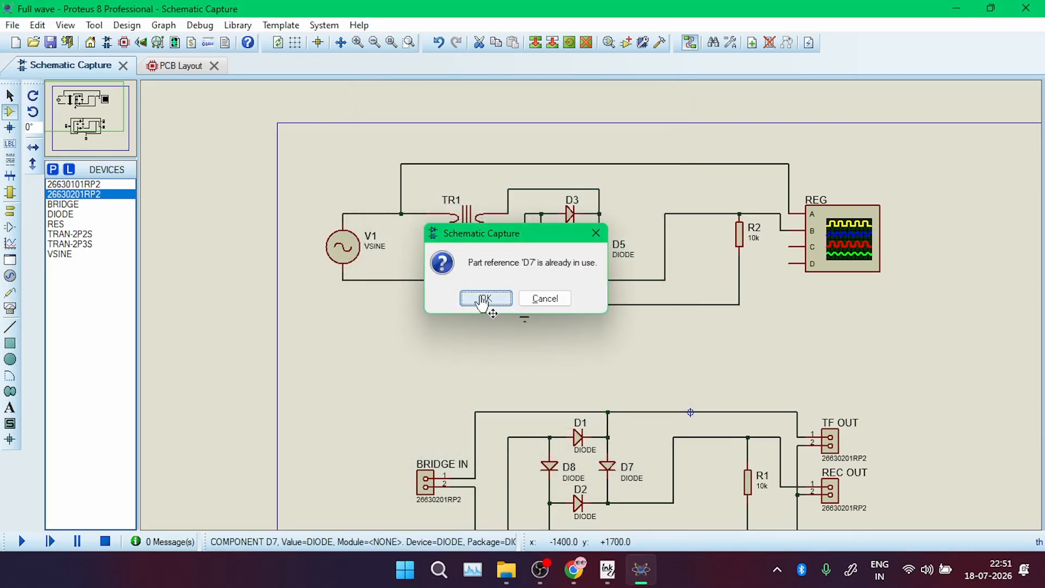
pyautogui.doubleClick(575, 206)
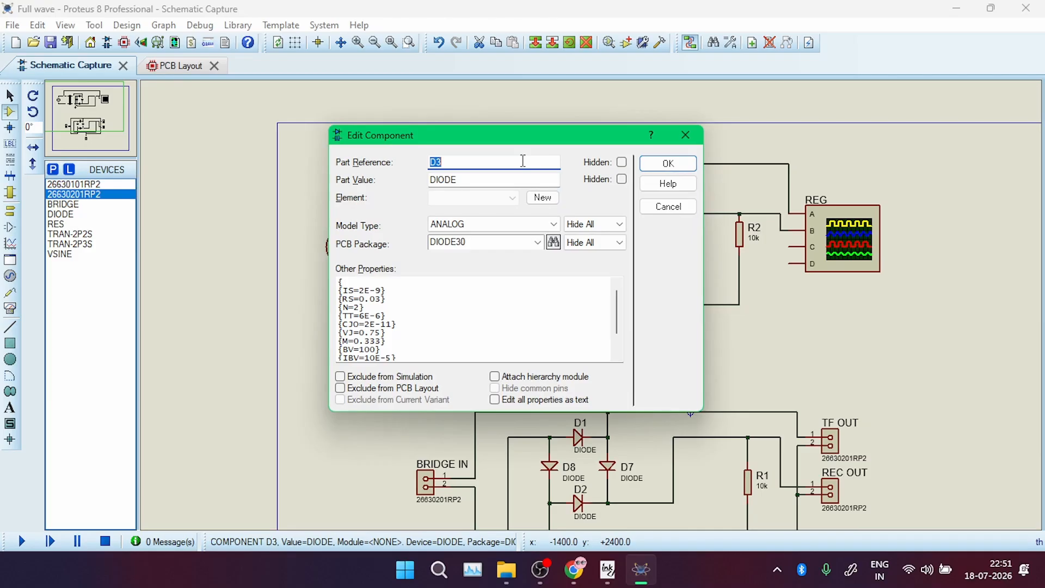
pyautogui.press('Return')
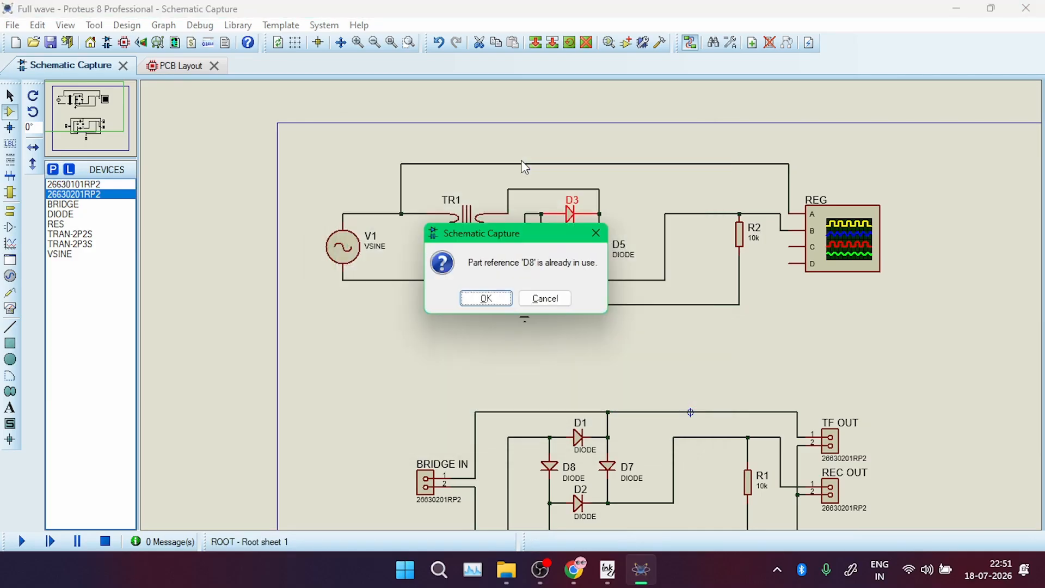
pyautogui.click(485, 298)
# In the lower bridge circuit with the connectors, rename diode D7 as D3 and diode D8 as D4
pyautogui.scroll(2, 599, 305)
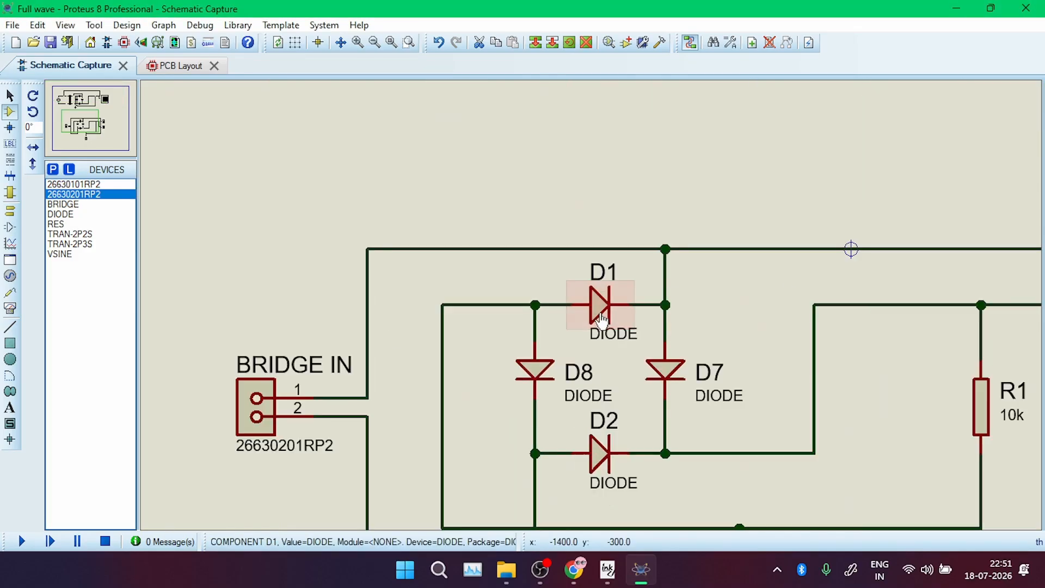
pyautogui.doubleClick(666, 378)
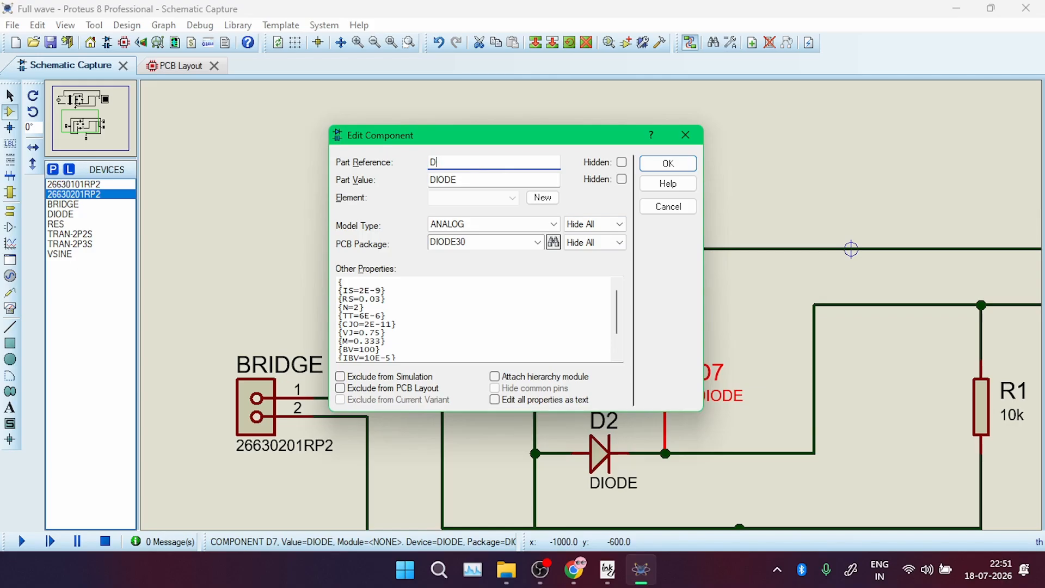
pyautogui.write('D3')
pyautogui.press('Return')
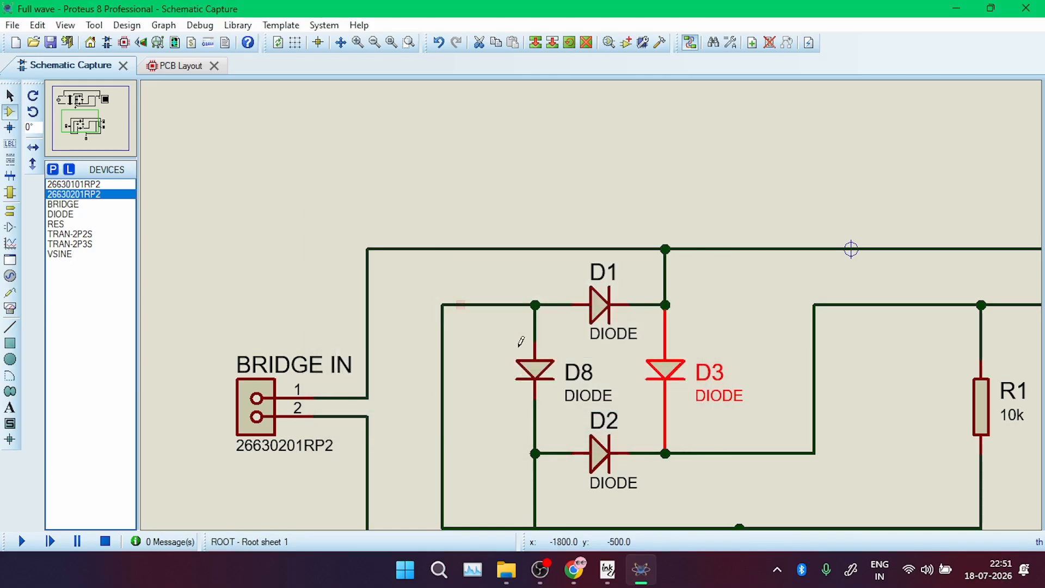
pyautogui.doubleClick(520, 343)
pyautogui.write('D4')
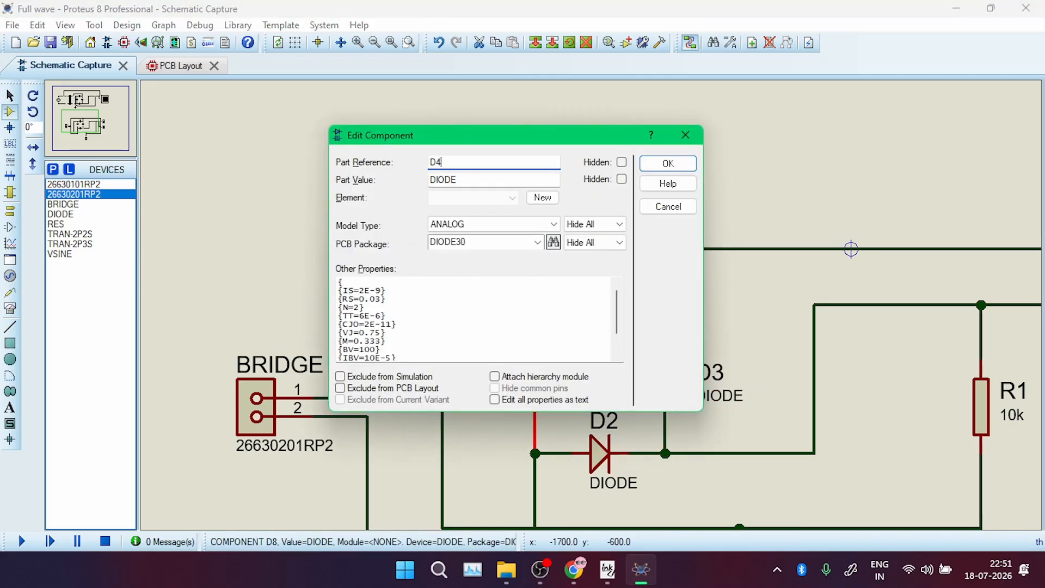
pyautogui.press('Return')
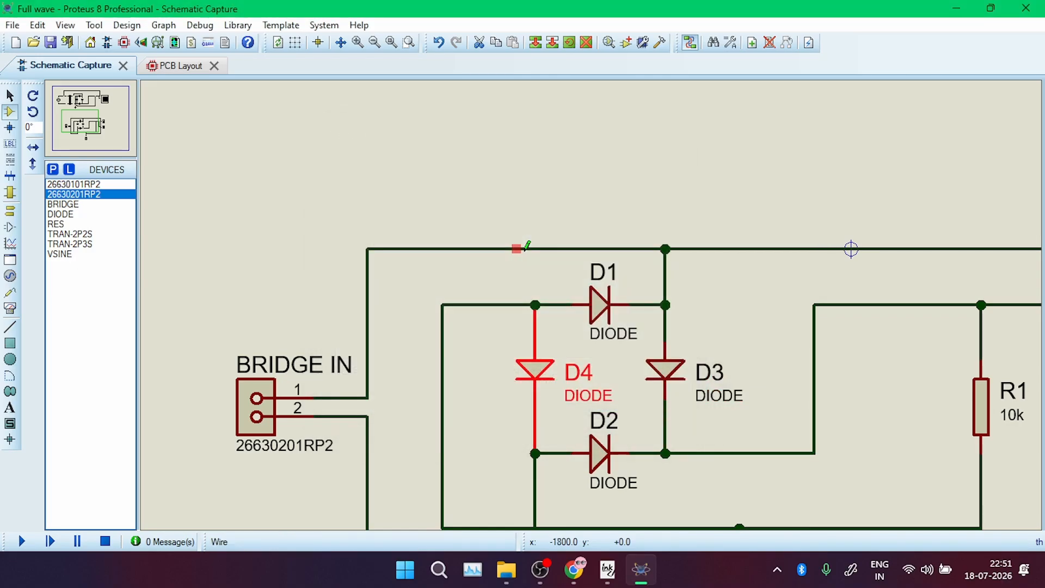
# Delete the unconnected diodes D8 and D7 from the PCB layout
pyautogui.click(178, 66)
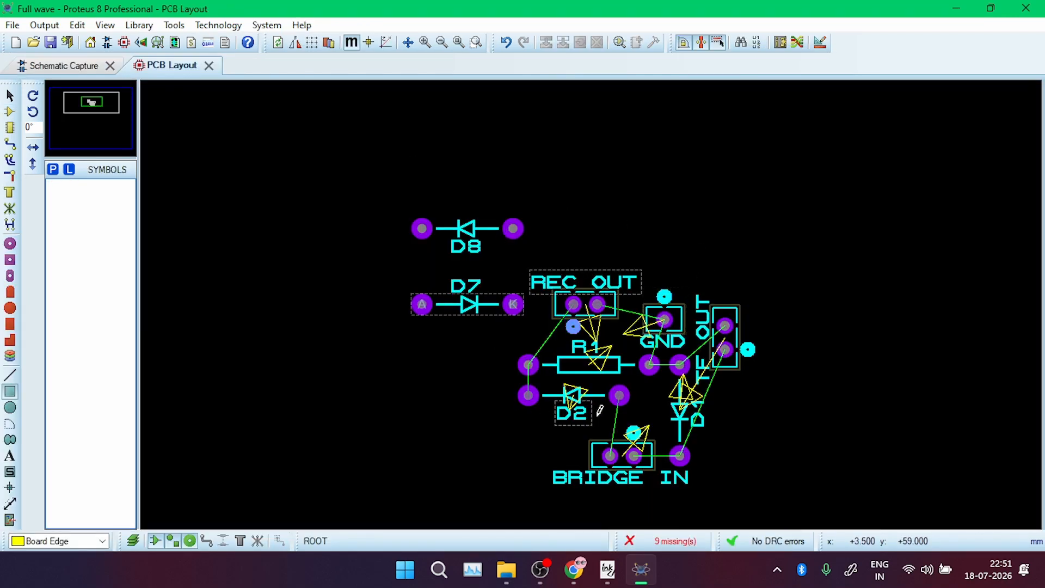
pyautogui.rightClick(469, 223)
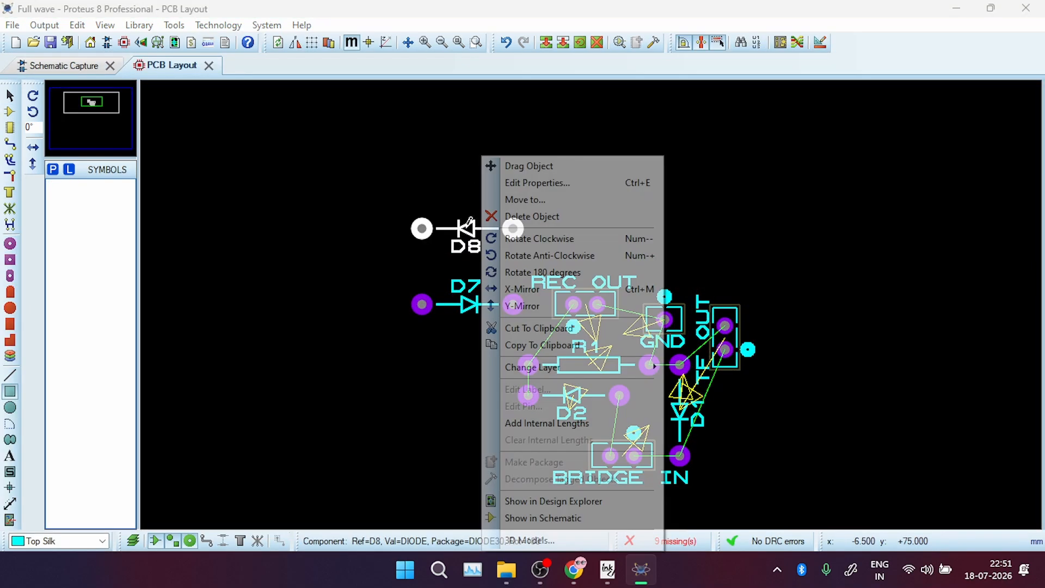
pyautogui.rightClick(468, 227)
pyautogui.rightClick(471, 305)
pyautogui.rightClick(472, 305)
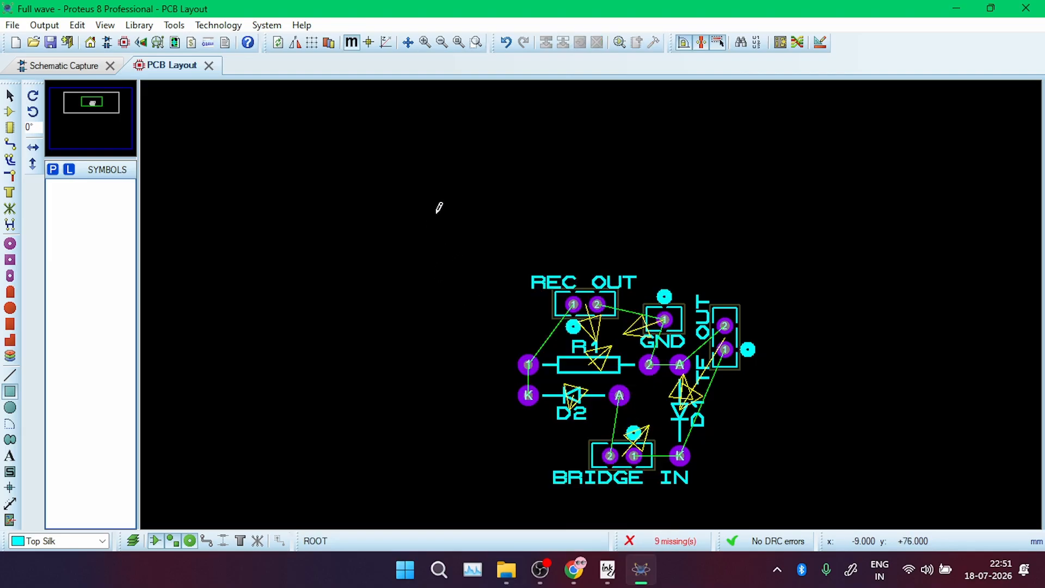
# Move the REC OUT connector up, clear of the other parts and above the TF OUT connector
pyautogui.scroll(-1, 439, 208)
pyautogui.scroll(1, 499, 243)
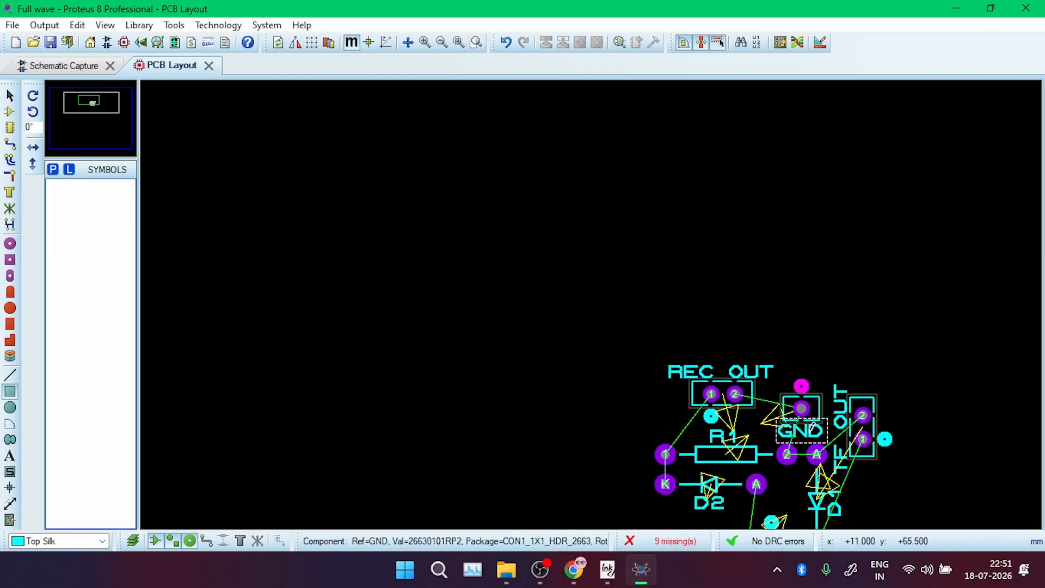
pyautogui.scroll(-2, 813, 429)
pyautogui.scroll(2, 594, 298)
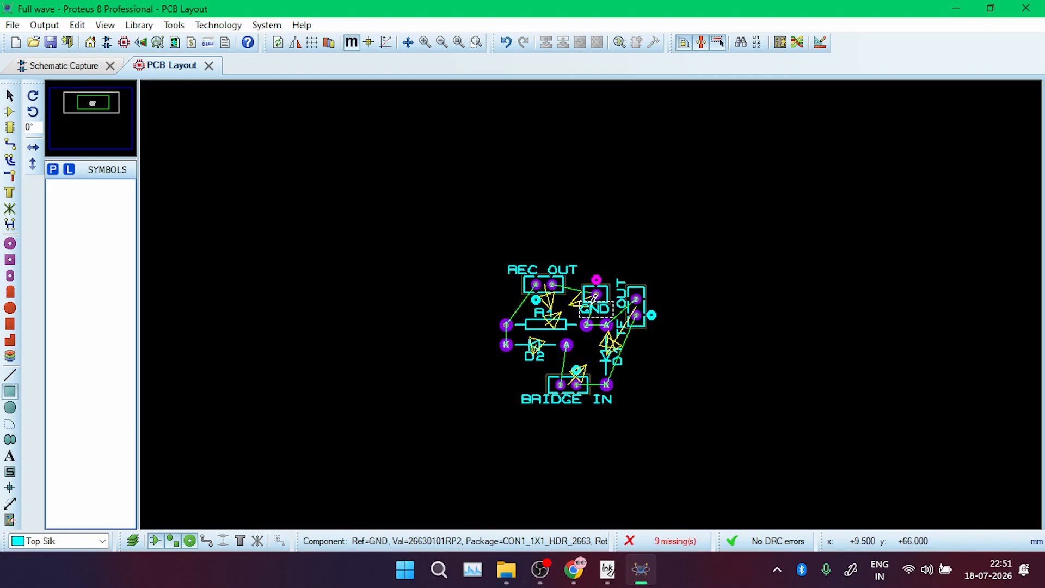
pyautogui.scroll(1, 592, 299)
pyautogui.rightClick(559, 267)
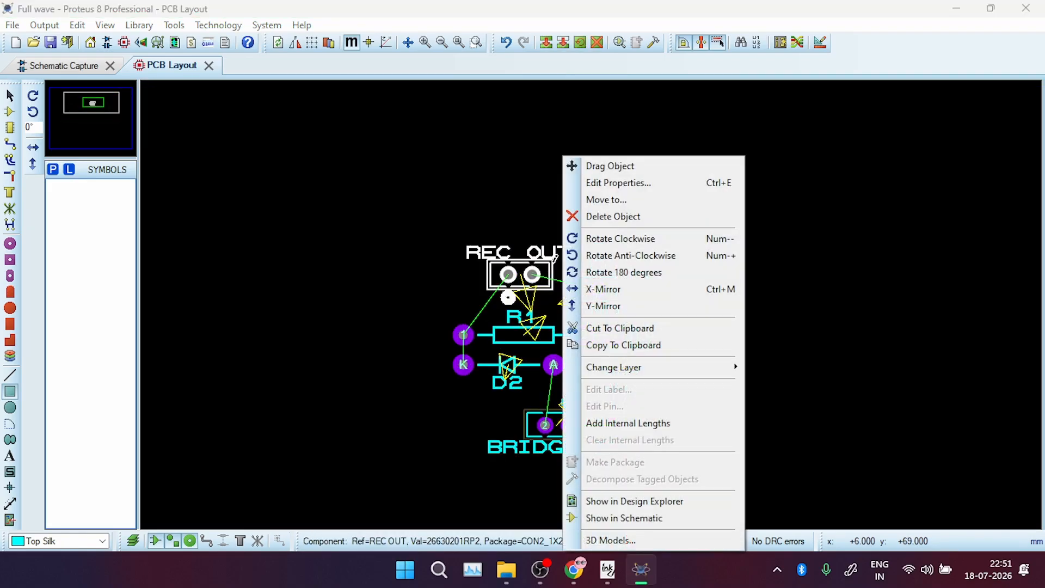
pyautogui.click(652, 165)
pyautogui.click(689, 146)
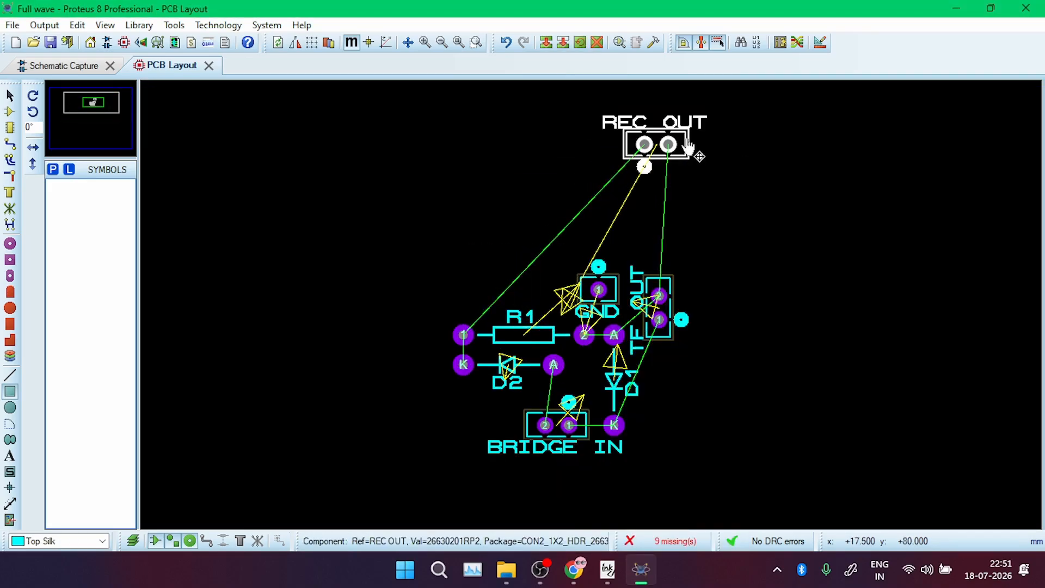
# Rotate the REC OUT connector 90° anti-clockwise and move the TF OUT connector directly above it
pyautogui.rightClick(697, 142)
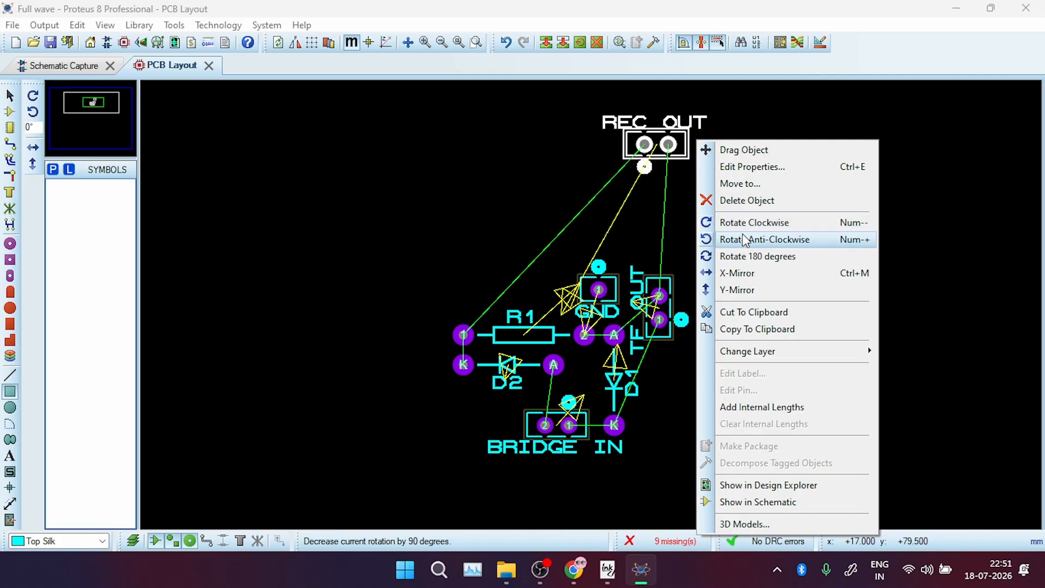
pyautogui.click(743, 239)
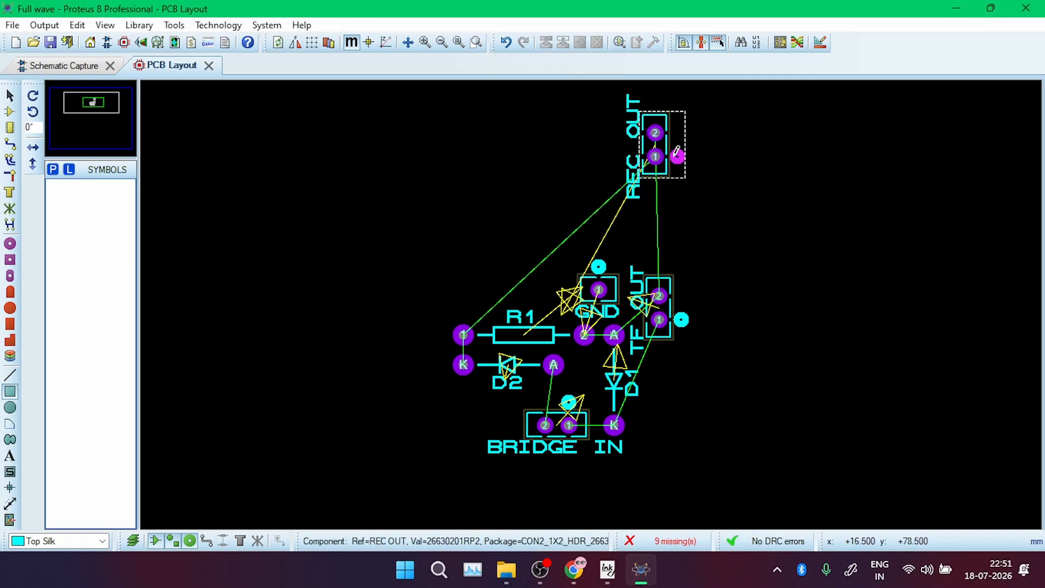
pyautogui.rightClick(675, 290)
pyautogui.click(683, 263)
pyautogui.rightClick(672, 281)
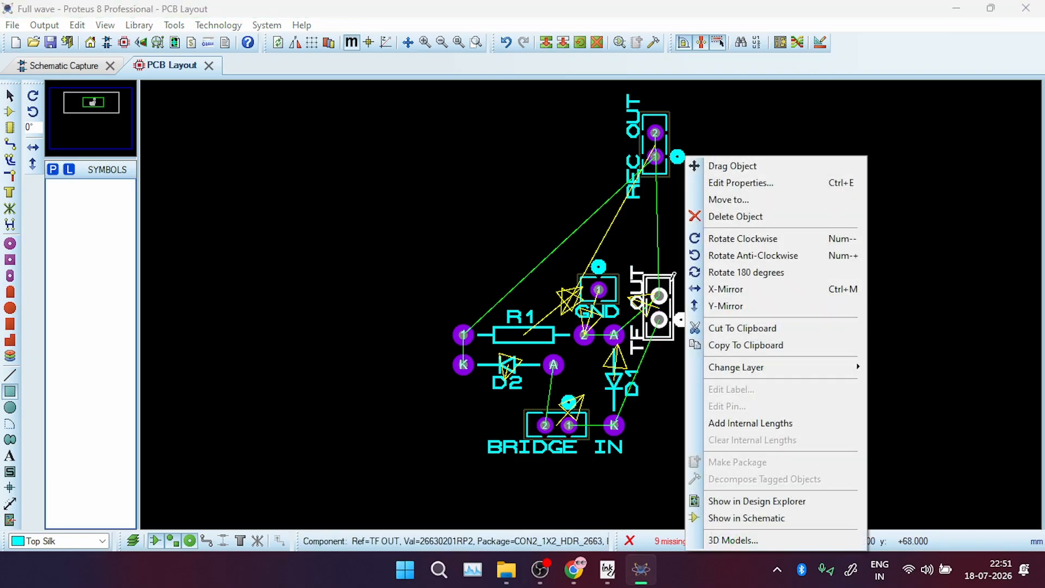
pyautogui.click(751, 165)
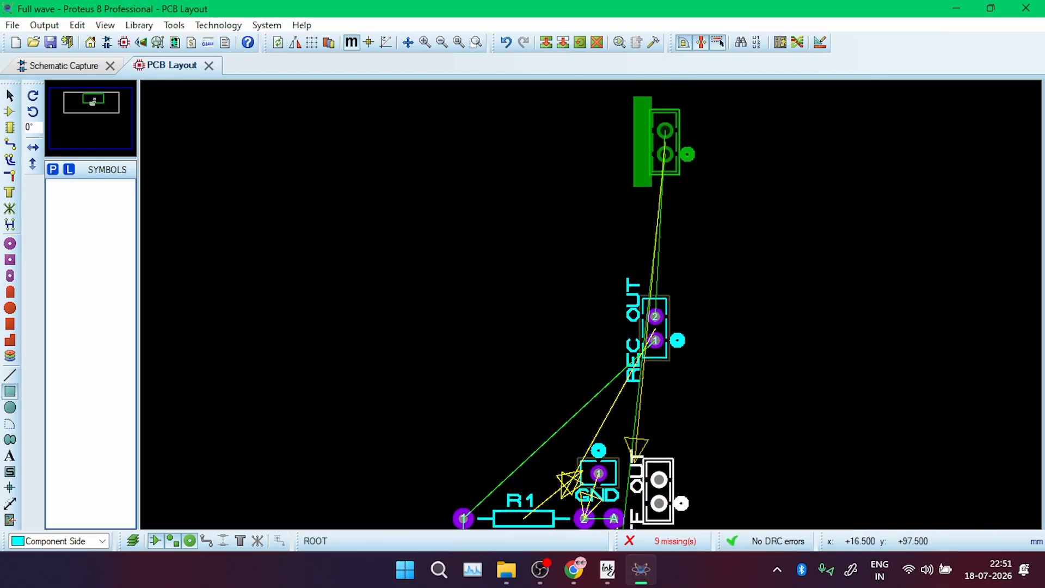
pyautogui.click(660, 204)
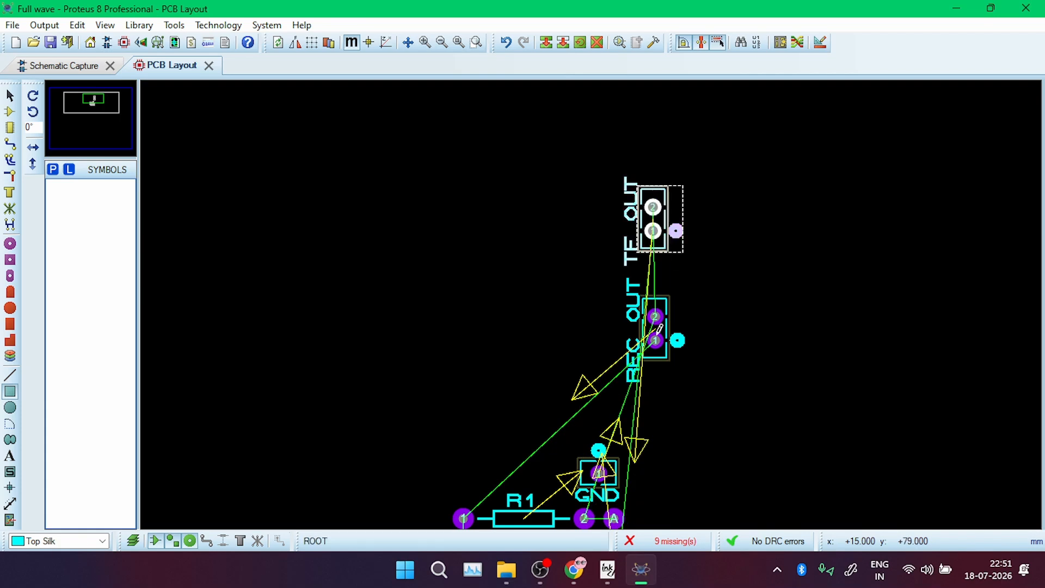
pyautogui.press('F6')
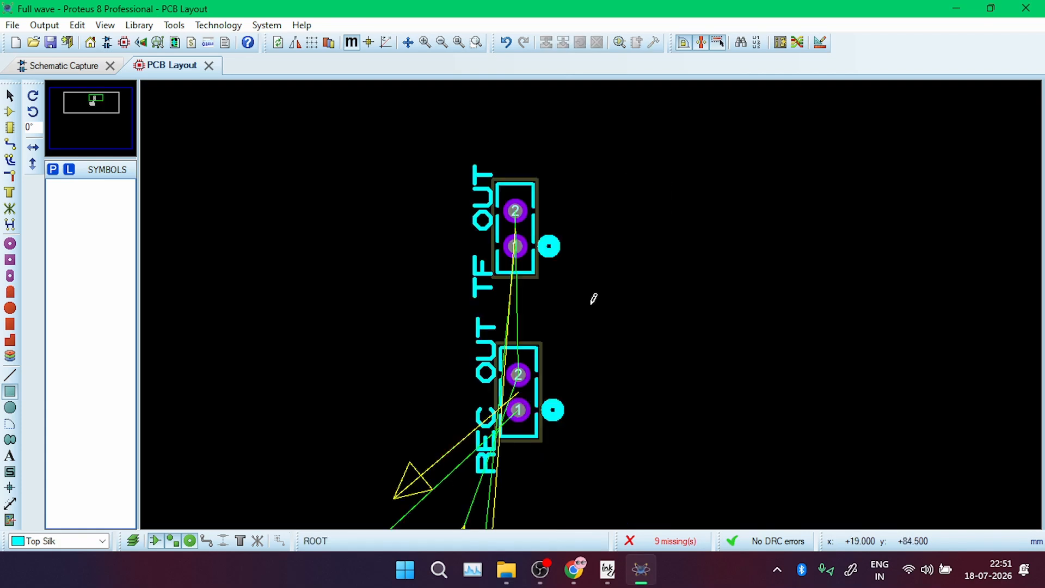
pyautogui.press('F7')
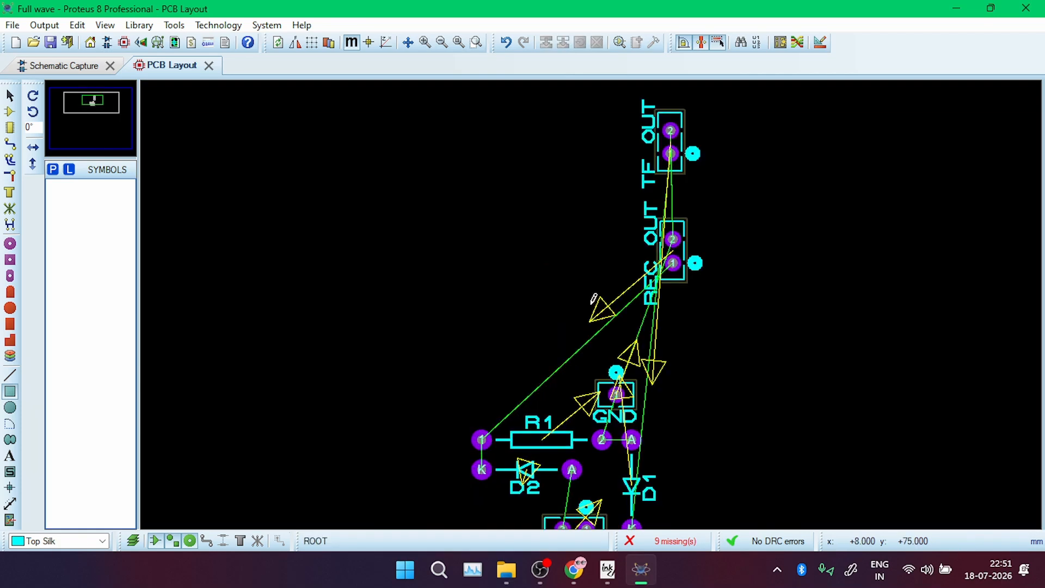
# Move resistor R1 up and to the left of the TF OUT connector and rotate it 90° anti-clockwise
pyautogui.rightClick(561, 433)
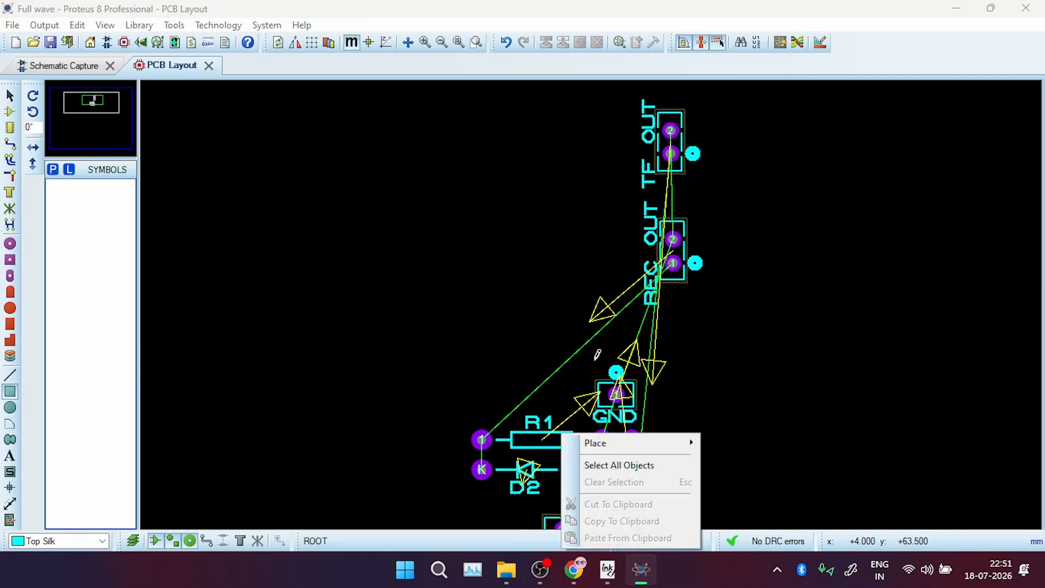
pyautogui.click(491, 402)
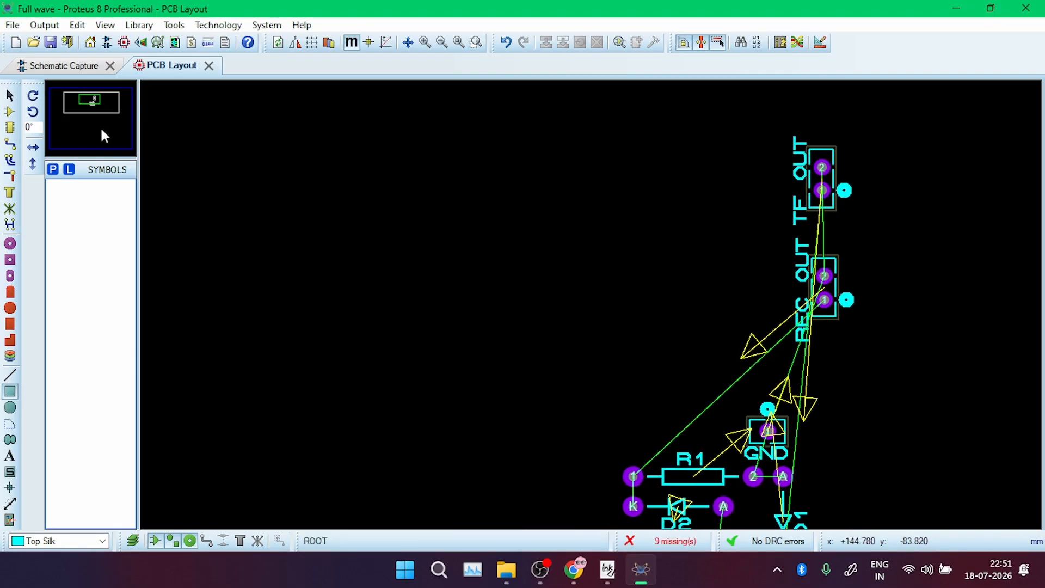
pyautogui.click(10, 95)
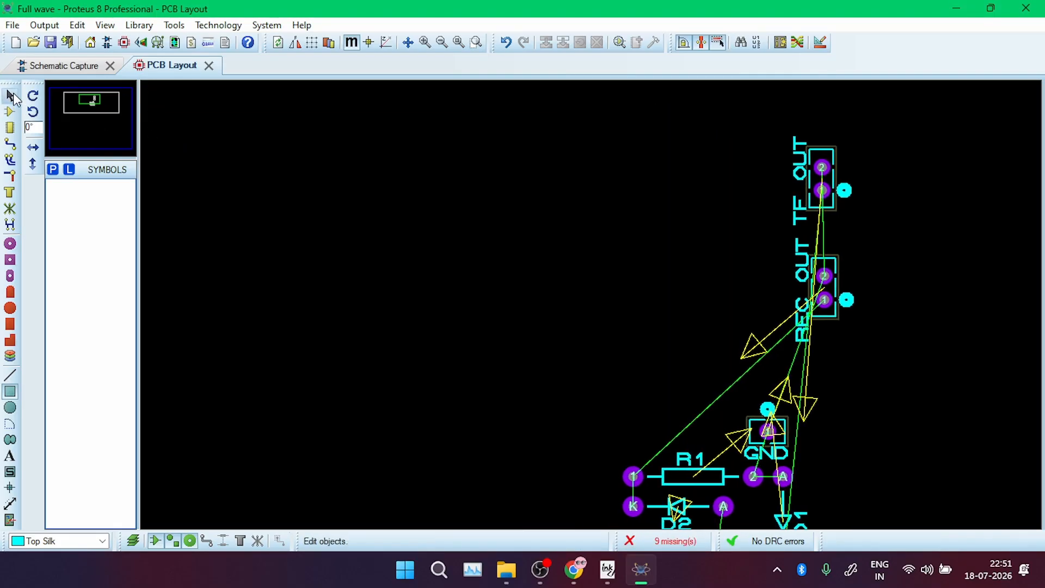
pyautogui.click(680, 477)
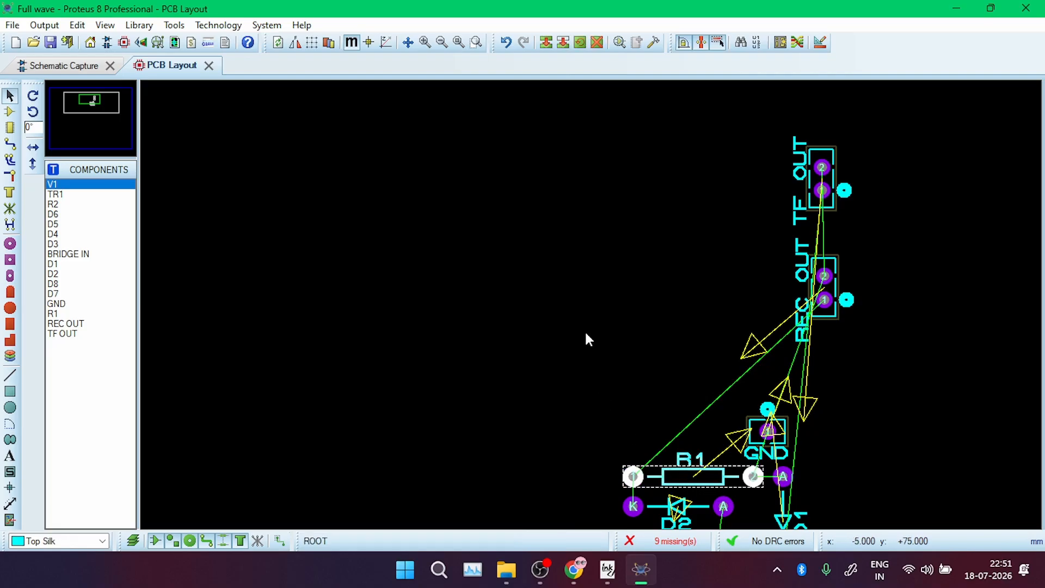
pyautogui.moveTo(659, 481); pyautogui.dragTo(554, 221)
pyautogui.rightClick(598, 158)
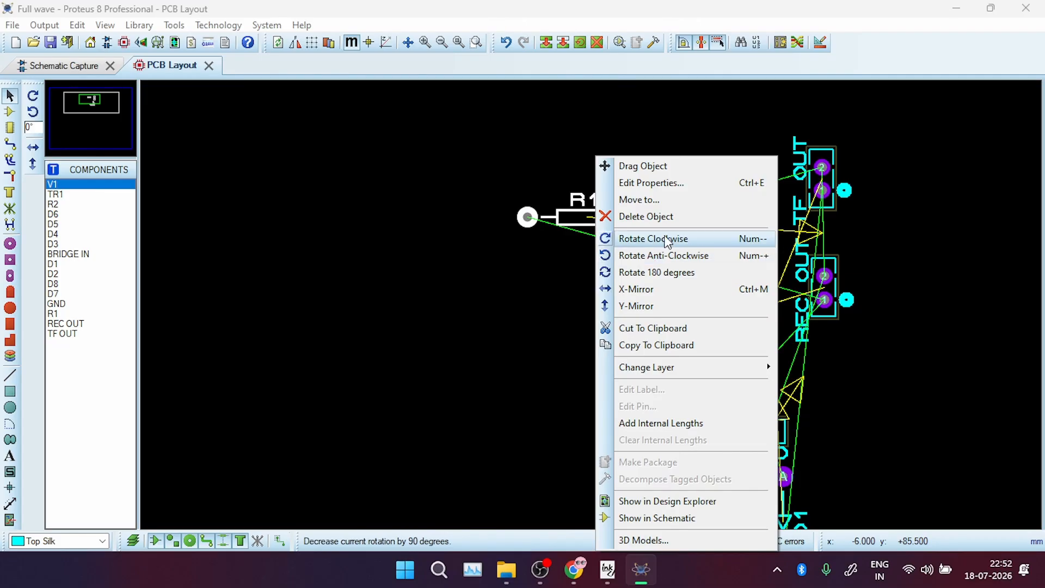
pyautogui.click(669, 256)
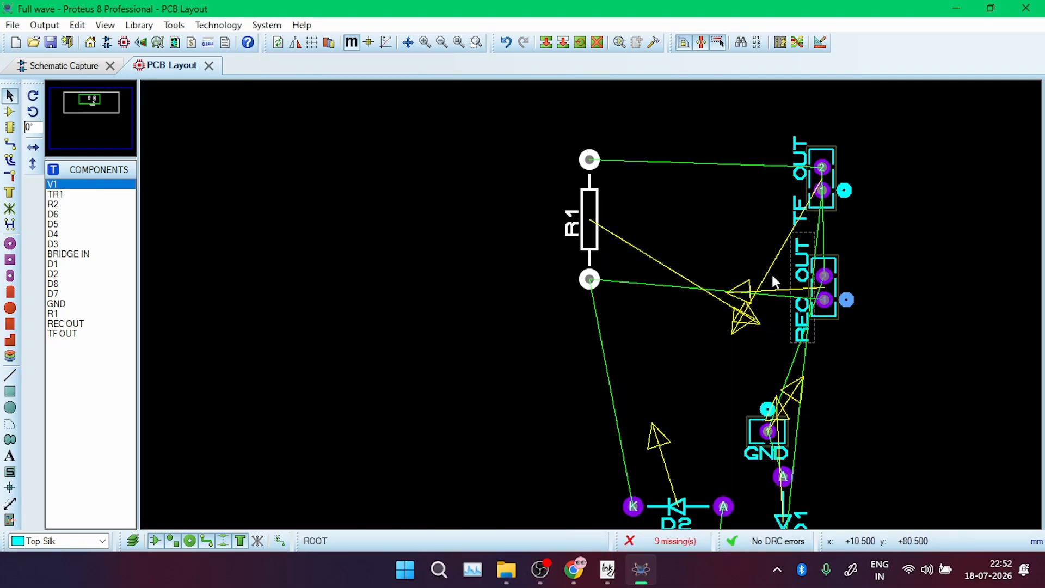
# Move the GND connector to just below resistor R1, away from diode D1
pyautogui.scroll(-1, 591, 307)
pyautogui.scroll(1, 671, 388)
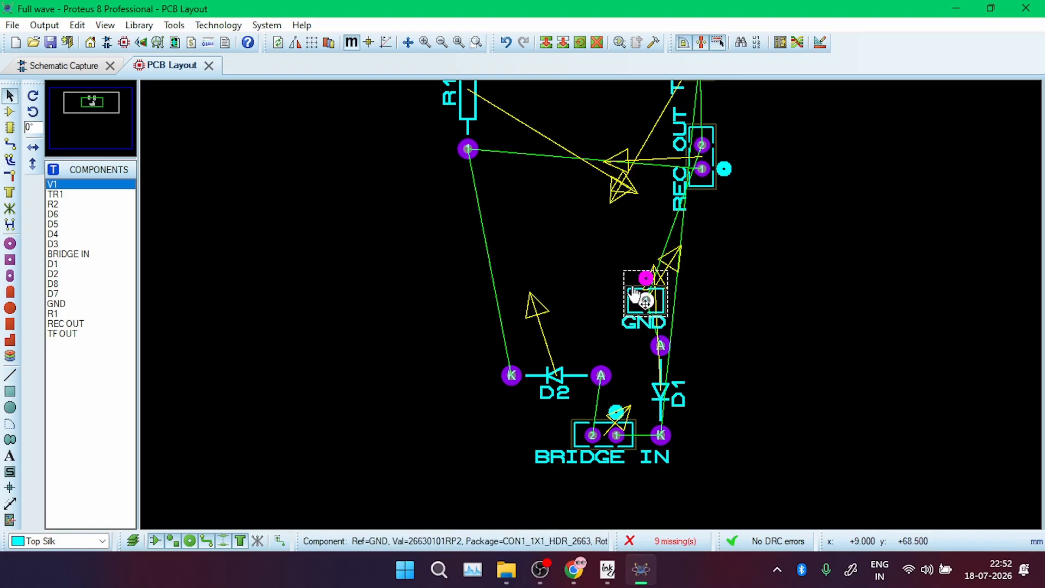
pyautogui.moveTo(645, 300); pyautogui.dragTo(522, 242)
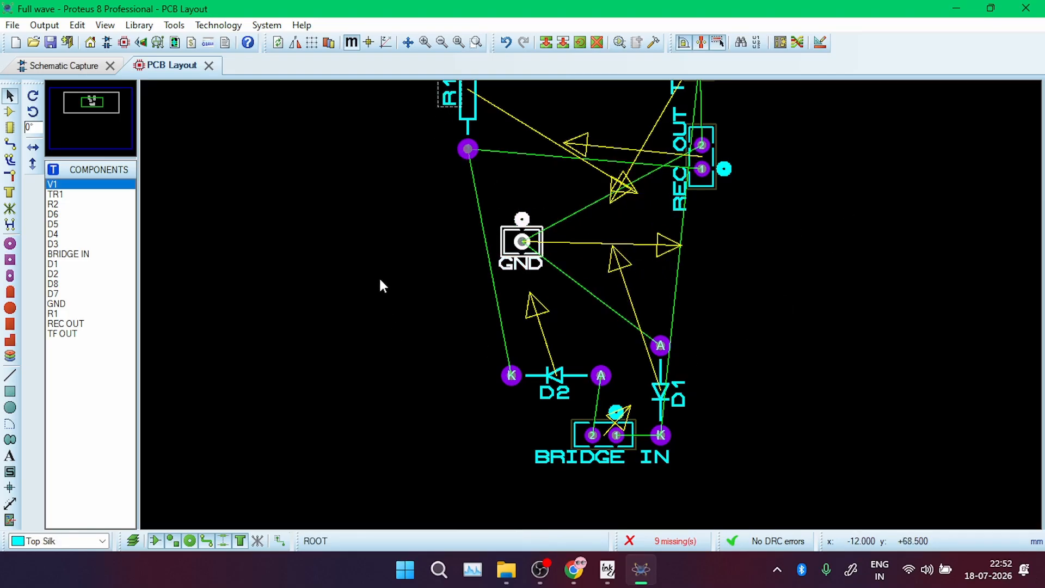
# Move the BRIDGE IN connector to the left part of the board and rotate it 90° anti-clockwise
pyautogui.press('F5')
pyautogui.scroll(1, 590, 302)
pyautogui.scroll(-1, 609, 278)
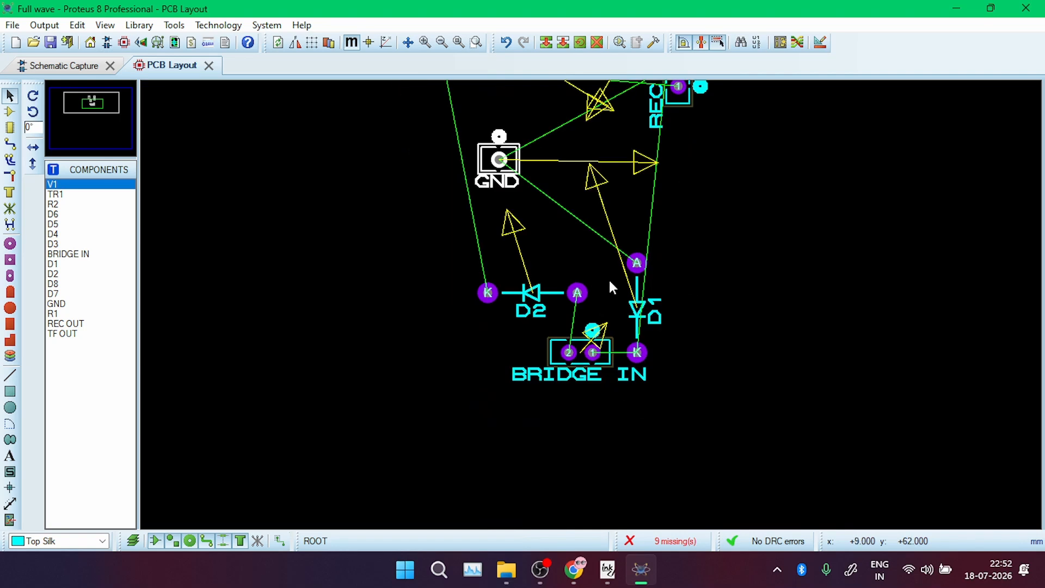
pyautogui.moveTo(600, 354); pyautogui.dragTo(383, 235)
pyautogui.scroll(-3, 144, 134)
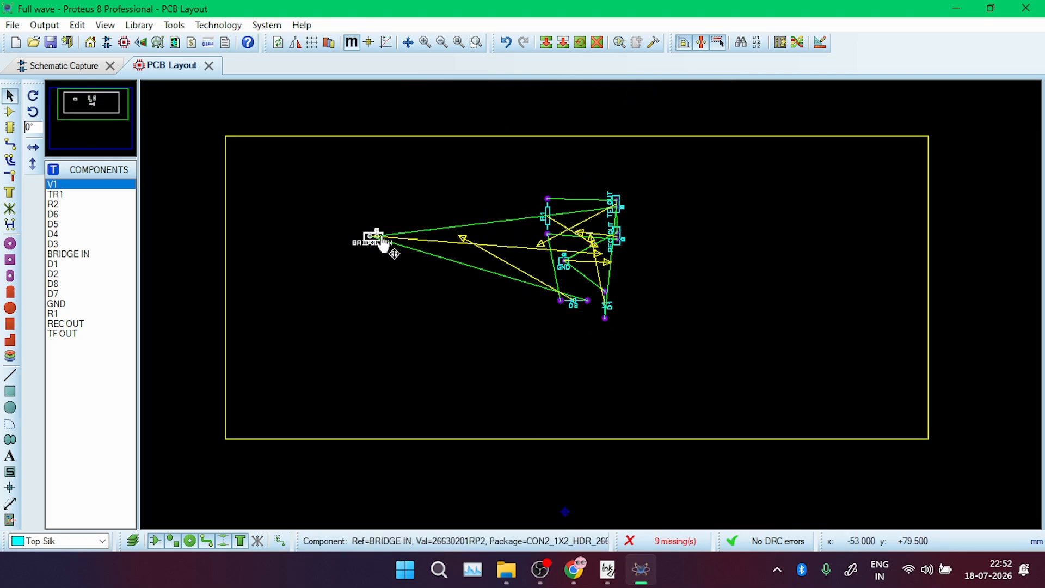
pyautogui.scroll(3, 384, 236)
pyautogui.rightClick(593, 312)
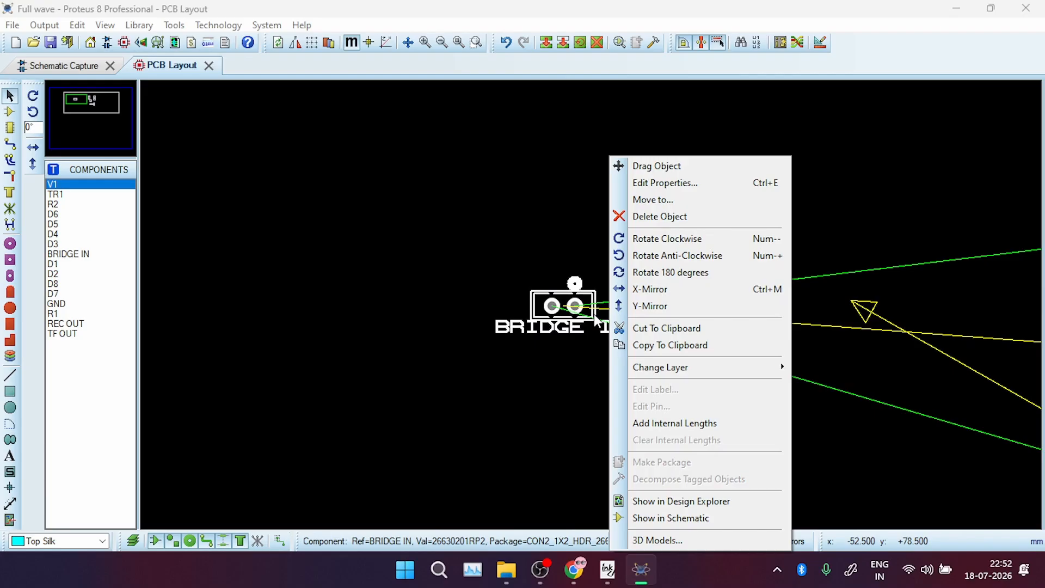
pyautogui.click(674, 258)
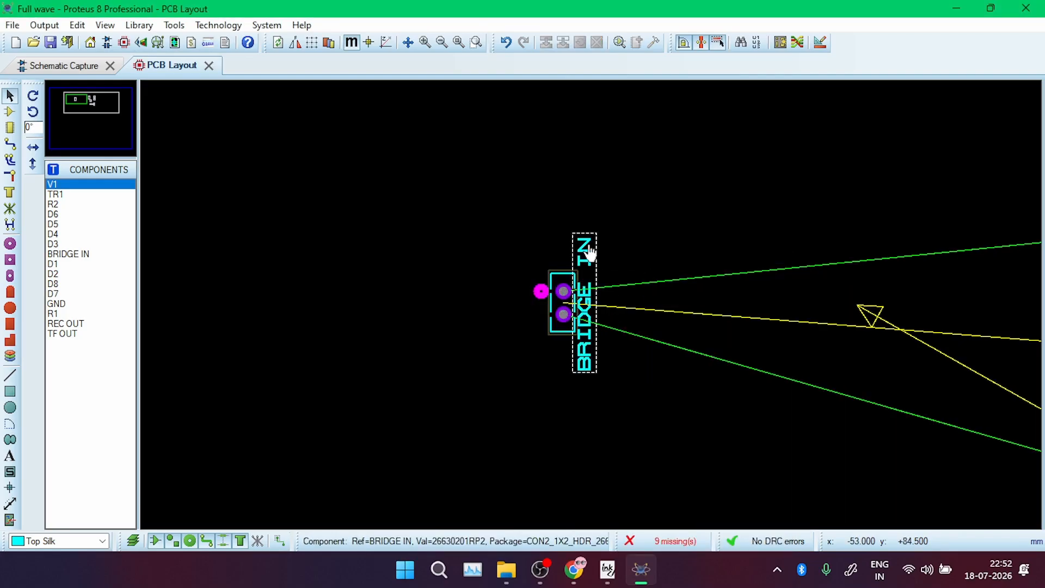
# Try the BRIDGE IN connector at 0° rotation, and turn it back anti-clockwise until pin 1 is above pin 2
pyautogui.doubleClick(553, 337)
pyautogui.click(550, 332)
pyautogui.doubleClick(551, 330)
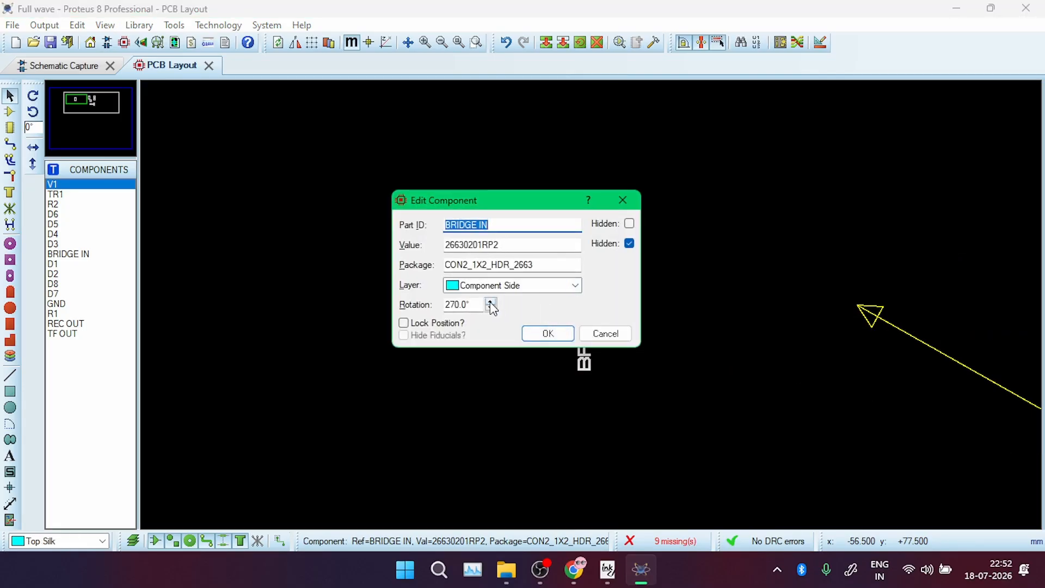
pyautogui.moveTo(479, 304); pyautogui.dragTo(430, 308)
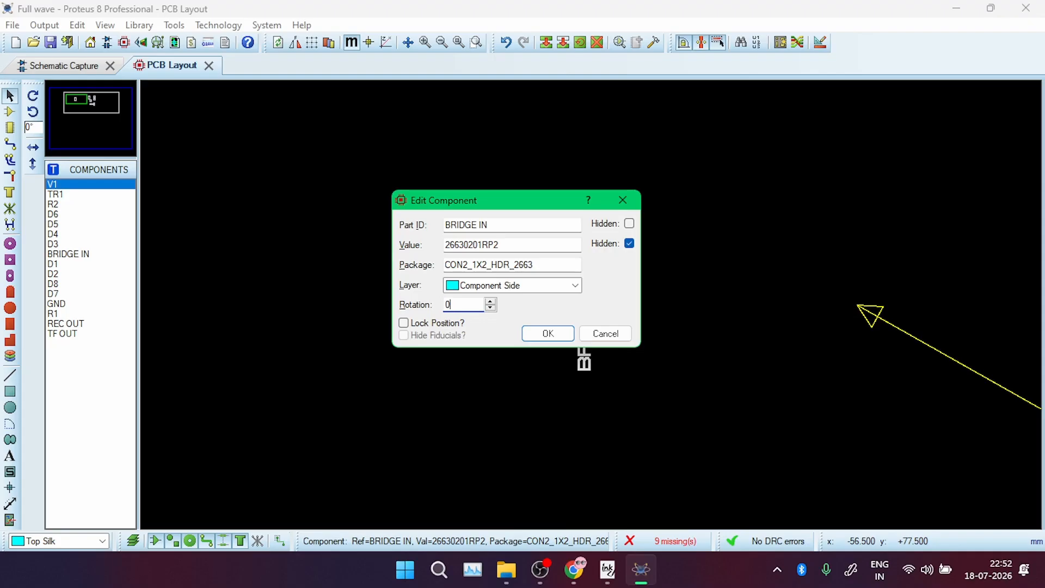
pyautogui.click(549, 333)
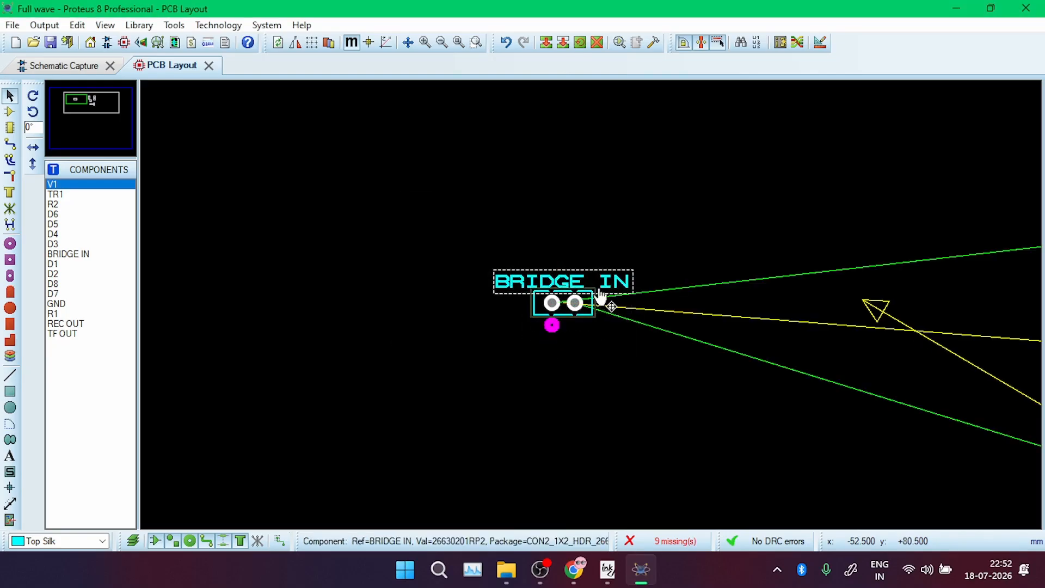
pyautogui.rightClick(590, 322)
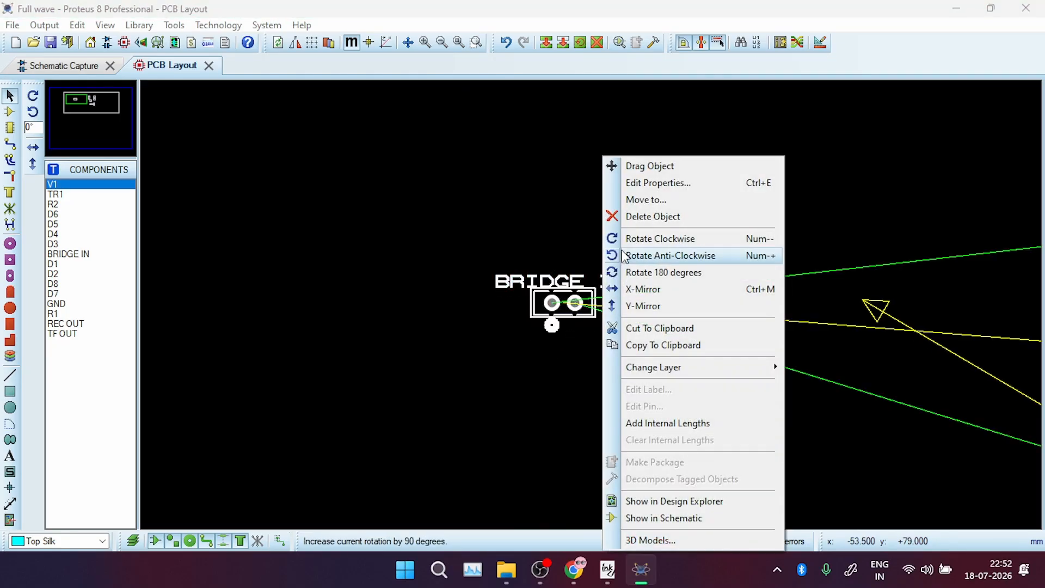
pyautogui.click(629, 254)
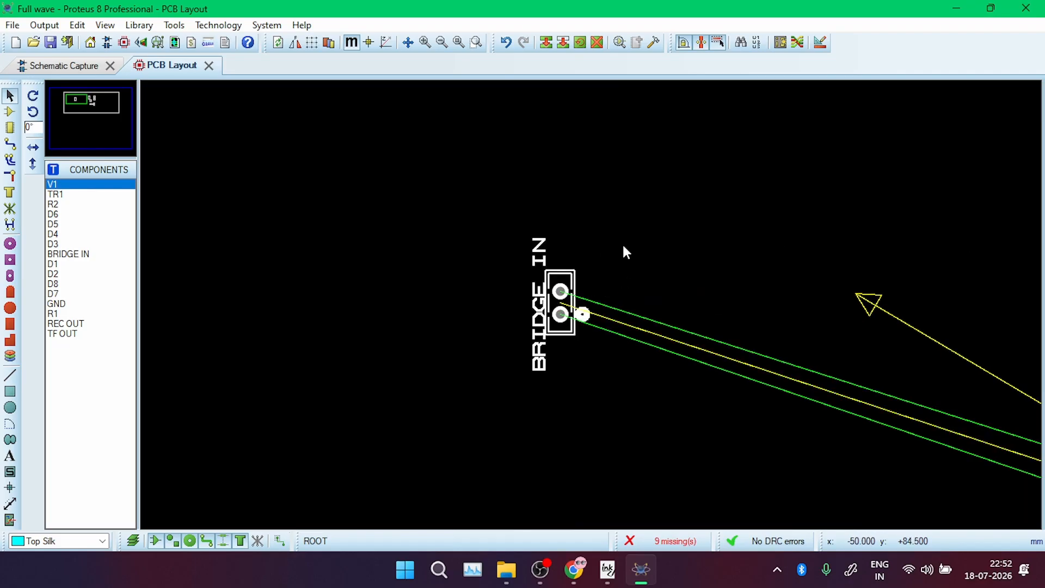
pyautogui.click(568, 281)
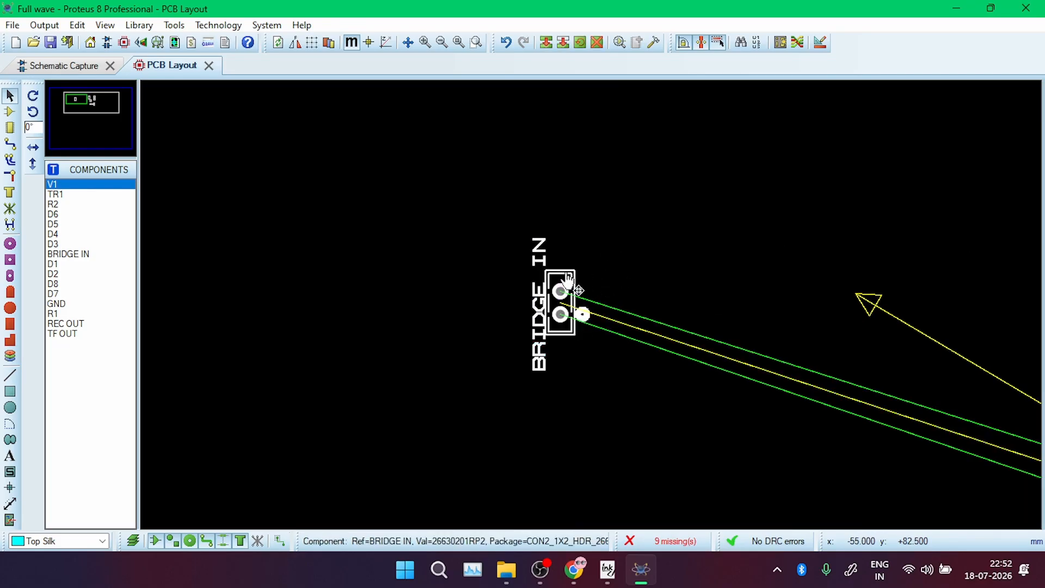
pyautogui.press('KP_Add')
pyautogui.press('KP_Add')
pyautogui.click(691, 262)
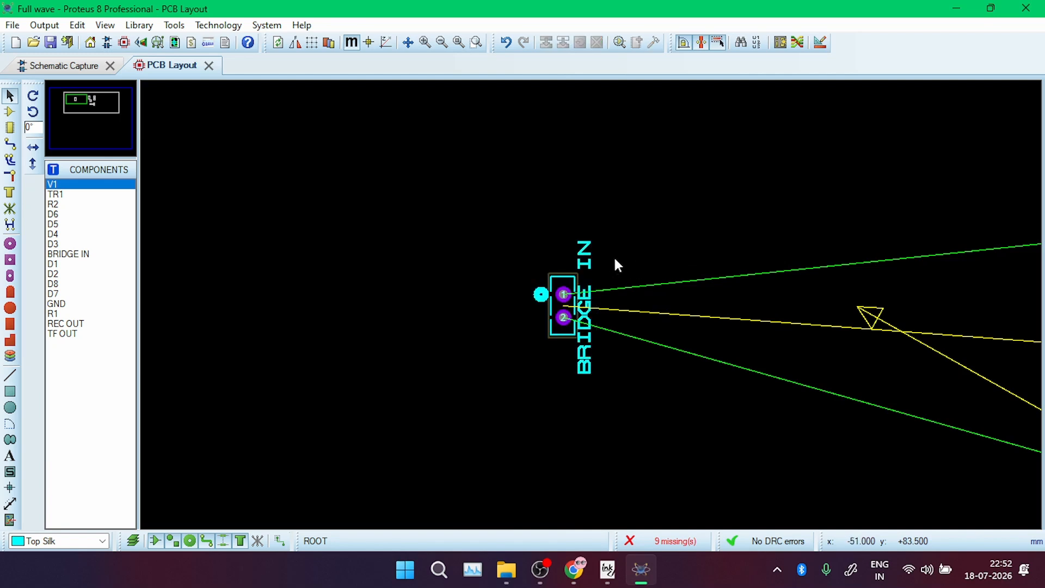
# Set the BRIDGE IN label's rotation to 0° and place the label just below its connector
pyautogui.doubleClick(584, 247)
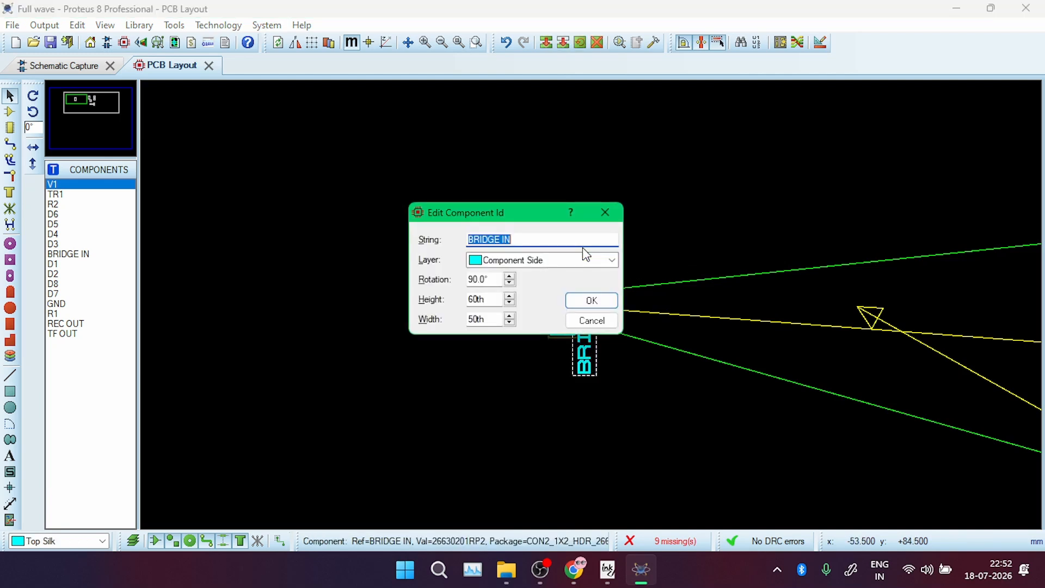
pyautogui.moveTo(495, 281); pyautogui.dragTo(461, 282)
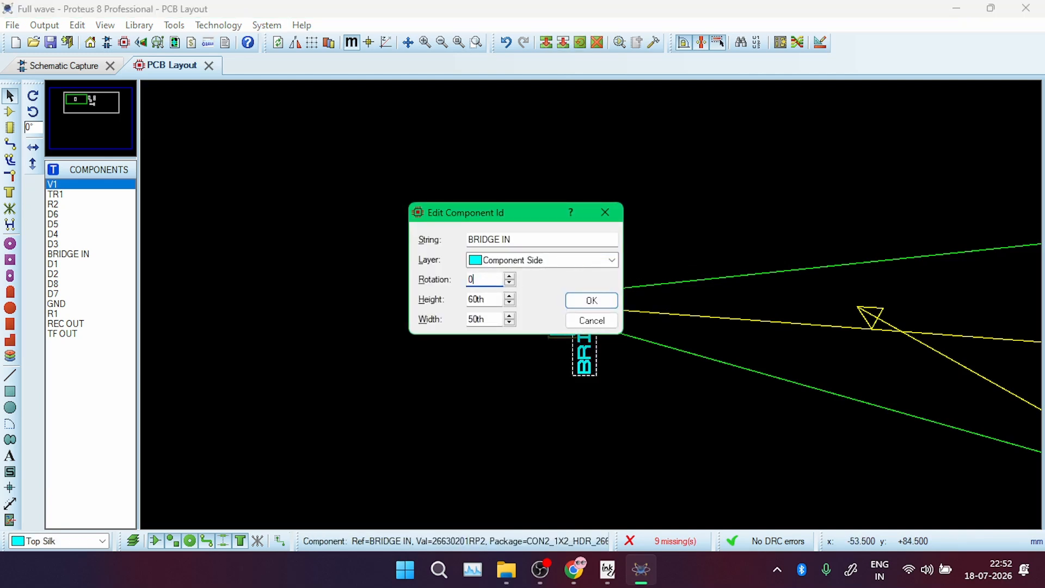
pyautogui.write('0')
pyautogui.press('Return')
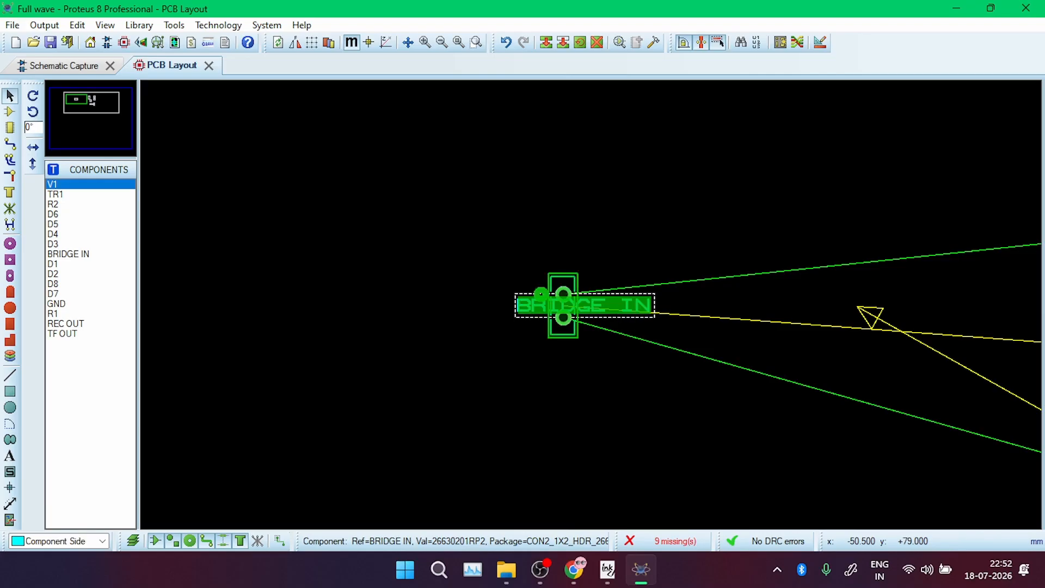
pyautogui.moveTo(538, 352); pyautogui.dragTo(509, 352)
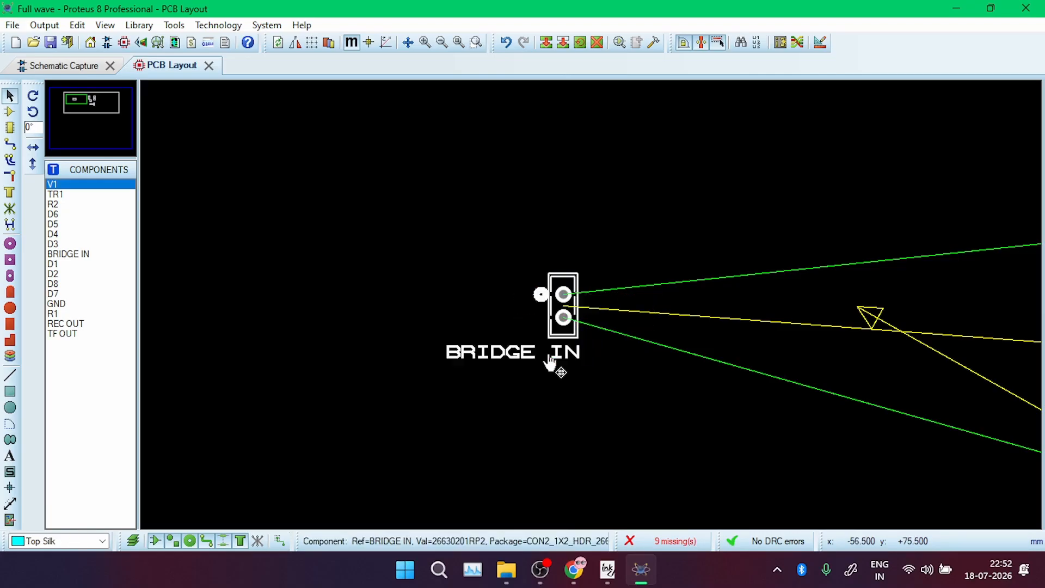
# Move diode D1 between the BRIDGE IN connector and resistor R1, and rotate it 90° anti-clockwise
pyautogui.scroll(-4, 665, 228)
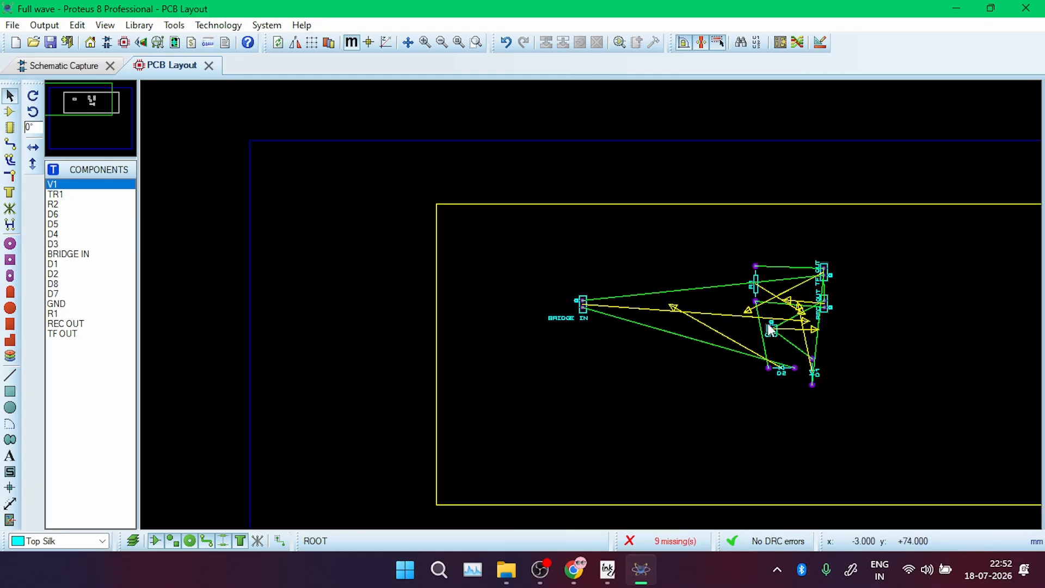
pyautogui.scroll(5, 646, 377)
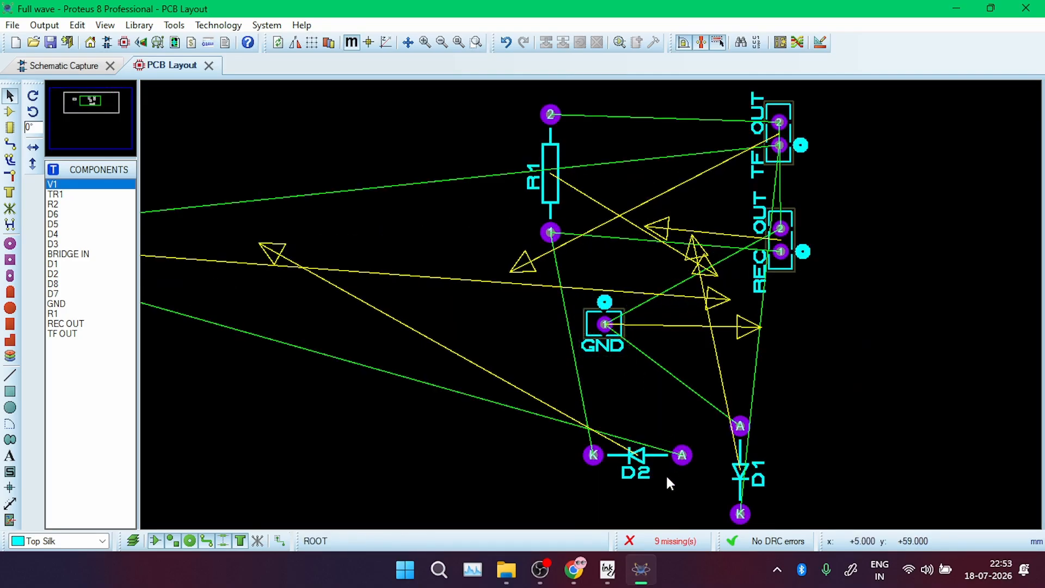
pyautogui.click(727, 473)
pyautogui.moveTo(741, 469); pyautogui.dragTo(226, 141)
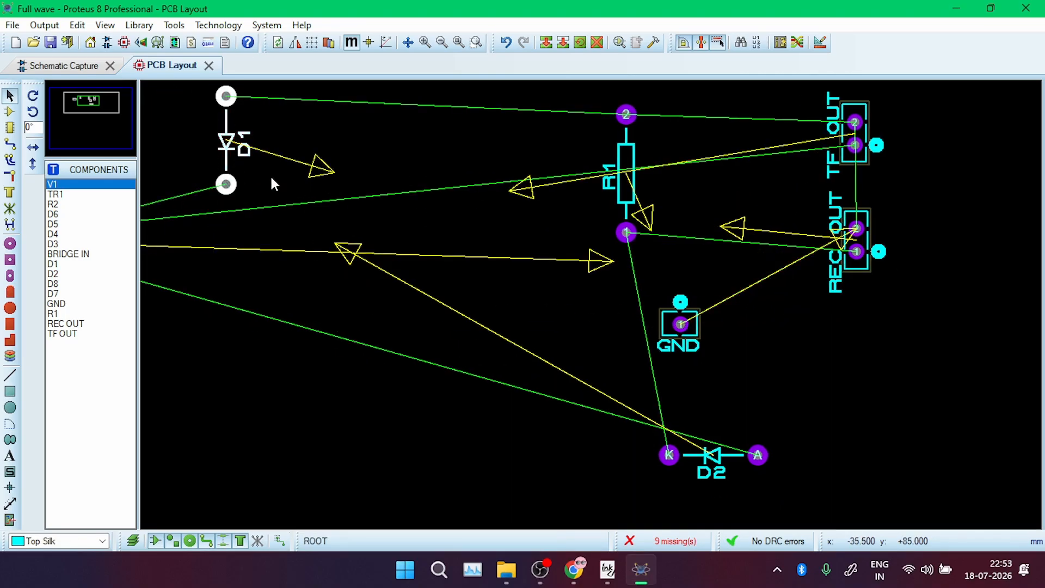
pyautogui.press('KP_Add')
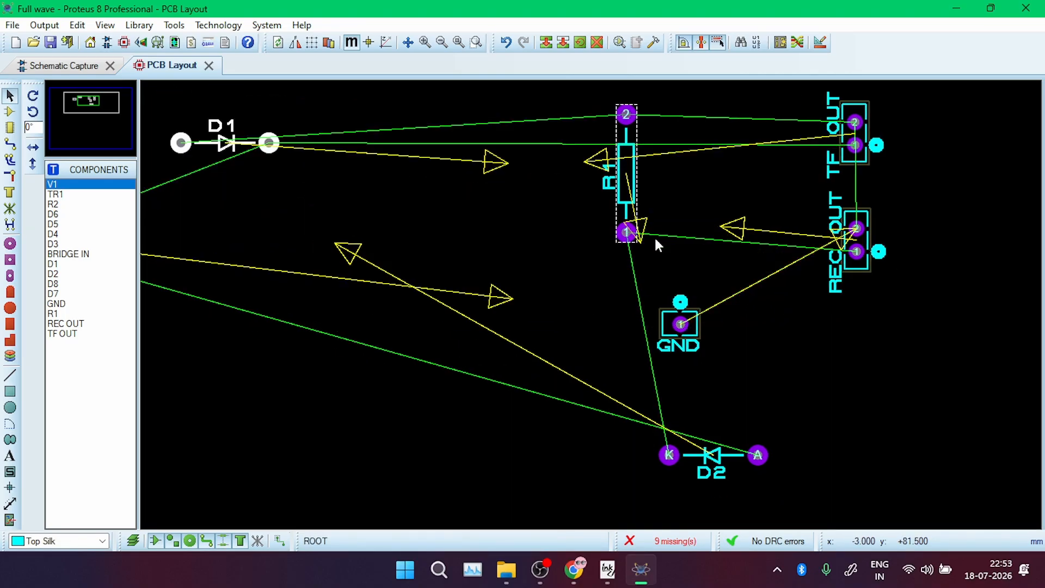
# Rotate diode D2 to 0° after checking its orientation in the schematic, and move it directly below diode D1
pyautogui.click(722, 457)
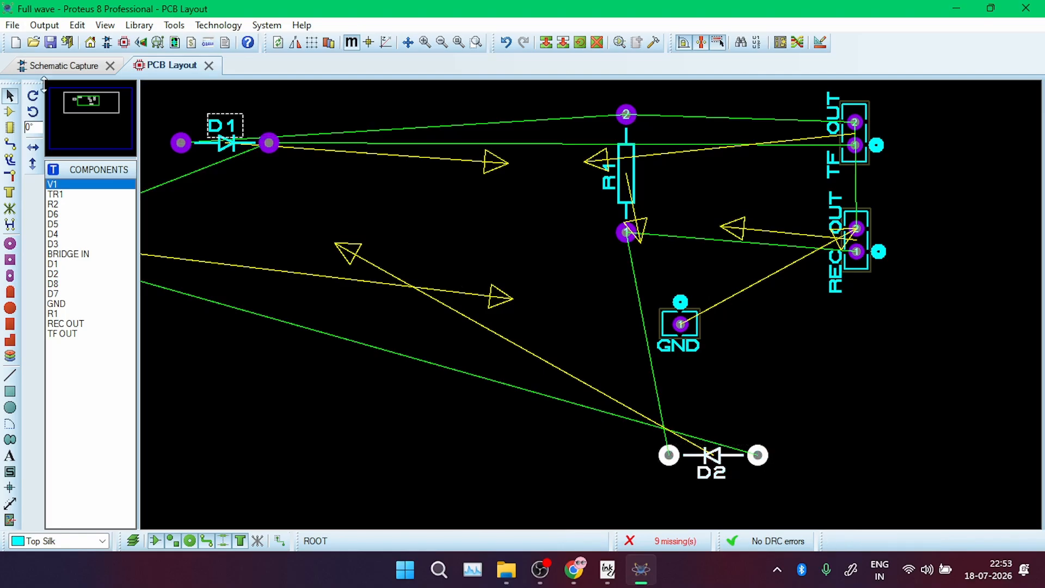
pyautogui.click(60, 66)
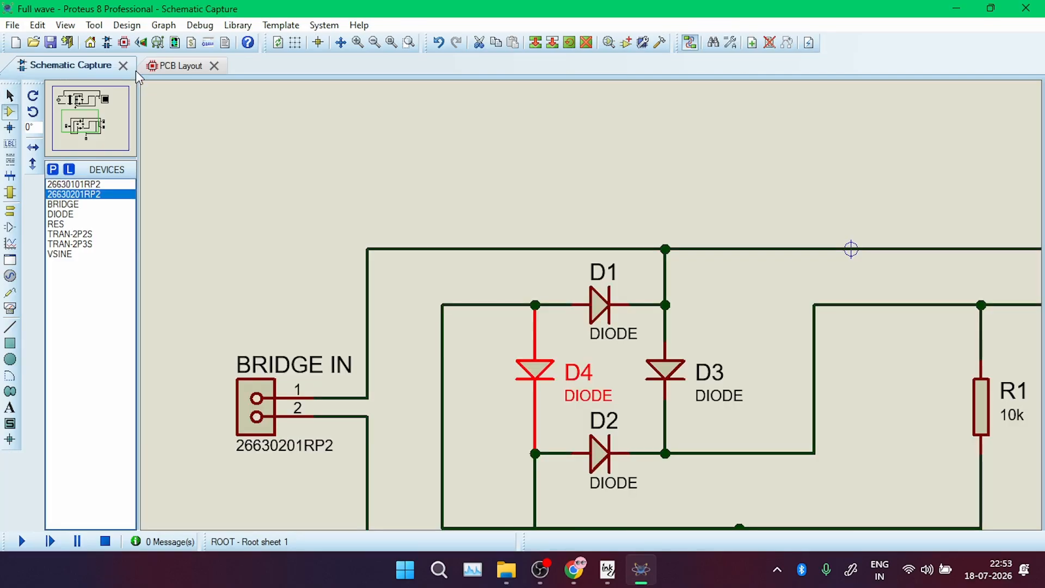
pyautogui.click(180, 66)
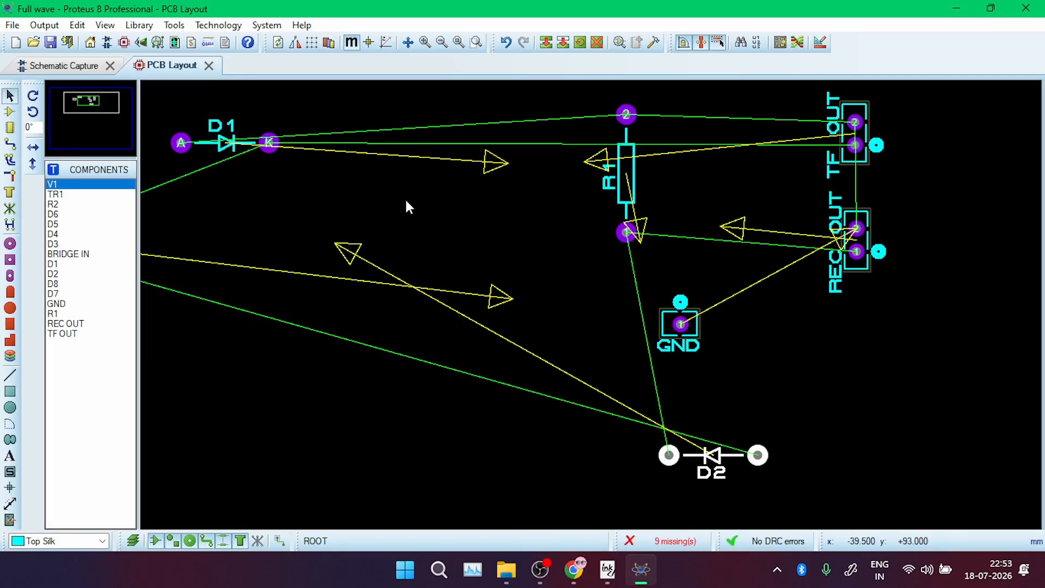
pyautogui.doubleClick(716, 456)
pyautogui.click(603, 336)
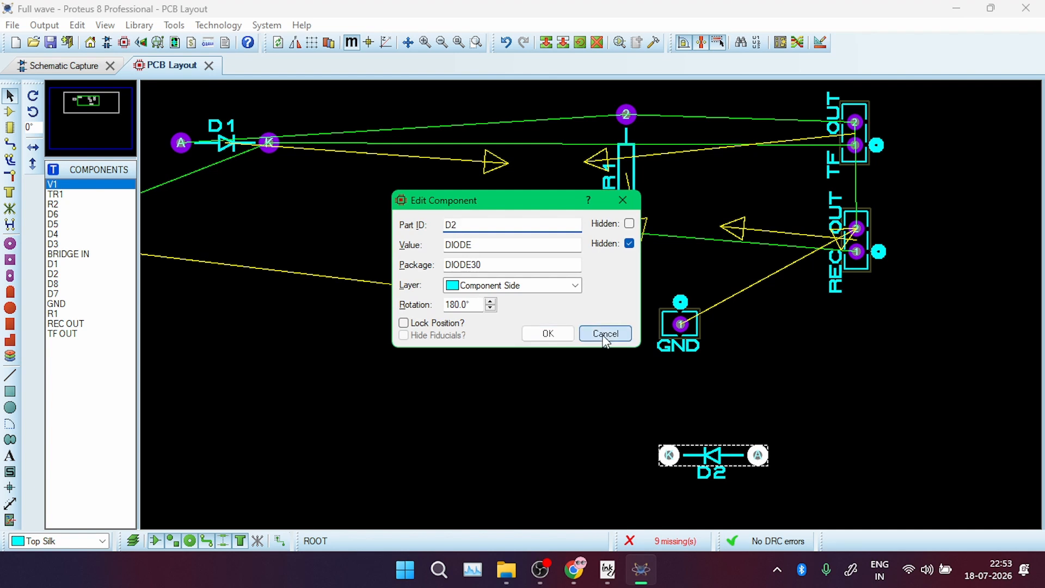
pyautogui.doubleClick(722, 455)
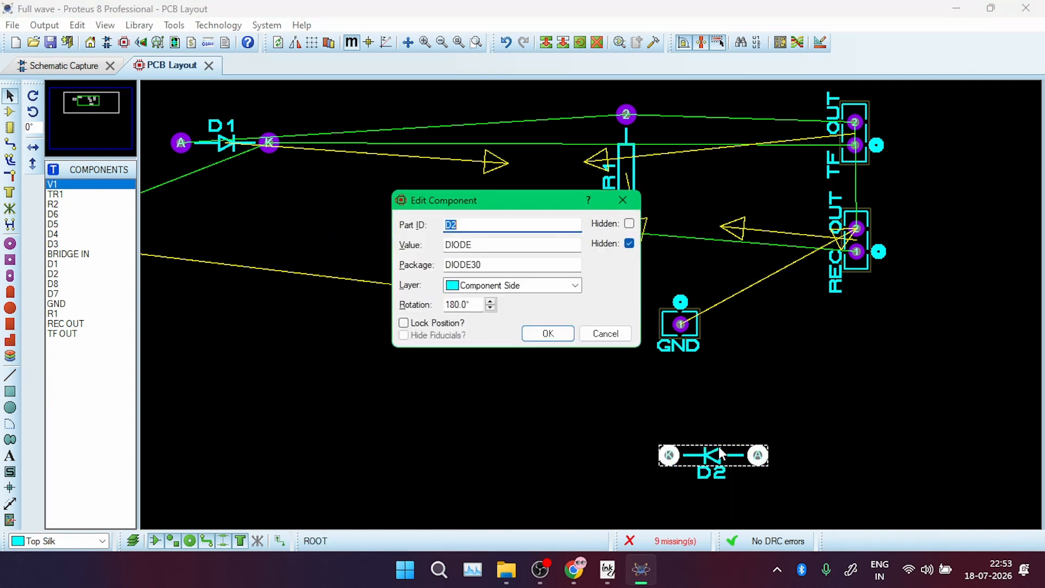
pyautogui.click(558, 343)
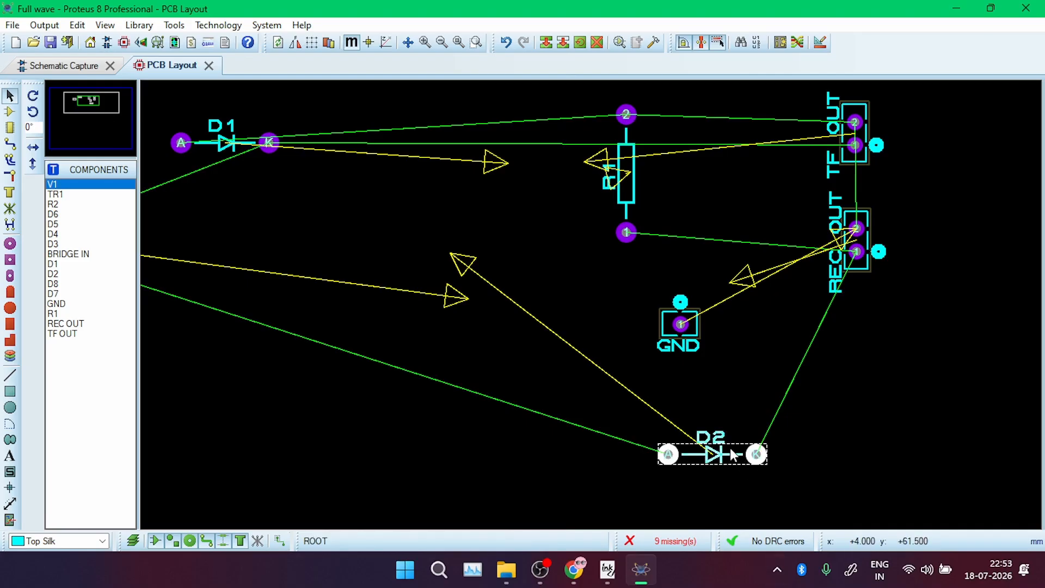
pyautogui.moveTo(696, 458); pyautogui.dragTo(222, 284)
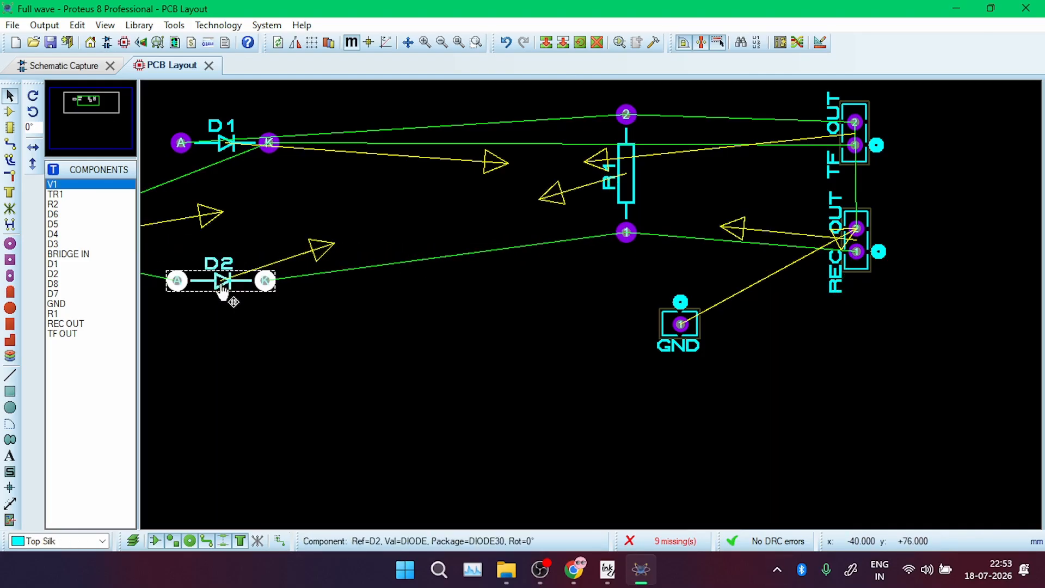
# Place diode D3 on the board above and between D1 and R1, and rotate it 90° anti-clockwise
pyautogui.scroll(-2, 719, 246)
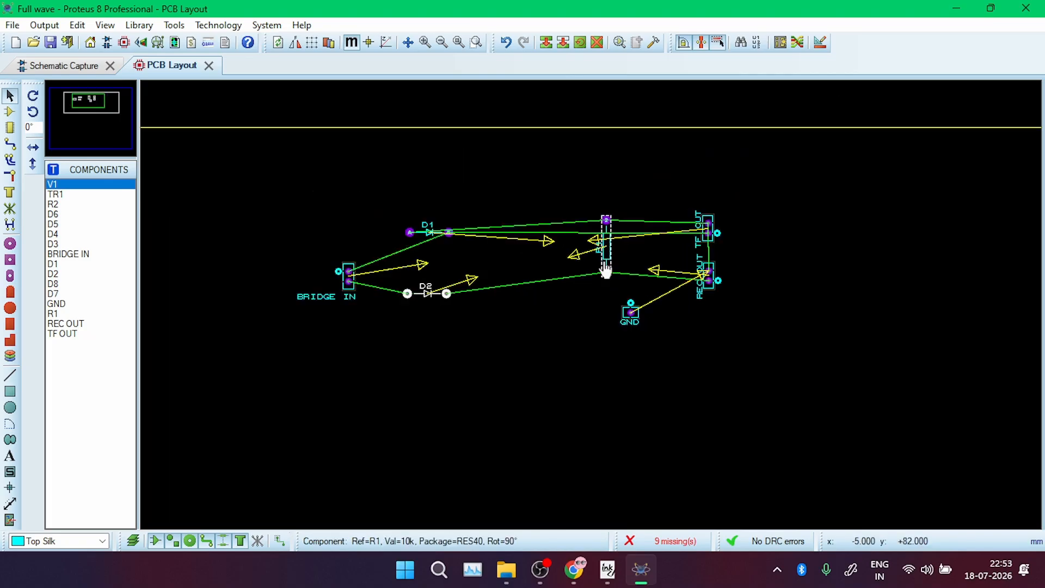
pyautogui.scroll(1, 589, 259)
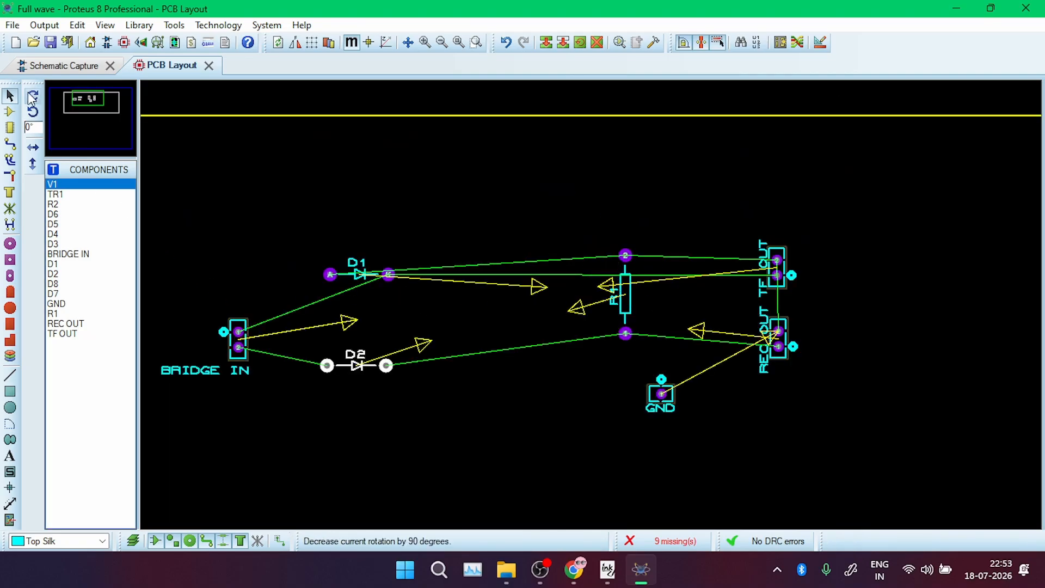
pyautogui.click(9, 112)
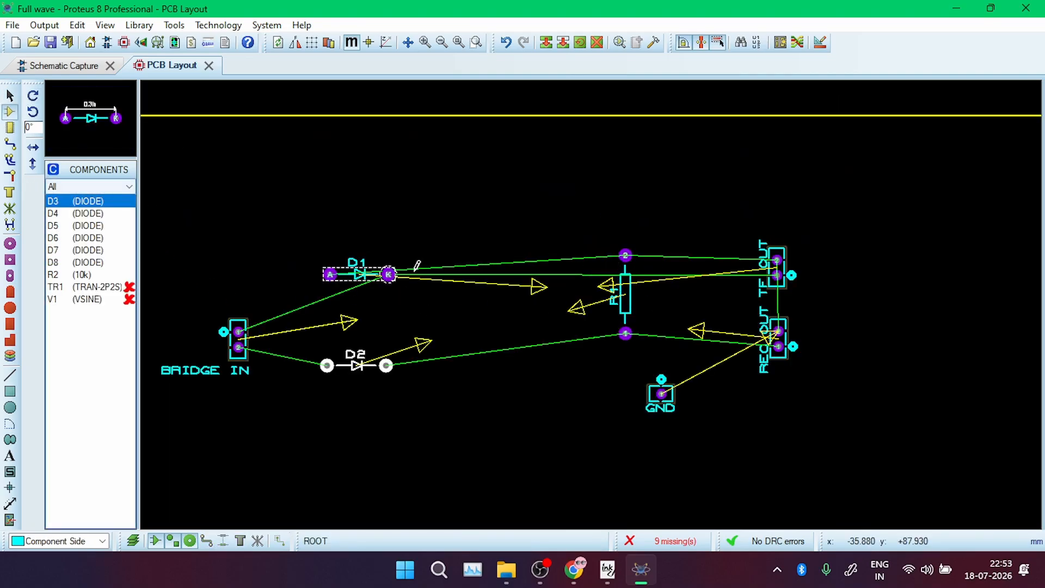
pyautogui.click(483, 192)
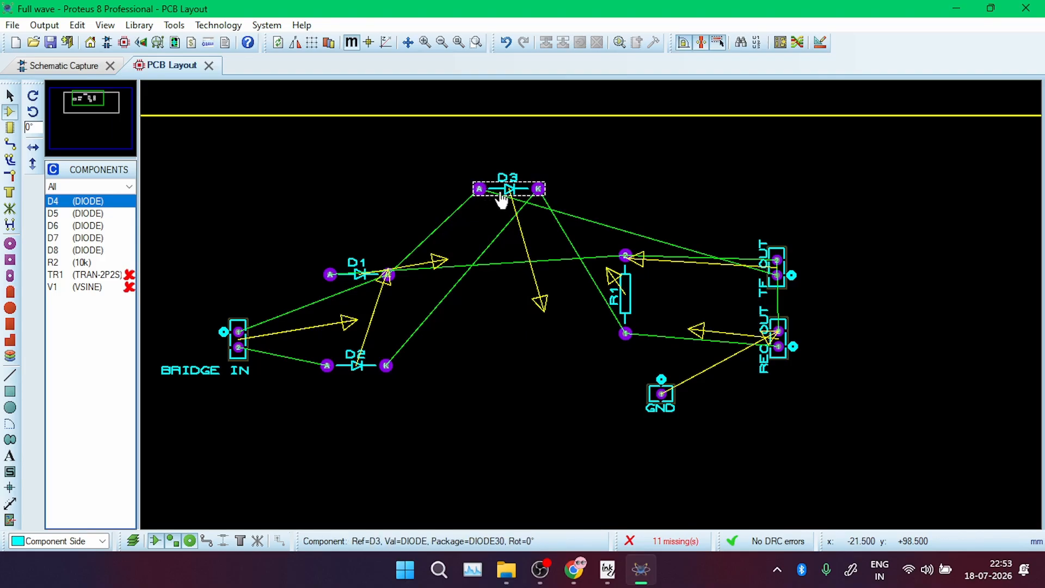
pyautogui.click(498, 194)
pyautogui.press('KP_Add')
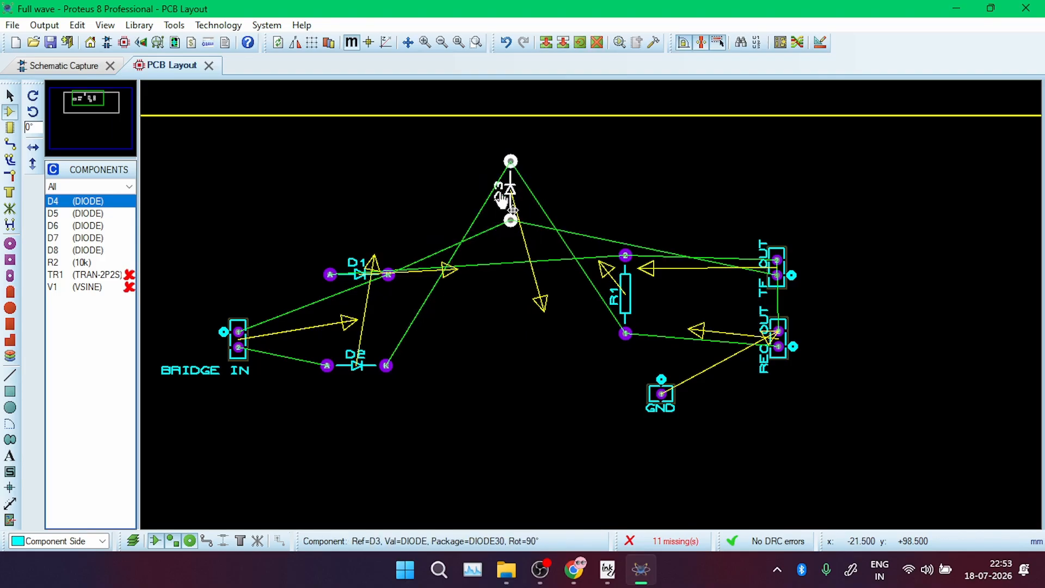
# Check D3 in the schematic, rotate it a further 180° anti-clockwise and move it vertically beside the cathode ends of D1 and D2
pyautogui.click(65, 67)
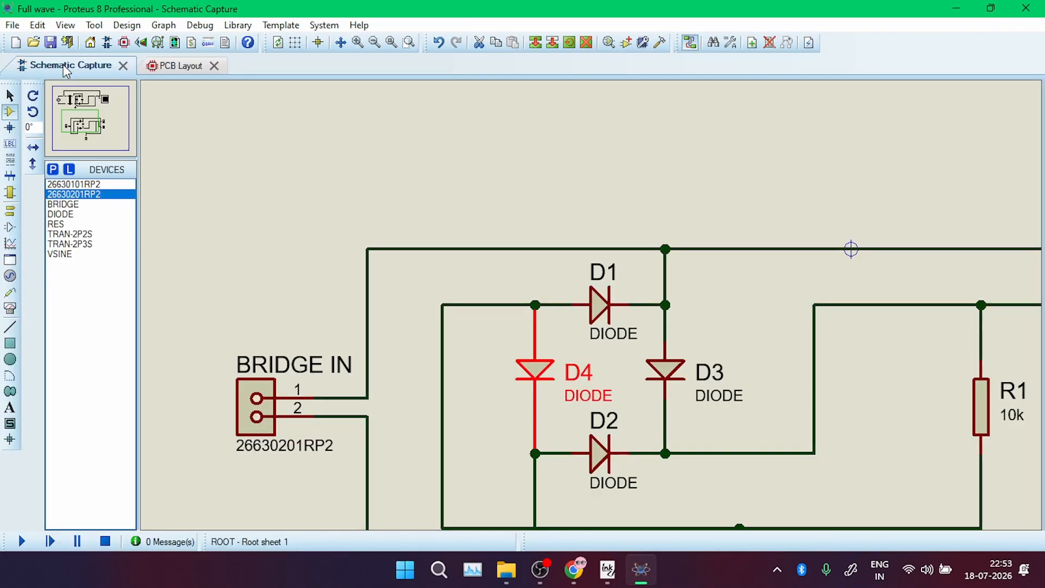
pyautogui.click(194, 69)
pyautogui.click(512, 189)
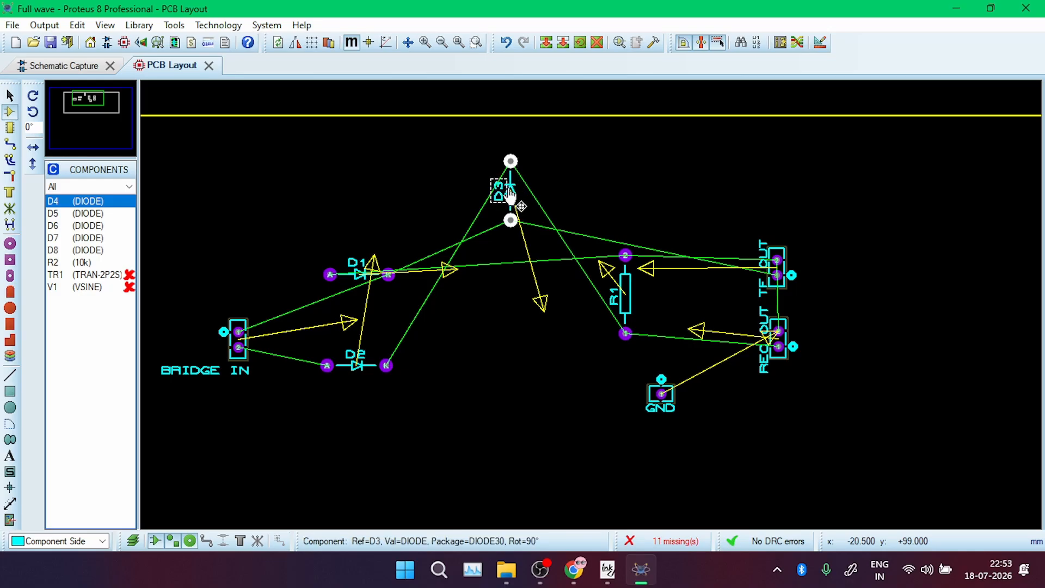
pyautogui.press('KP_Add')
pyautogui.press('KP_Add')
pyautogui.moveTo(511, 189); pyautogui.dragTo(414, 325)
# Move diode D2 down so that it lies below D1, slightly lower than D3's cathode pin
pyautogui.click(357, 367)
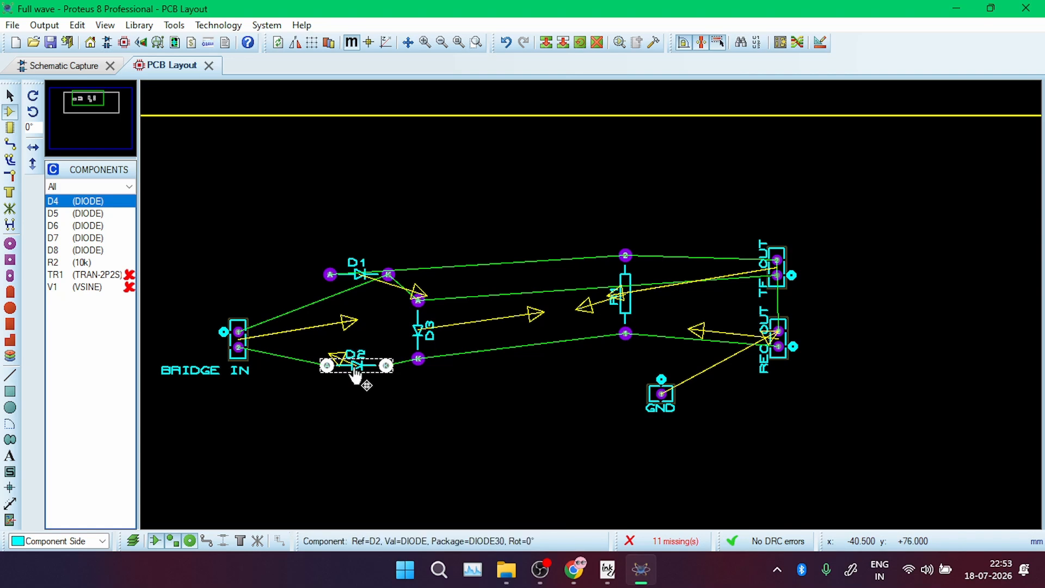
pyautogui.moveTo(356, 373); pyautogui.dragTo(359, 442)
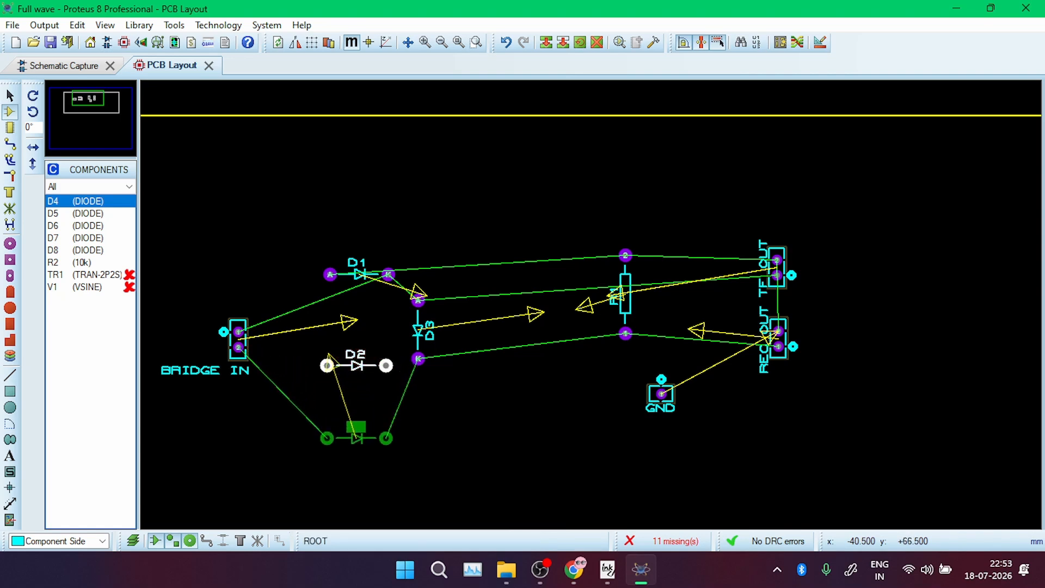
pyautogui.moveTo(357, 430); pyautogui.dragTo(357, 438)
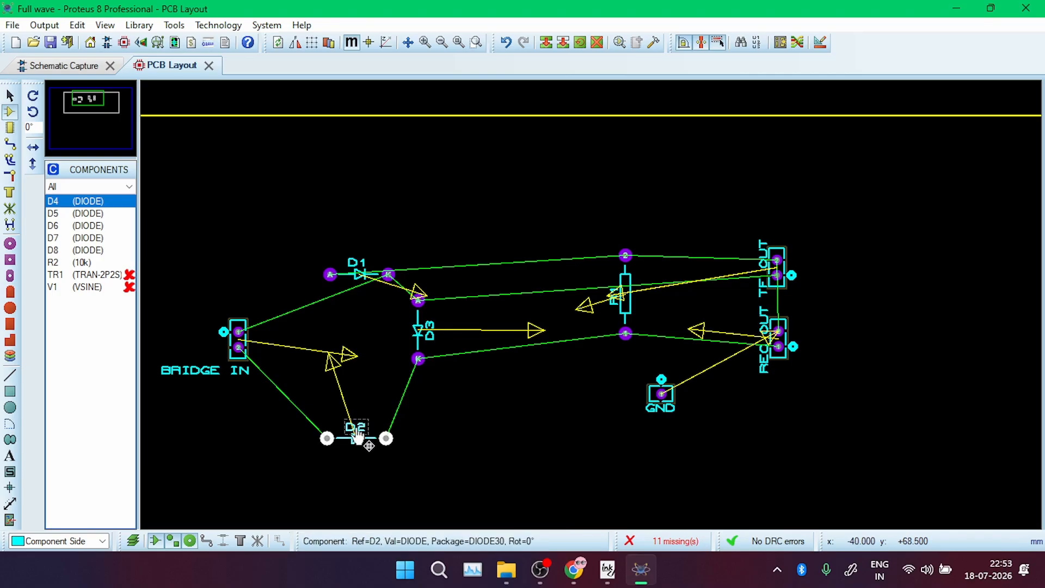
pyautogui.moveTo(357, 435); pyautogui.dragTo(355, 409)
pyautogui.scroll(2, 357, 441)
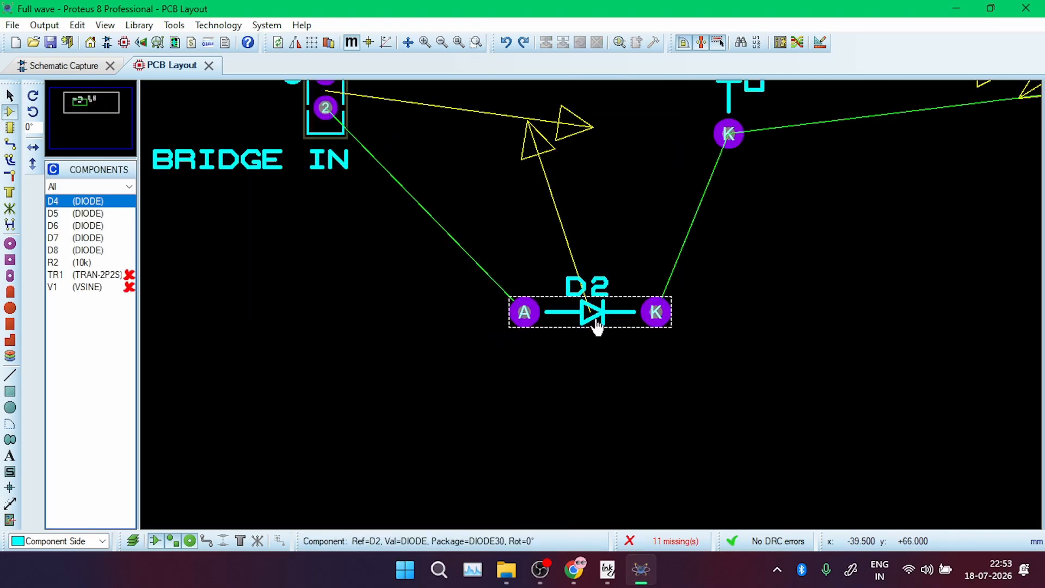
pyautogui.click(594, 322)
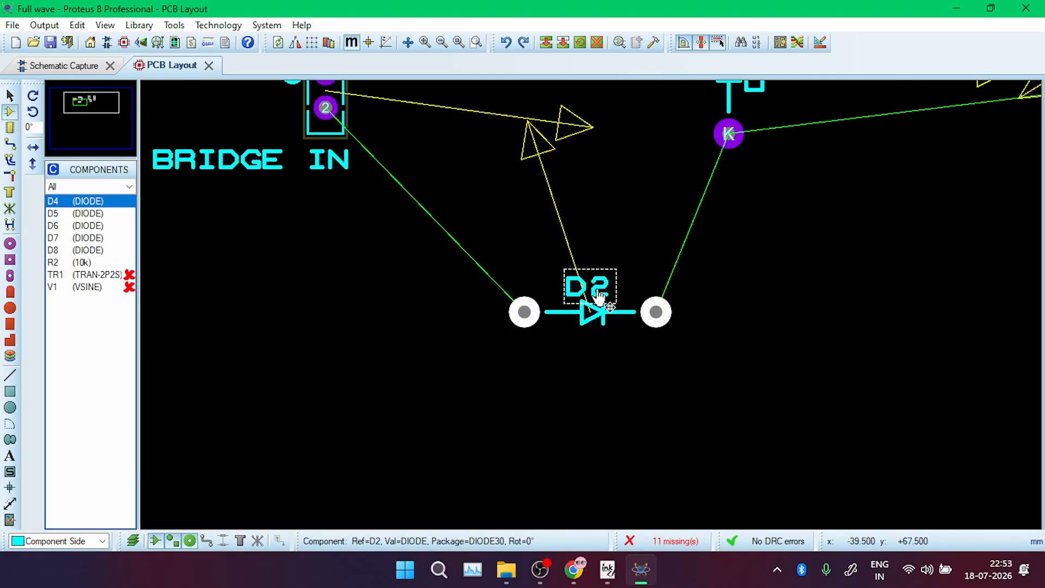
pyautogui.doubleClick(587, 324)
pyautogui.click(601, 333)
pyautogui.moveTo(604, 327); pyautogui.dragTo(604, 258)
pyautogui.scroll(-2, 600, 180)
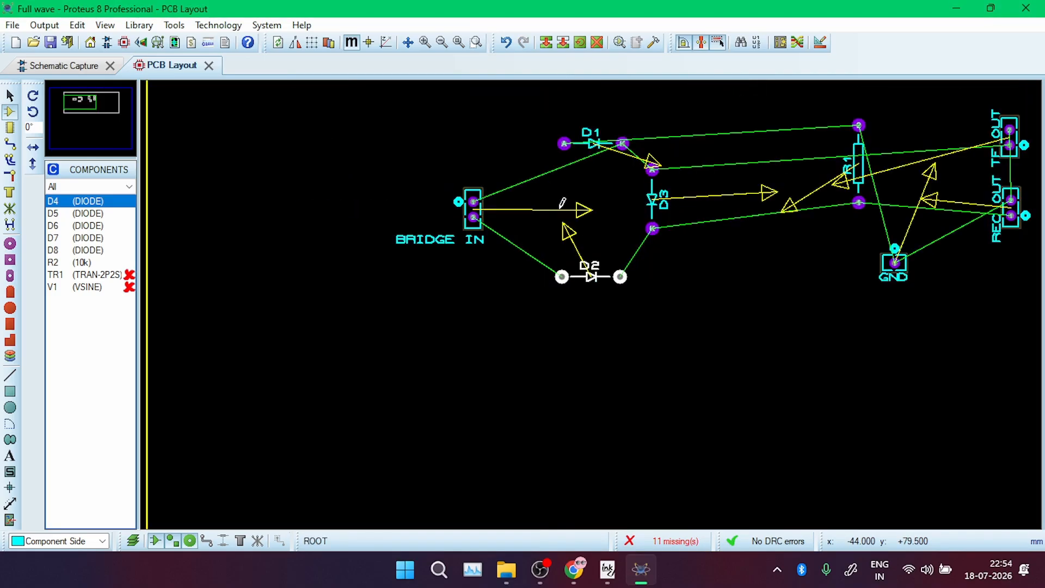
pyautogui.scroll(1, 561, 207)
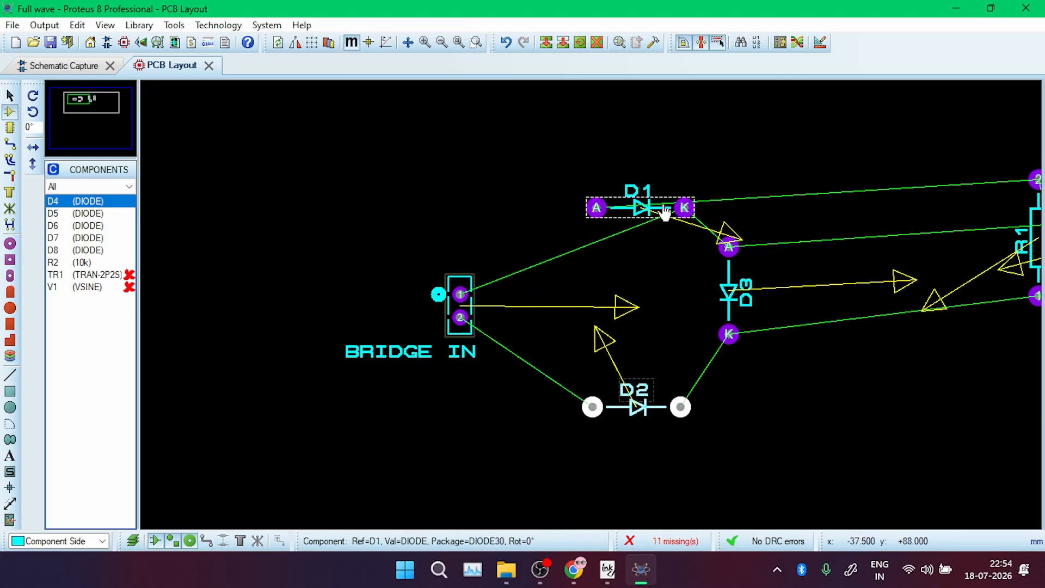
pyautogui.moveTo(639, 411); pyautogui.dragTo(644, 376)
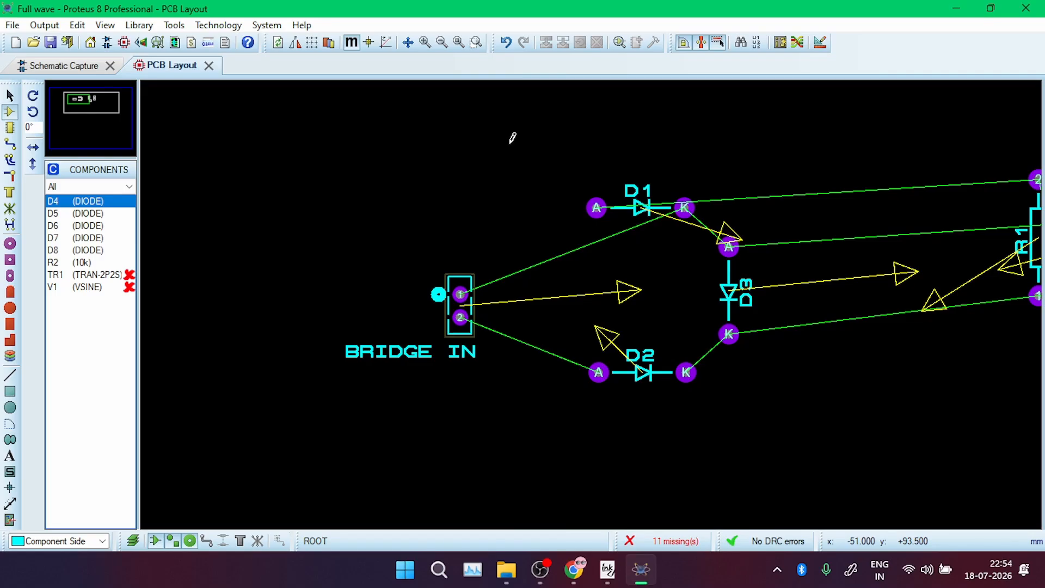
# Place diode D4 above the BRIDGE IN connector and rotate it anti-clockwise to 270°, with its anode at the upper end
pyautogui.click(436, 167)
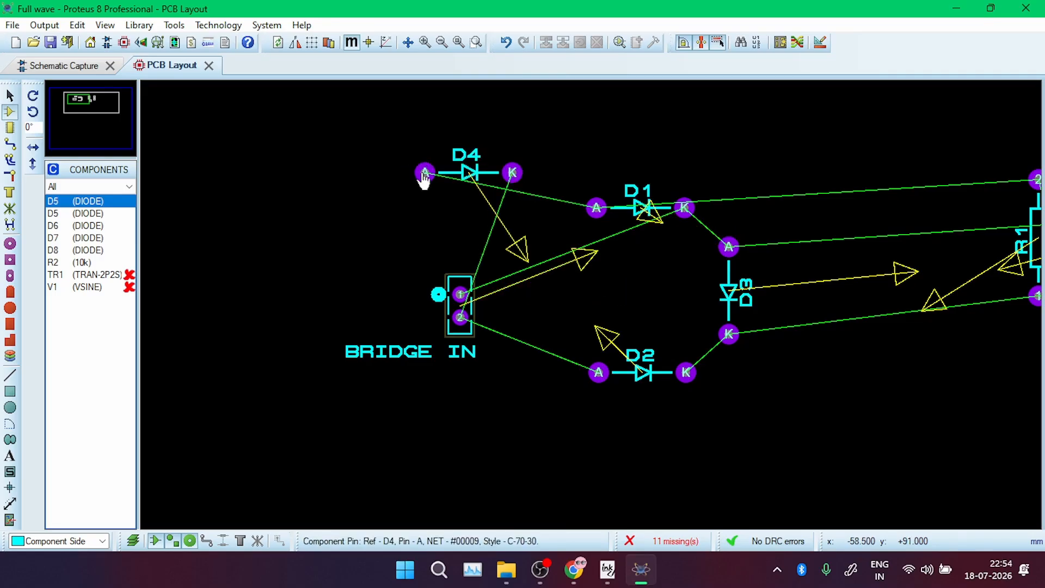
pyautogui.press('KP_Add')
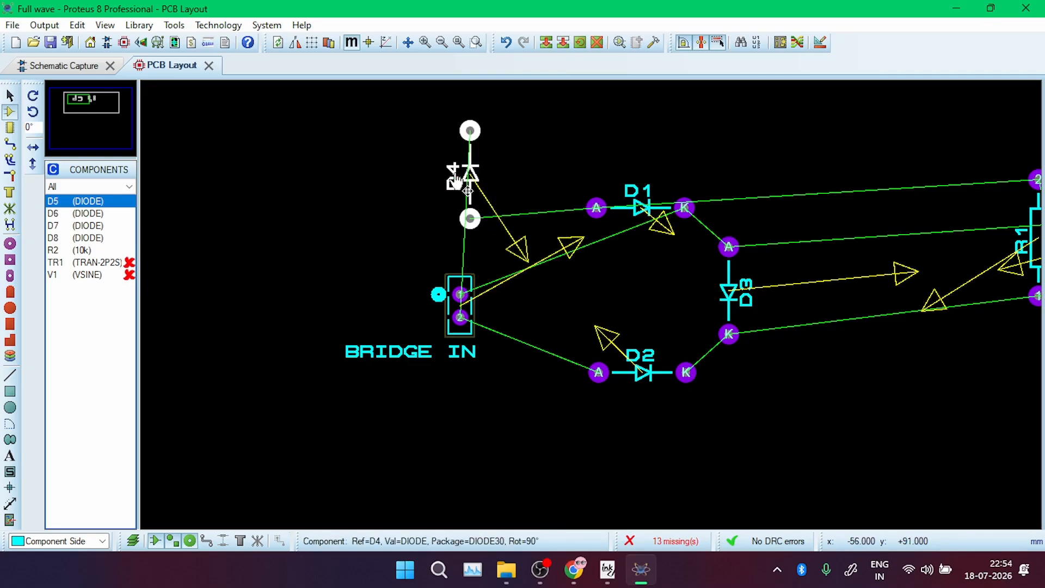
pyautogui.press('KP_Add')
pyautogui.press('KP_Add')
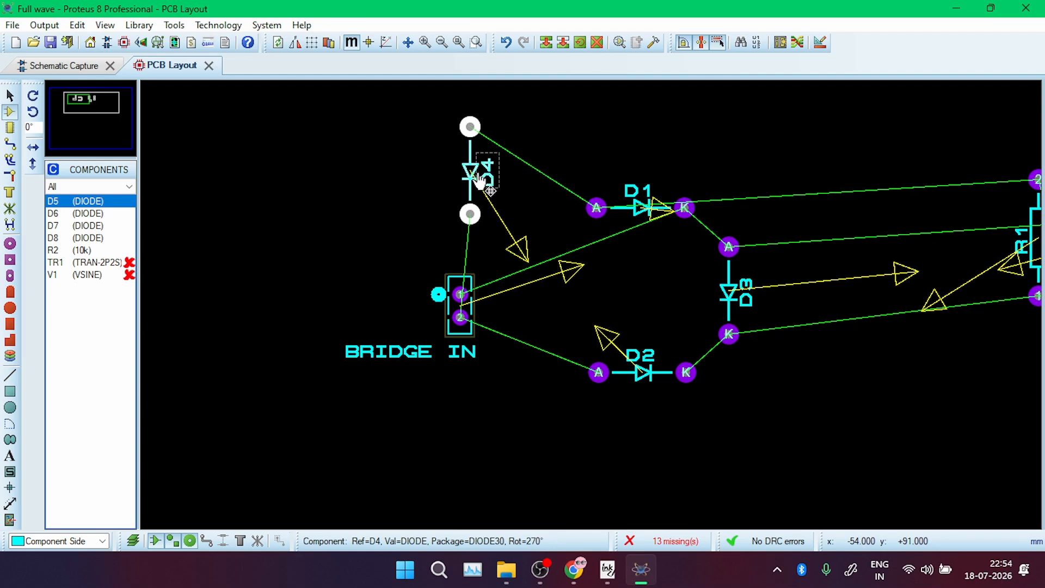
pyautogui.doubleClick(480, 178)
pyautogui.click(630, 206)
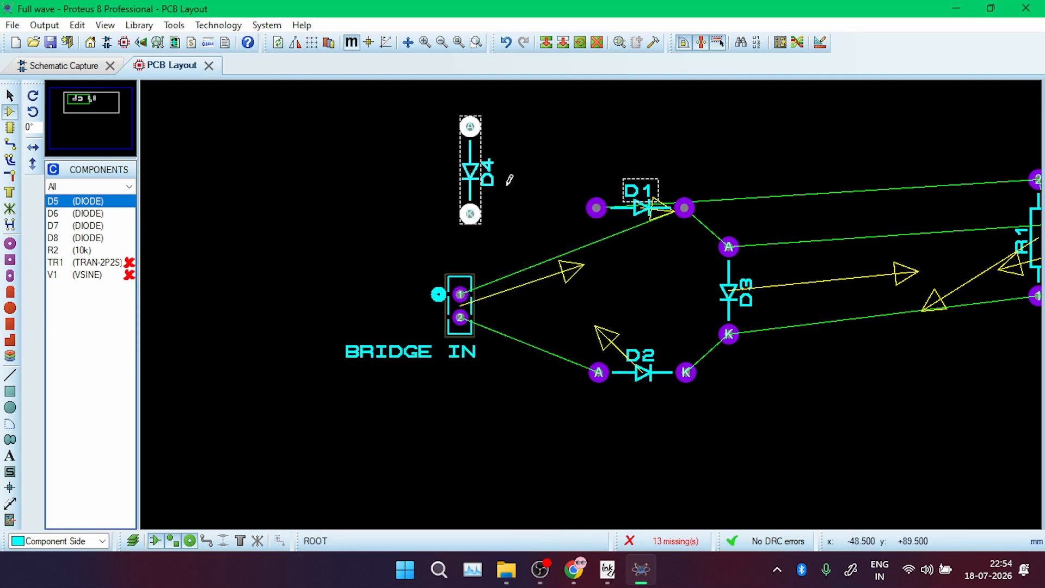
# Move diode D4 between the BRIDGE IN connector and the anode ends of D1 and D2, roughly level with D3
pyautogui.moveTo(470, 166); pyautogui.dragTo(607, 253)
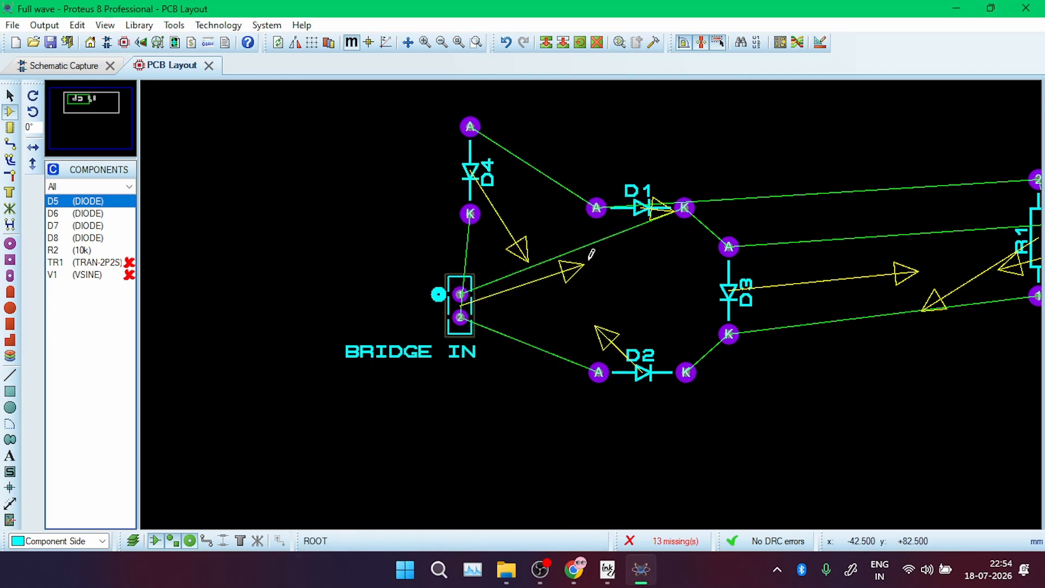
pyautogui.click(470, 172)
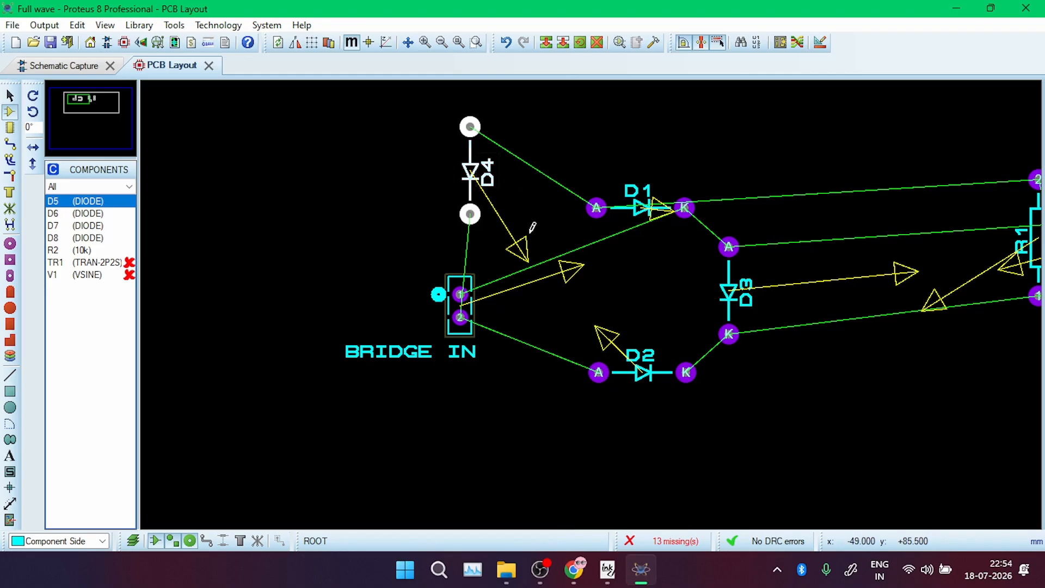
pyautogui.doubleClick(466, 168)
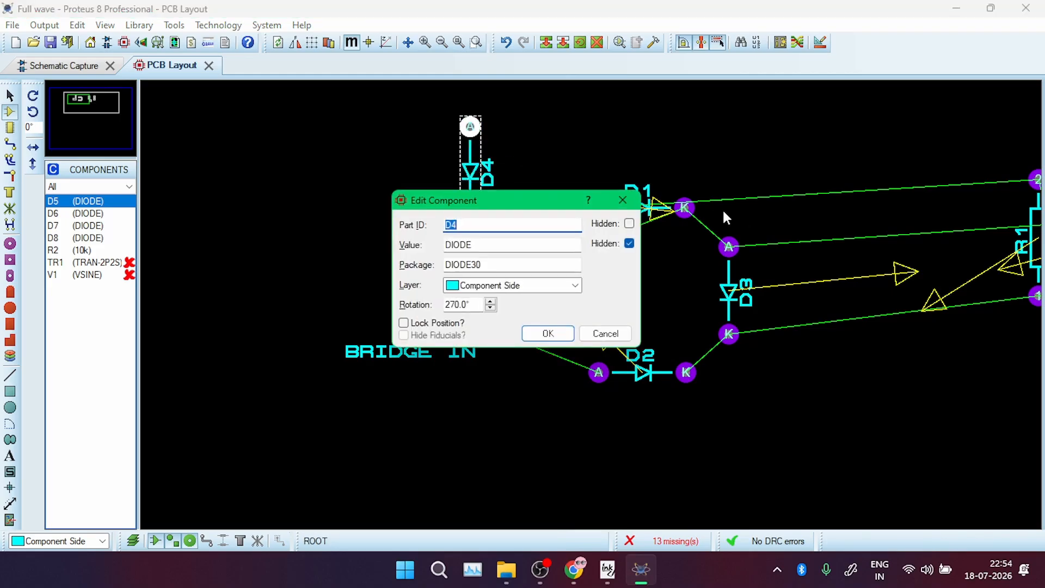
pyautogui.click(638, 201)
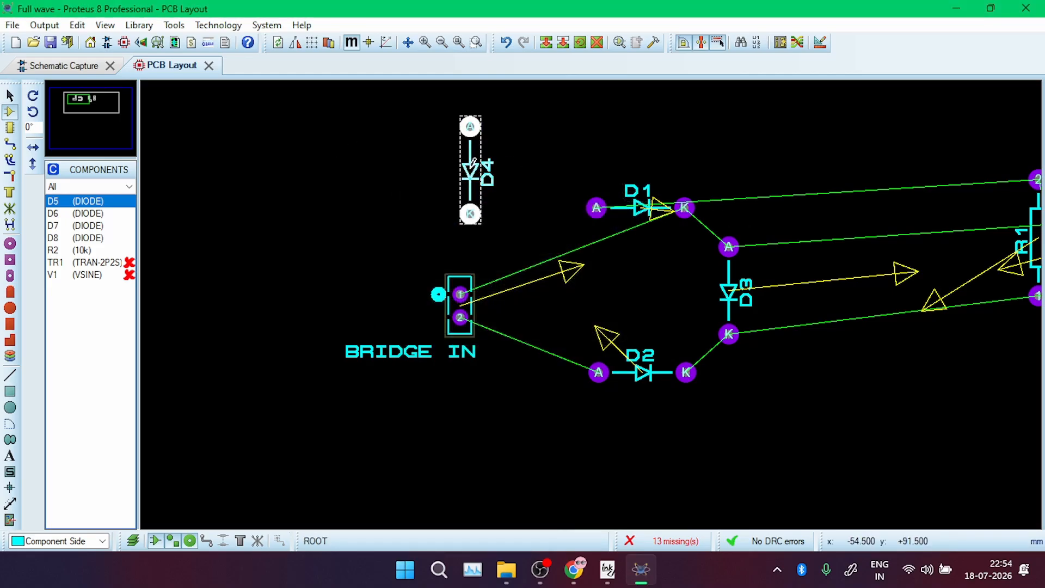
pyautogui.rightClick(472, 166)
pyautogui.click(455, 157)
pyautogui.rightClick(472, 162)
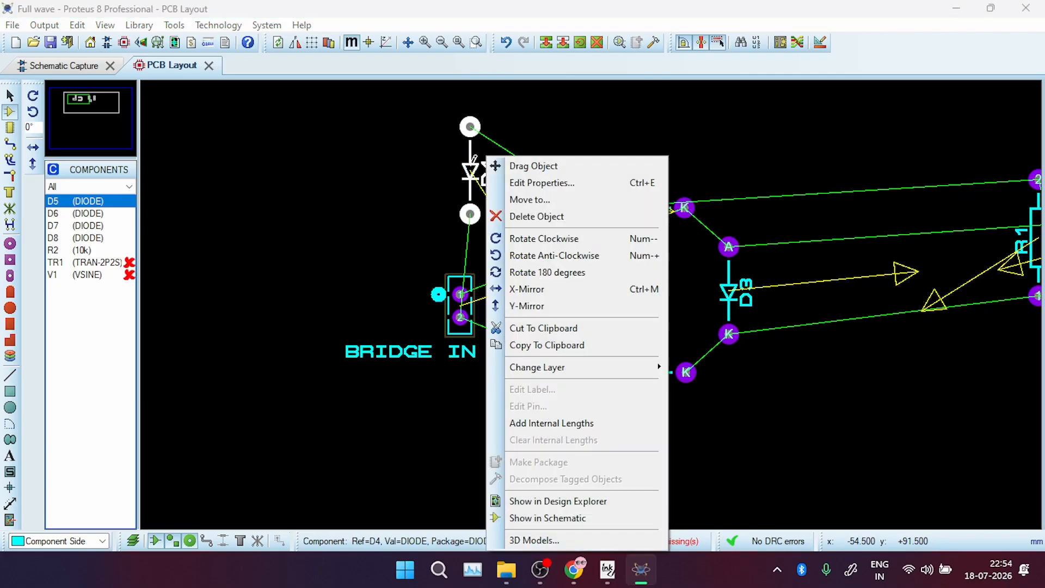
pyautogui.click(525, 165)
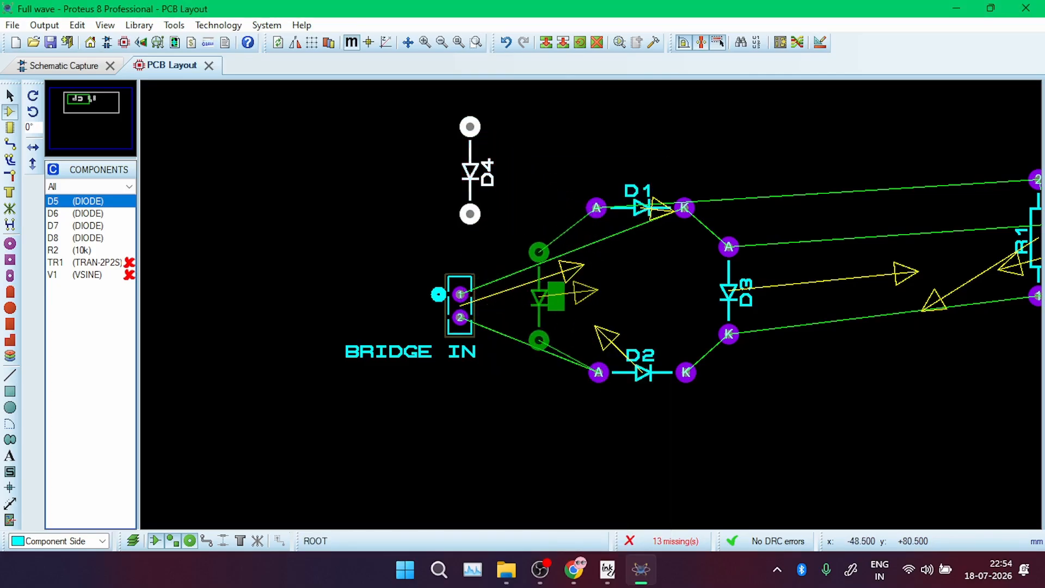
pyautogui.click(551, 305)
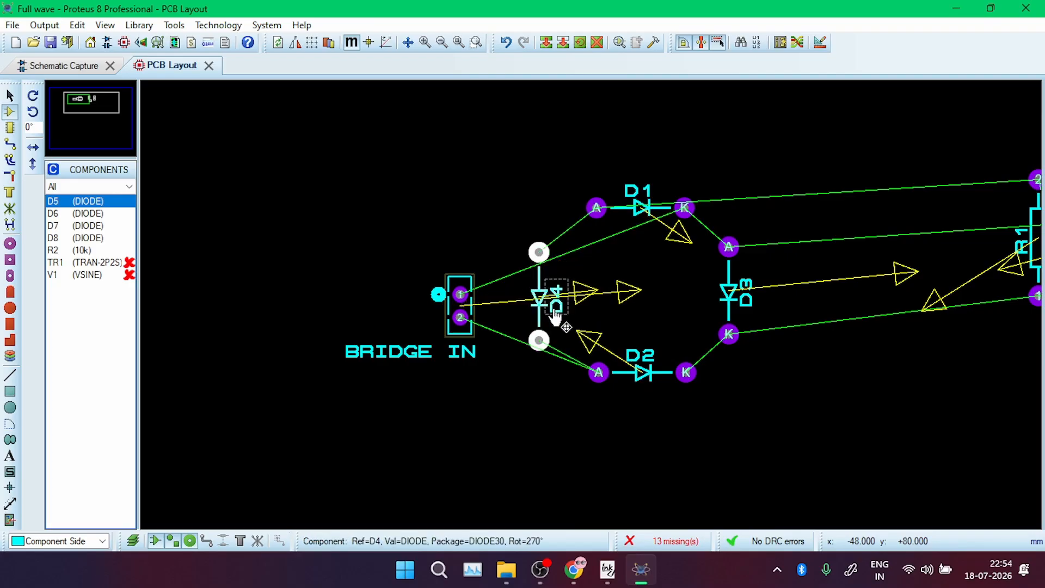
# Move diode D2 slightly further down, keeping it horizontal below the cathode pins of D3 and D4
pyautogui.rightClick(650, 380)
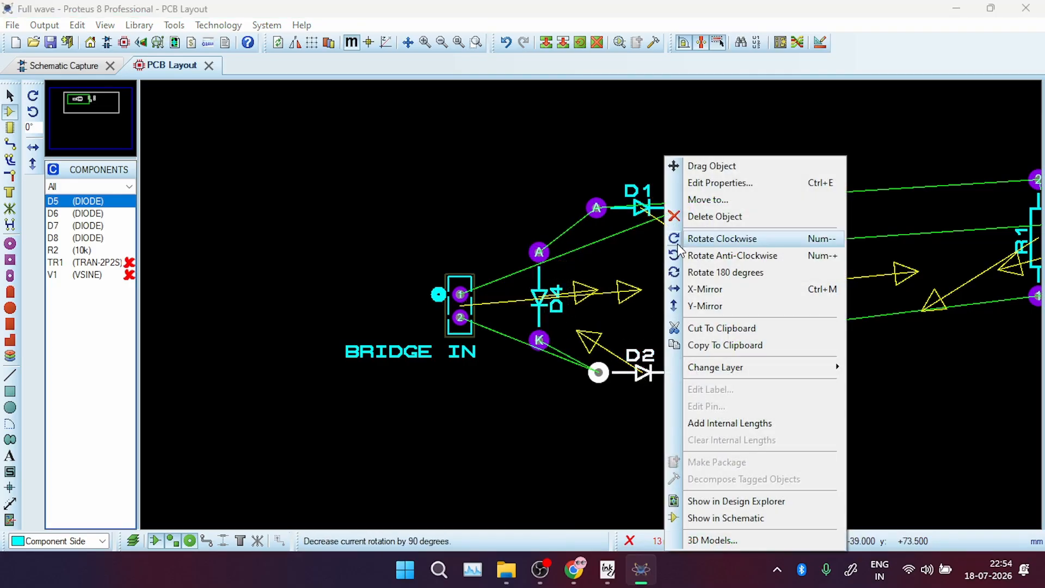
pyautogui.click(697, 164)
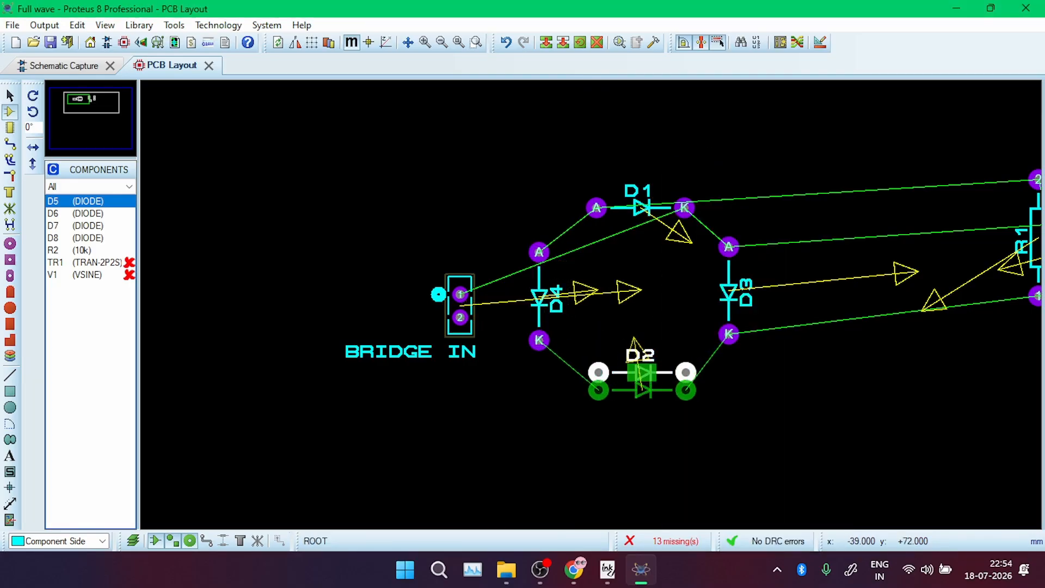
pyautogui.click(648, 389)
pyautogui.scroll(-2, 798, 268)
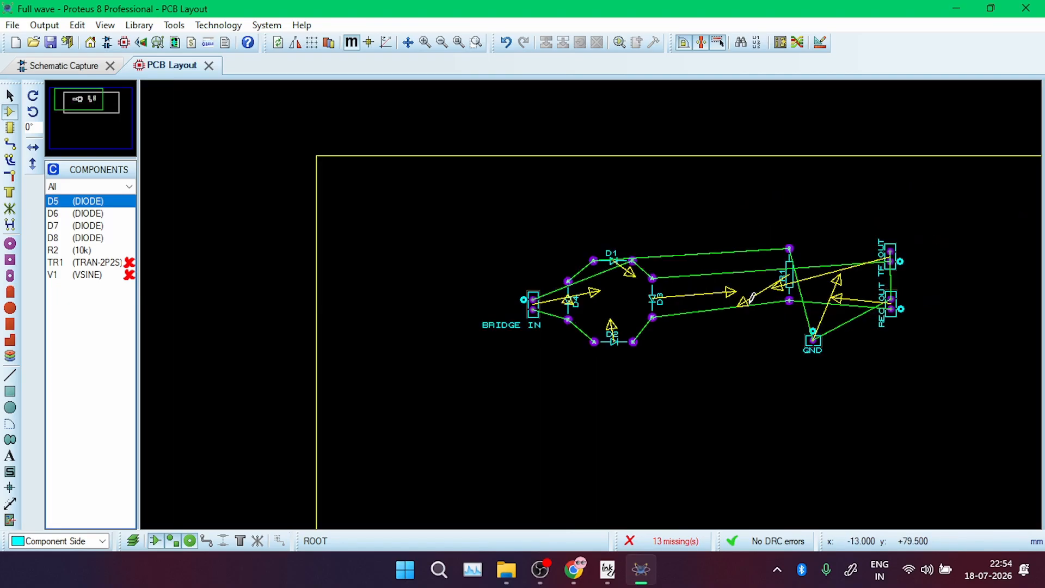
# Move R1, GND, TF OUT and REC OUT together as a group horizontally closer to diode D3
pyautogui.scroll(1, 592, 298)
pyautogui.moveTo(568, 159); pyautogui.dragTo(1033, 521)
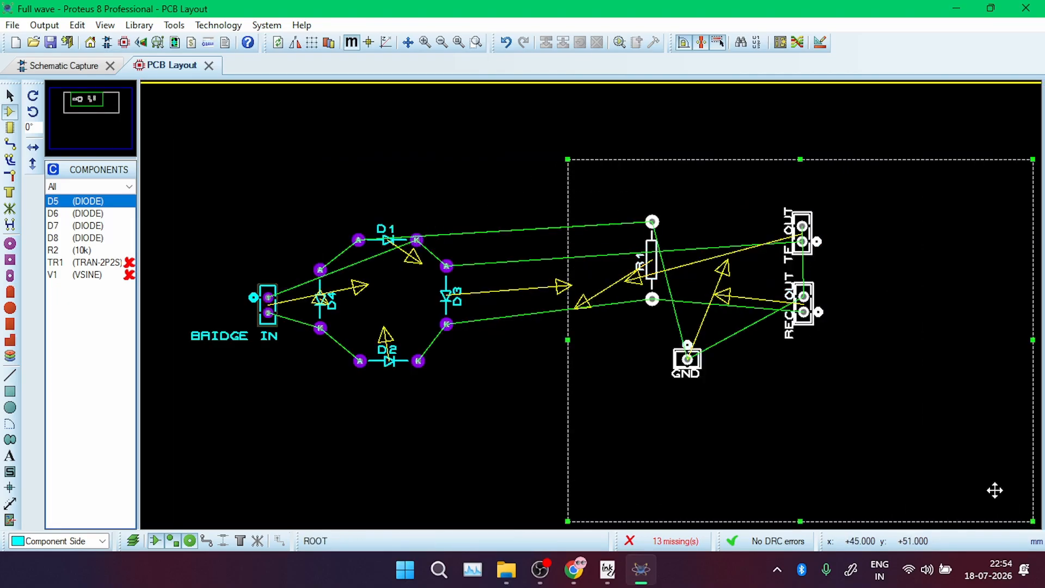
pyautogui.moveTo(841, 343); pyautogui.dragTo(722, 343)
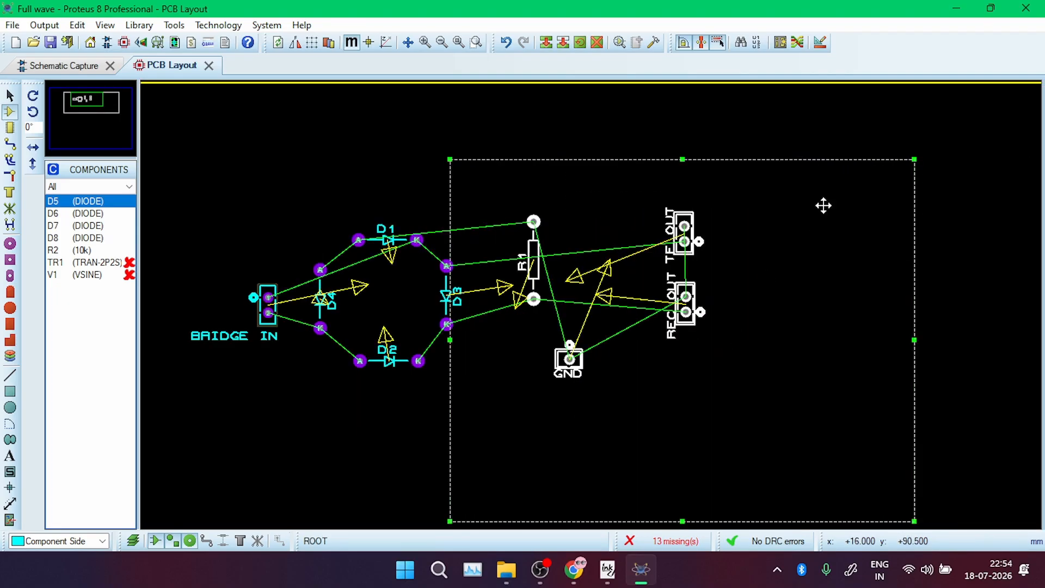
pyautogui.click(858, 148)
pyautogui.scroll(-1, 588, 247)
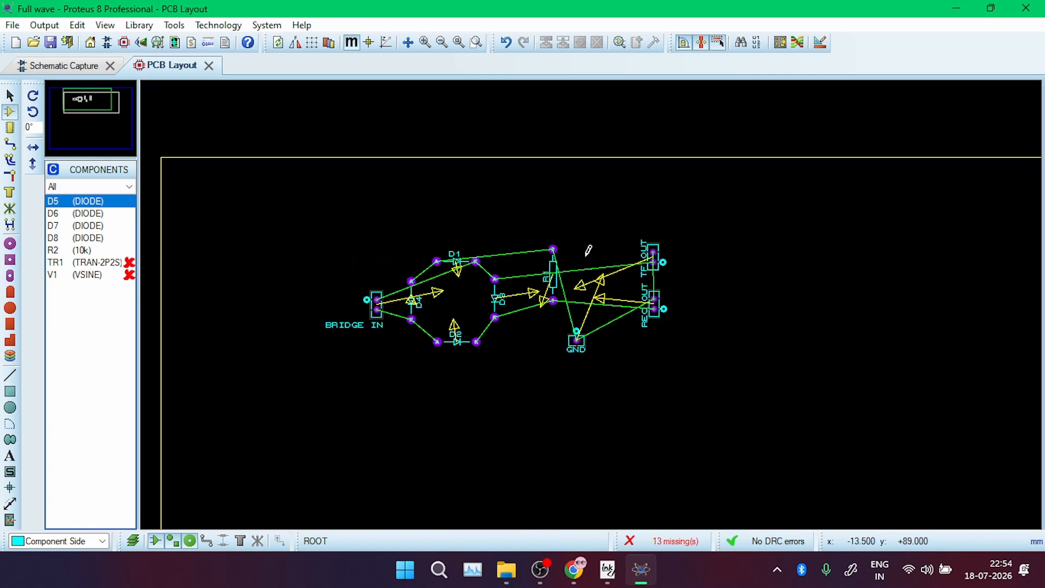
pyautogui.scroll(1, 486, 344)
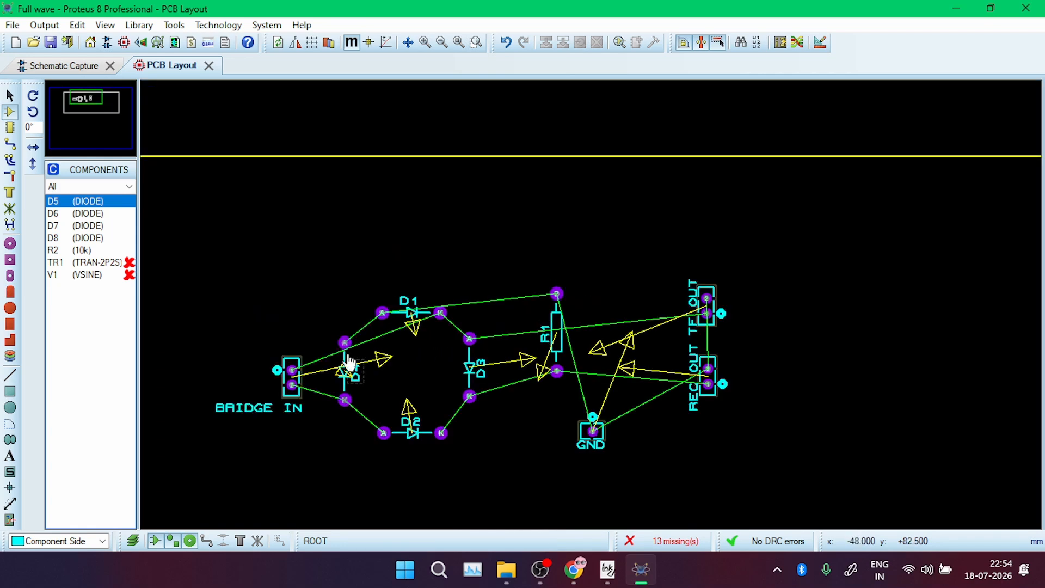
# Route DEFAULT traces on Bottom Copper from D4's anode to D1's anode and from D4's cathode to D2's anode
pyautogui.click(10, 145)
pyautogui.scroll(2, 180, 299)
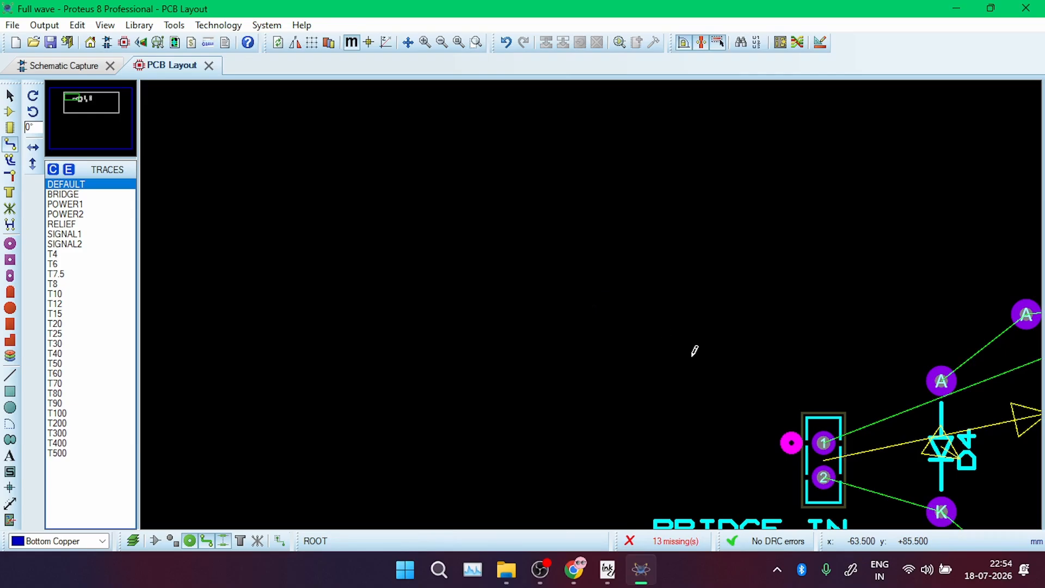
pyautogui.scroll(-1, 777, 408)
pyautogui.scroll(1, 759, 355)
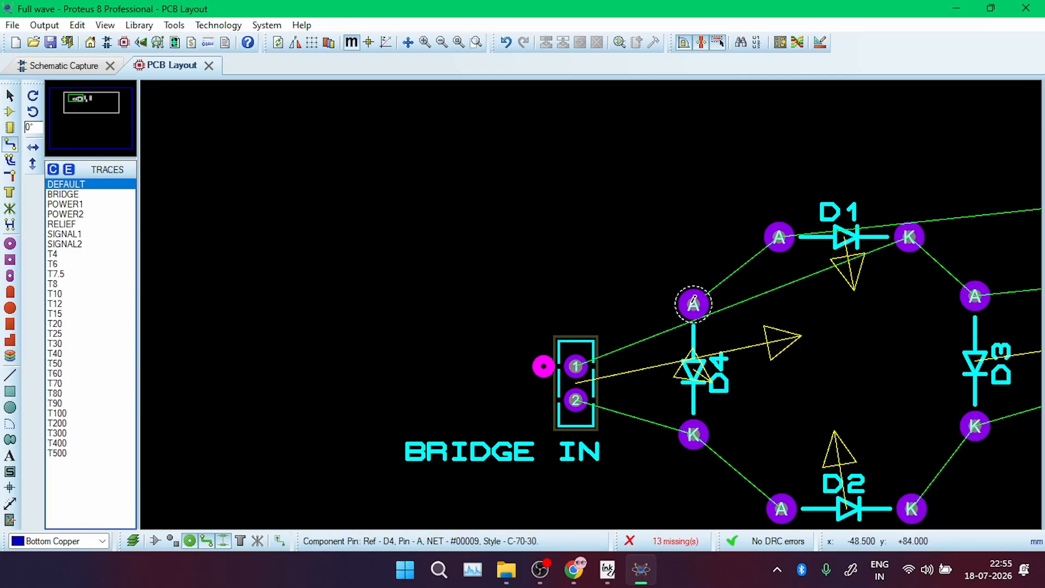
pyautogui.click(698, 298)
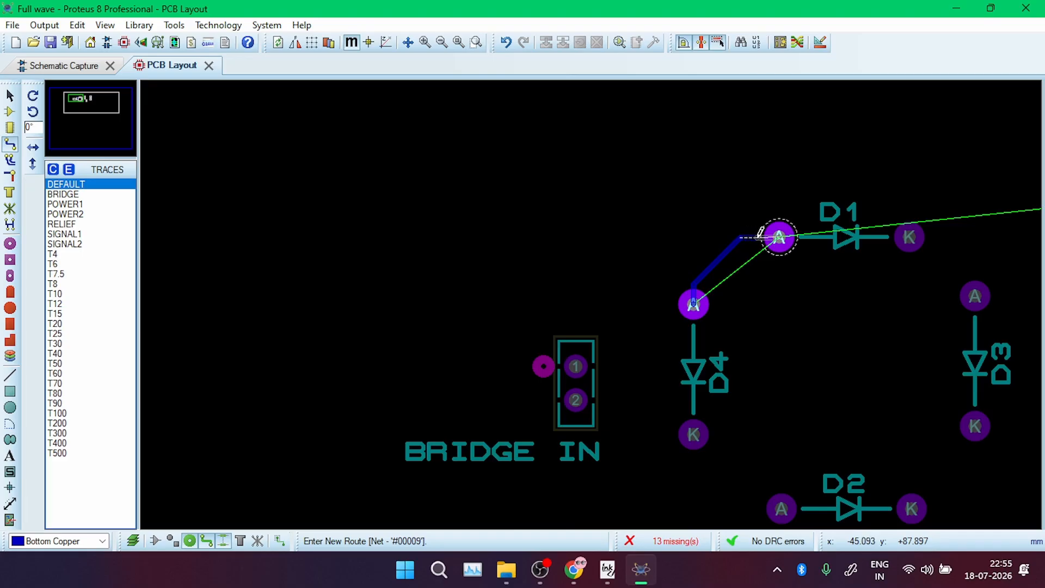
pyautogui.click(779, 237)
pyautogui.click(694, 434)
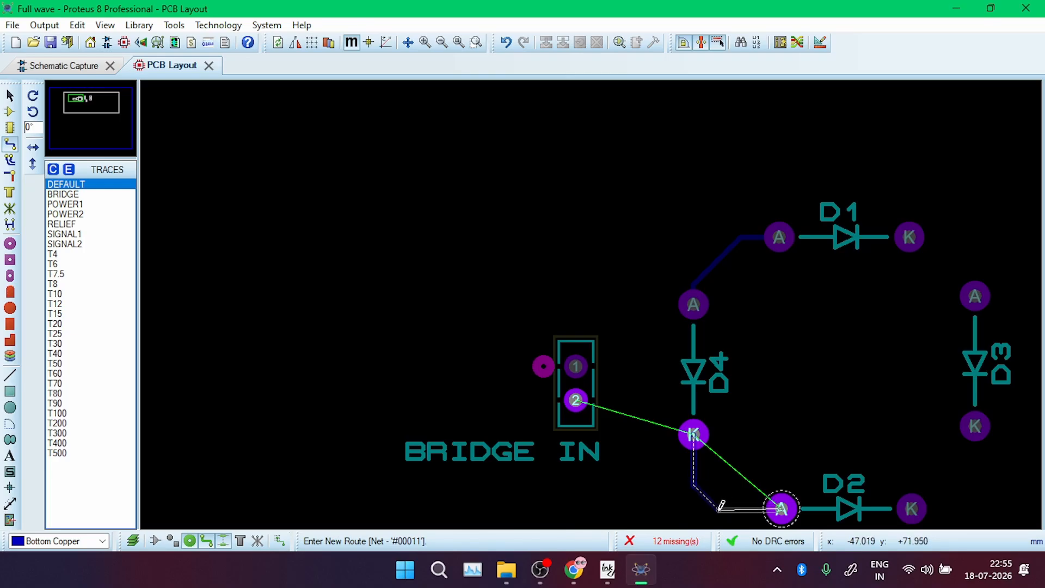
pyautogui.click(781, 508)
# Route Bottom Copper traces from D3's cathode to D2's cathode and from D1's cathode to D3's anode
pyautogui.press('F5')
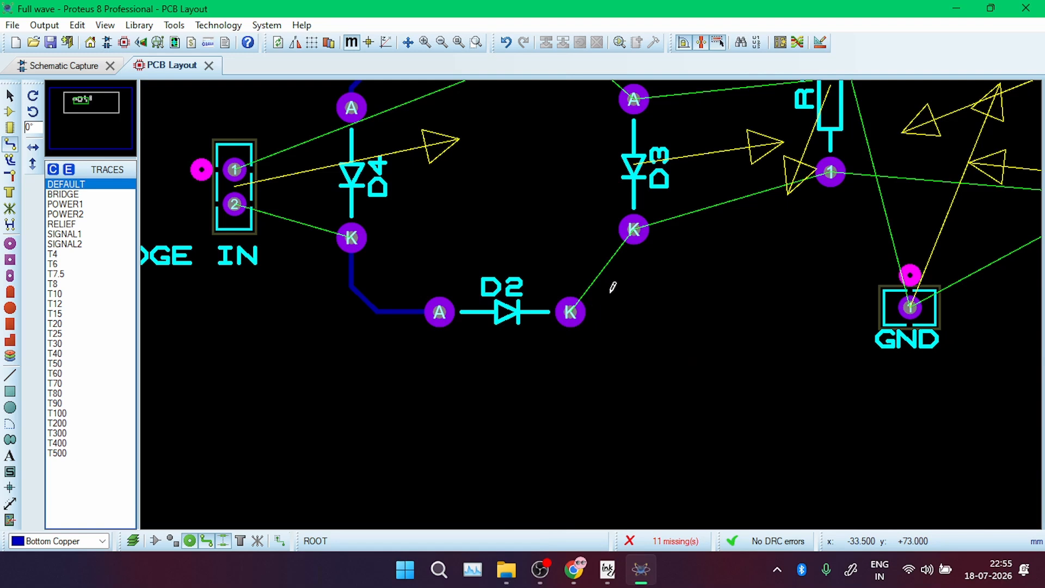
pyautogui.click(642, 226)
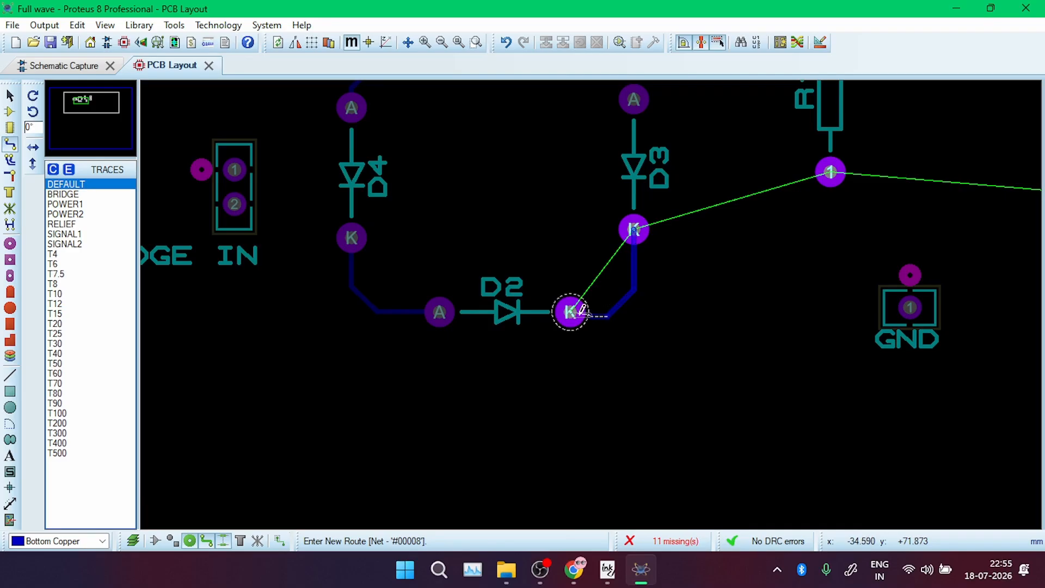
pyautogui.click(572, 311)
pyautogui.press('F5')
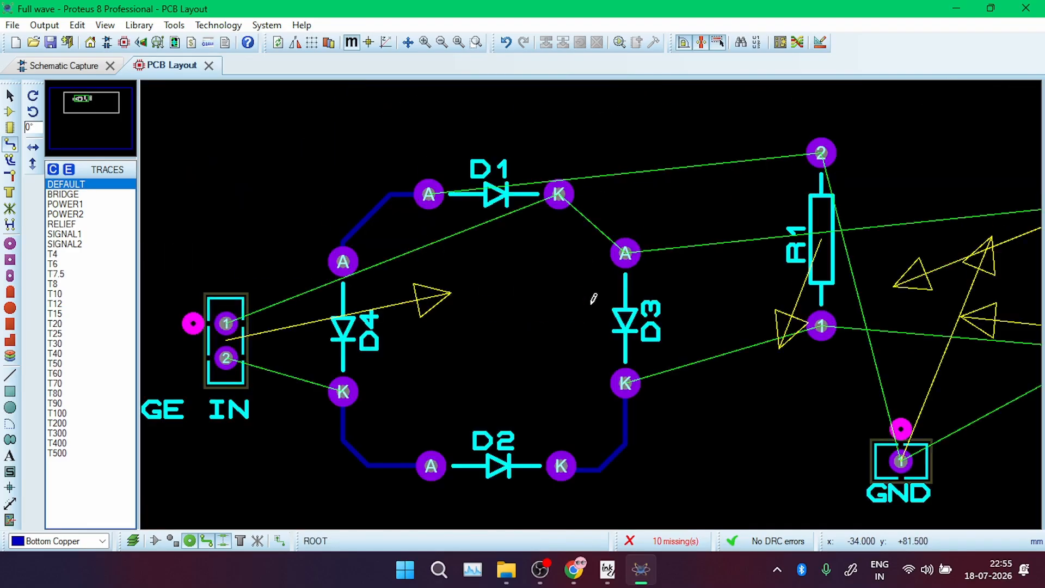
pyautogui.click(557, 193)
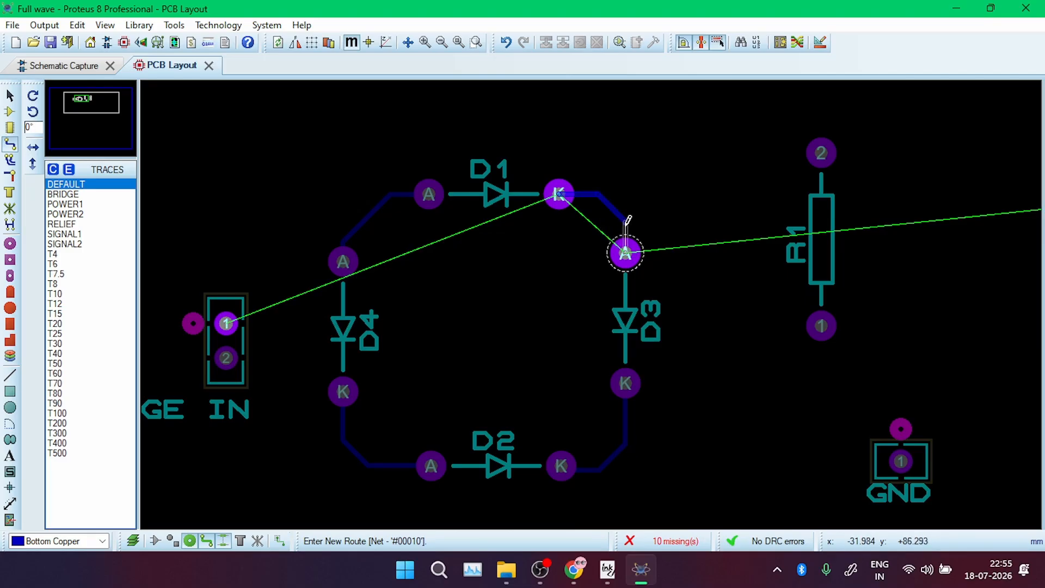
pyautogui.click(625, 250)
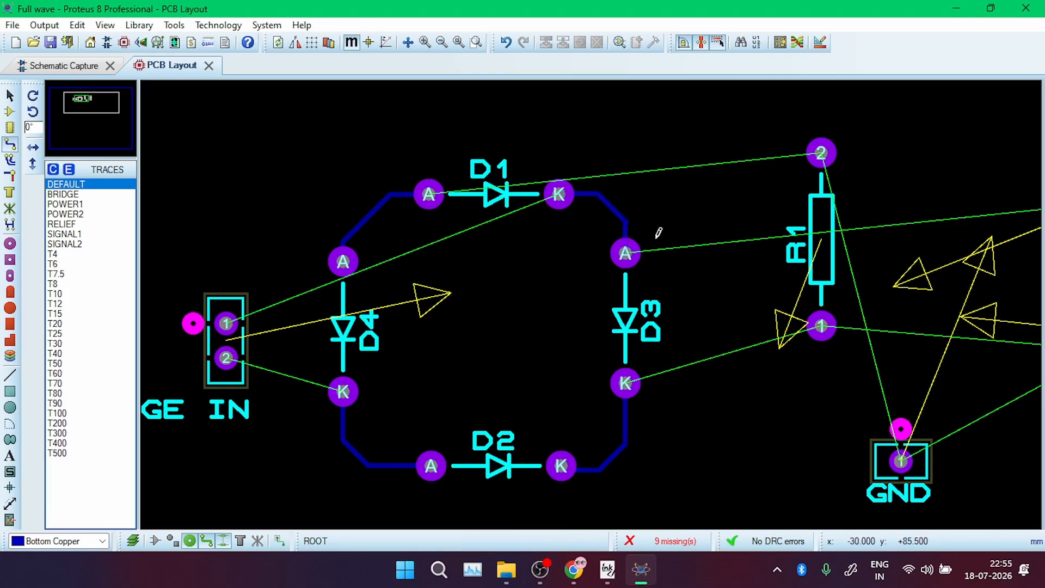
# Check the wiring of R1, TF OUT and REC OUT in the schematic and return to the PCB layout
pyautogui.scroll(-1, 680, 185)
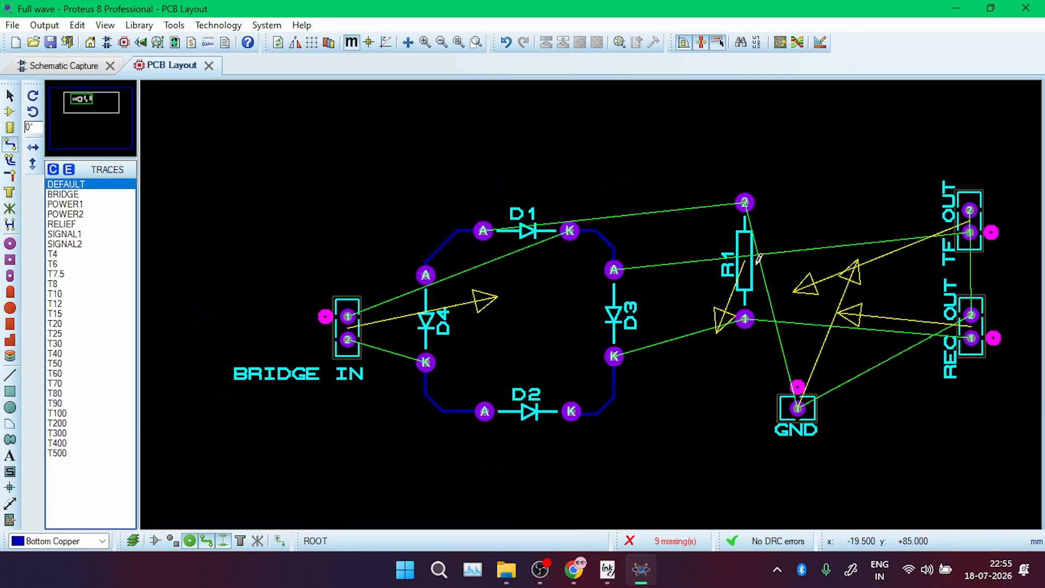
pyautogui.scroll(1, 593, 298)
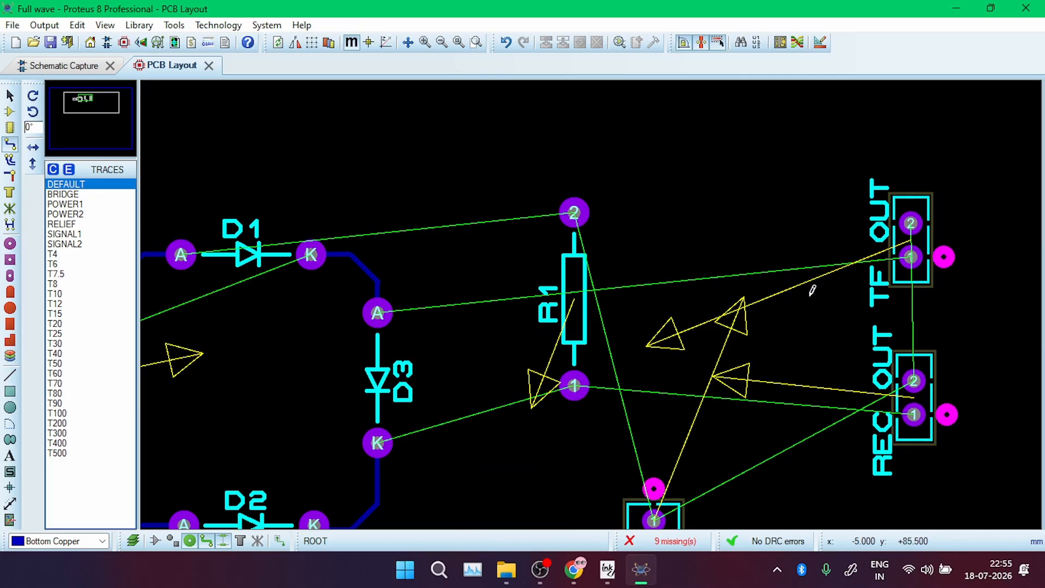
pyautogui.click(88, 70)
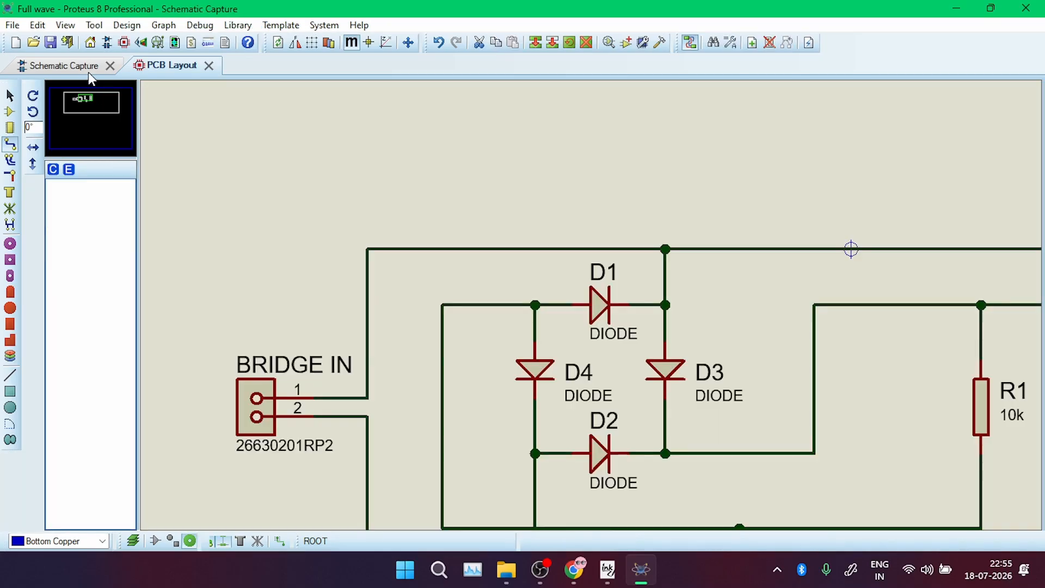
pyautogui.scroll(-1, 749, 360)
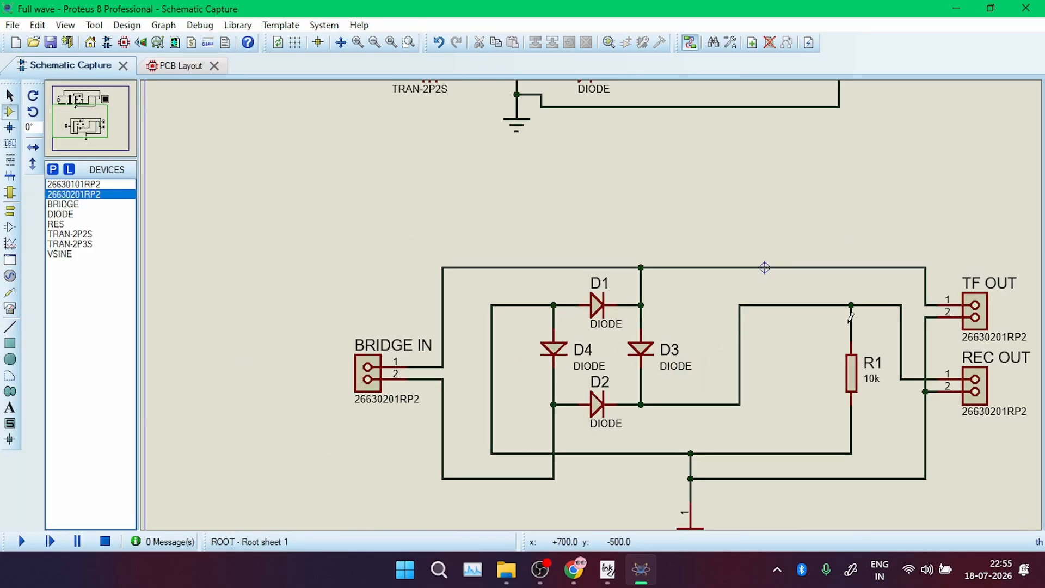
pyautogui.click(169, 70)
# Route a Bottom Copper trace from BRIDGE IN pin 2 to D4's cathode
pyautogui.scroll(-1, 303, 221)
pyautogui.scroll(3, 595, 300)
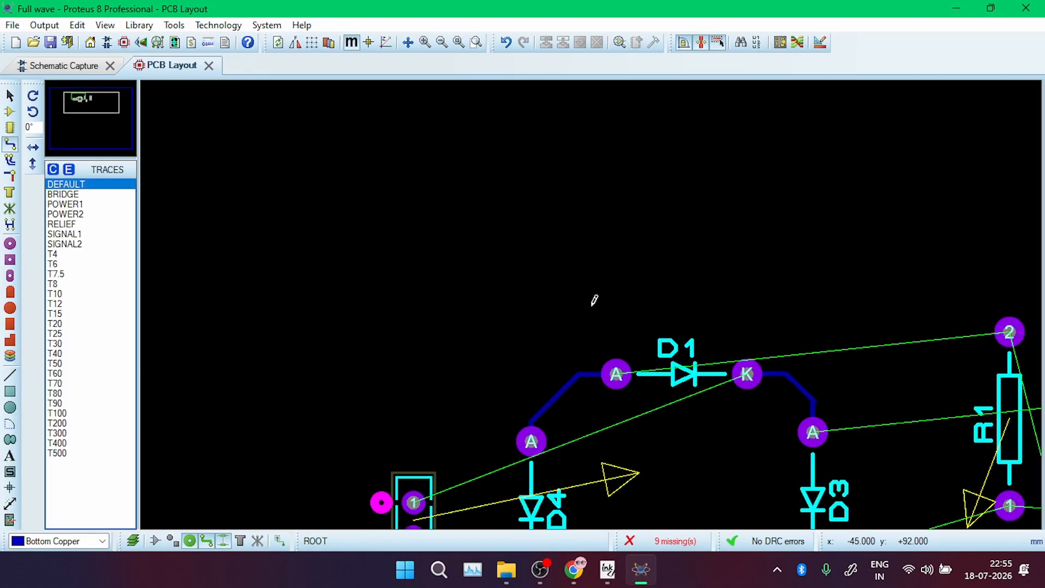
pyautogui.scroll(-3, 594, 300)
pyautogui.scroll(2, 593, 298)
pyautogui.scroll(1, 533, 312)
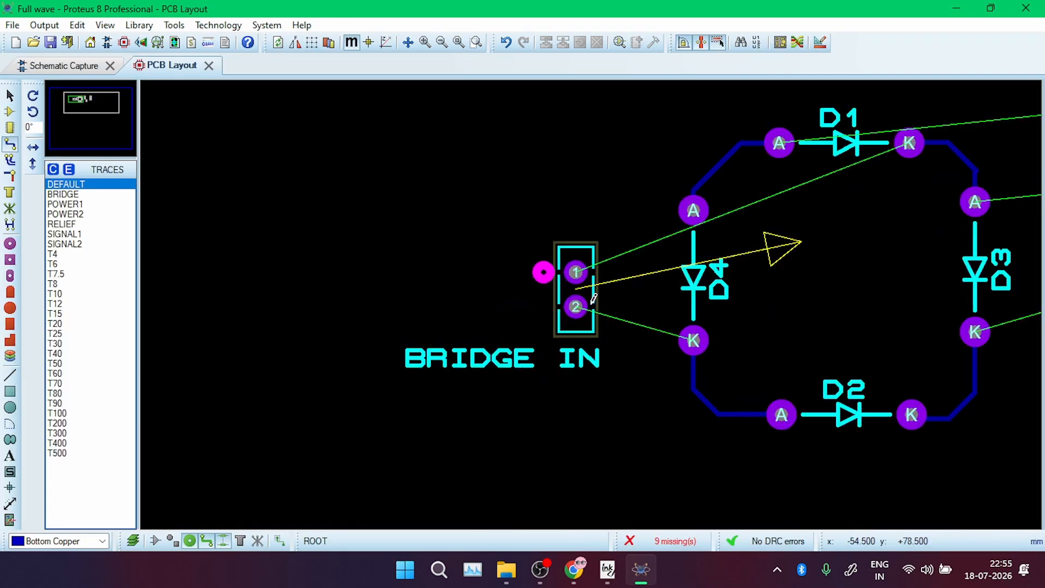
pyautogui.click(577, 306)
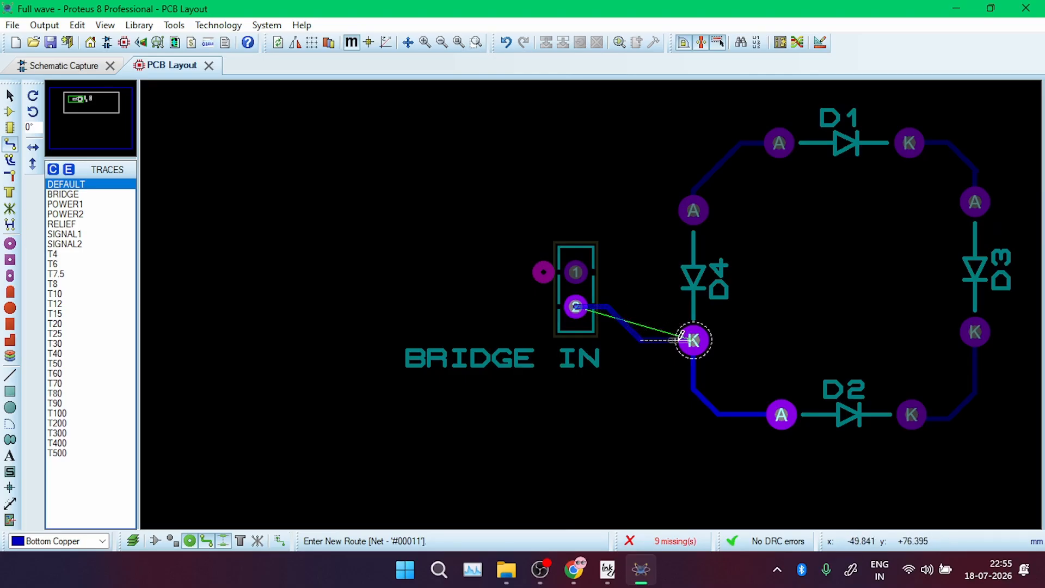
pyautogui.click(695, 339)
# Route a Bottom Copper trace from BRIDGE IN pin 1 between D4's pads to D1's cathode
pyautogui.press('F5')
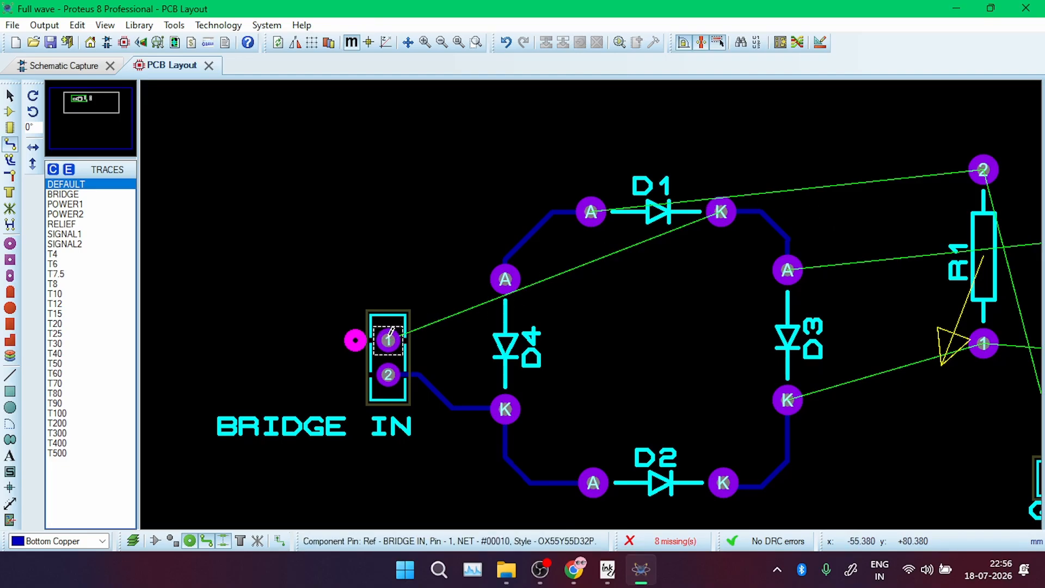
pyautogui.click(388, 340)
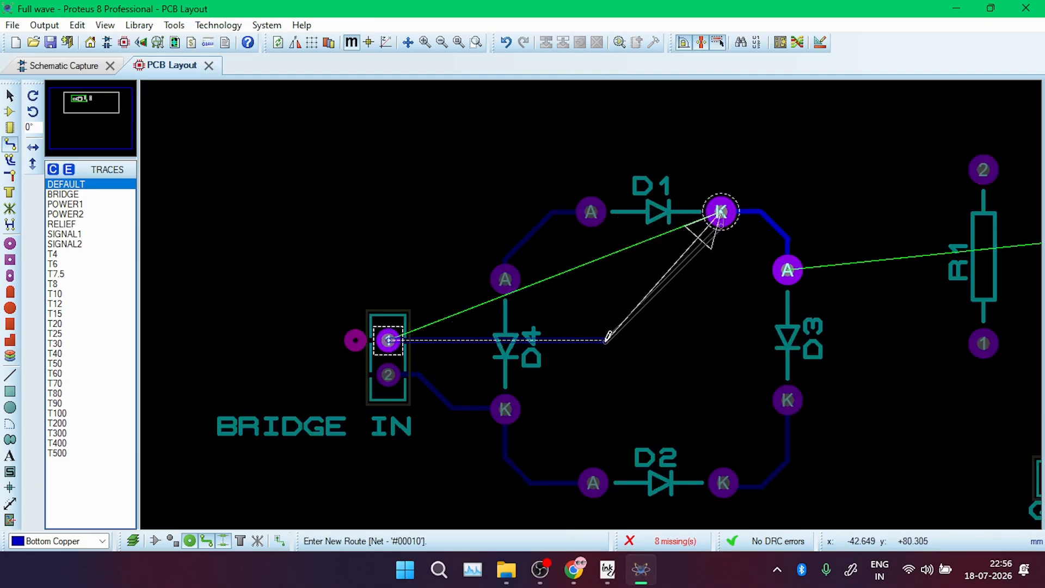
pyautogui.click(721, 212)
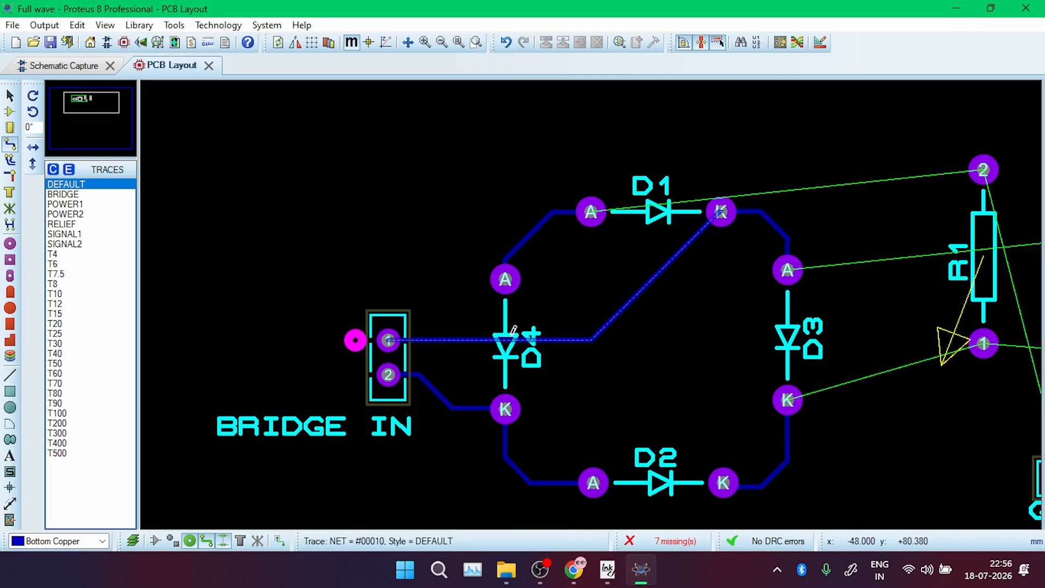
# Open the board in the 3D Visualizer and examine the diodes and the traces on the underside
pyautogui.click(143, 43)
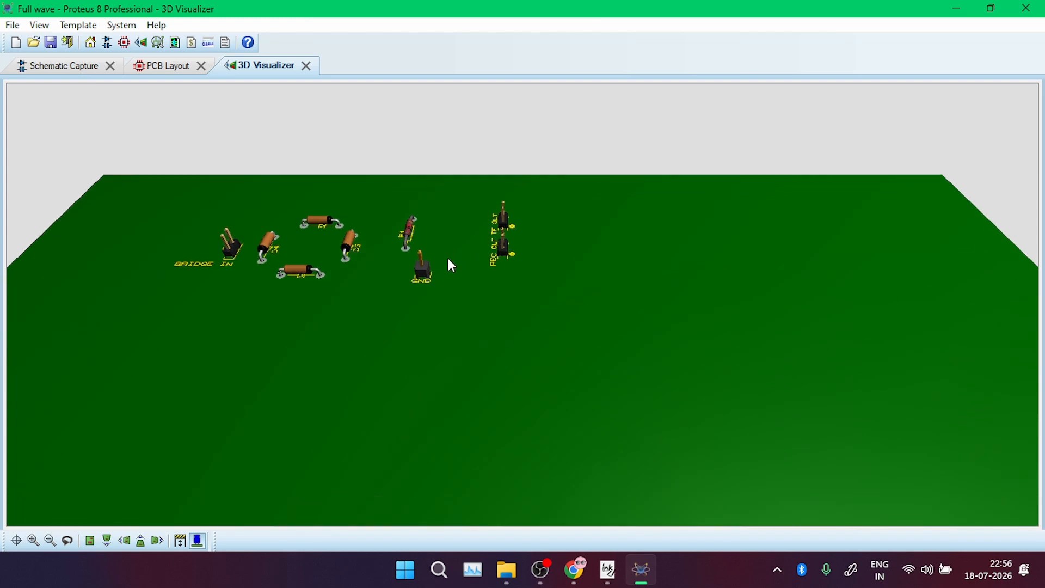
pyautogui.click(260, 248)
pyautogui.scroll(10, 522, 299)
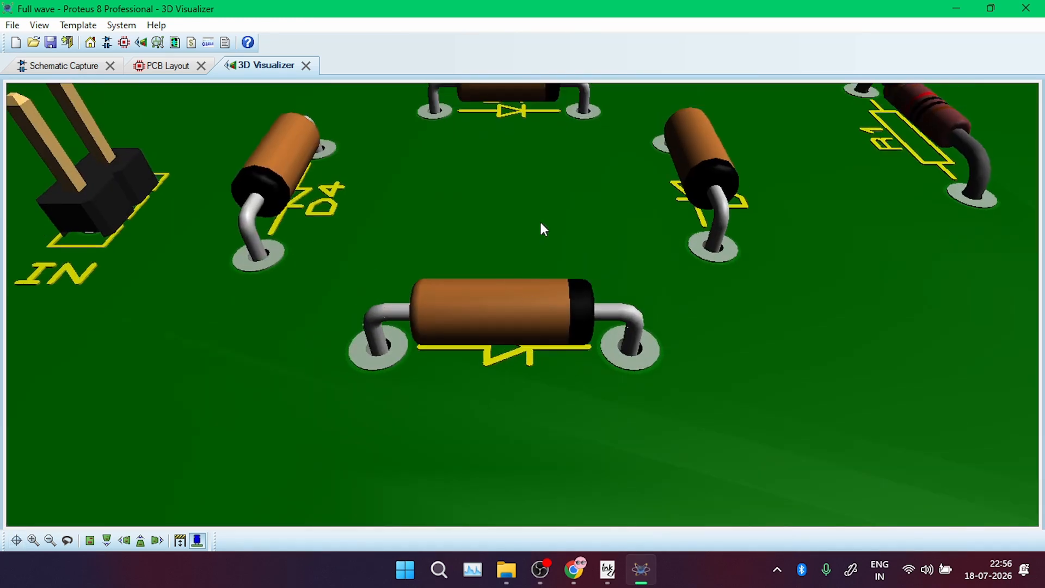
pyautogui.moveTo(542, 225); pyautogui.dragTo(541, 98)
pyautogui.scroll(-5, 523, 305)
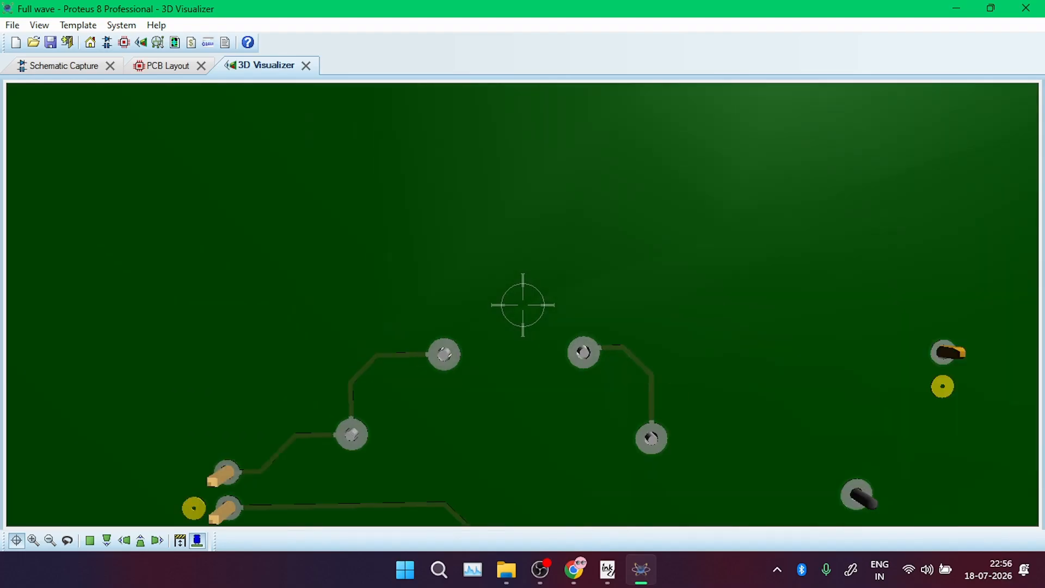
pyautogui.scroll(-2, 523, 305)
pyautogui.rightClick(498, 332)
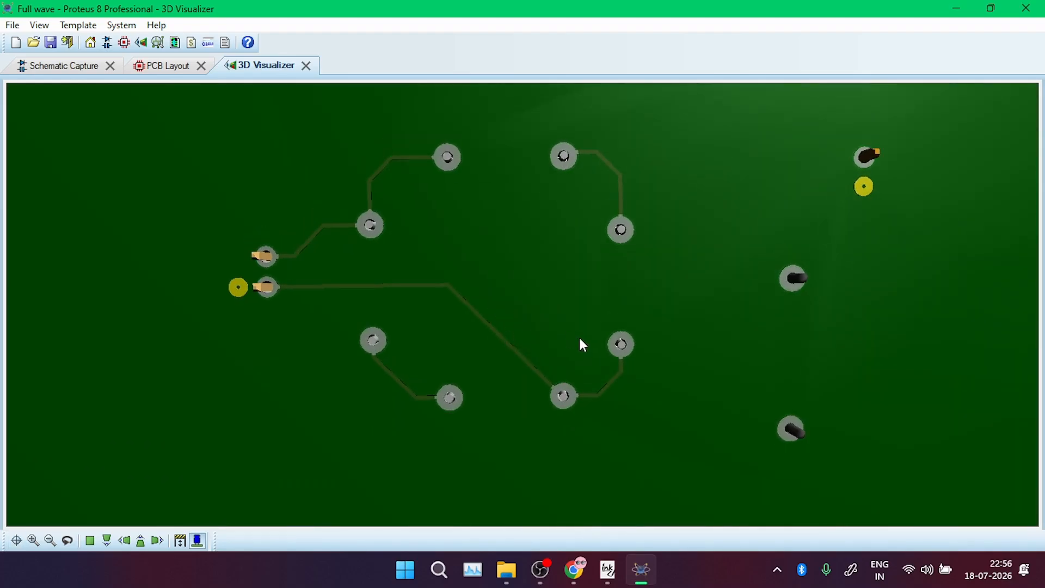
# Examine the trace passing beneath D4 by viewing the diode bridge from the component side and again from the underside
pyautogui.moveTo(517, 336); pyautogui.dragTo(516, 447)
pyautogui.rightClick(522, 305)
pyautogui.scroll(3, 405, 369)
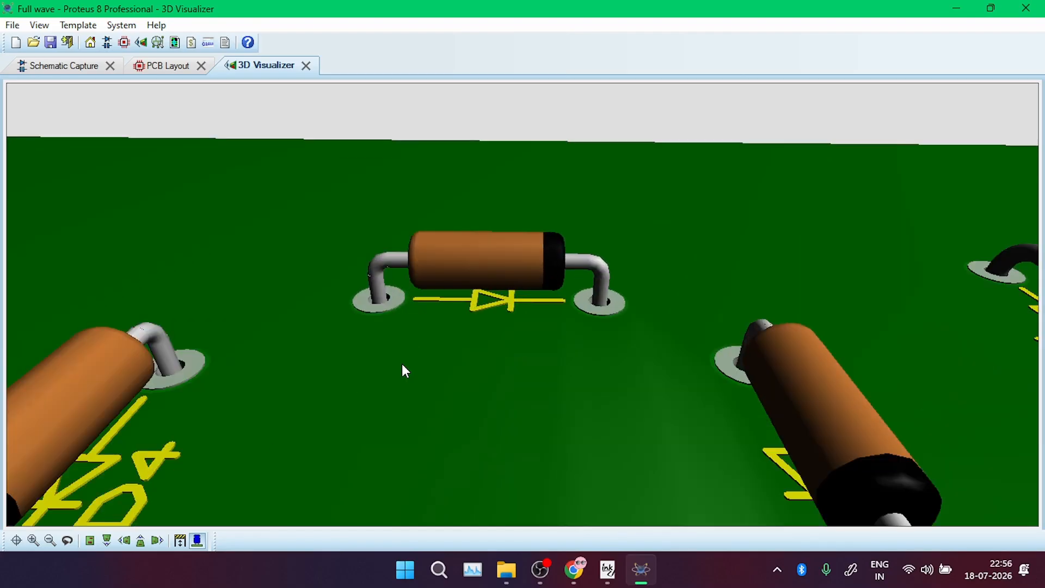
pyautogui.scroll(-1, 304, 414)
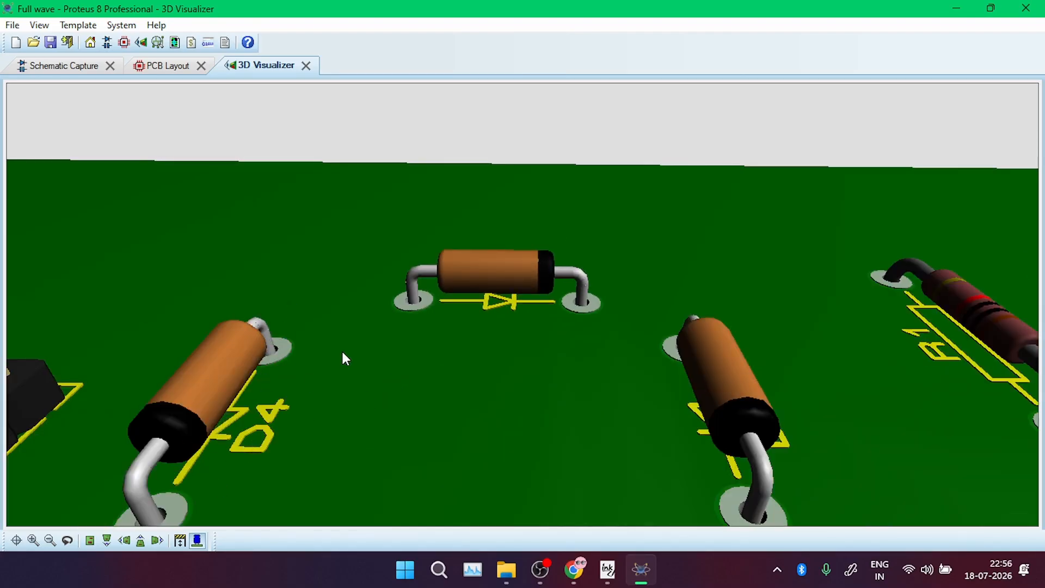
pyautogui.scroll(-2, 342, 352)
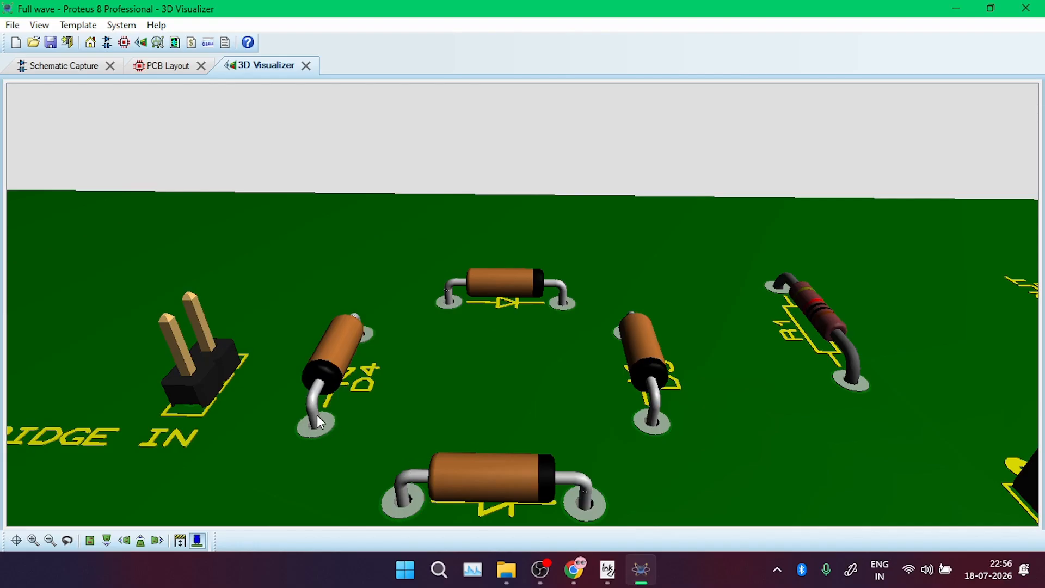
pyautogui.scroll(-2, 506, 376)
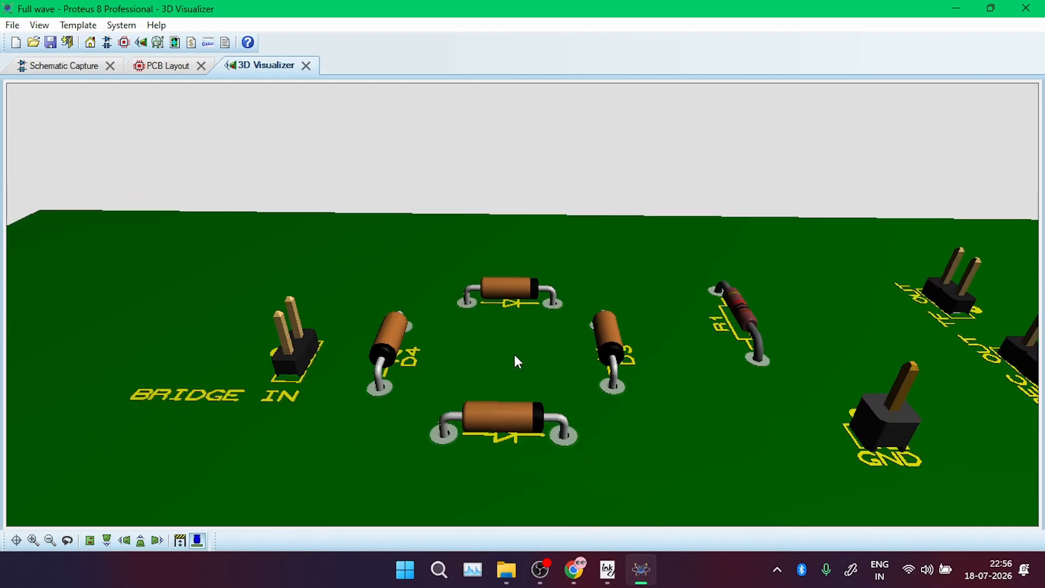
pyautogui.moveTo(514, 355); pyautogui.dragTo(518, 142)
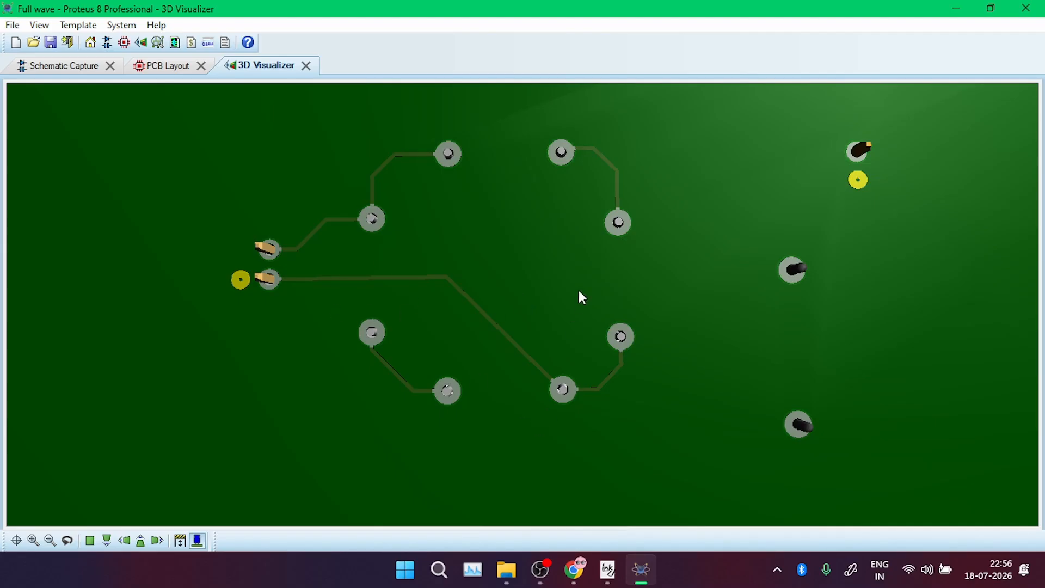
# Examine the Bottom Copper traces and solder pads of the diode bridge on the underside in the 3D view
pyautogui.scroll(1, 579, 290)
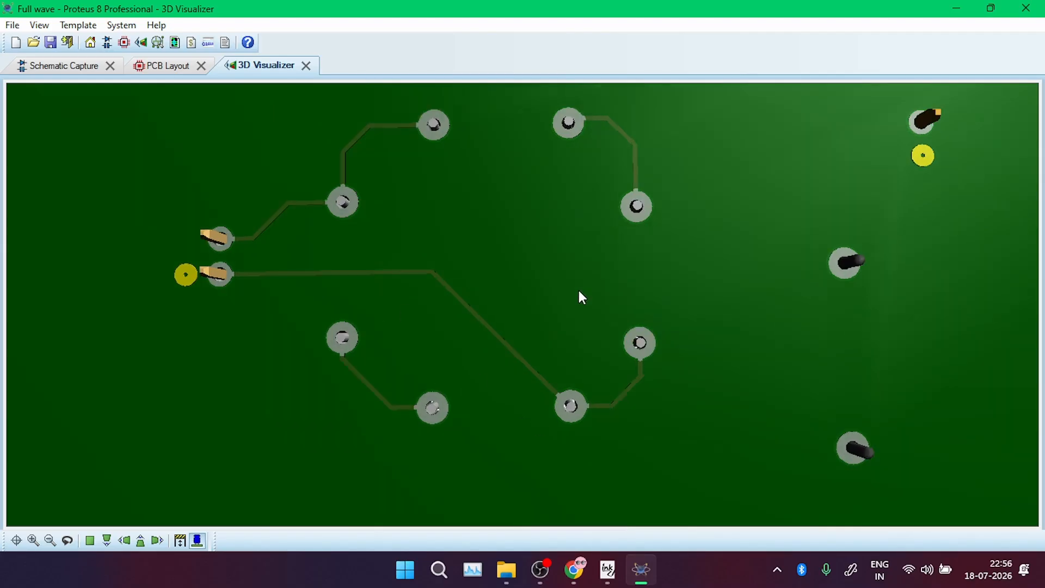
pyautogui.scroll(-1, 580, 290)
pyautogui.moveTo(587, 249); pyautogui.dragTo(588, 58)
# Return to the PCB layout and examine the unrouted connections between the diode bridge, R1, GND and the output connectors
pyautogui.click(186, 64)
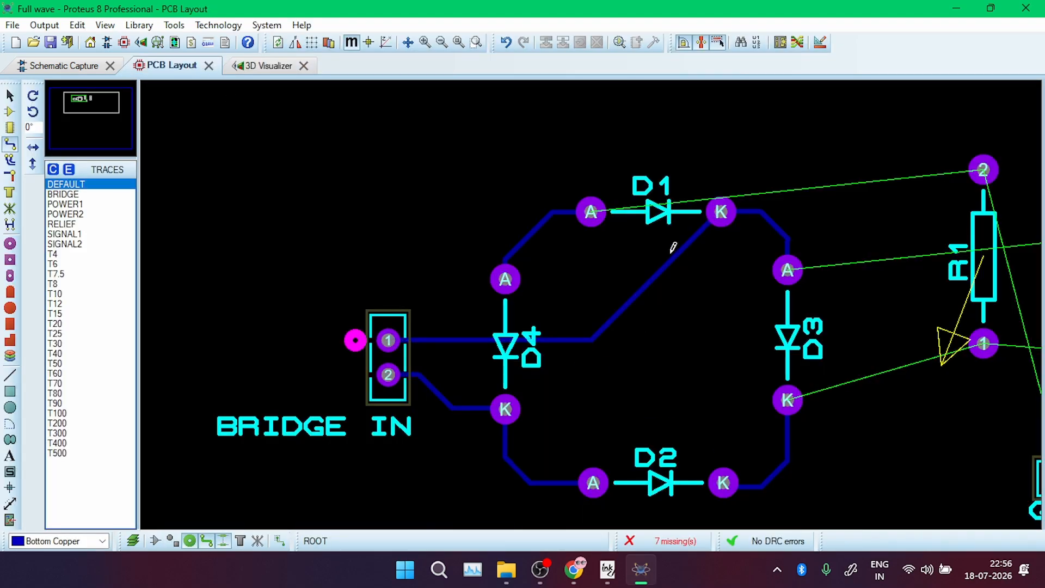
pyautogui.scroll(-1, 697, 251)
pyautogui.scroll(1, 593, 298)
pyautogui.scroll(-1, 826, 324)
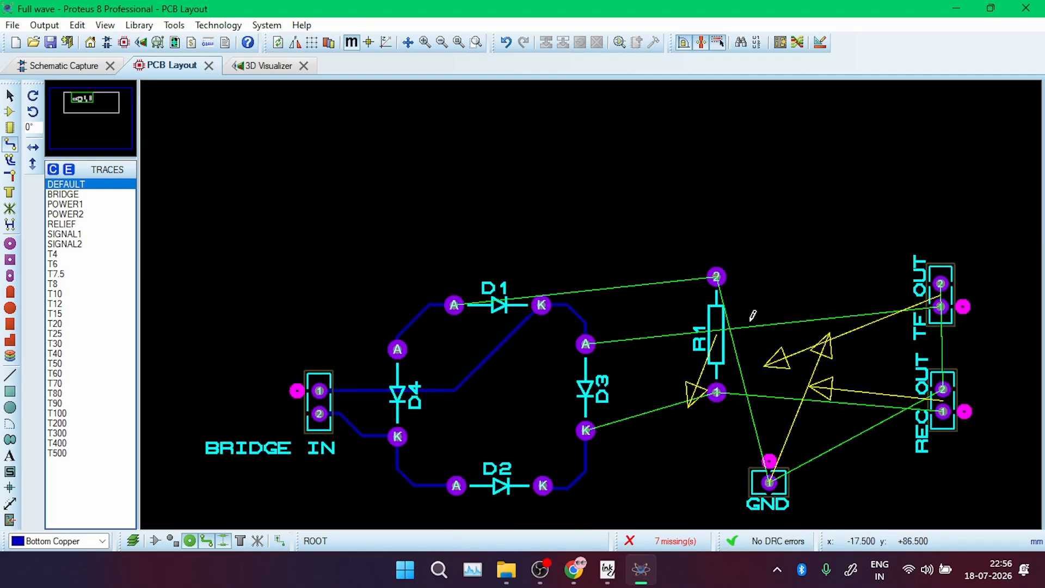
pyautogui.scroll(1, 930, 306)
pyautogui.scroll(-1, 622, 256)
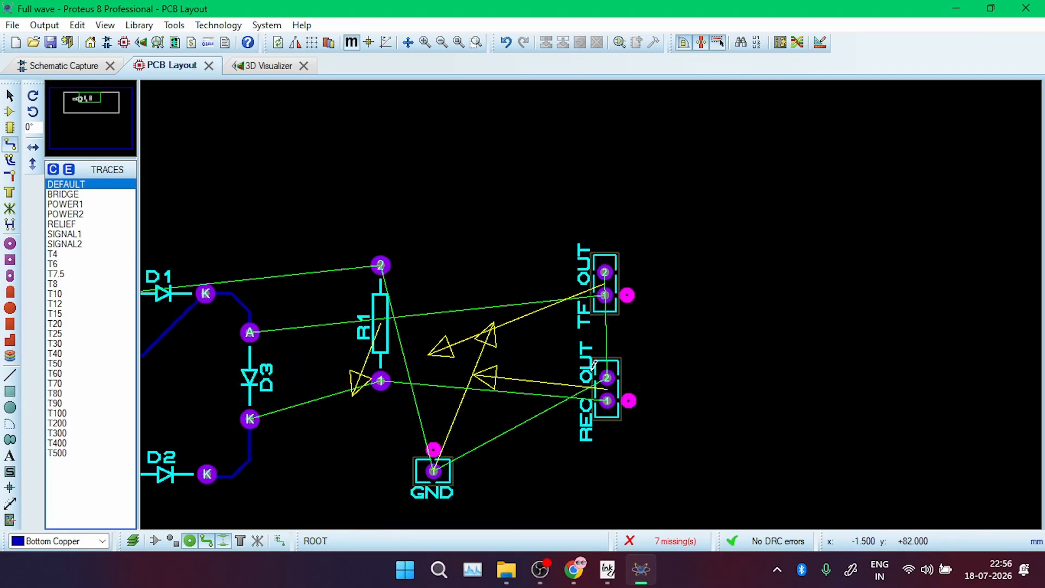
pyautogui.scroll(1, 593, 298)
pyautogui.scroll(-1, 431, 225)
pyautogui.scroll(1, 593, 297)
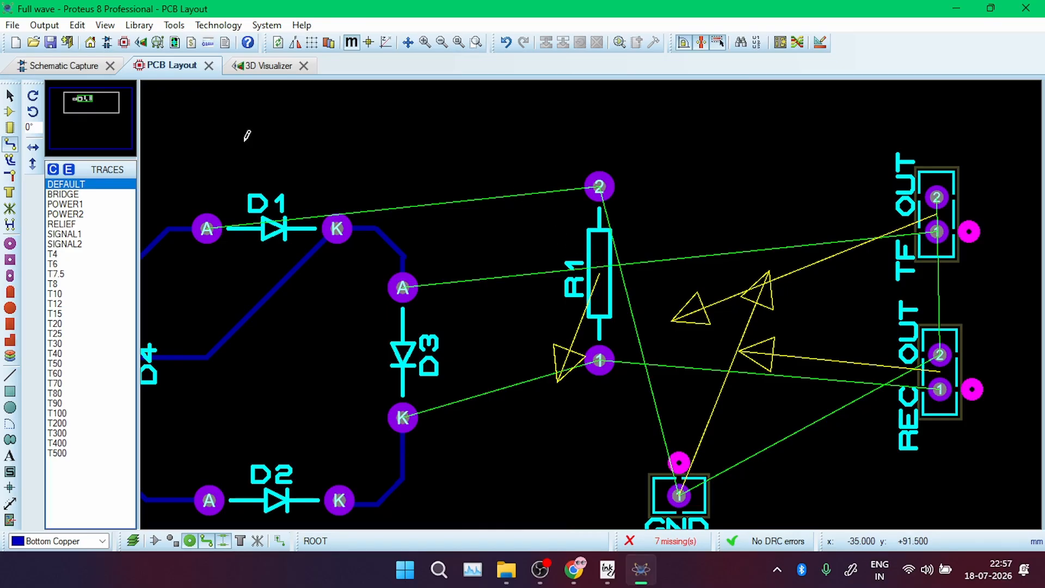
# Try rotating resistor R1 by 180 degrees in the PCB layout
pyautogui.click(9, 111)
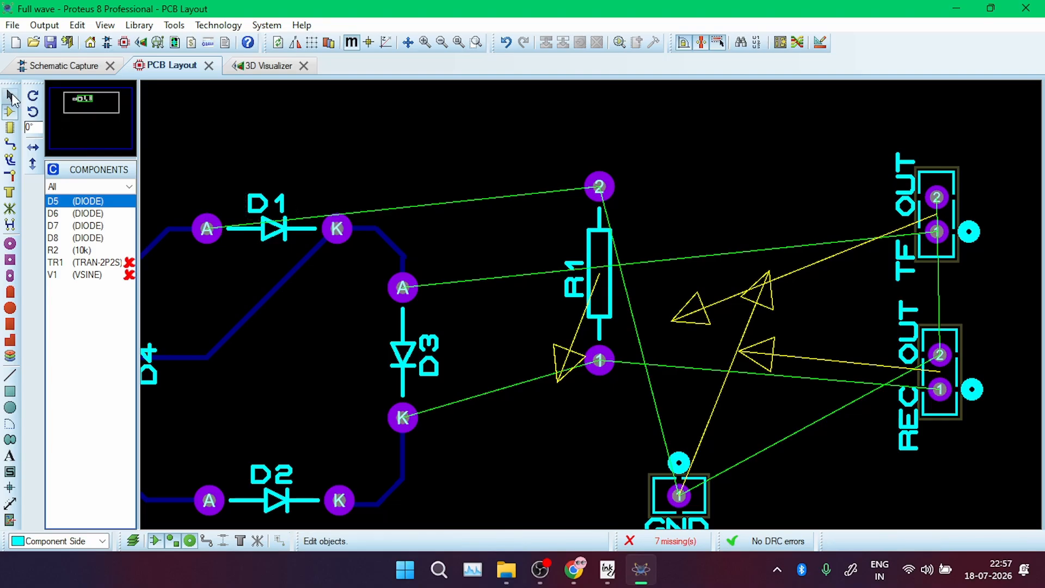
pyautogui.click(11, 96)
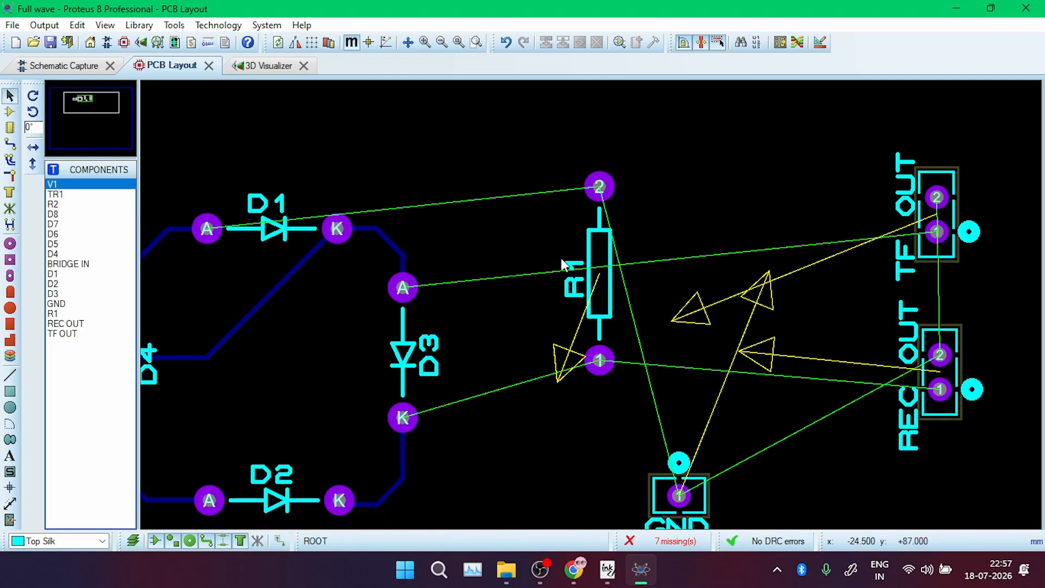
pyautogui.click(595, 263)
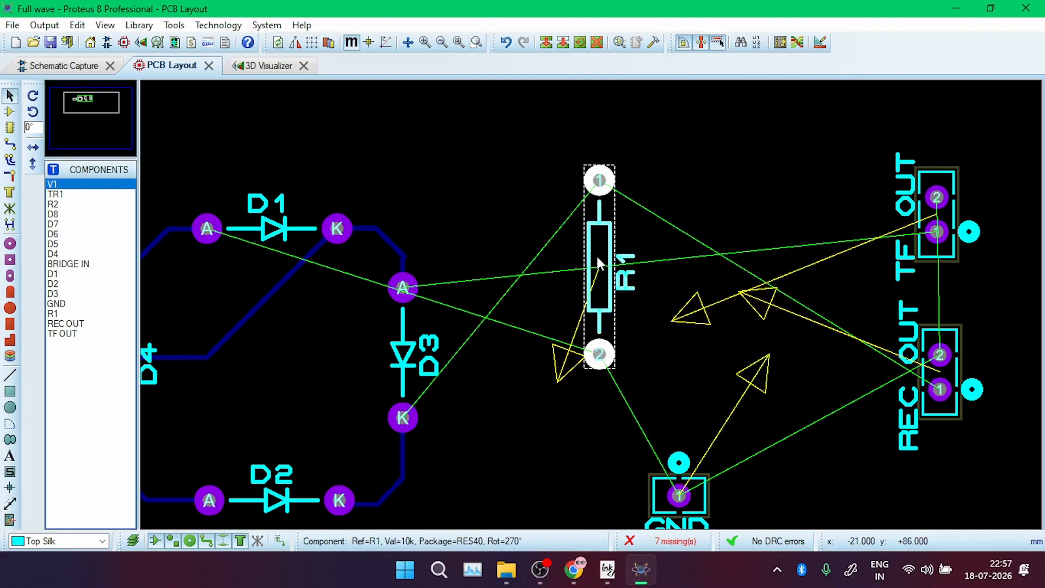
pyautogui.click(502, 157)
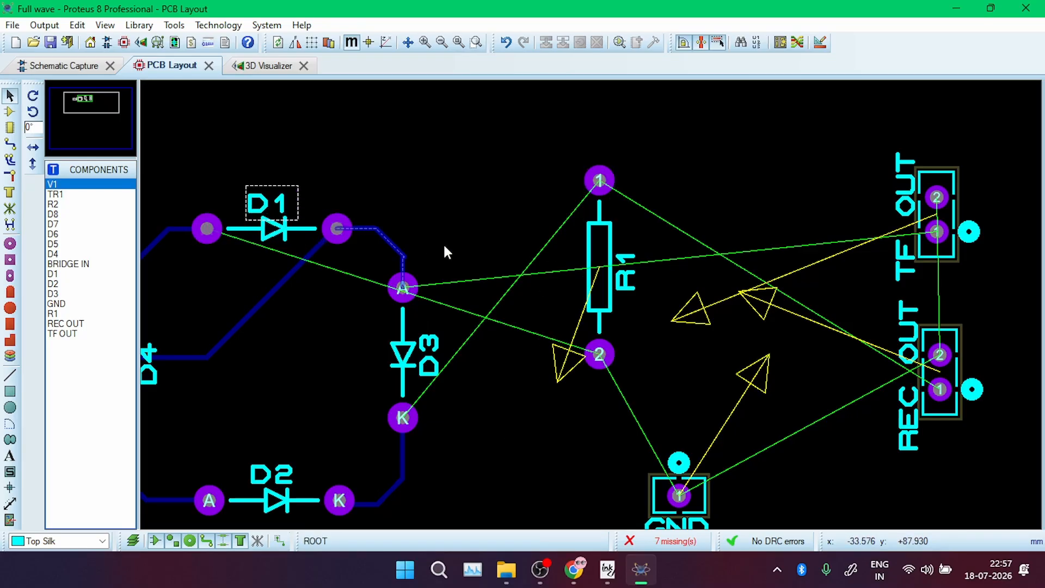
# Check R1's wiring in the schematic and undo the resistor's rotation in the PCB layout
pyautogui.click(64, 67)
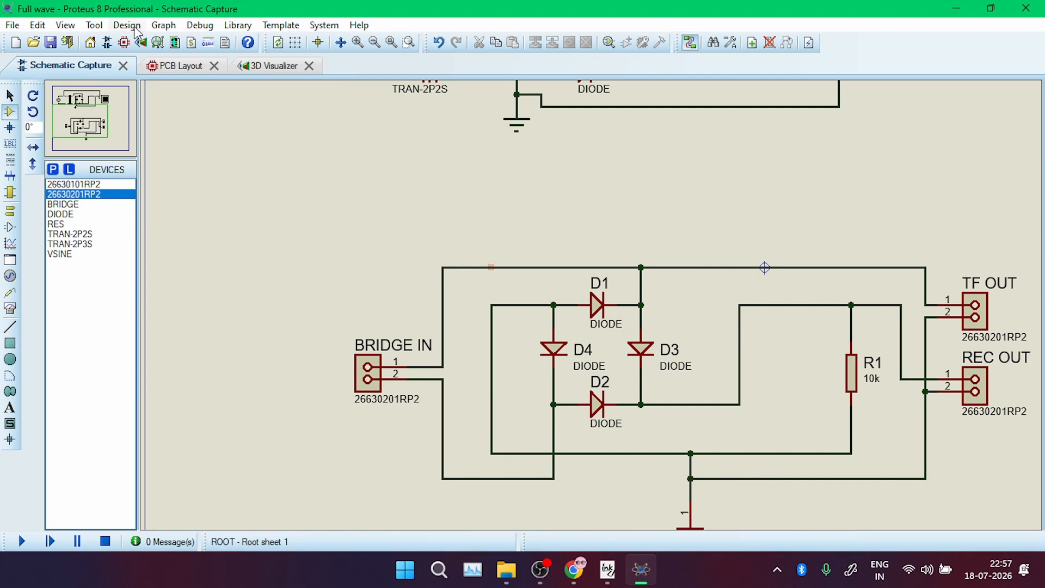
pyautogui.click(180, 67)
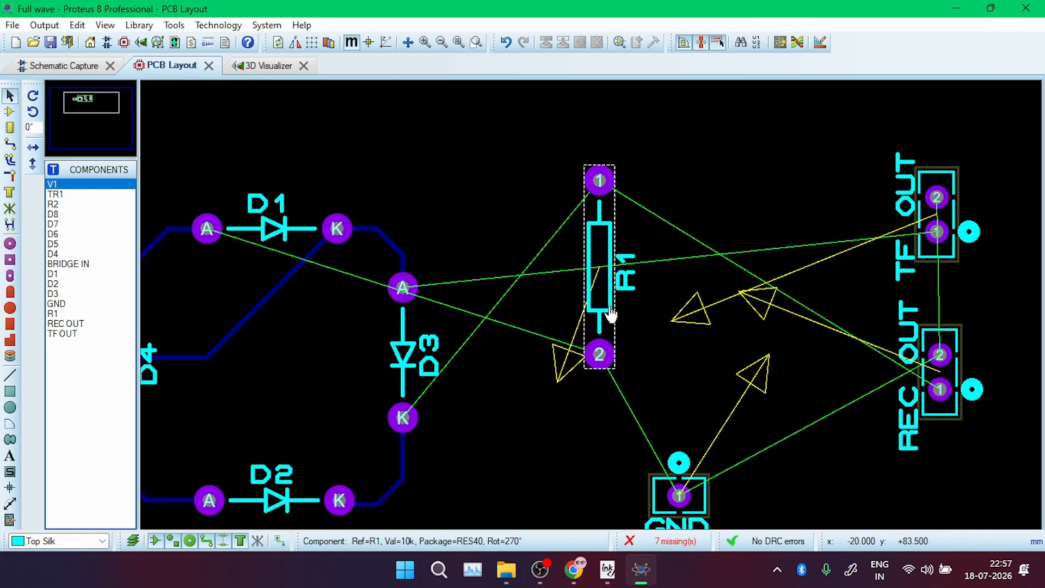
pyautogui.press('-')
pyautogui.press('-')
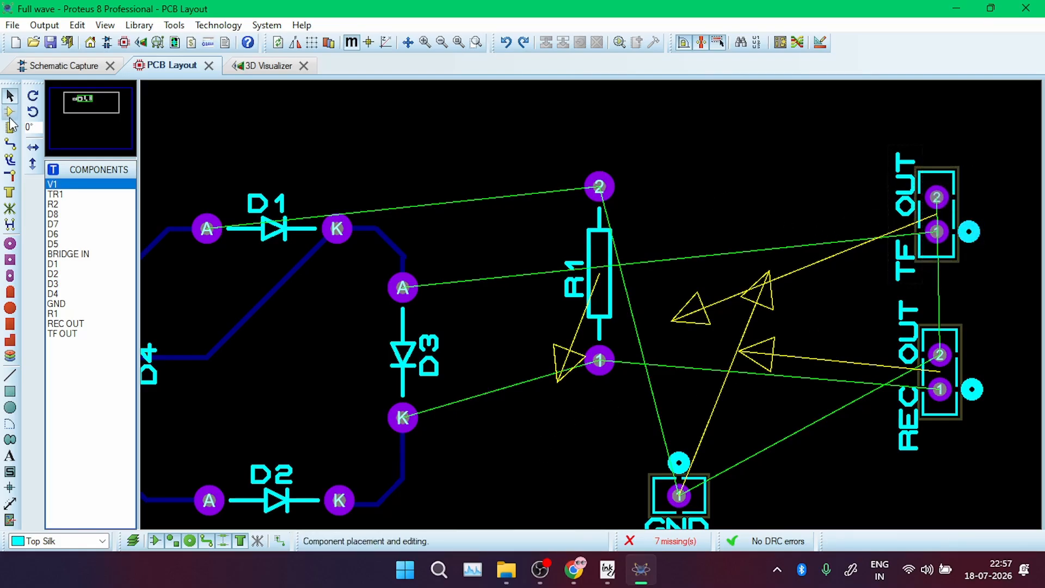
# Route a Bottom Copper trace from TF OUT pin 2 around the outer side of the connectors to REC OUT pin 2
pyautogui.click(10, 144)
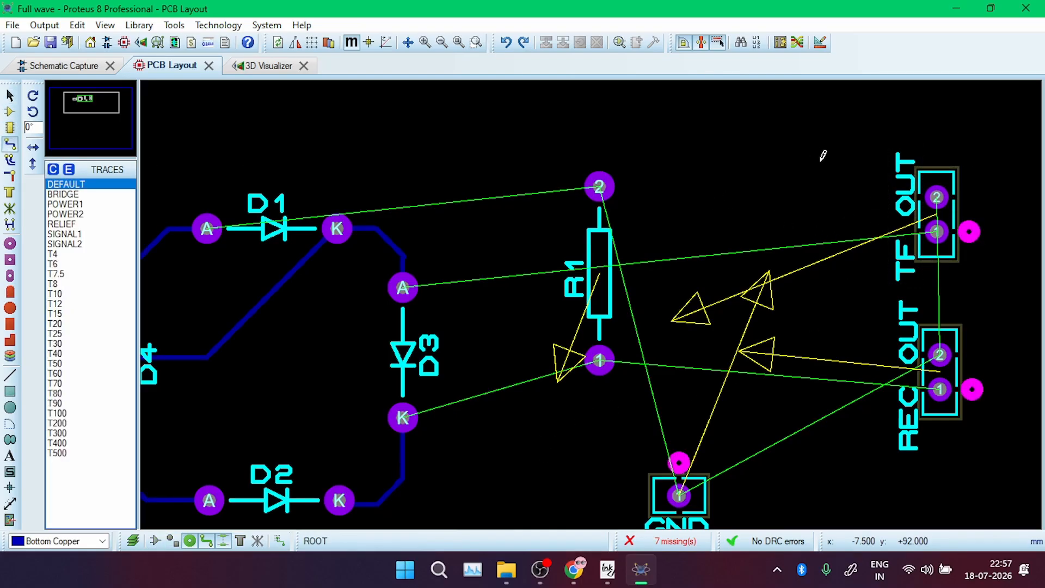
pyautogui.click(937, 197)
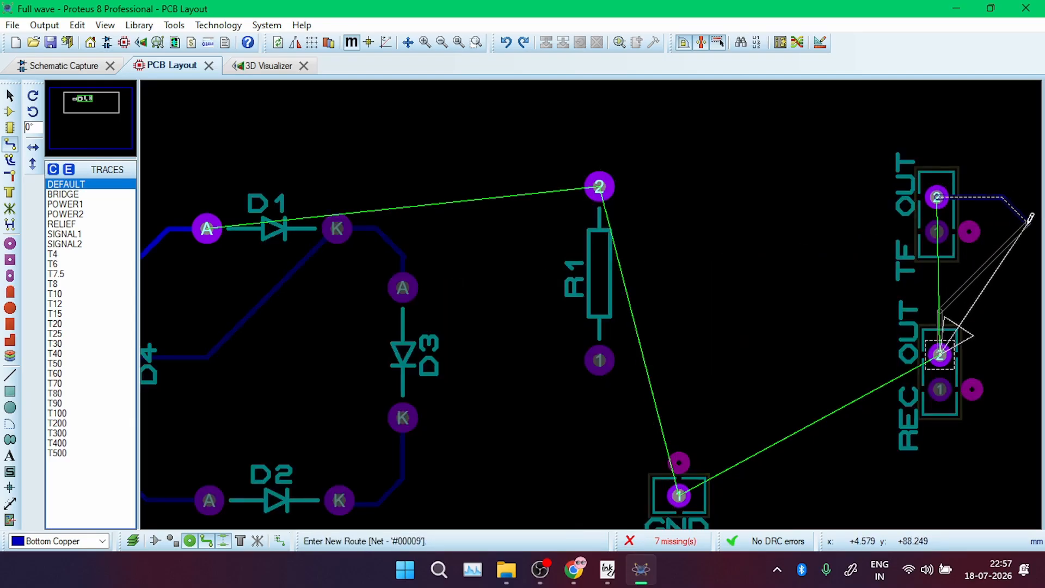
pyautogui.click(1026, 222)
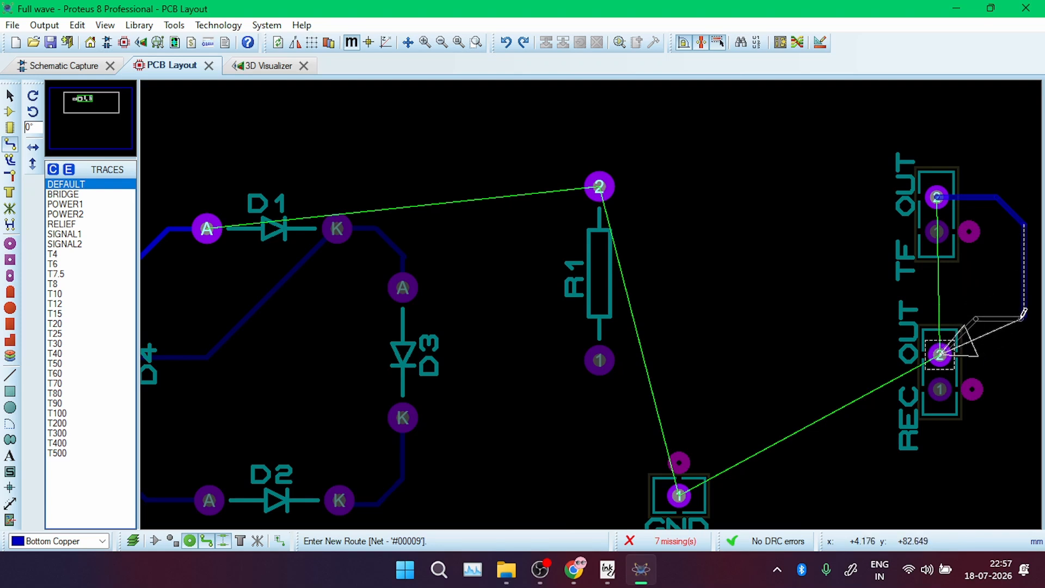
pyautogui.click(1024, 318)
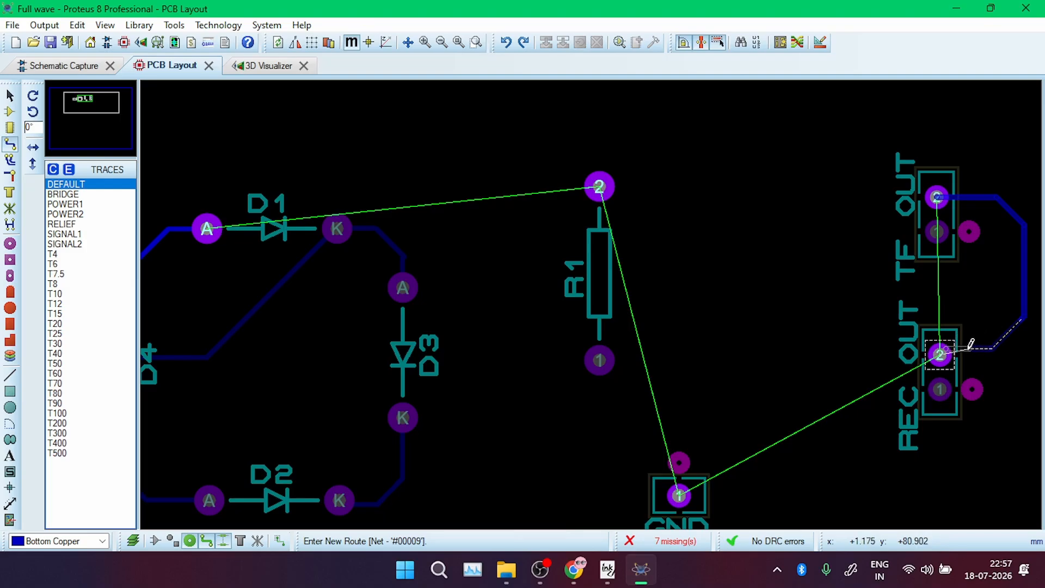
pyautogui.click(941, 354)
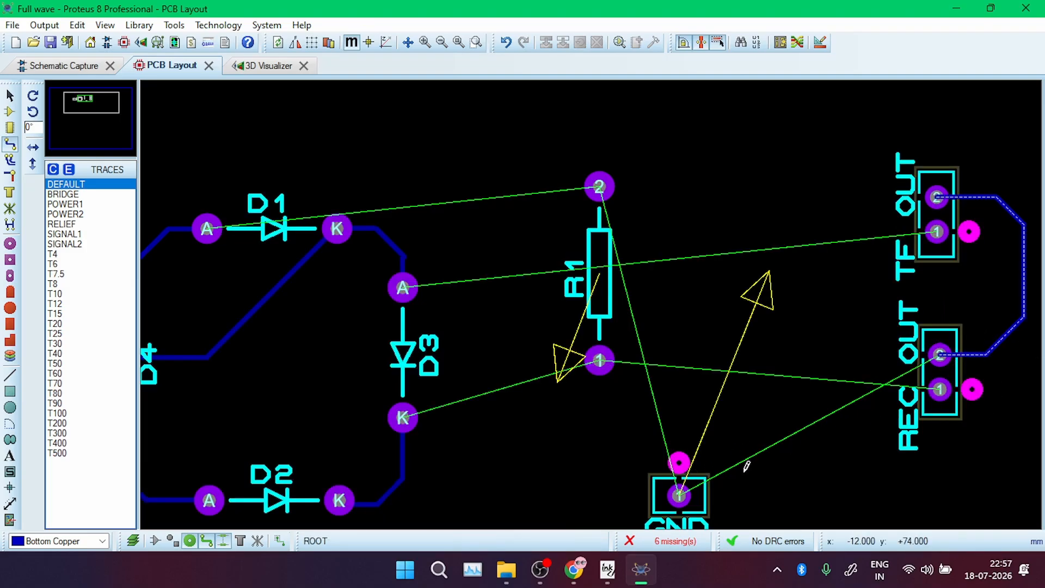
# Route a Bottom Copper trace from the GND pin around REC OUT to the existing trace at REC OUT pin 2
pyautogui.click(681, 492)
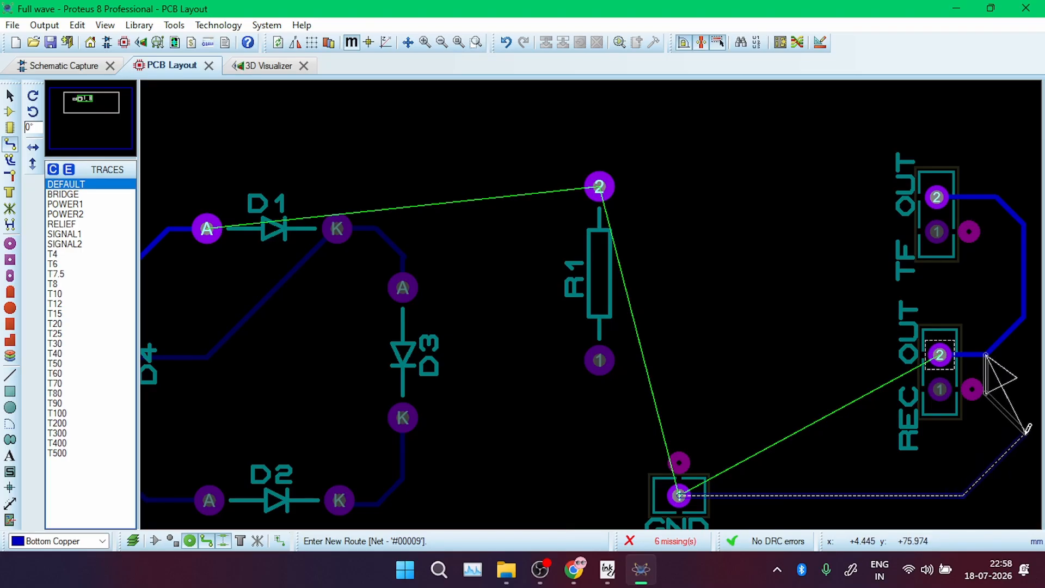
pyautogui.click(1029, 455)
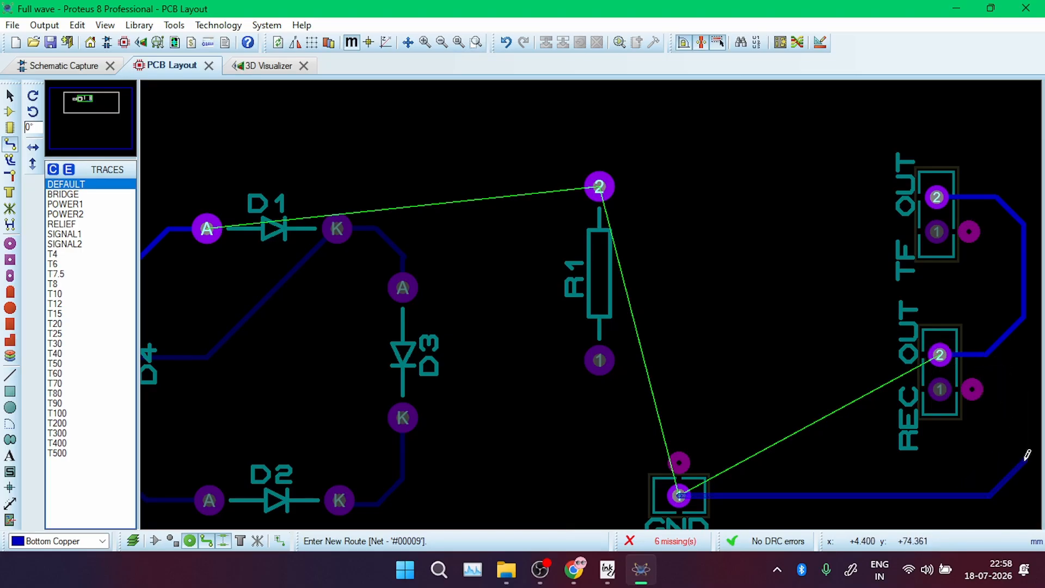
pyautogui.scroll(2, 1028, 456)
pyautogui.scroll(-2, 592, 299)
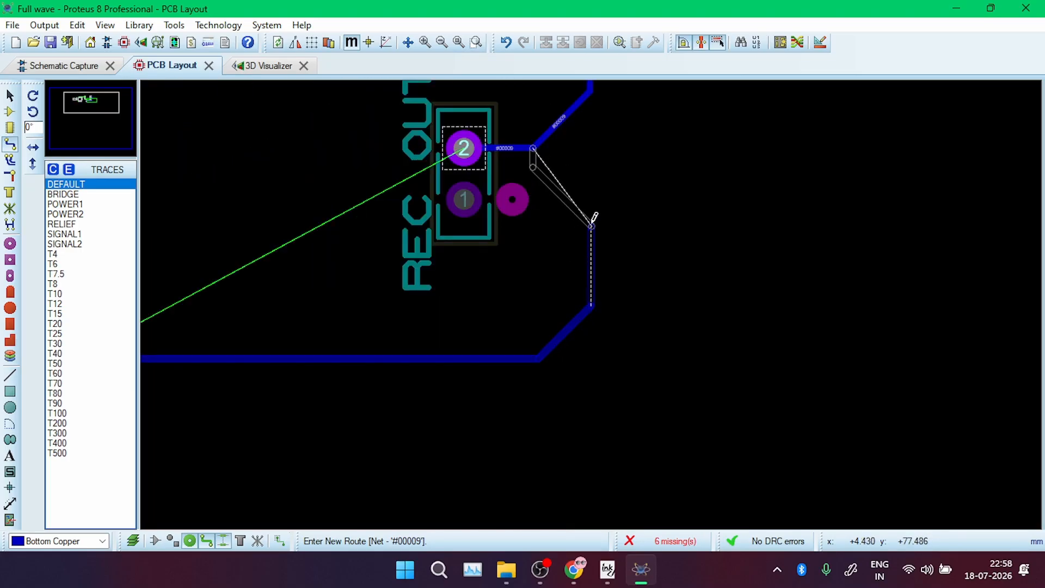
pyautogui.scroll(2, 593, 299)
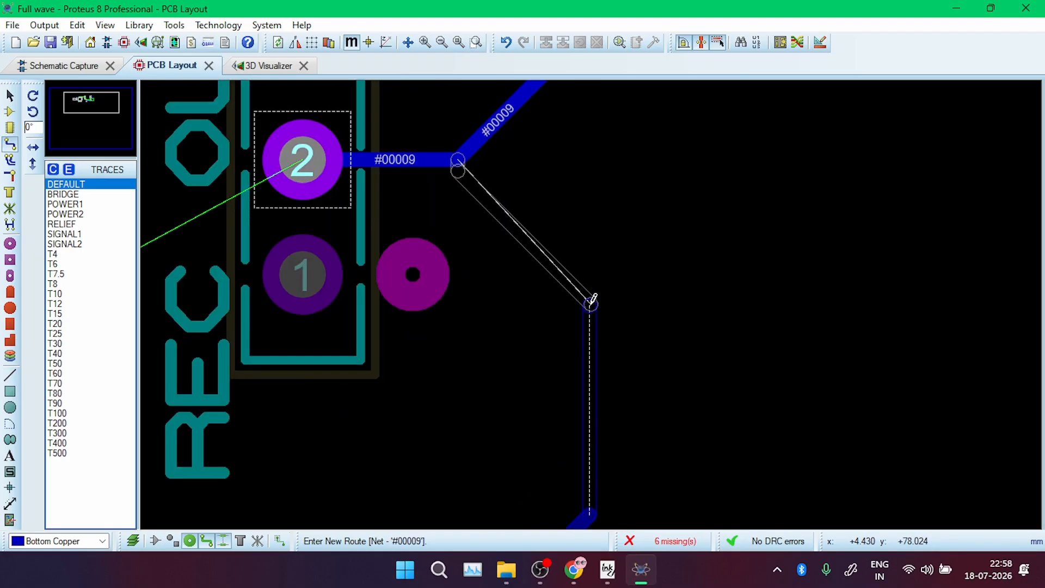
pyautogui.click(460, 154)
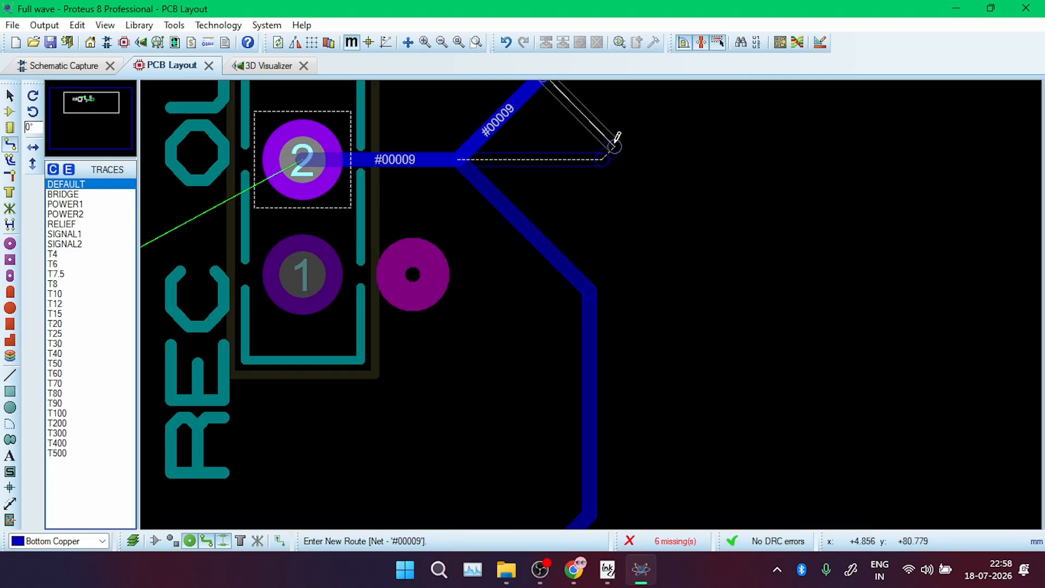
pyautogui.rightClick(612, 149)
pyautogui.scroll(-2, 605, 263)
pyautogui.scroll(-1, 477, 338)
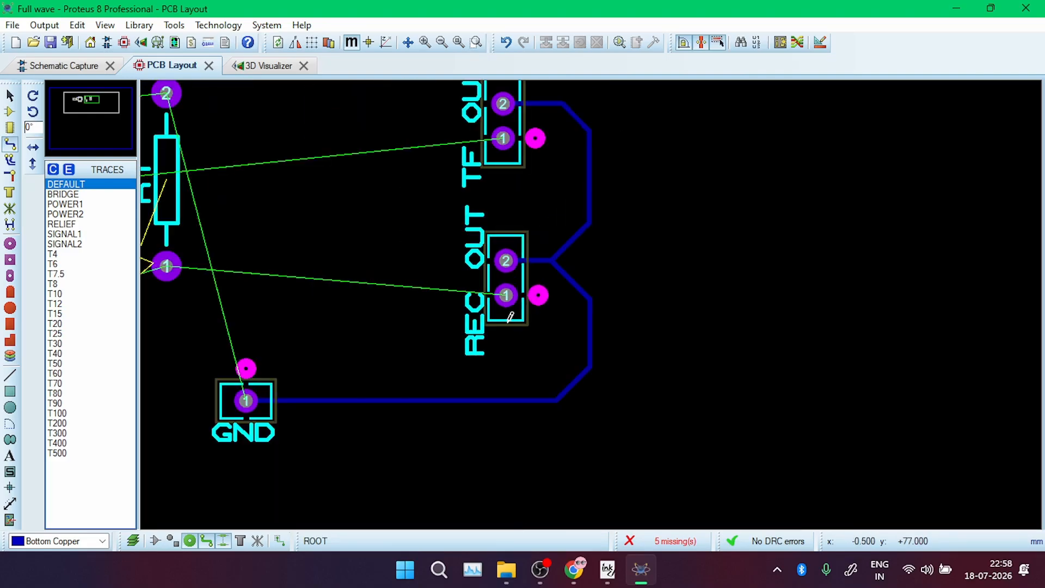
# Route a Bottom Copper trace from D3's cathode to R1 pin 1
pyautogui.scroll(-2, 510, 316)
pyautogui.scroll(1, 579, 297)
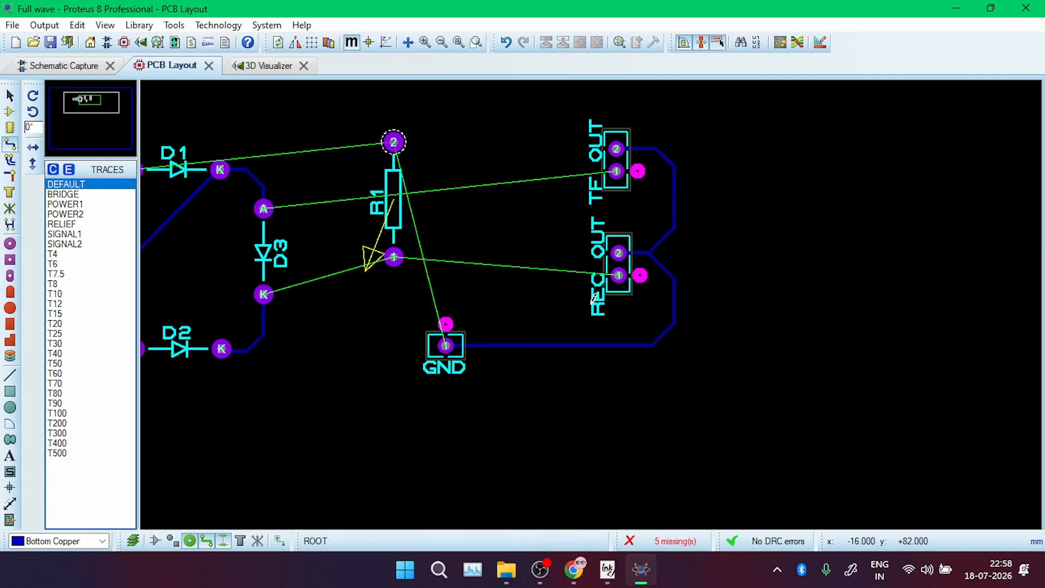
pyautogui.scroll(1, 574, 299)
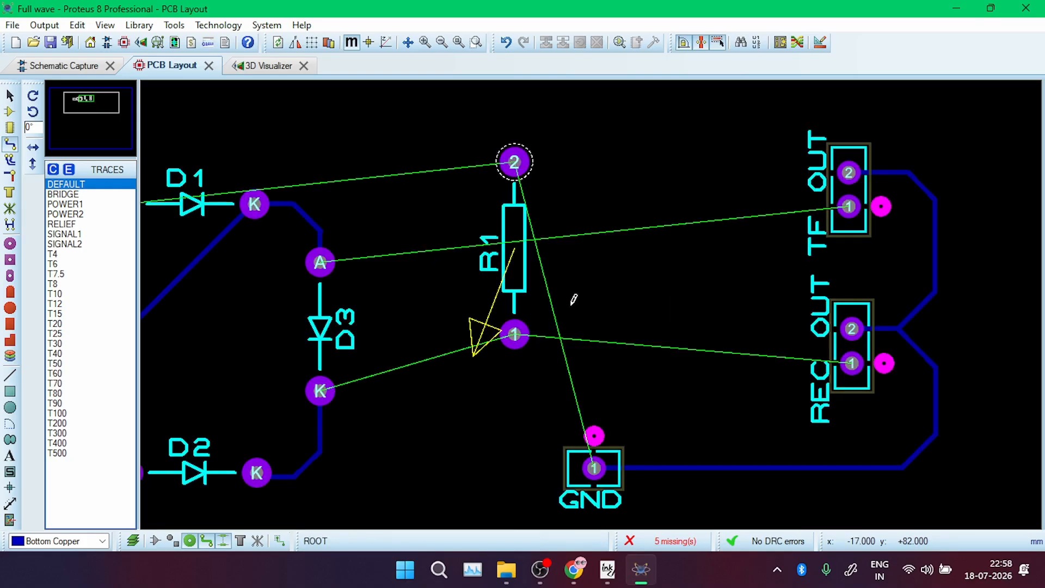
pyautogui.click(326, 381)
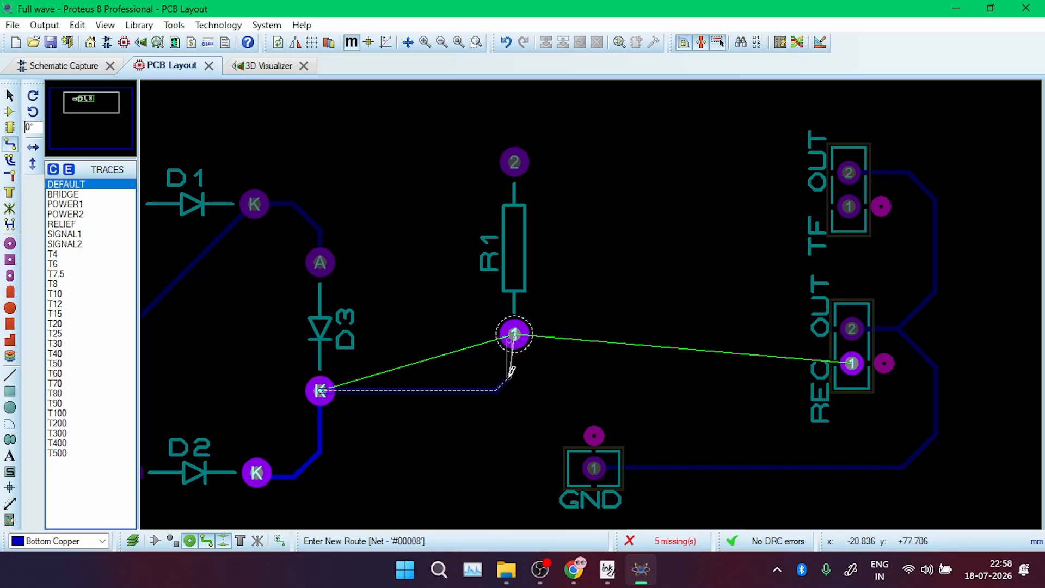
pyautogui.click(515, 335)
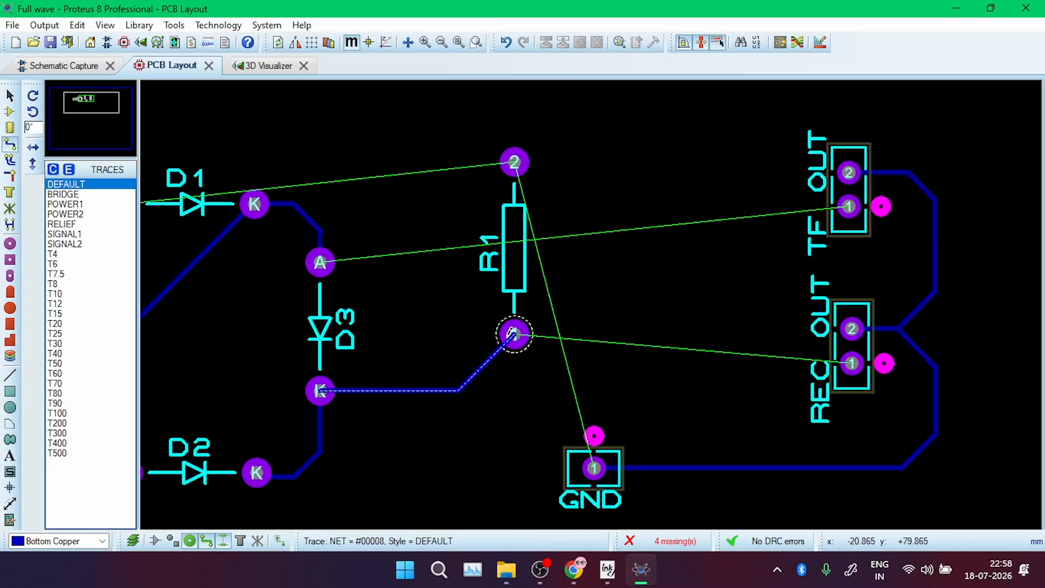
# Route a Bottom Copper trace from R1 pin 1 to REC OUT pin 1
pyautogui.click(515, 334)
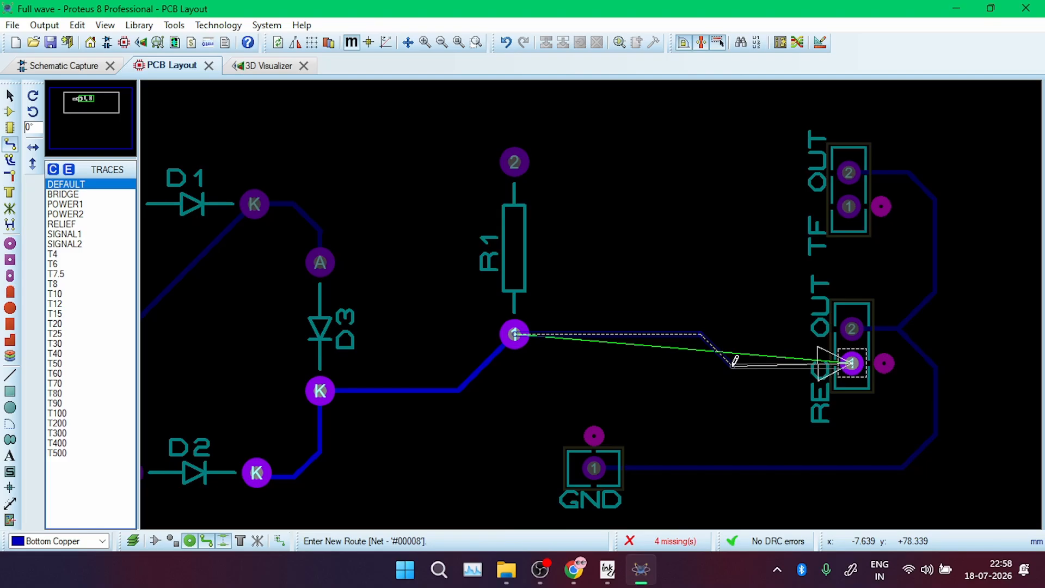
pyautogui.click(734, 363)
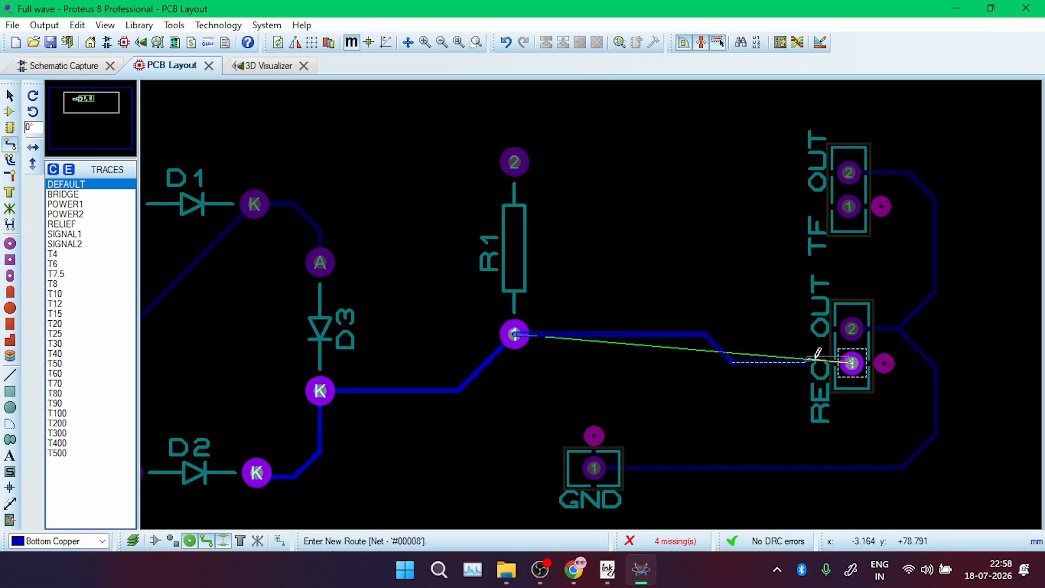
pyautogui.click(852, 363)
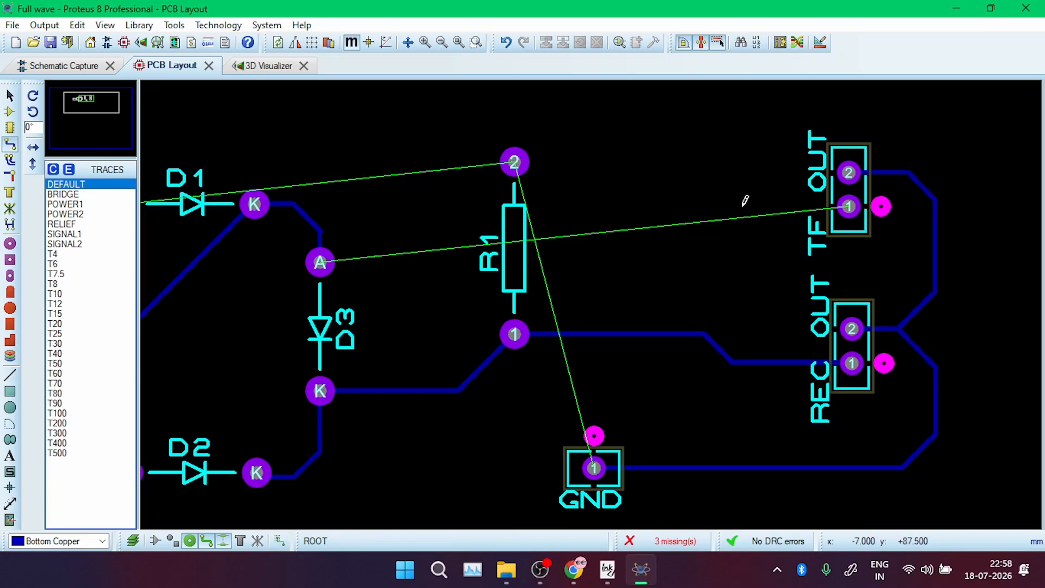
# Route a Bottom Copper trace from R1 pin 2 to TF OUT pin 2
pyautogui.click(523, 151)
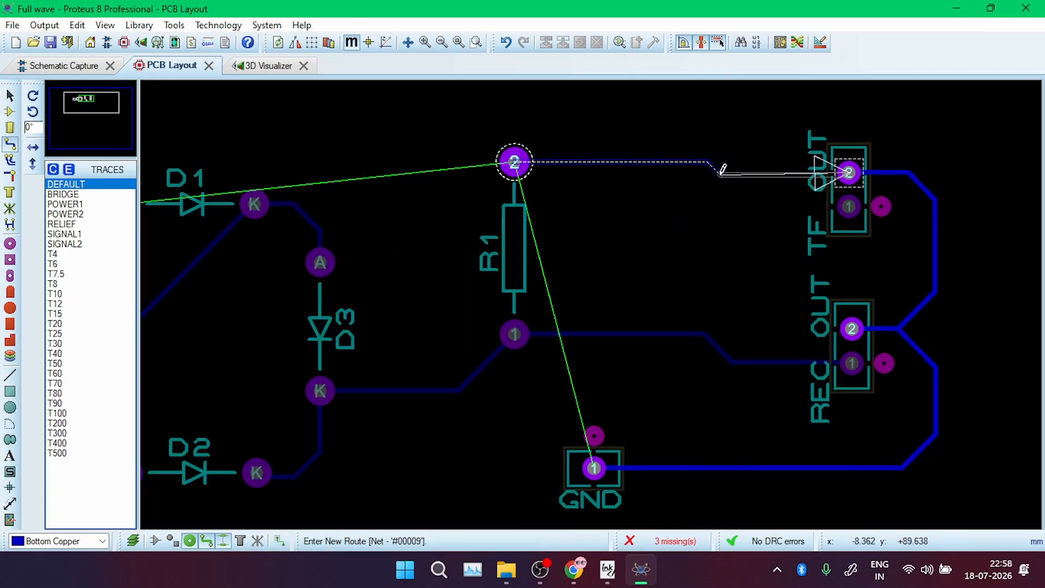
pyautogui.click(702, 174)
pyautogui.click(842, 172)
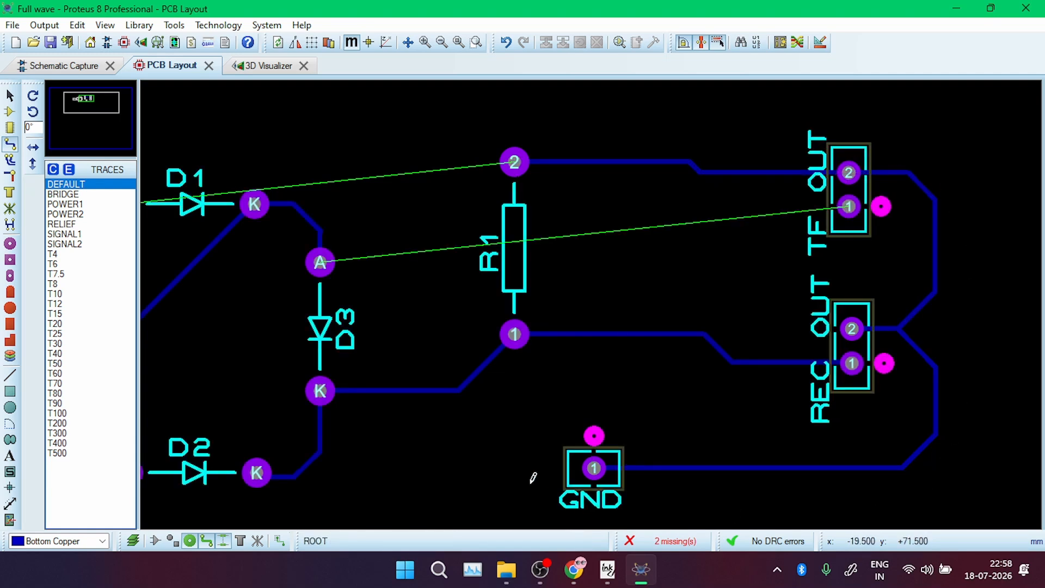
# Route a Bottom Copper trace from D1's anode above the diode to R1 pin 2
pyautogui.scroll(-1, 274, 236)
pyautogui.scroll(1, 383, 258)
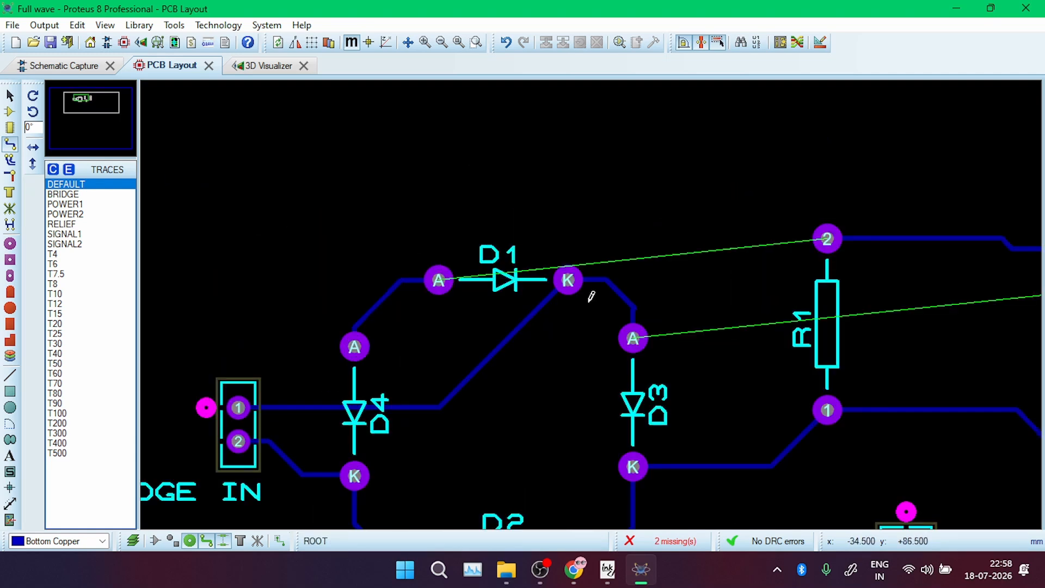
pyautogui.click(439, 278)
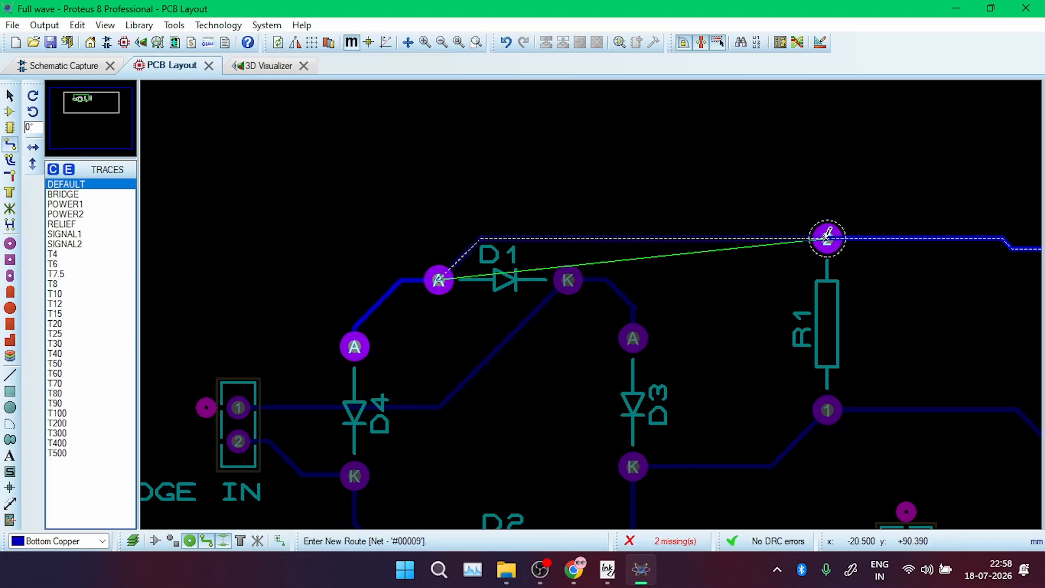
pyautogui.click(828, 233)
pyautogui.click(829, 233)
pyautogui.scroll(-1, 828, 233)
pyautogui.scroll(1, 875, 261)
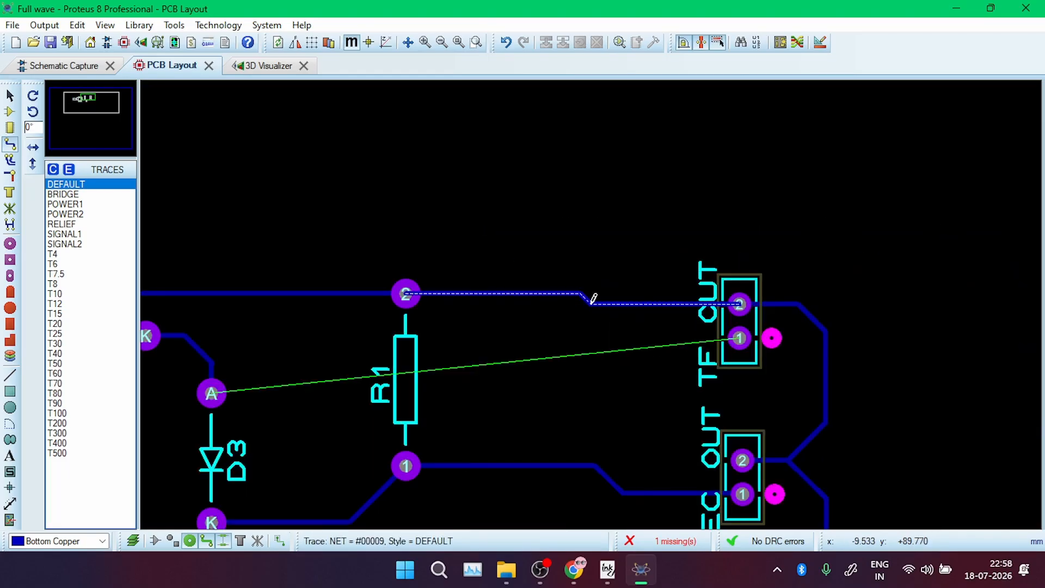
# Route a Bottom Copper trace from D3's anode beneath R1 to TF OUT pin 1
pyautogui.click(594, 298)
pyautogui.scroll(-1, 560, 346)
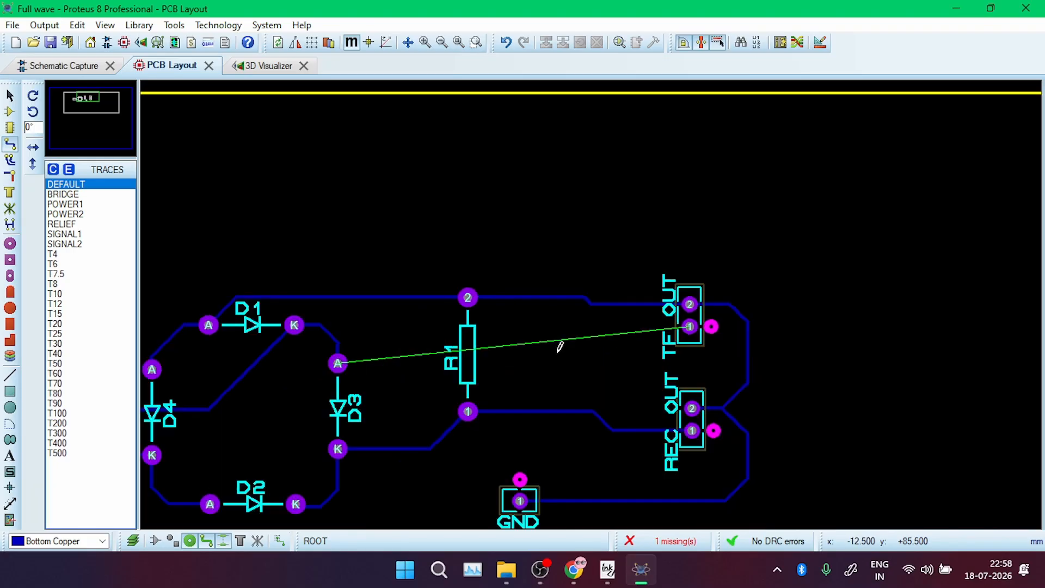
pyautogui.scroll(1, 594, 299)
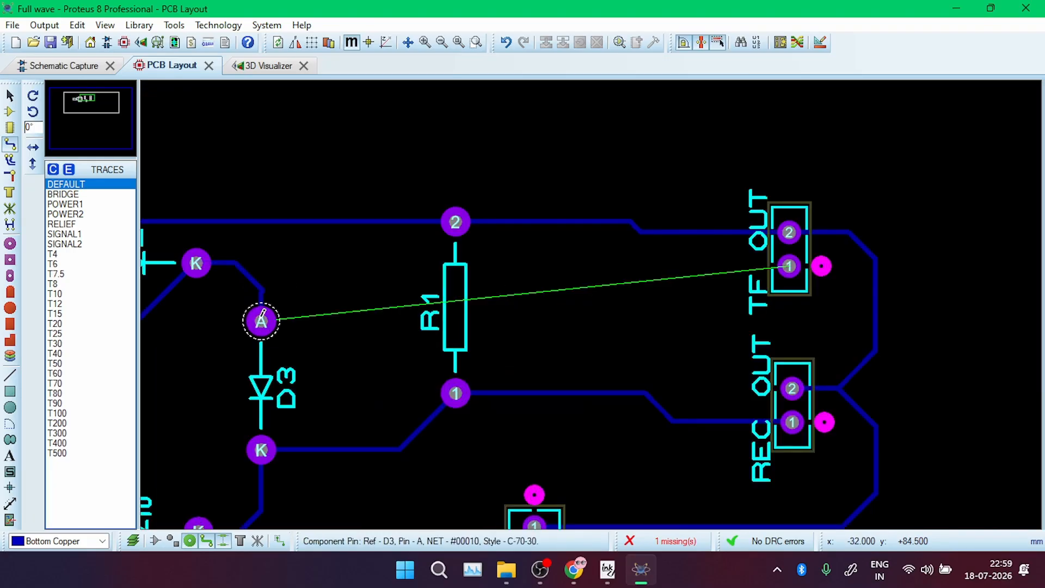
pyautogui.click(261, 320)
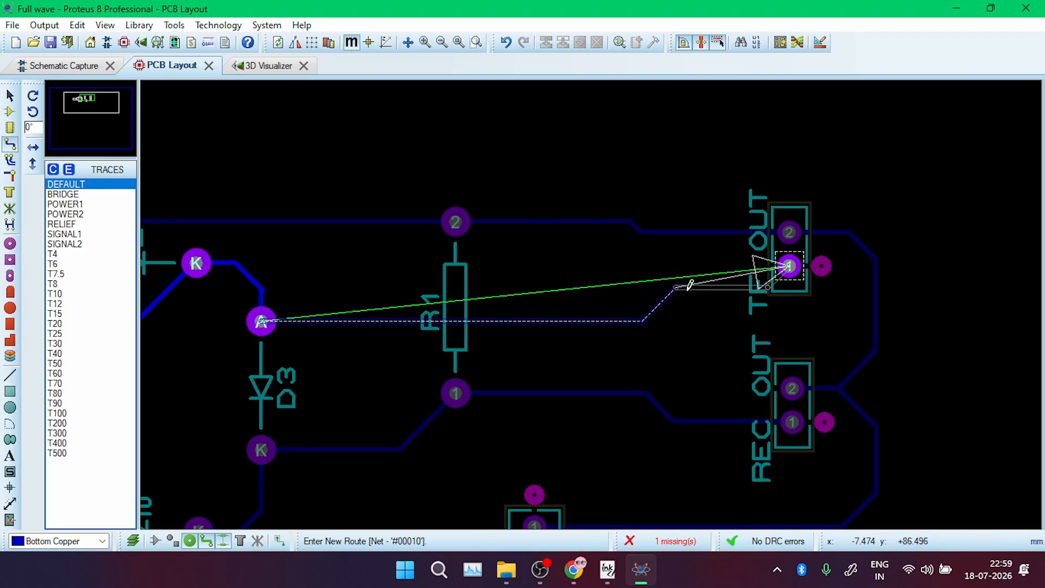
pyautogui.click(789, 305)
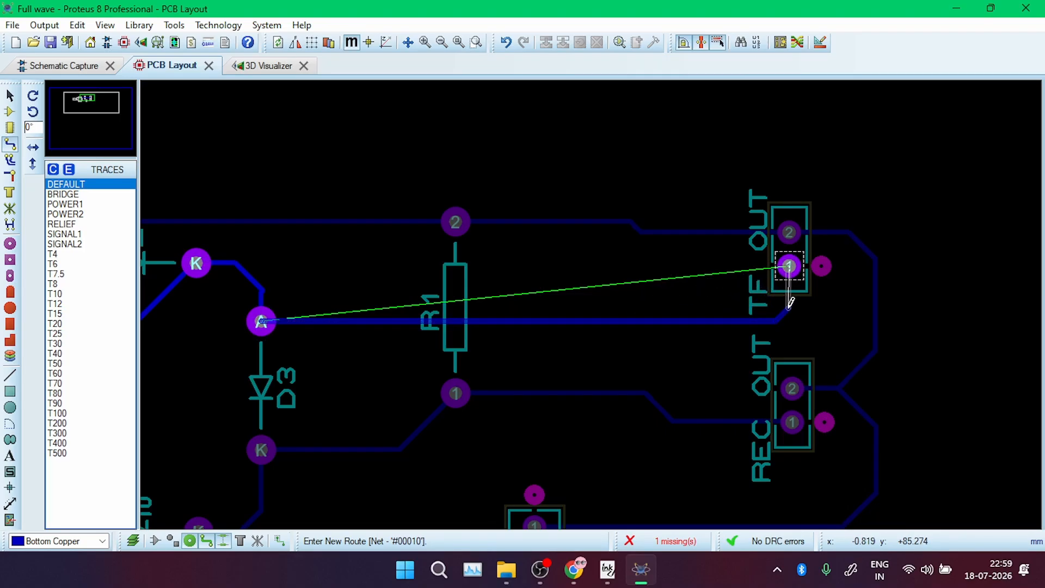
pyautogui.click(790, 266)
pyautogui.scroll(-3, 560, 280)
pyautogui.scroll(2, 594, 298)
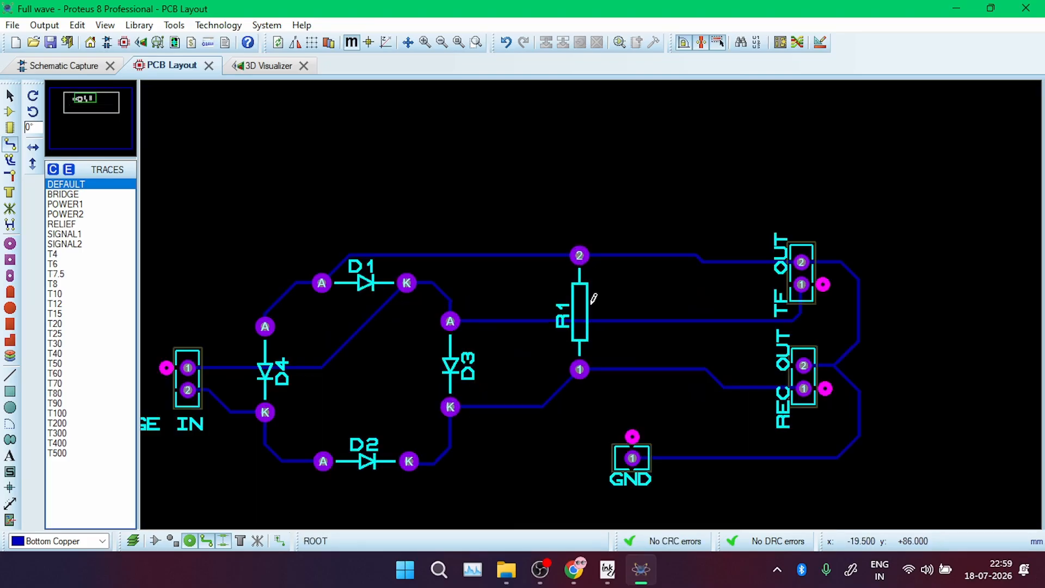
pyautogui.scroll(-1, 594, 298)
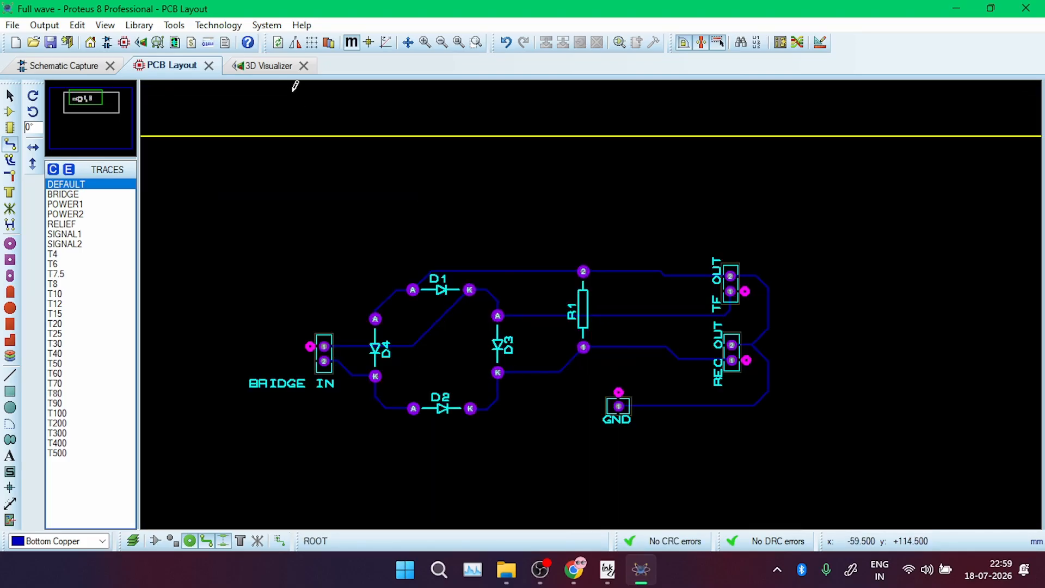
# Inspect the TF OUT, REC OUT and GND connectors in the 3D view, comparing TF OUT's pins with the PCB layout
pyautogui.click(277, 65)
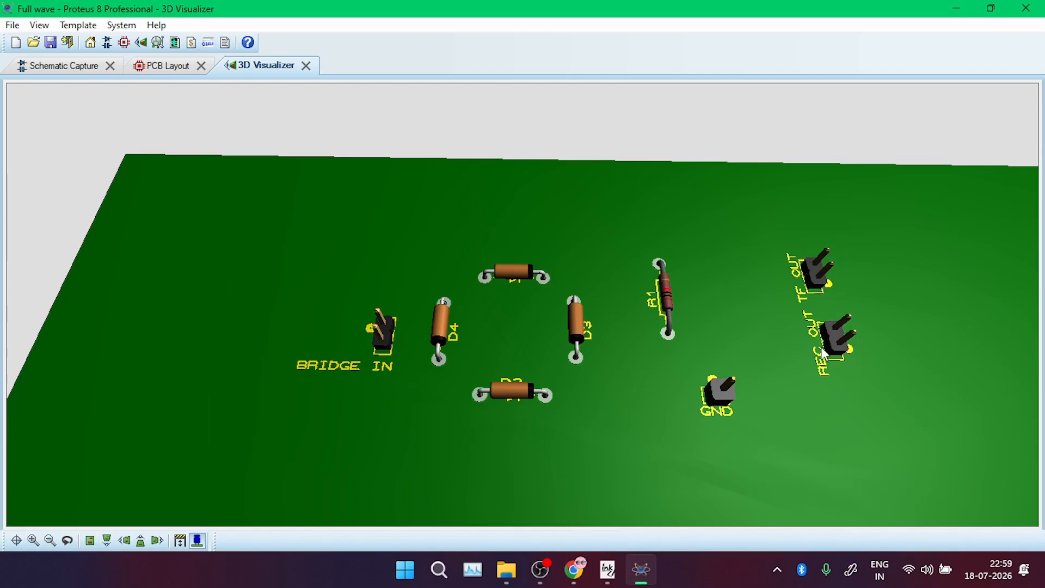
pyautogui.click(169, 65)
pyautogui.scroll(3, 593, 297)
pyautogui.scroll(1, 593, 297)
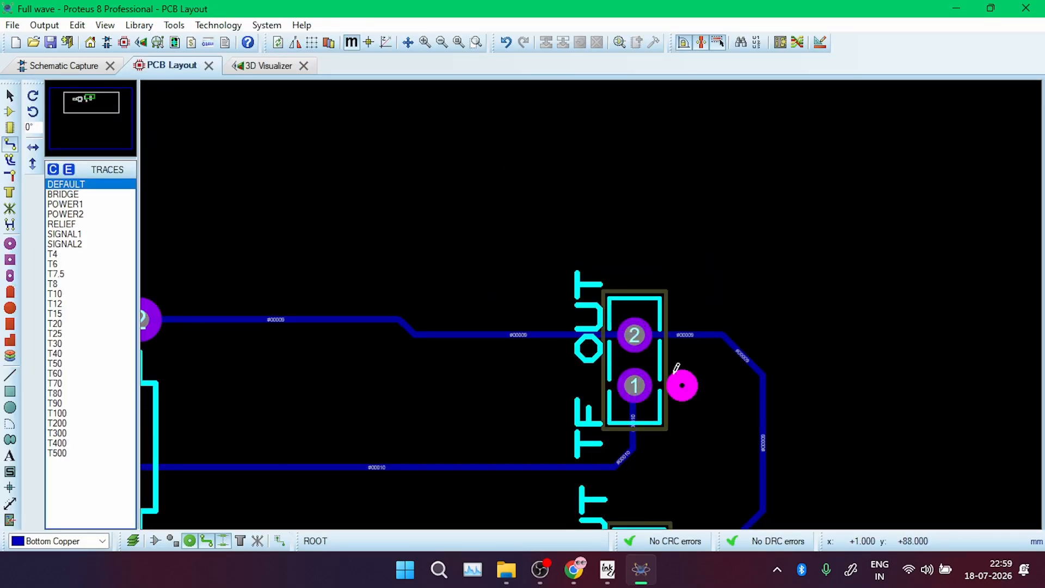
pyautogui.click(279, 65)
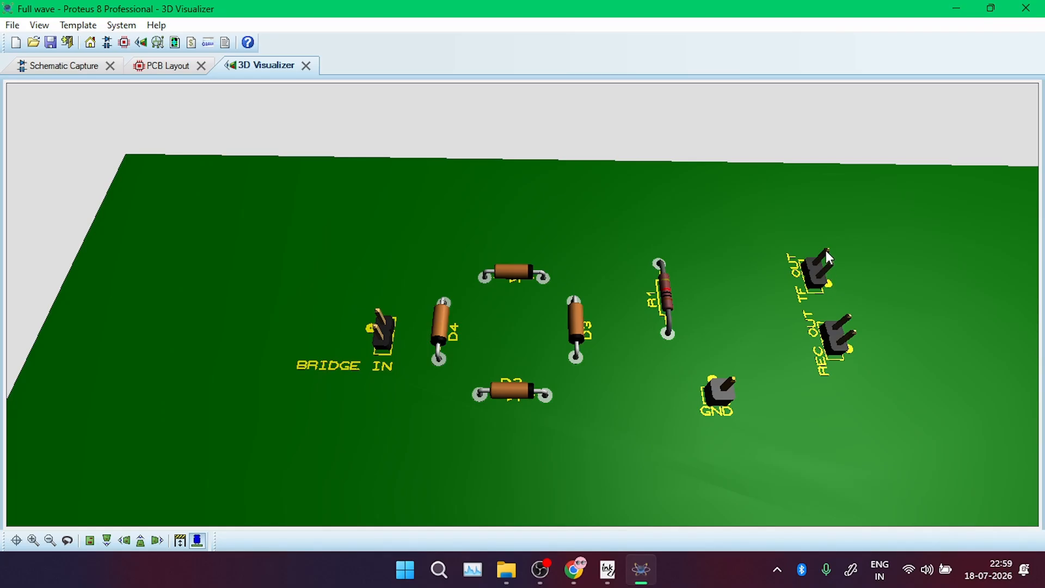
pyautogui.scroll(1, 824, 252)
pyautogui.click(955, 249)
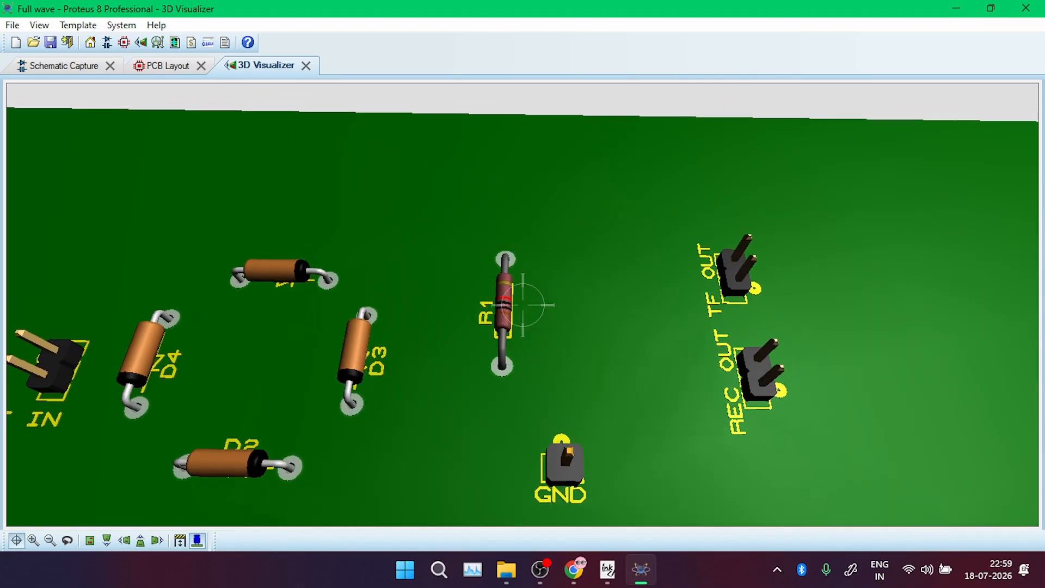
pyautogui.rightClick(522, 305)
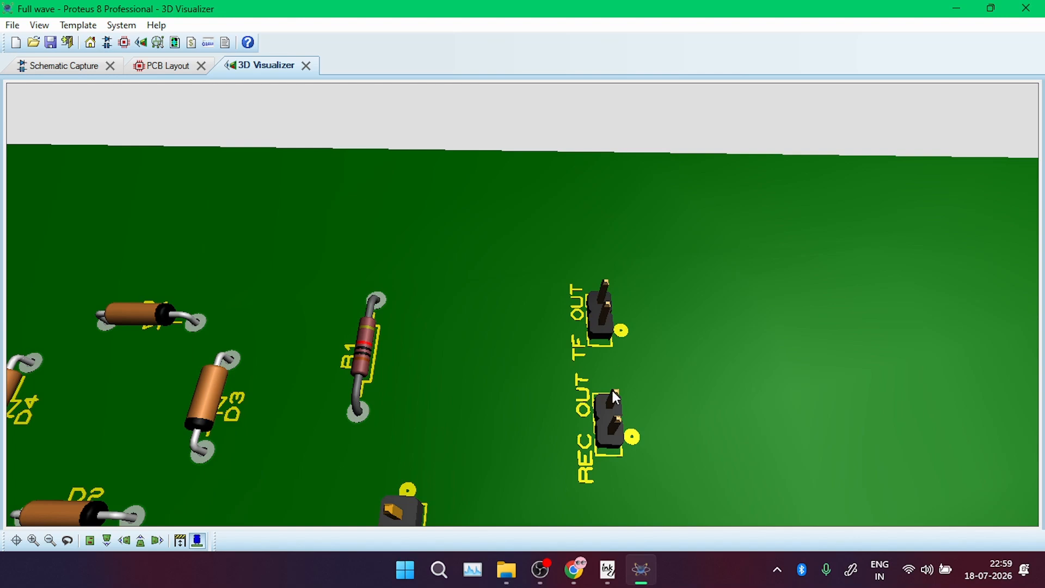
pyautogui.scroll(-1, 409, 496)
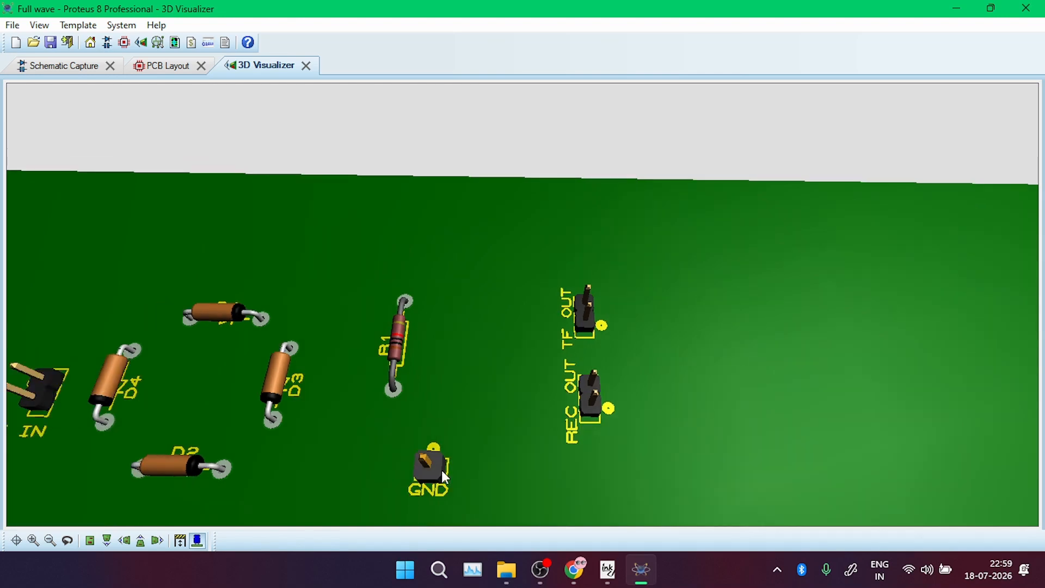
# Flip the 3D board over and examine the copper traces on its underside
pyautogui.click(495, 432)
pyautogui.moveTo(522, 305)
pyautogui.mouseDown()
pyautogui.moveTo(523, 152)
pyautogui.moveTo(522, 291)
pyautogui.mouseUp()
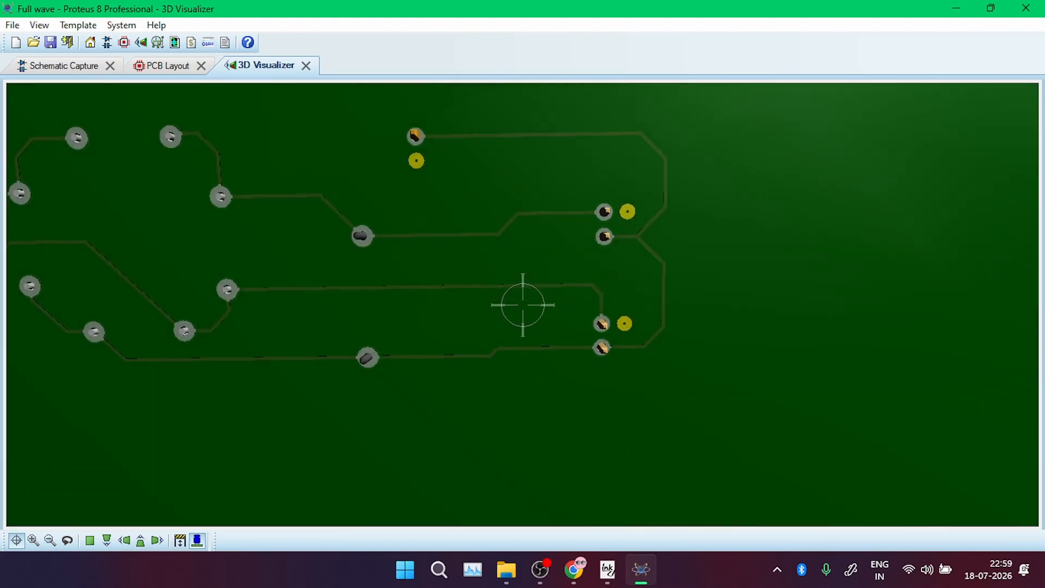
pyautogui.rightClick(523, 305)
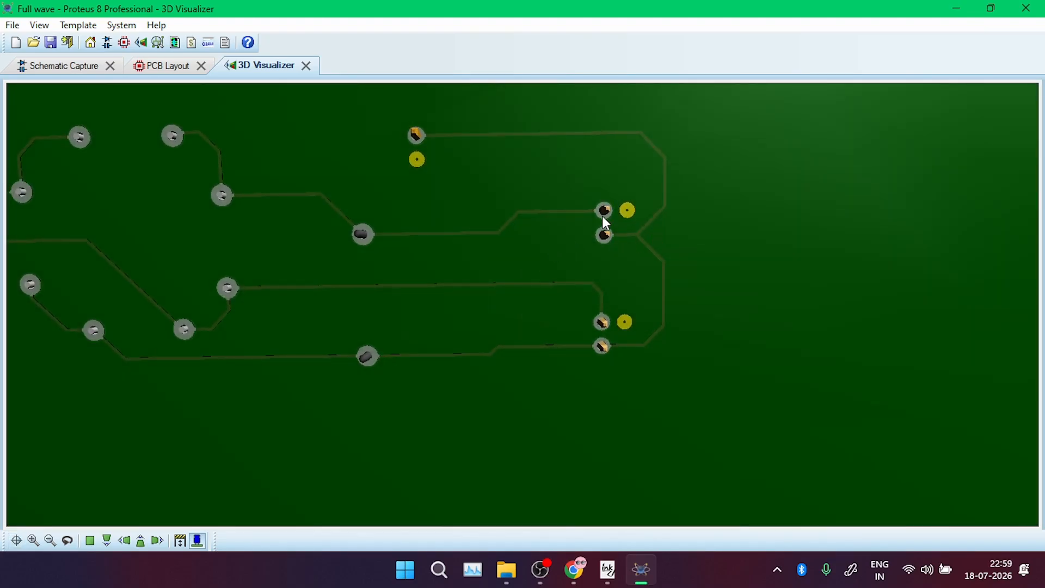
pyautogui.scroll(-4, 602, 214)
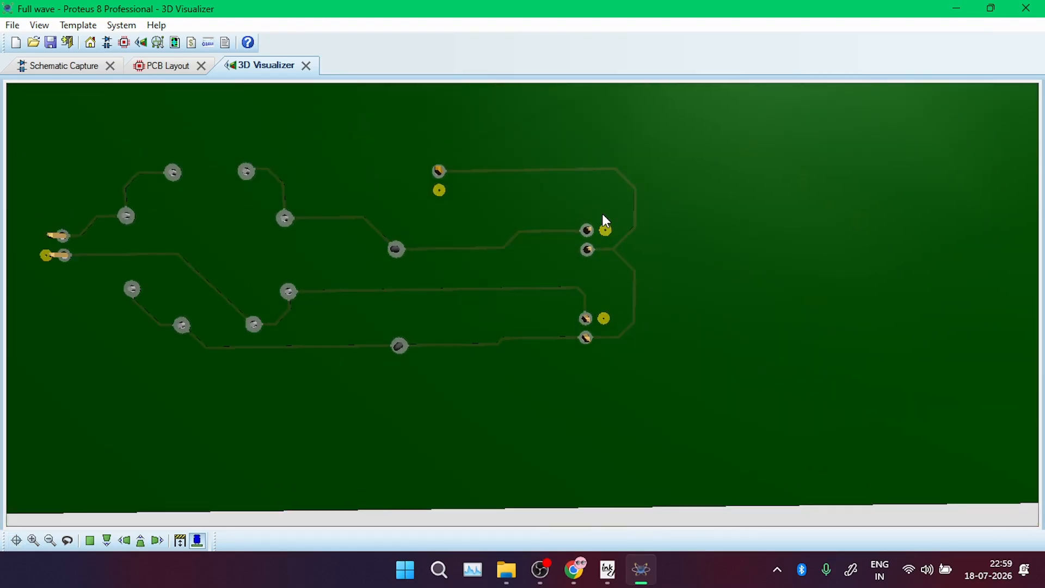
pyautogui.click(533, 234)
pyautogui.rightClick(523, 305)
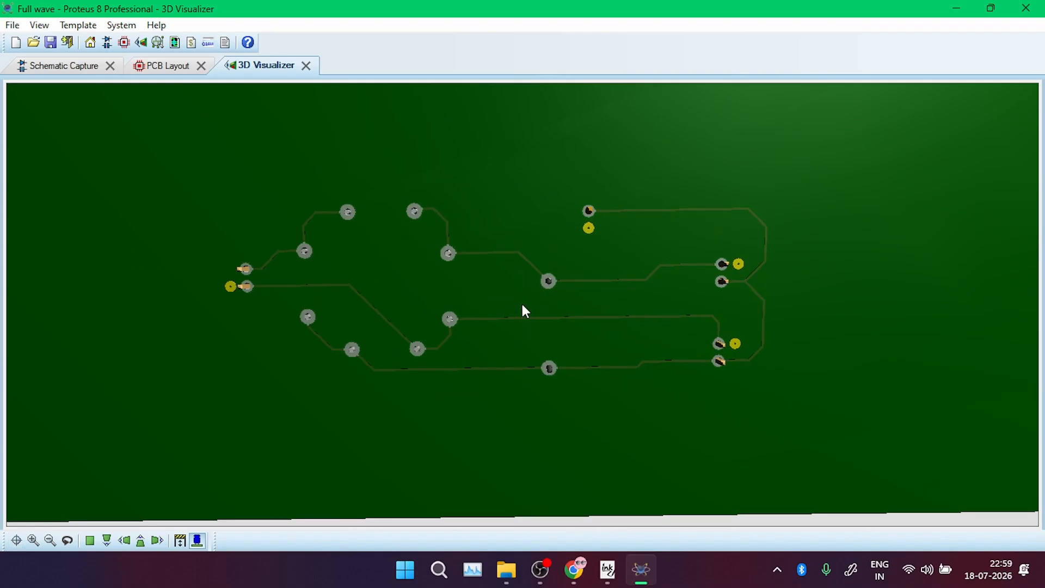
# Turn the 3D board back to its component side and view it from directly overhead
pyautogui.click(538, 282)
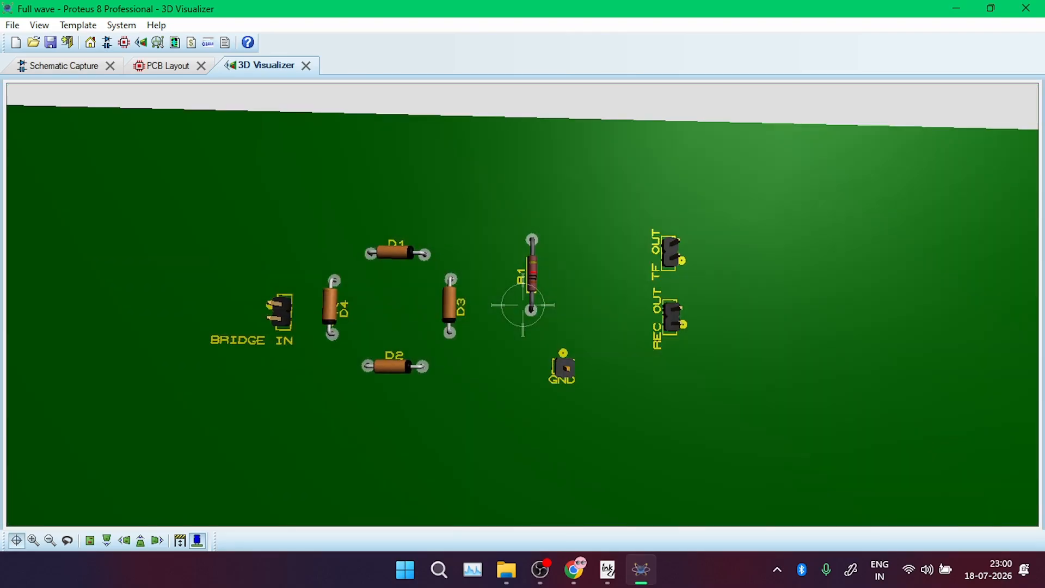
pyautogui.rightClick(523, 305)
pyautogui.click(91, 540)
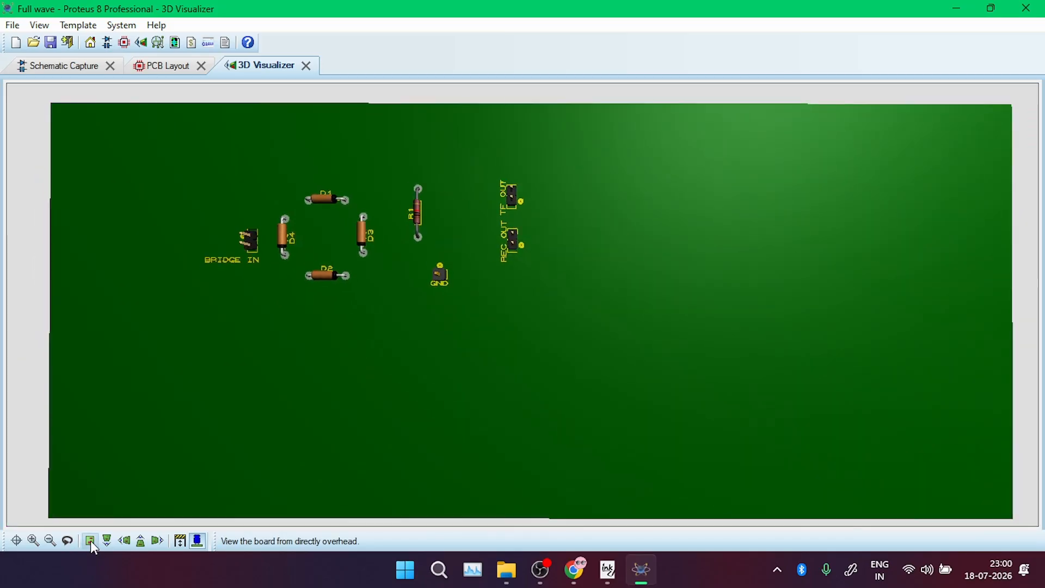
# Resize the board edge in the PCB layout, pulling its right and lower sides in towards the circuit and extending its left side outward
pyautogui.click(166, 66)
pyautogui.scroll(-5, 345, 233)
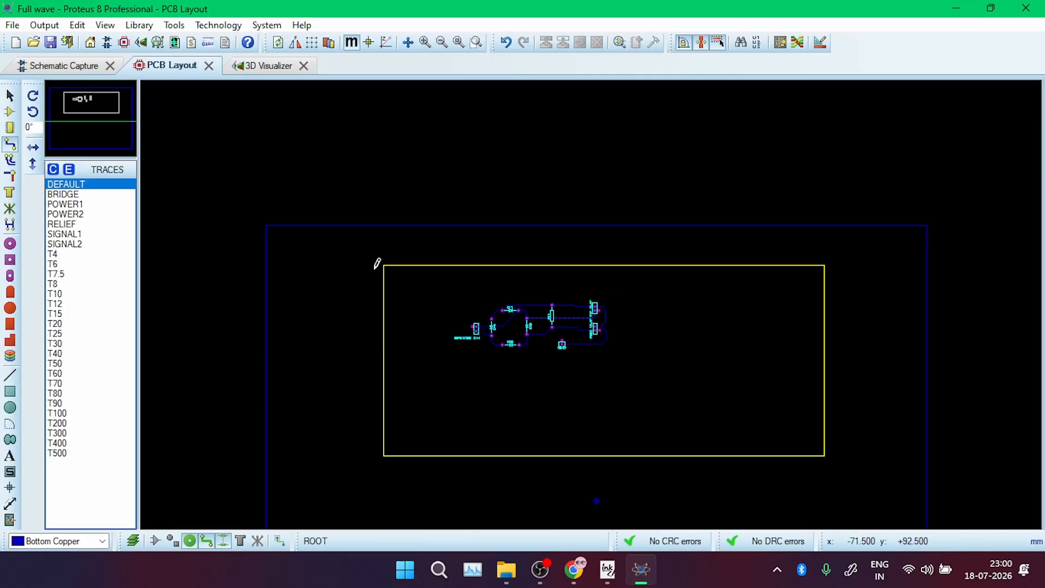
pyautogui.click(10, 95)
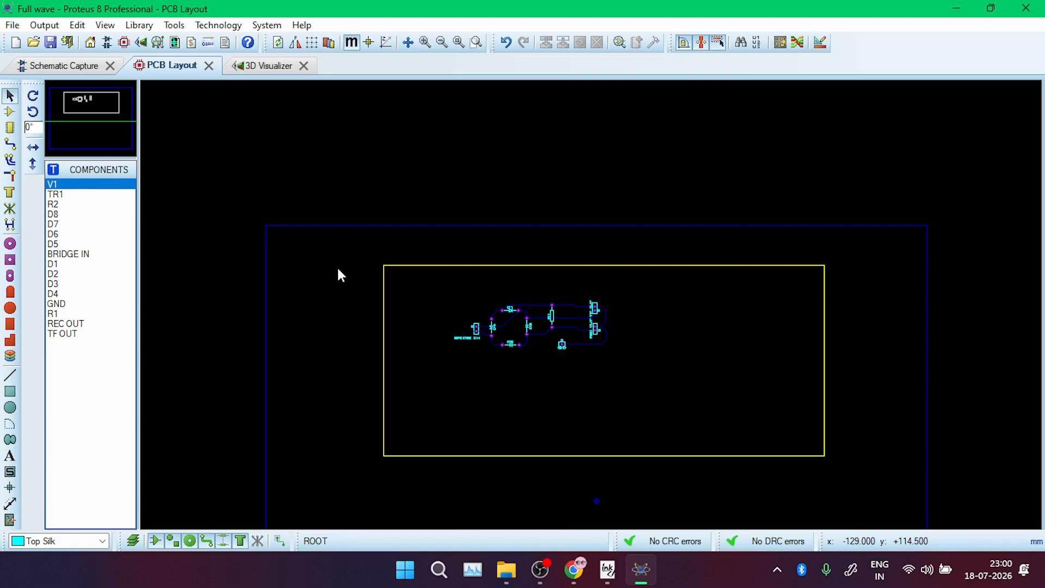
pyautogui.click(403, 275)
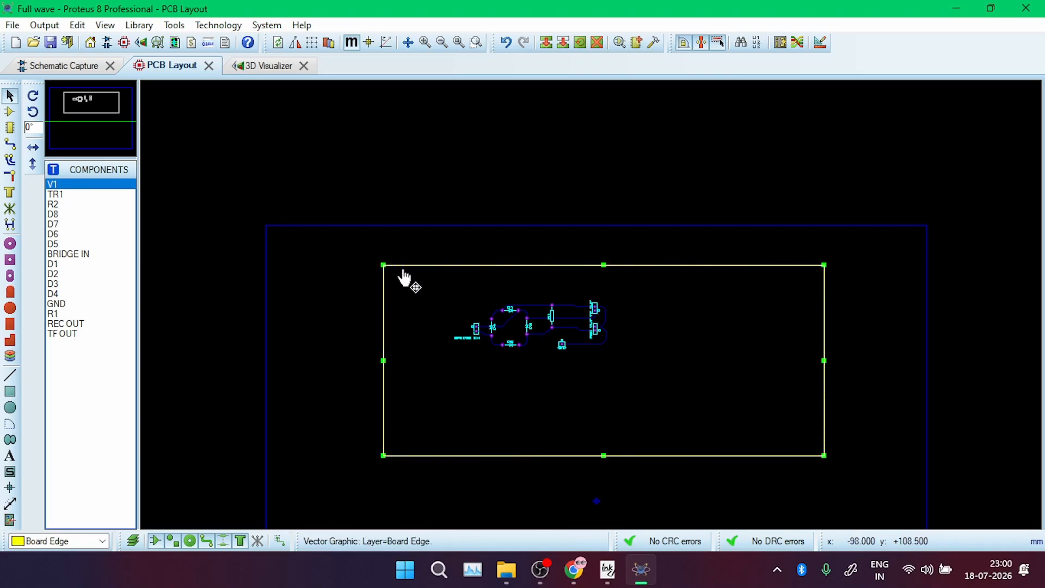
pyautogui.moveTo(824, 265); pyautogui.dragTo(632, 266)
pyautogui.moveTo(632, 456); pyautogui.dragTo(632, 371)
pyautogui.scroll(3, 594, 356)
pyautogui.scroll(-2, 591, 303)
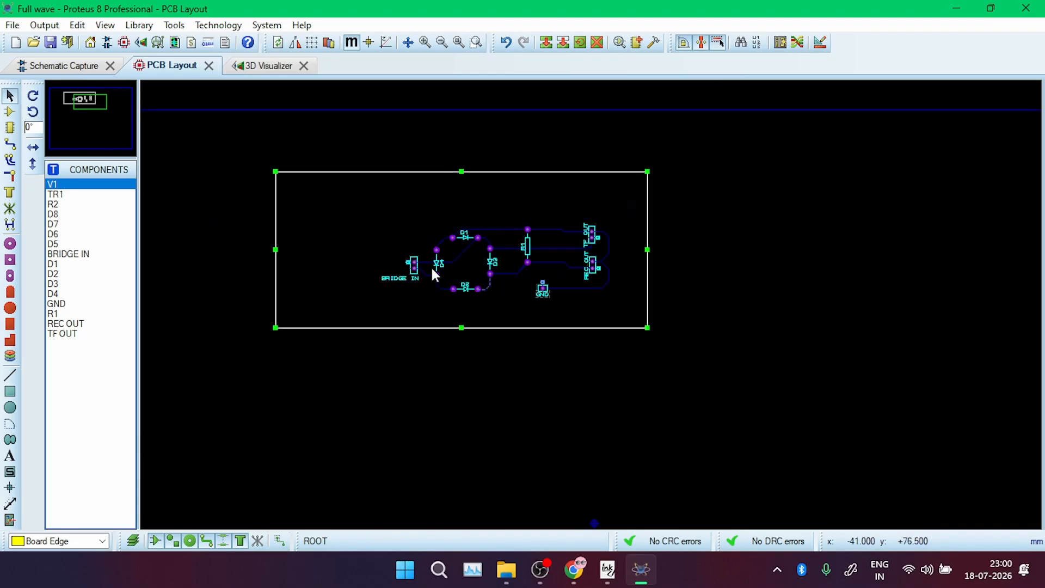
pyautogui.scroll(1, 434, 273)
pyautogui.moveTo(490, 309); pyautogui.dragTo(410, 311)
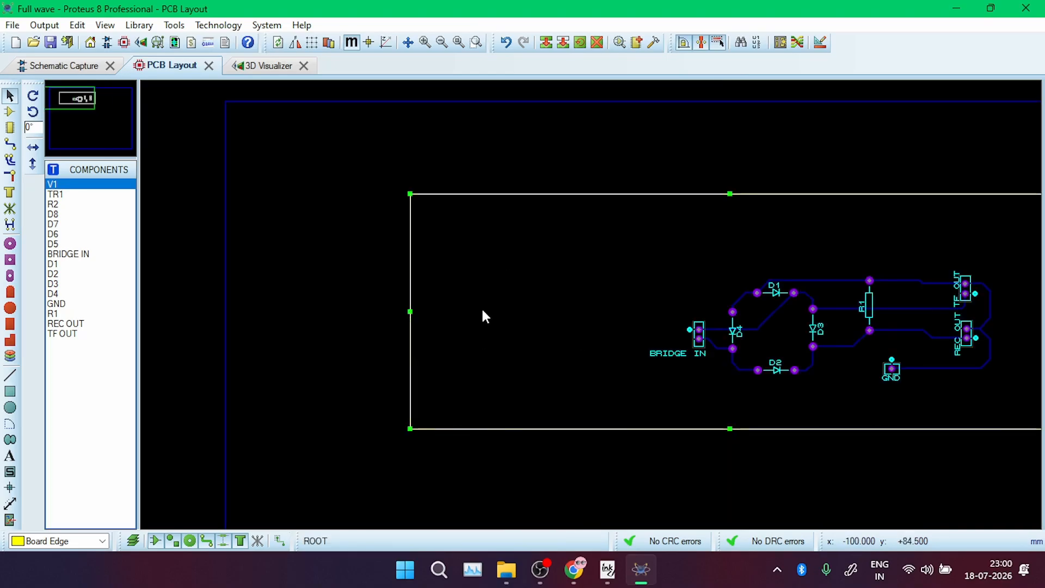
# Check the resized board from directly overhead in the 3D view and return to the PCB layout
pyautogui.click(257, 65)
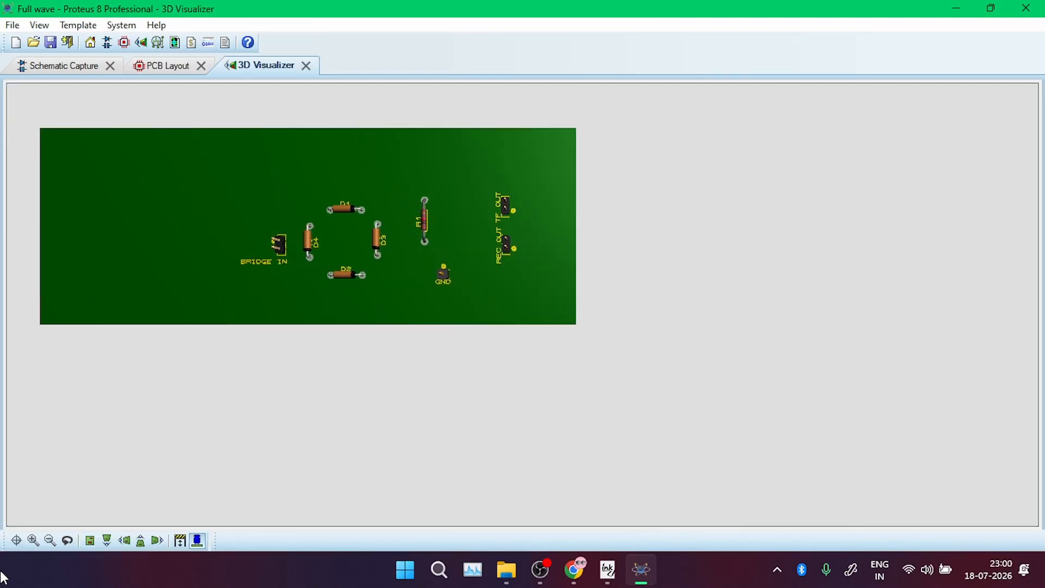
pyautogui.click(90, 541)
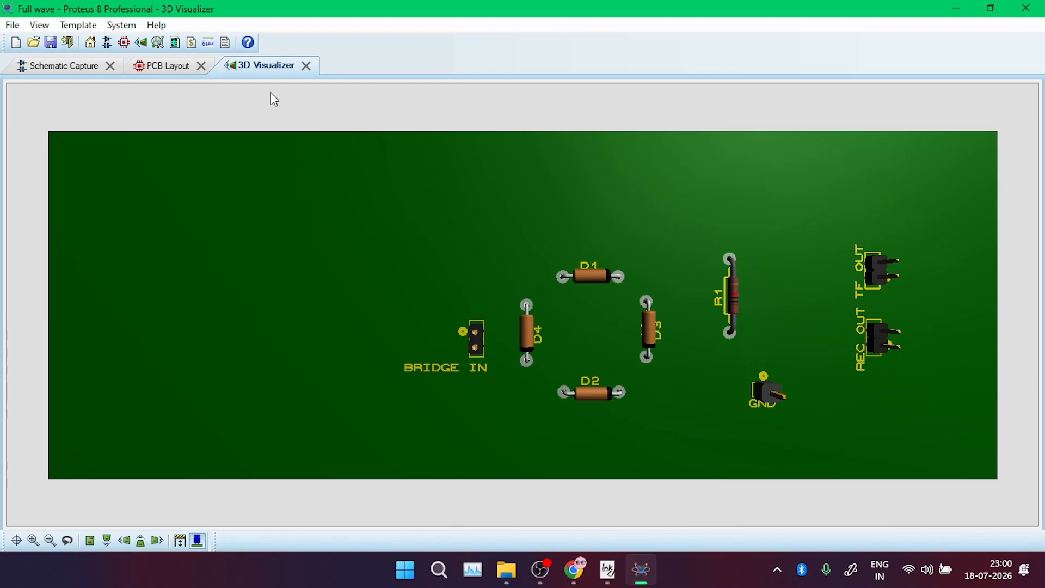
pyautogui.click(168, 68)
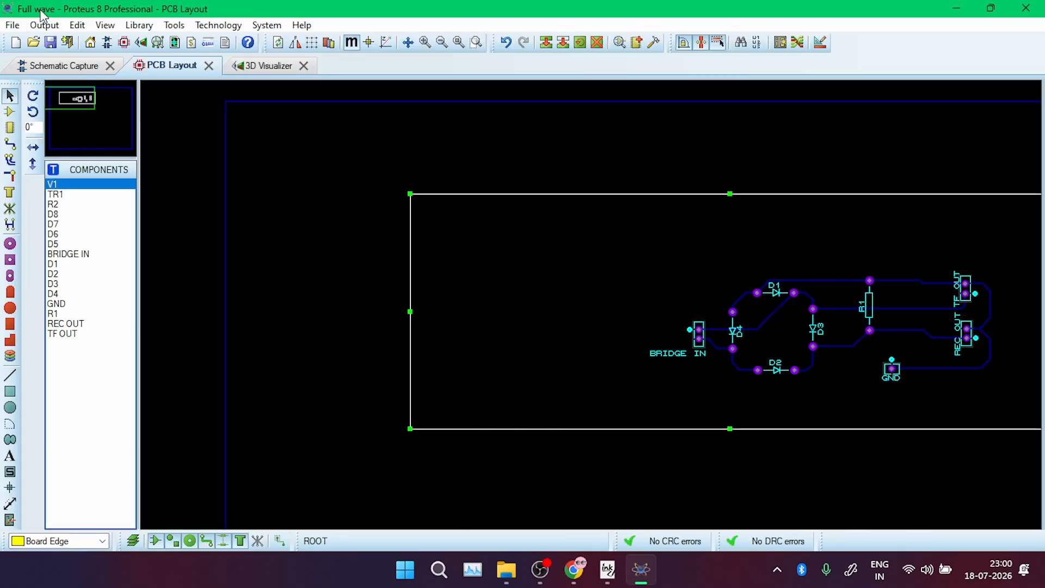
# Set up the layout printout with Top Copper, Top Resist and Bottom Resist excluded, leaving Bottom Copper, Top Silk, Mech 1 and Board Edge
pyautogui.click(46, 23)
pyautogui.click(53, 40)
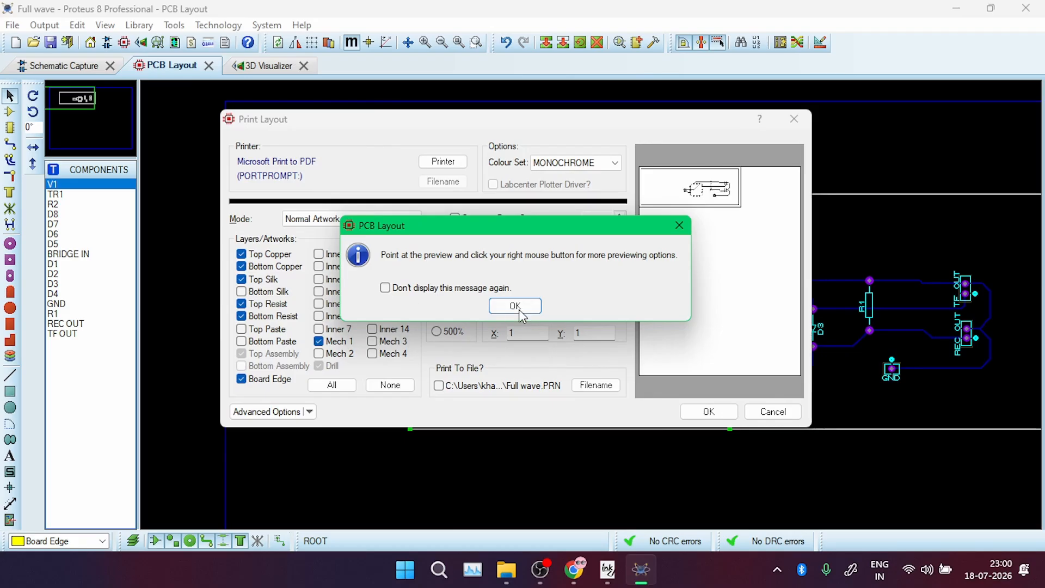
pyautogui.click(520, 312)
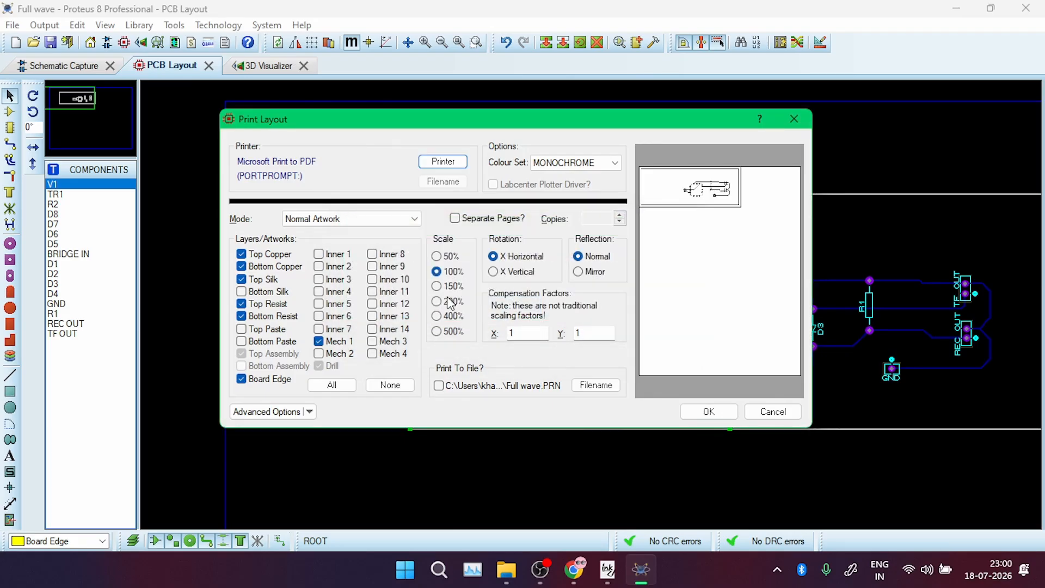
pyautogui.click(278, 259)
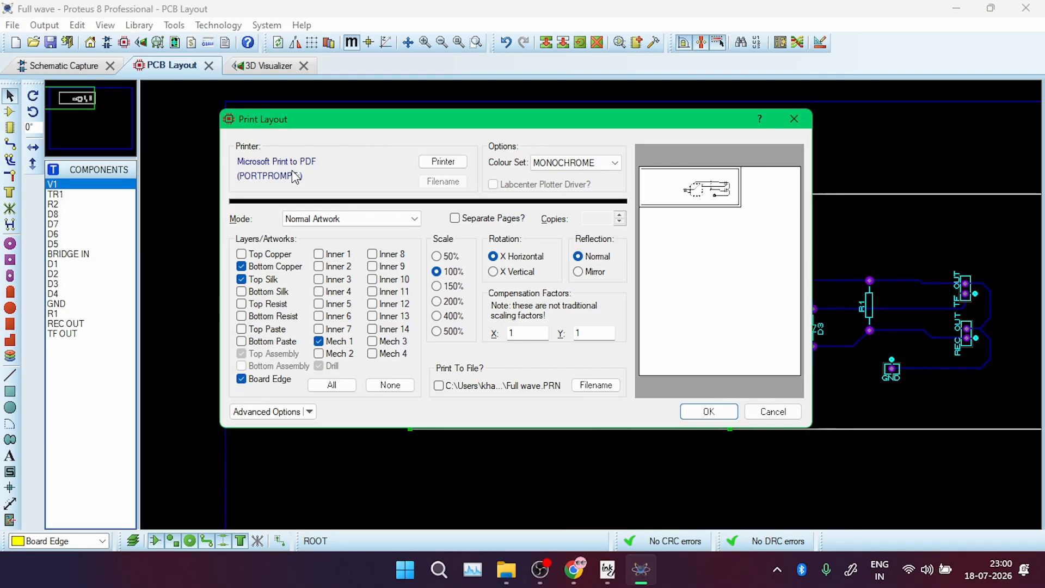
# Print the layout to a PDF file named "full wave" in the project folder
pyautogui.click(703, 417)
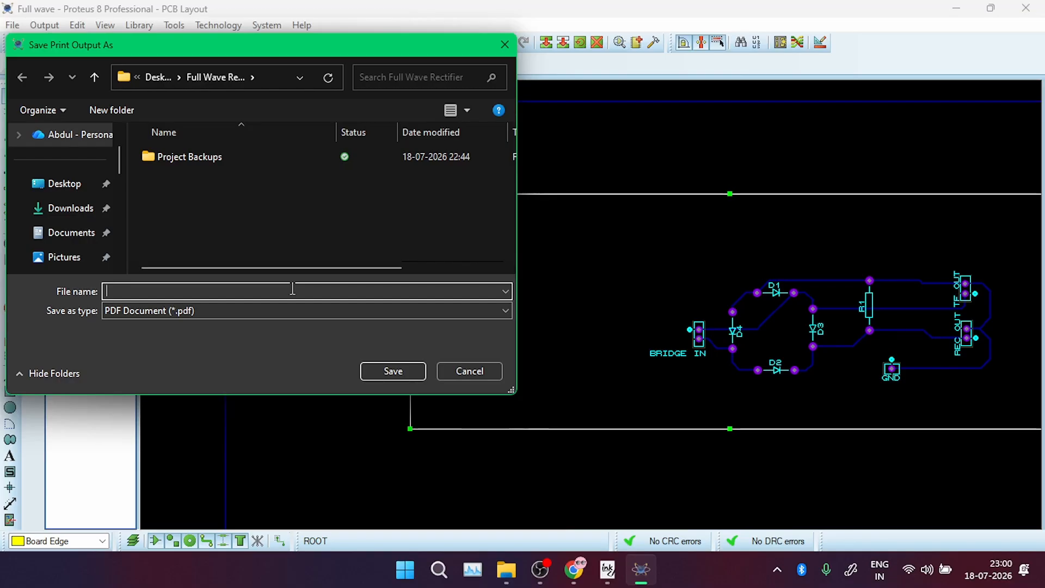
pyautogui.write('full wave')
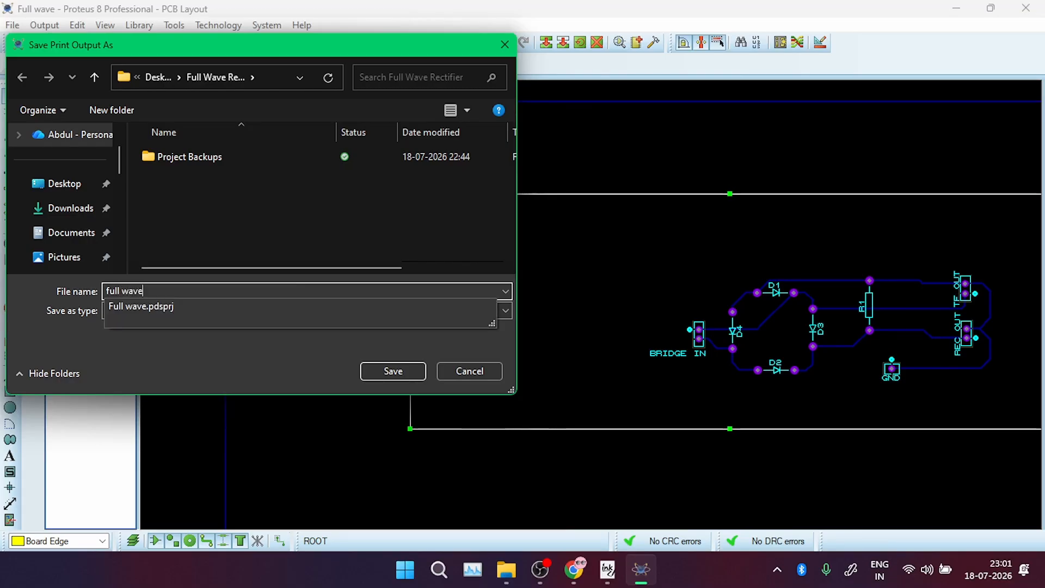
pyautogui.press('Return')
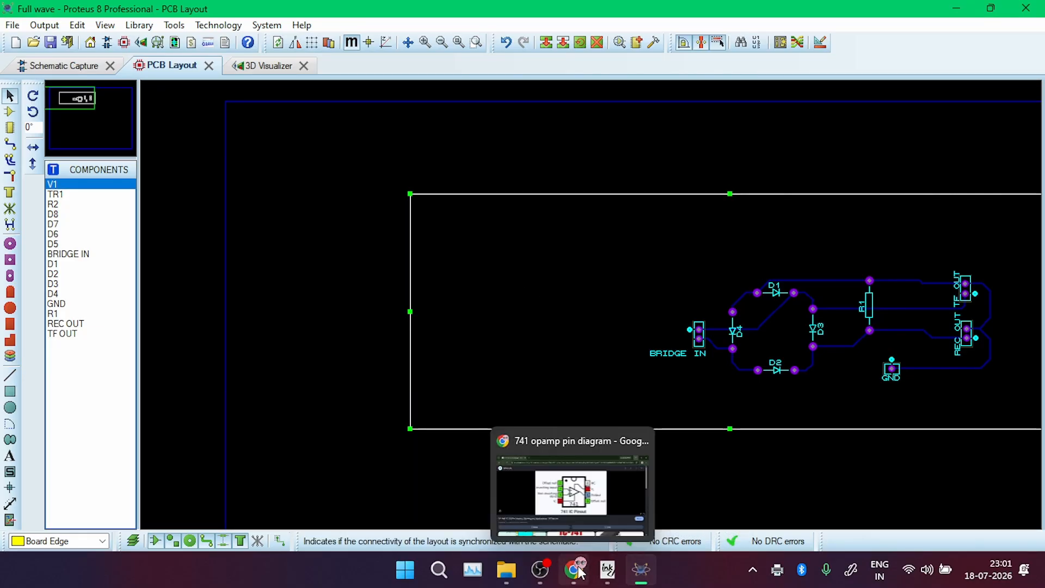
# Look through the Videos and Experiments folders in File Explorer, and return to the PCB layout in Proteus
pyautogui.click(510, 580)
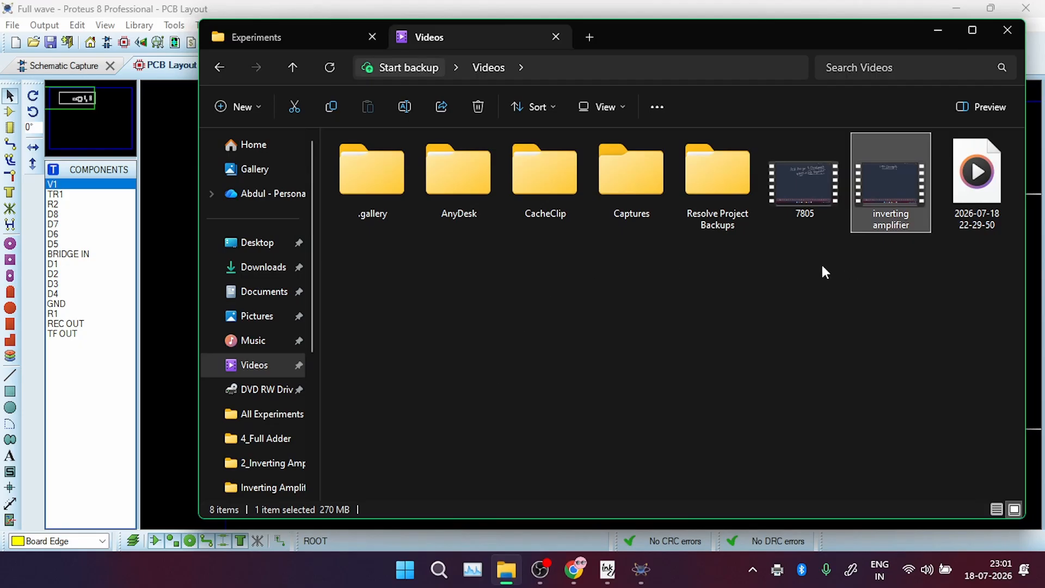
pyautogui.click(277, 37)
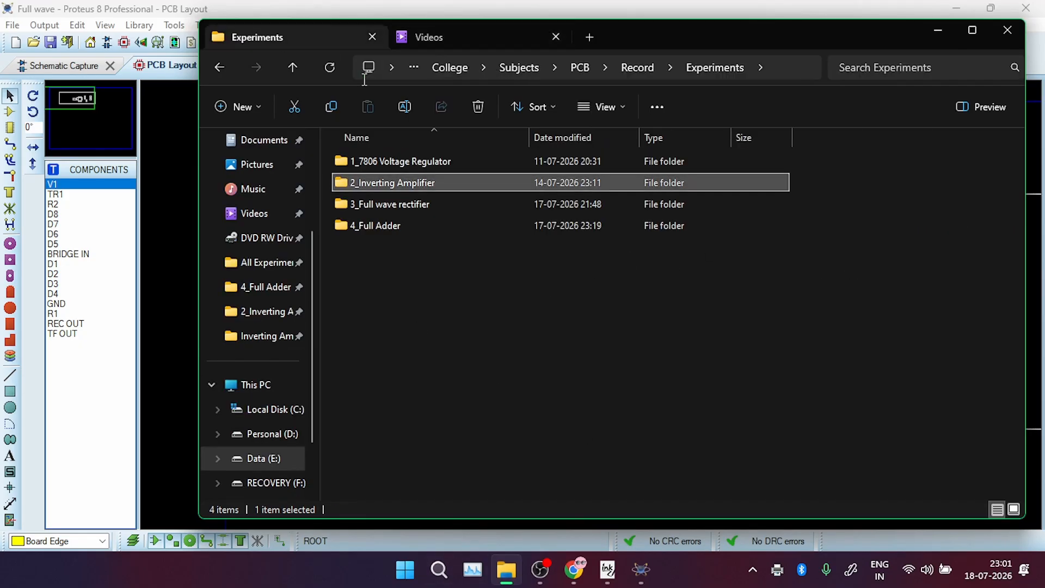
pyautogui.click(937, 29)
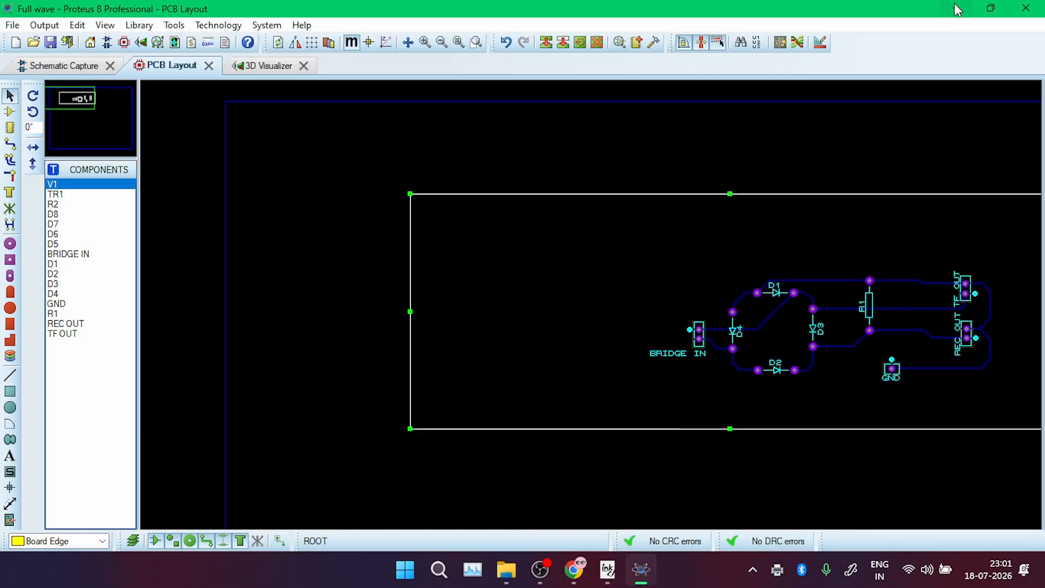
# Open the "full wave" PDF from the Full Wave Rectifier desktop folder and examine the printed layout up close
pyautogui.click(958, 10)
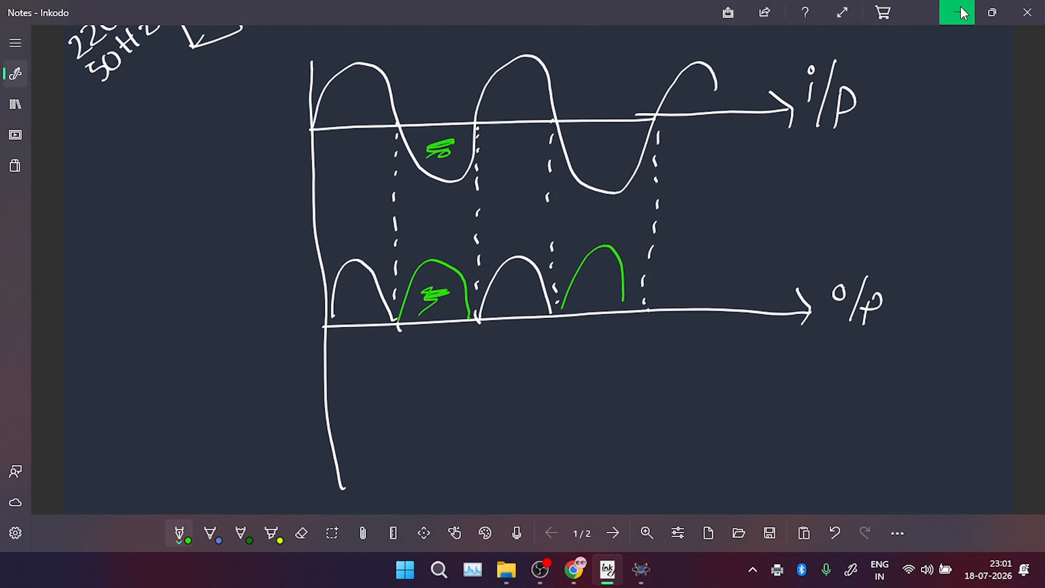
pyautogui.click(962, 14)
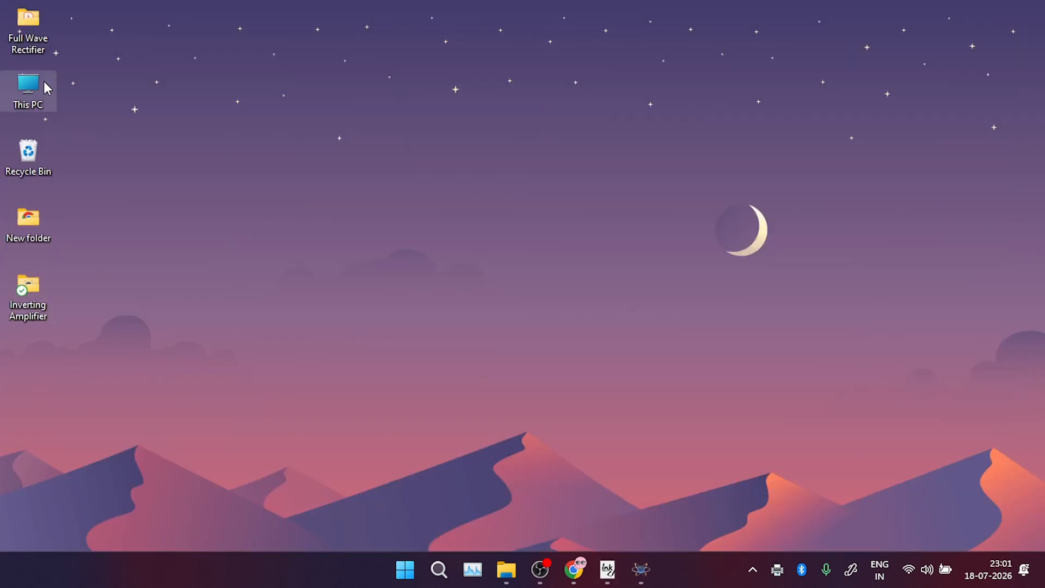
pyautogui.doubleClick(37, 39)
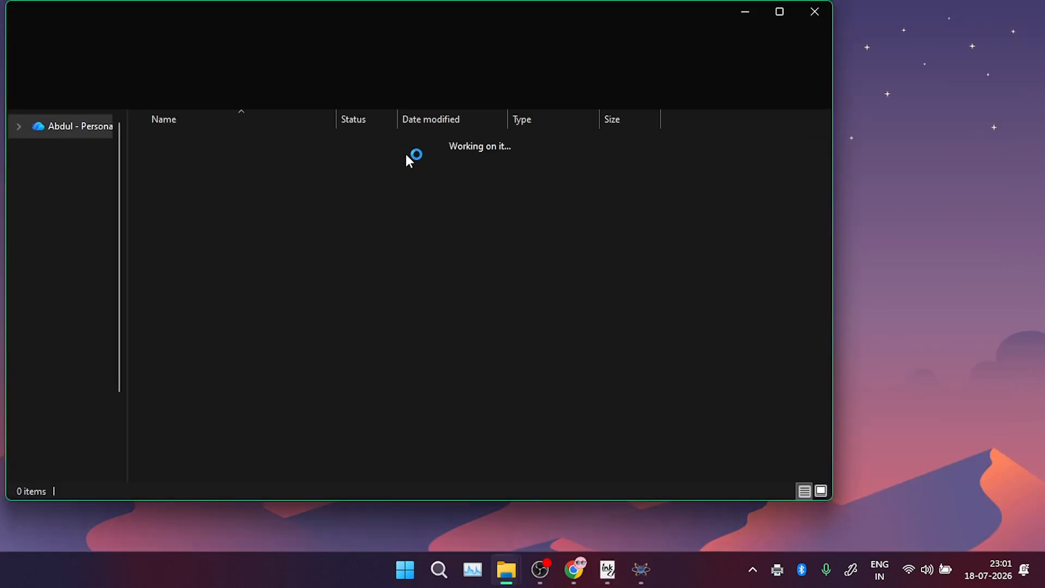
pyautogui.doubleClick(204, 162)
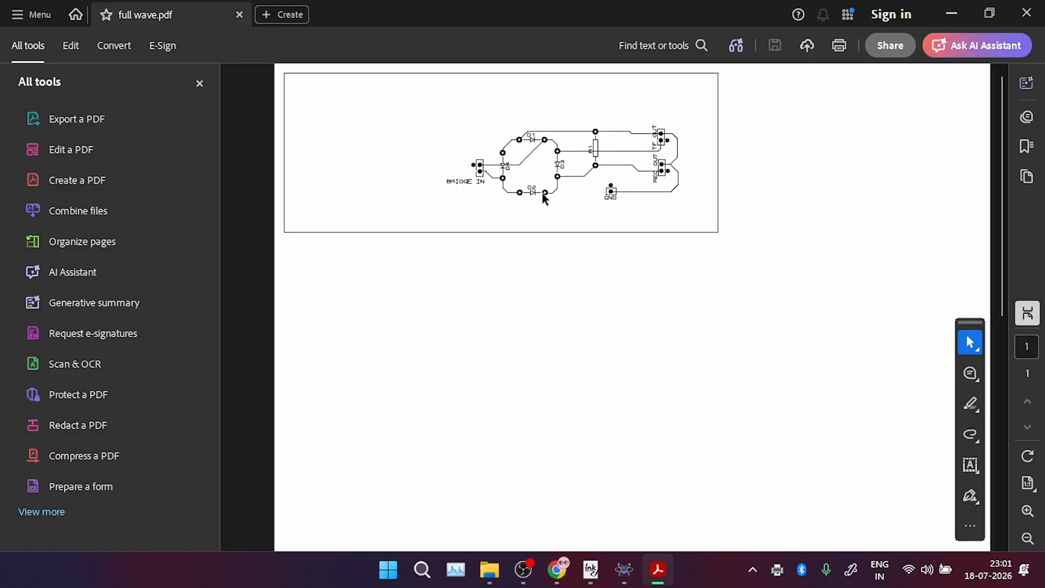
pyautogui.scroll(5, 542, 193)
pyautogui.scroll(4, 635, 263)
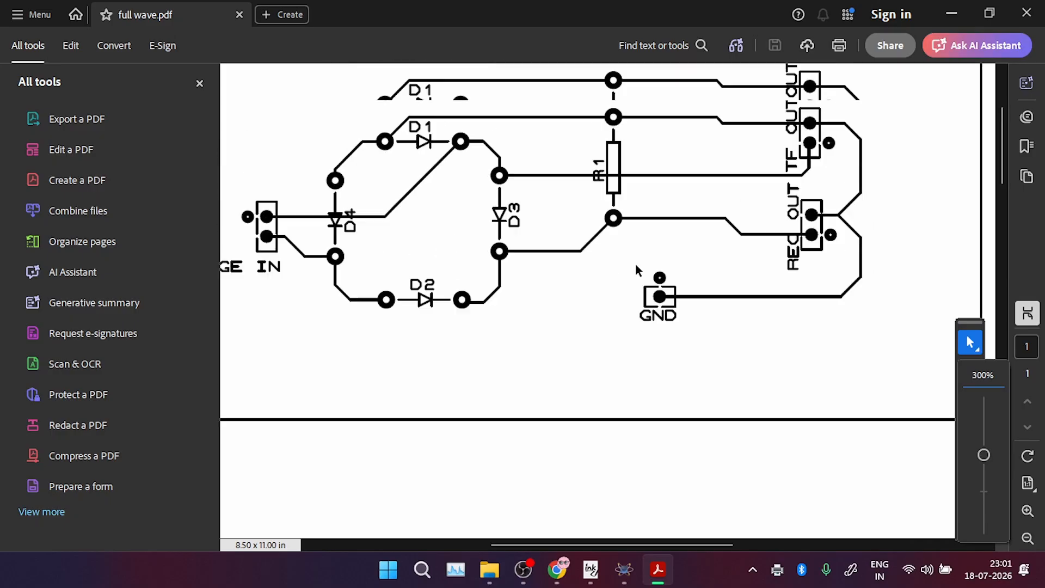
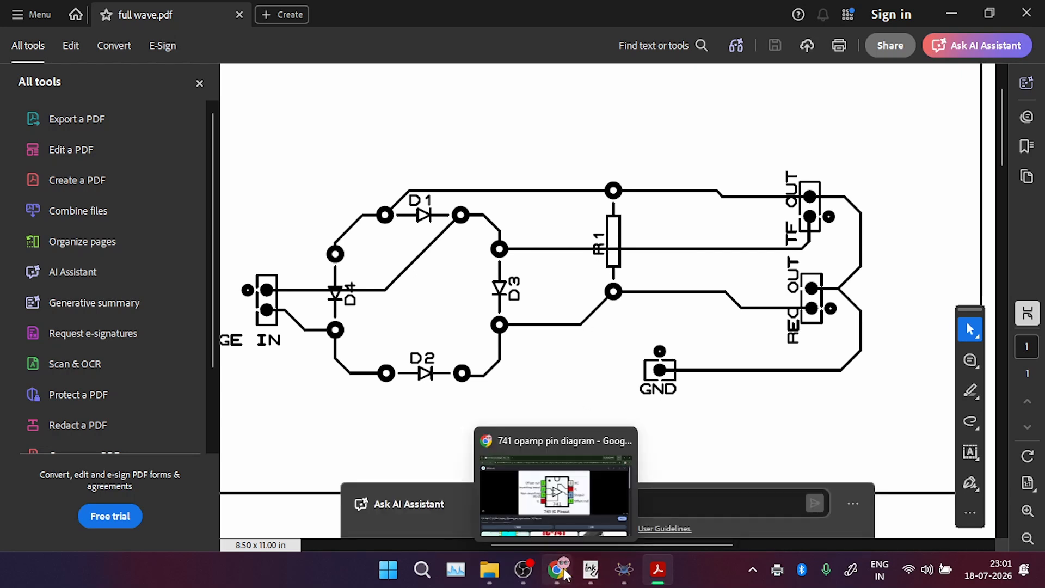
# In the Proteus PCB layout, set up a layout printout without Top Copper, Top Silk and Top Resist, keeping Bottom Copper and Board Edge
pyautogui.click(621, 573)
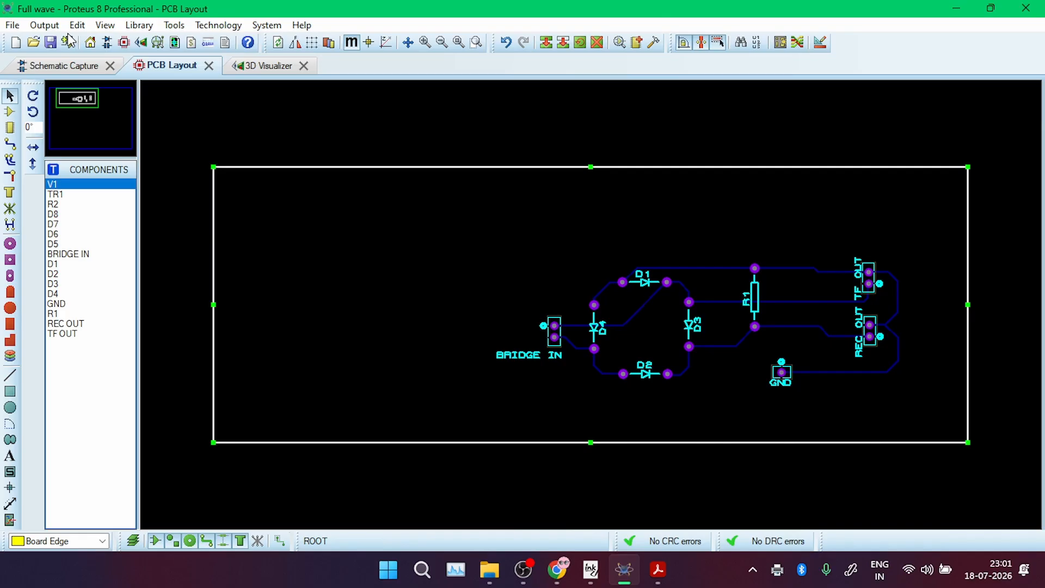
pyautogui.click(51, 25)
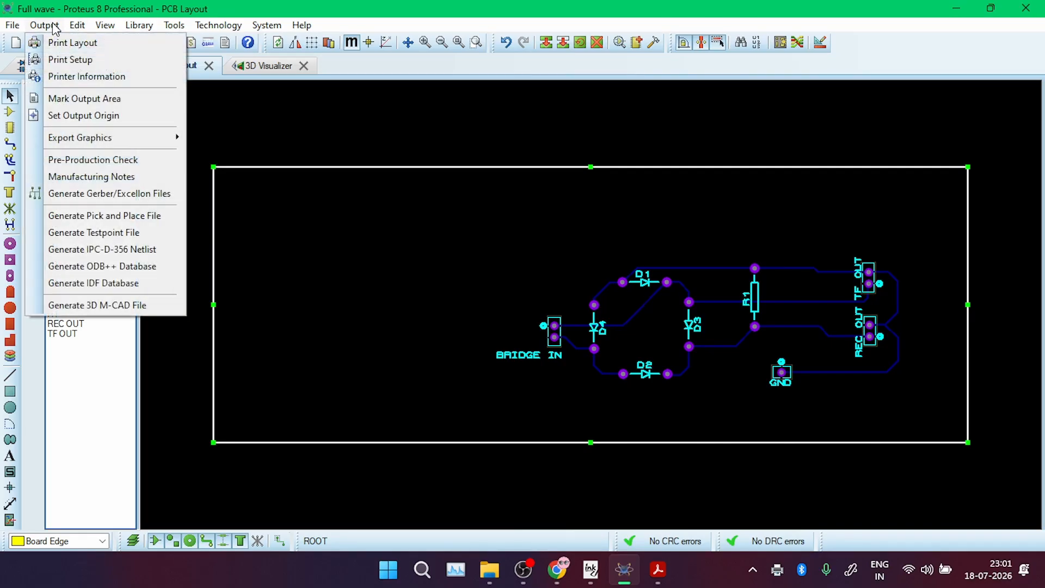
pyautogui.click(59, 44)
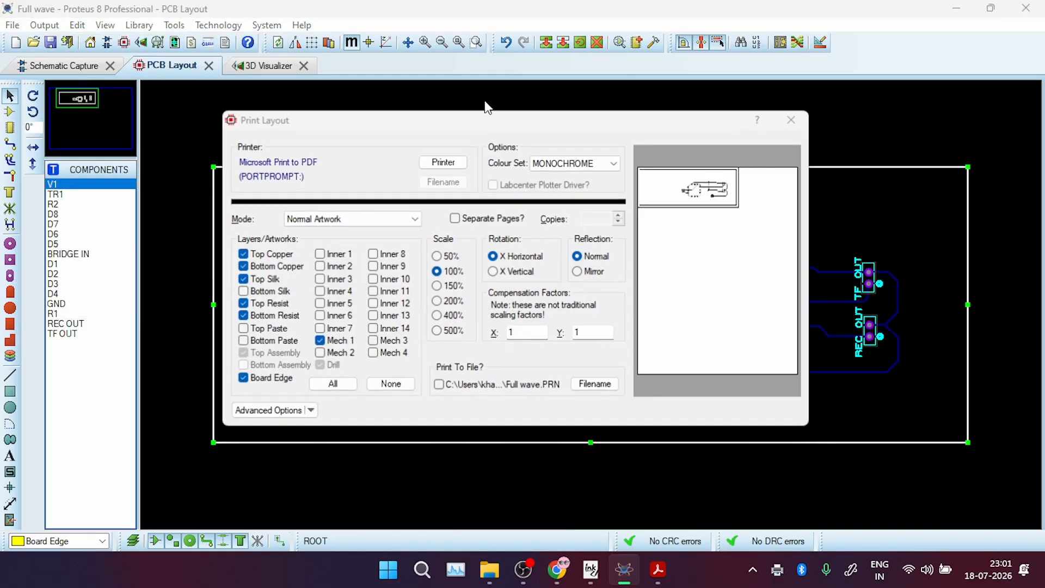
pyautogui.click(516, 307)
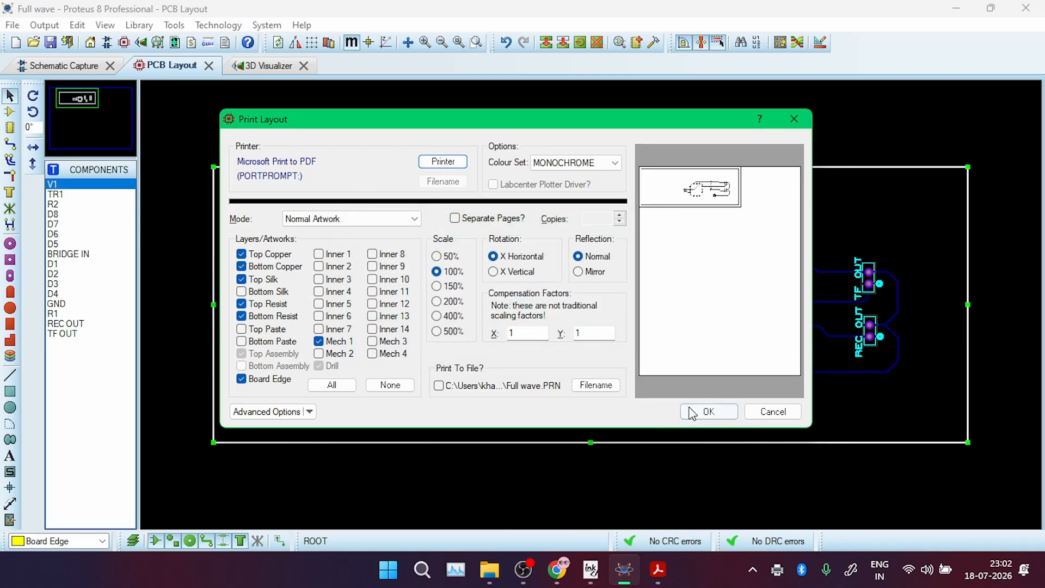
pyautogui.click(287, 256)
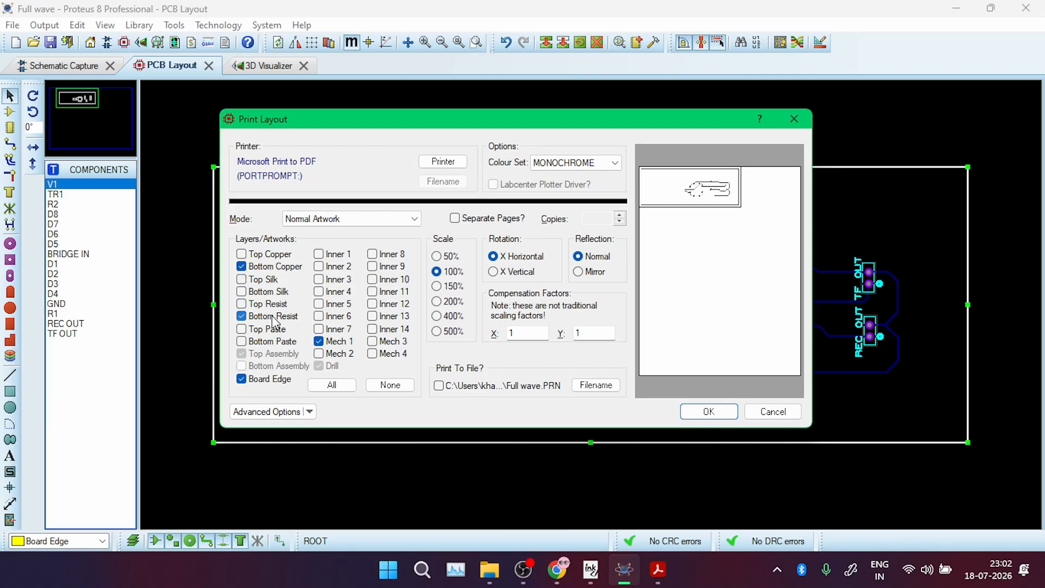
# Print the layout to a PDF file named "bottom copper" in the Full Wave Rectifier folder
pyautogui.click(703, 411)
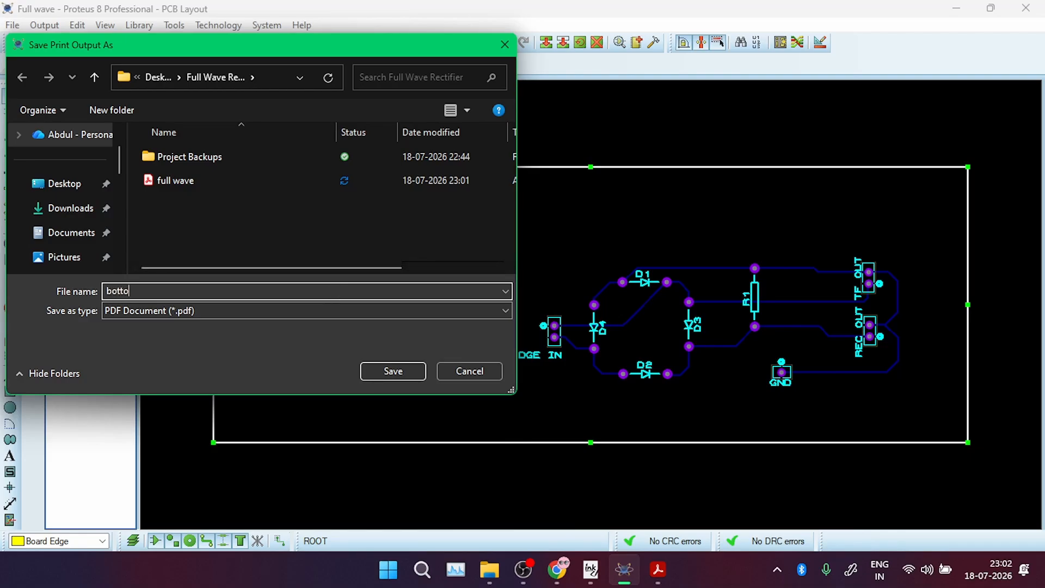
pyautogui.write('bottom copper')
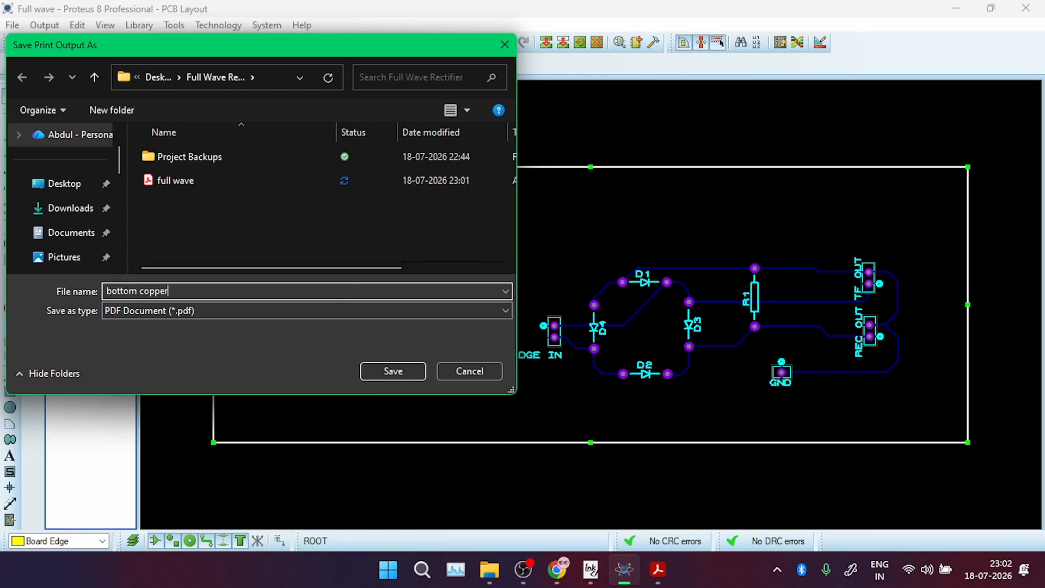
pyautogui.press('Return')
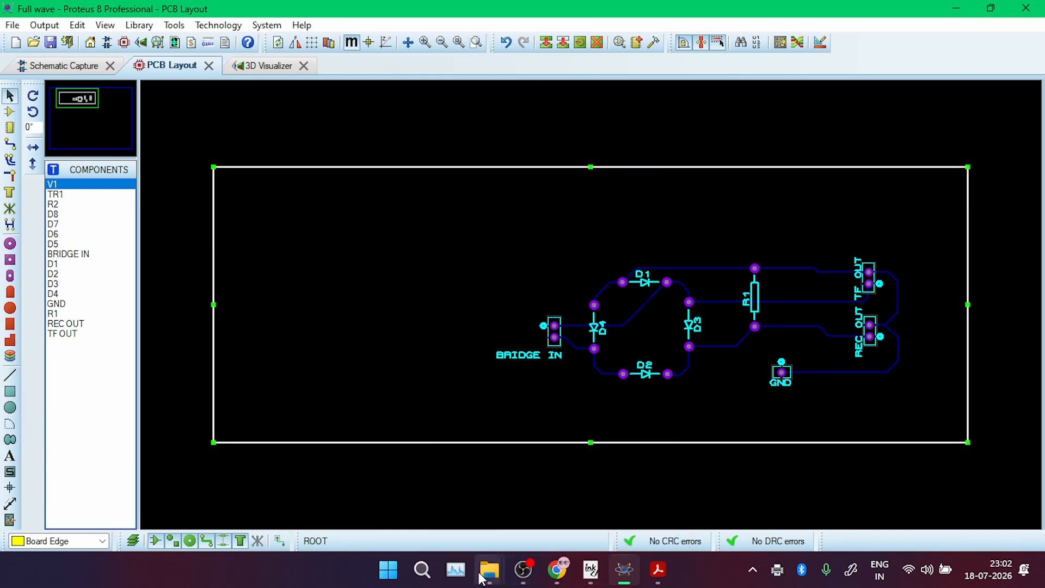
# Open the "bottom copper" PDF from the project folder to check the printed traces, and return to the PCB layout in Proteus
pyautogui.moveTo(490, 569)
pyautogui.click(553, 479)
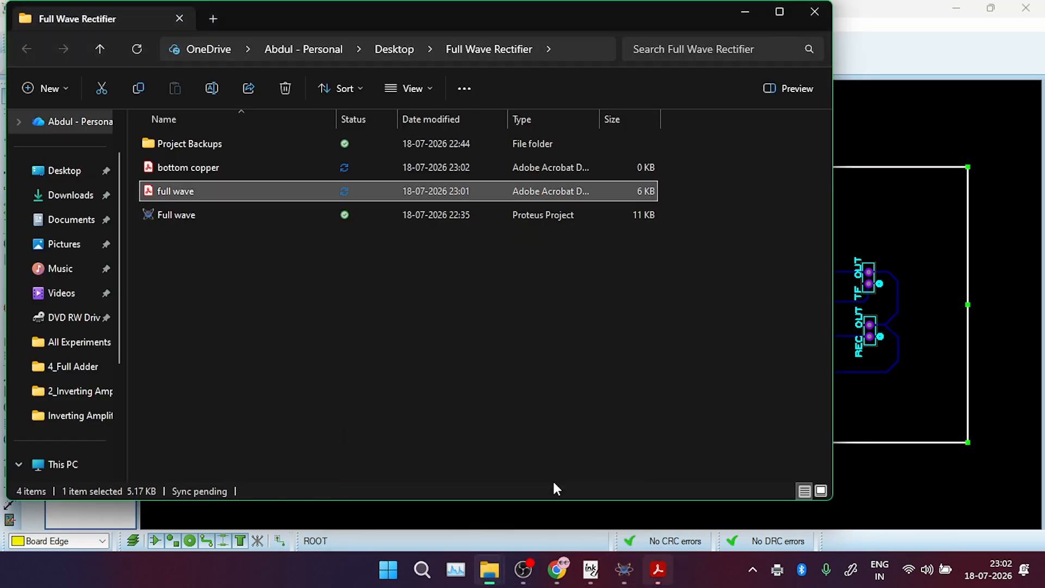
pyautogui.doubleClick(215, 173)
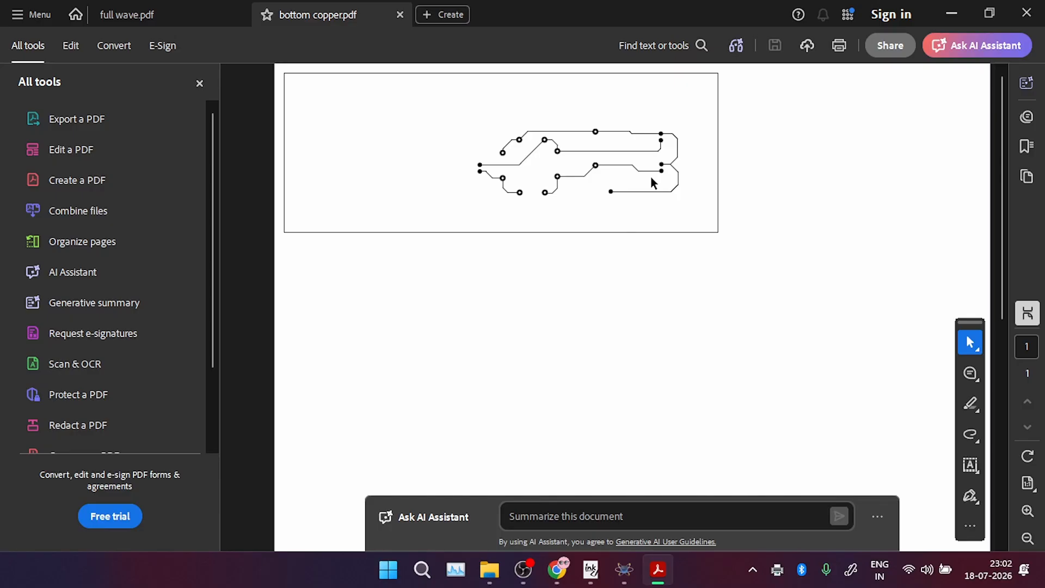
pyautogui.click(1027, 13)
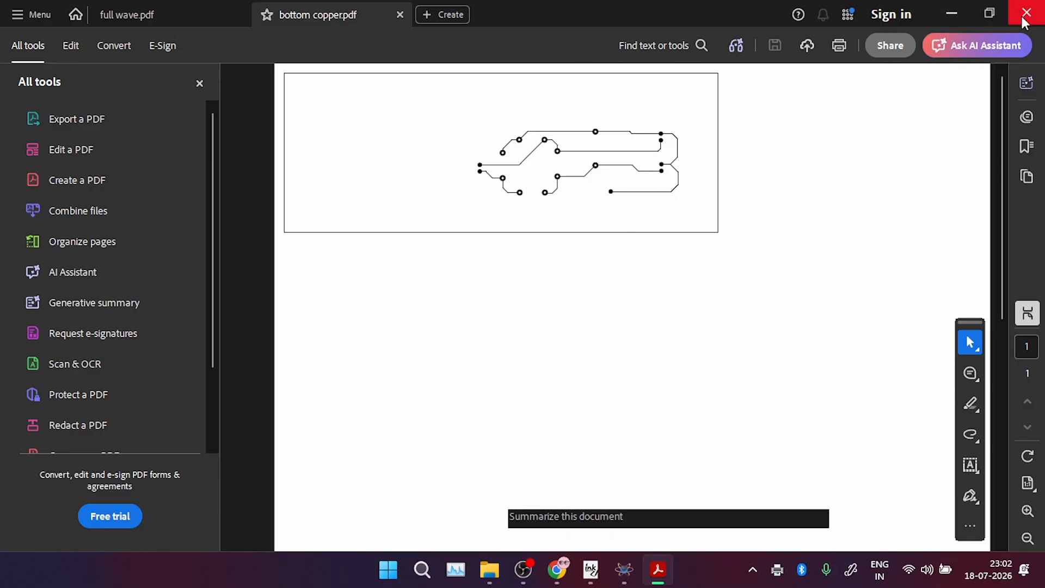
pyautogui.click(462, 315)
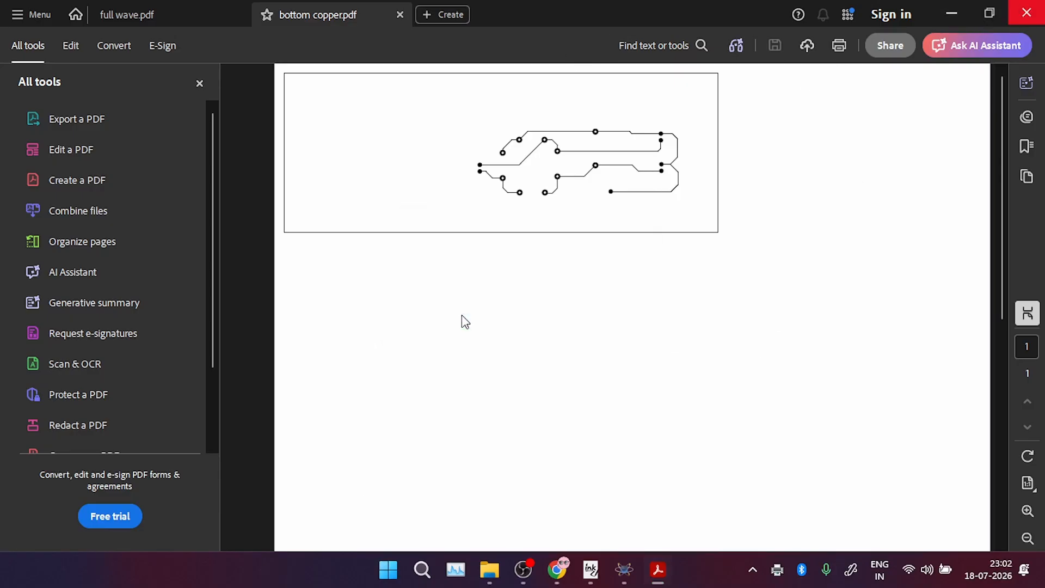
pyautogui.click(754, 14)
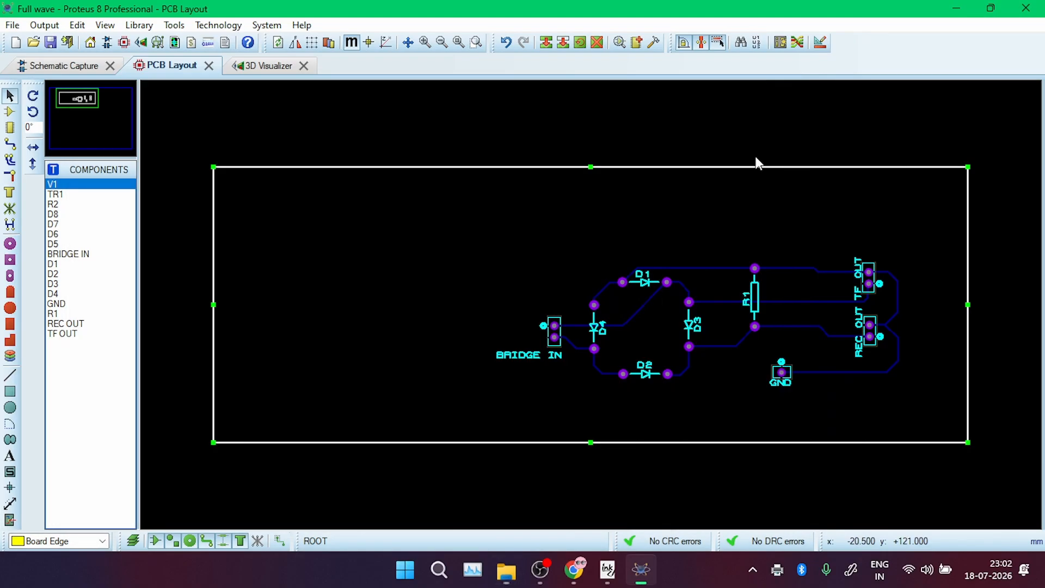
# Delete the Bottom Copper traces joining D1's anode to R1, D1's cathode to BRIDGE IN pin 1, and D4's anode to D1's anode
pyautogui.scroll(4, 586, 303)
pyautogui.rightClick(551, 276)
pyautogui.rightClick(551, 276)
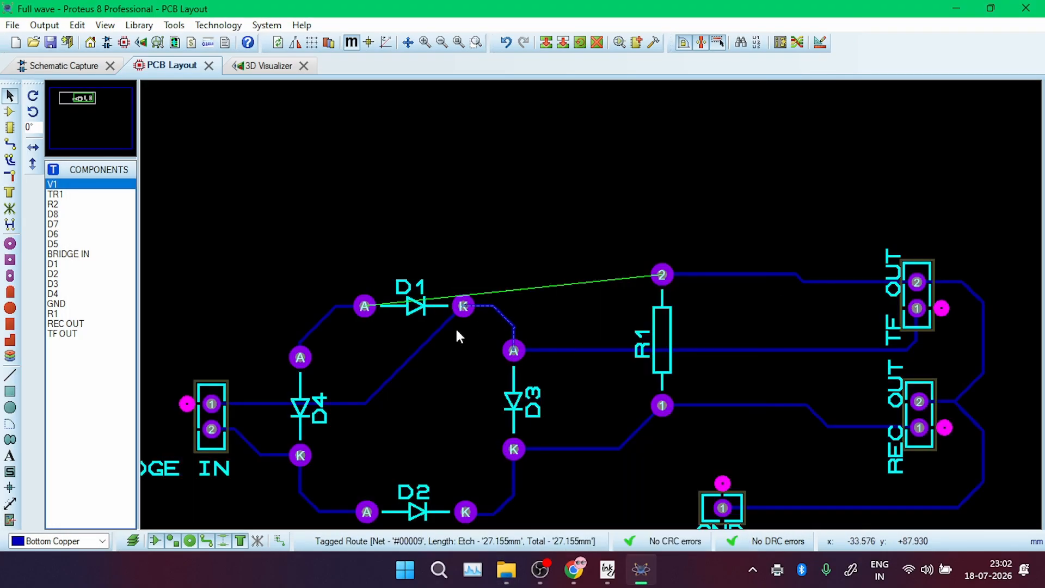
pyautogui.rightClick(412, 359)
pyautogui.rightClick(411, 359)
pyautogui.rightClick(328, 314)
pyautogui.rightClick(327, 314)
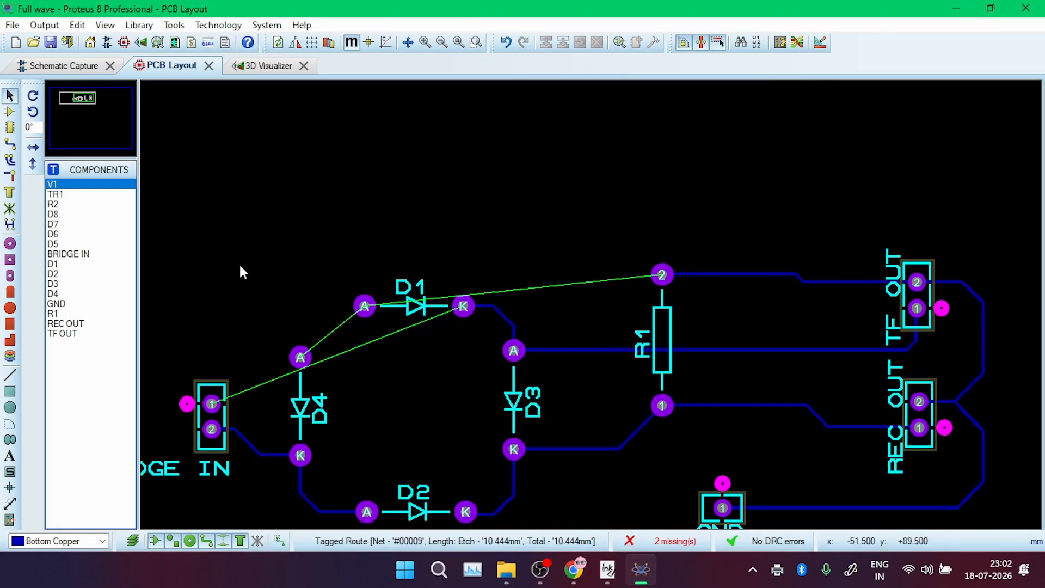
# Delete all remaining Bottom Copper traces on the board together
pyautogui.scroll(-2, 240, 263)
pyautogui.click(9, 144)
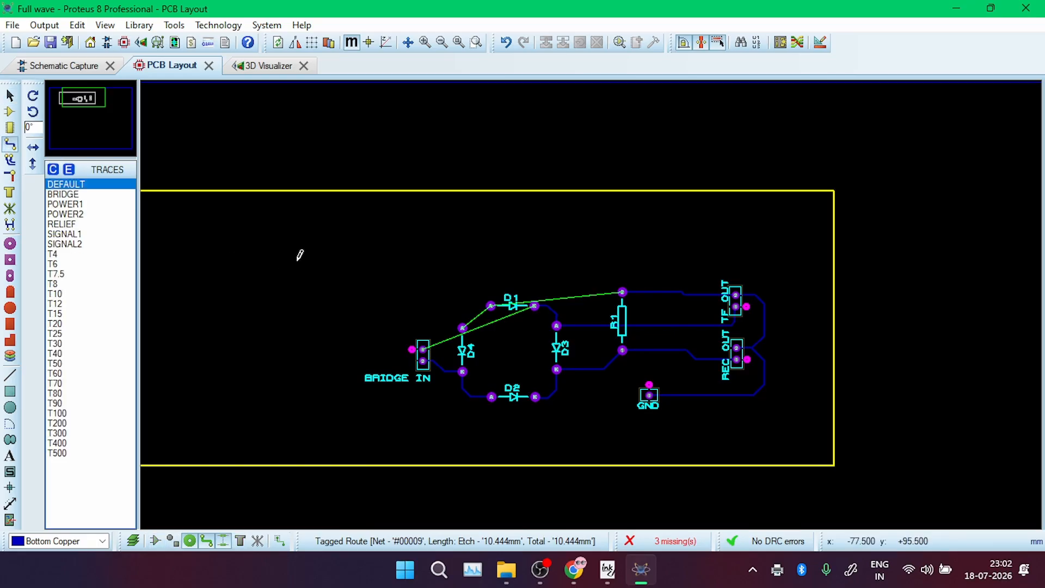
pyautogui.moveTo(301, 250); pyautogui.dragTo(808, 451)
pyautogui.press('Delete')
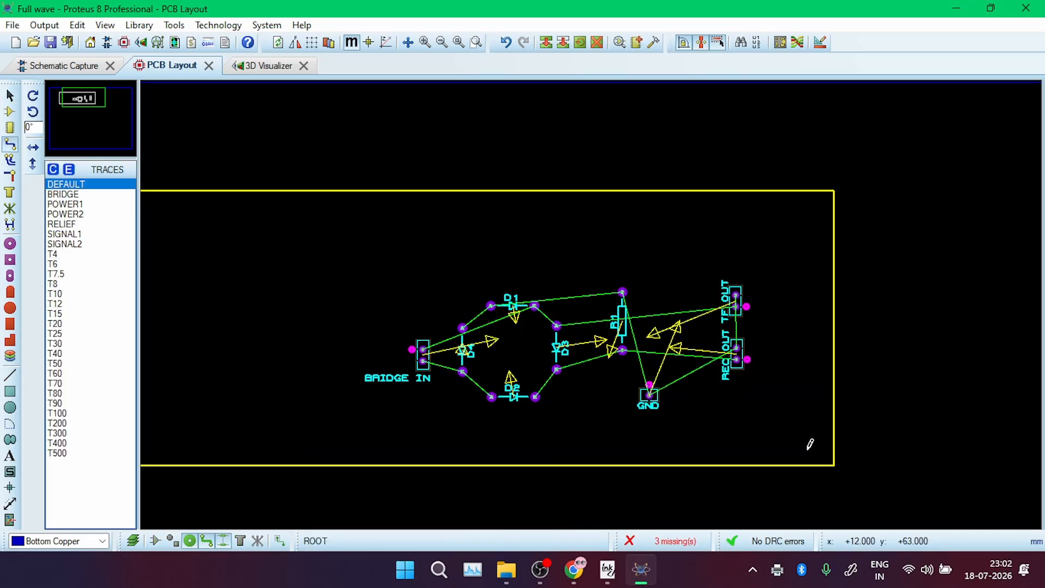
# Make Top Copper the active routing layer for the traces around the BRIDGE IN connector
pyautogui.click(101, 541)
pyautogui.click(49, 555)
pyautogui.scroll(3, 402, 361)
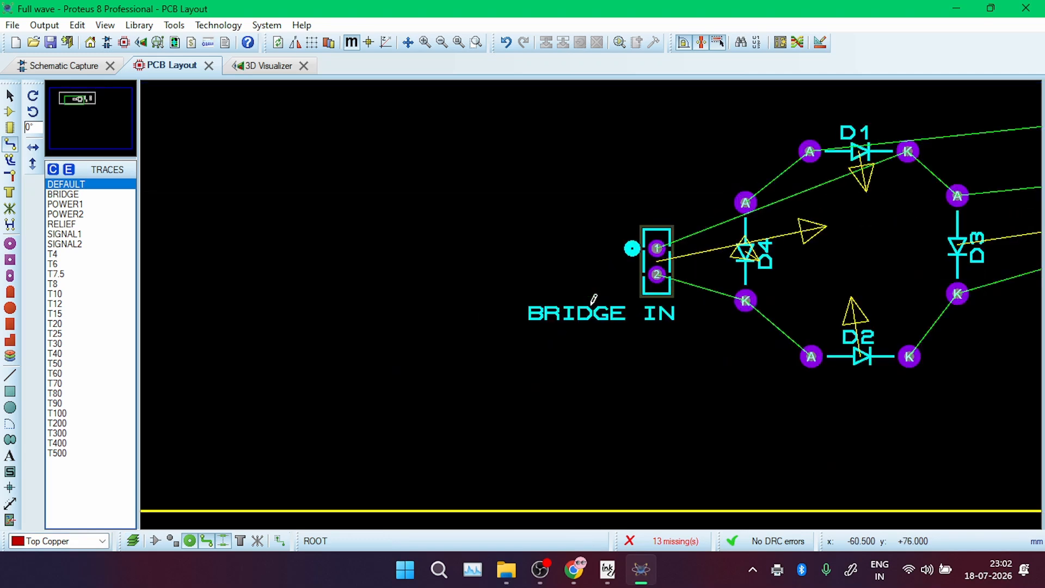
pyautogui.scroll(-2, 706, 202)
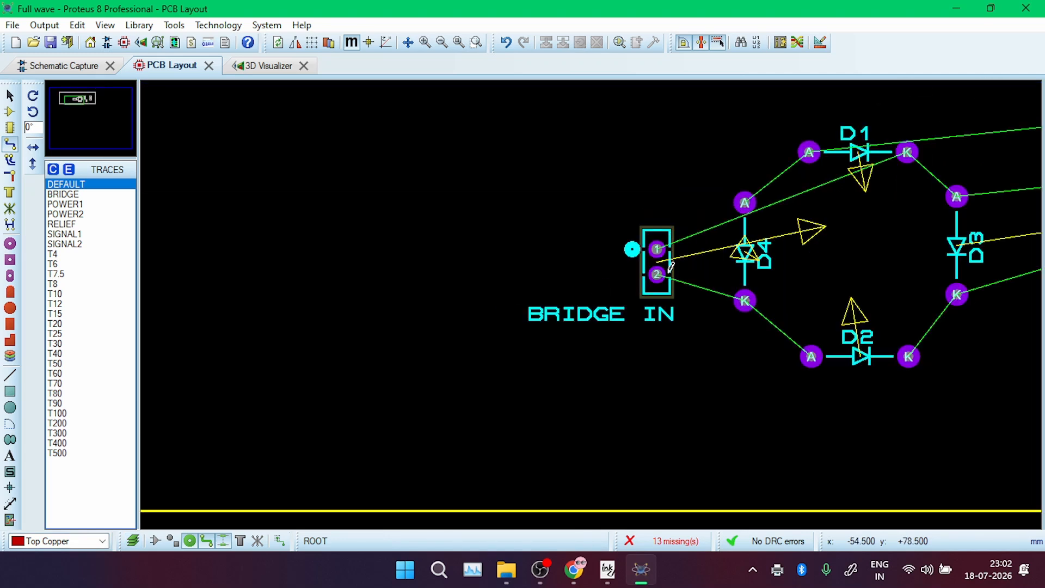
pyautogui.scroll(1, 671, 266)
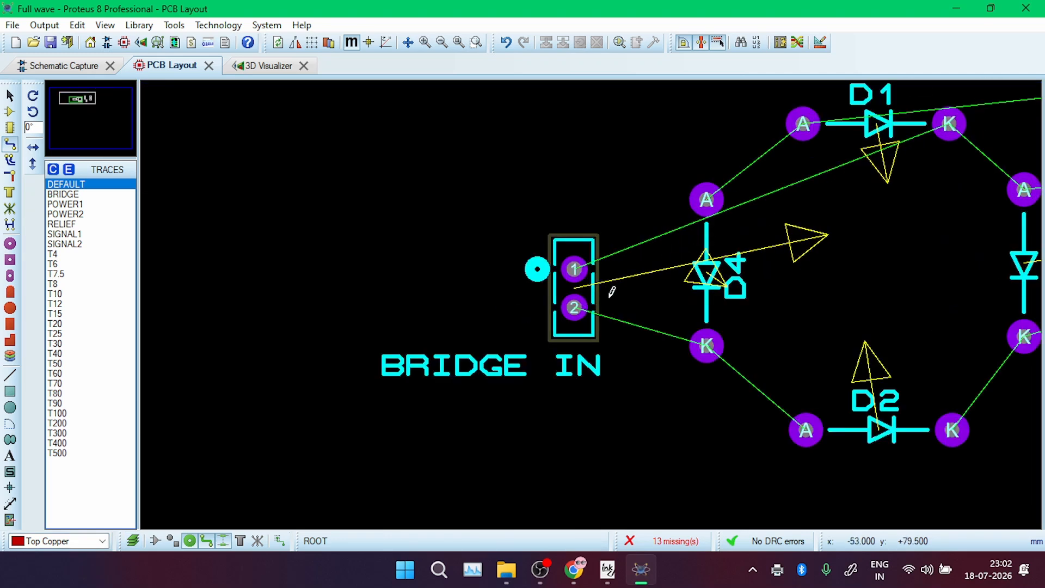
pyautogui.click(576, 309)
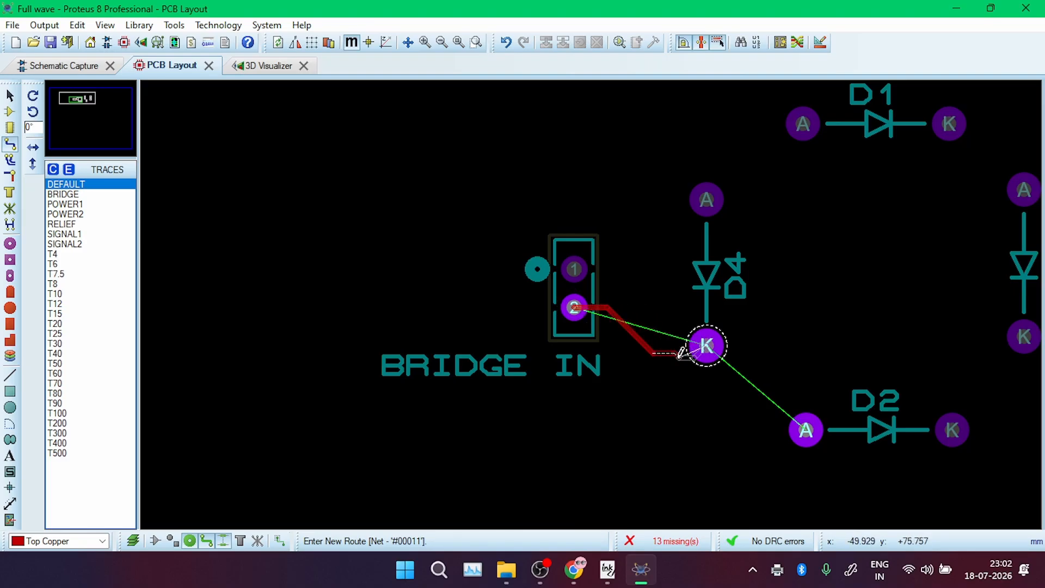
pyautogui.rightClick(681, 355)
pyautogui.rightClick(599, 312)
pyautogui.rightClick(599, 312)
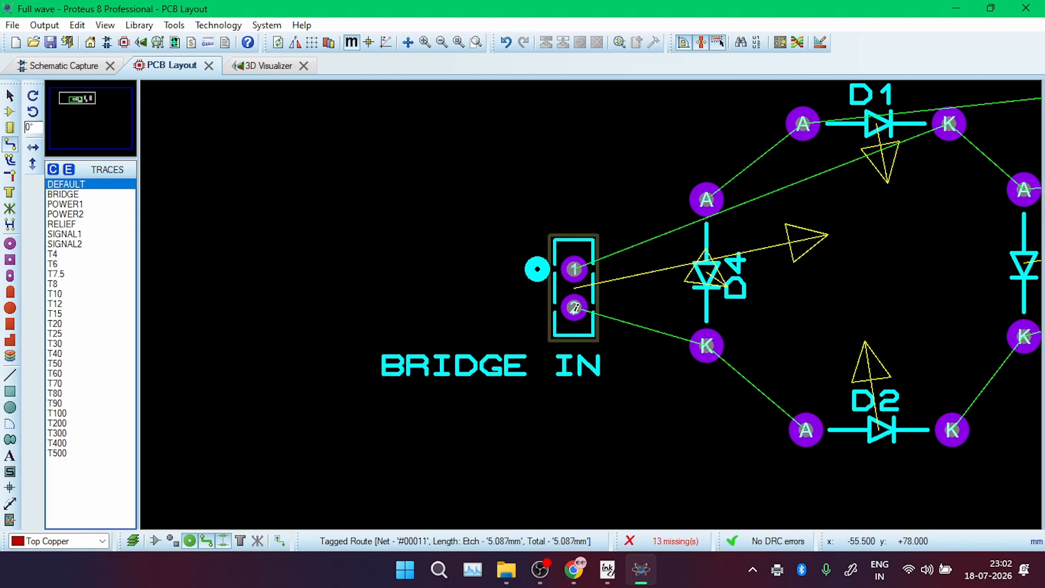
# Route Top Copper traces from BRIDGE IN pin 2 to D4's cathode and on to D2's anode
pyautogui.click(574, 307)
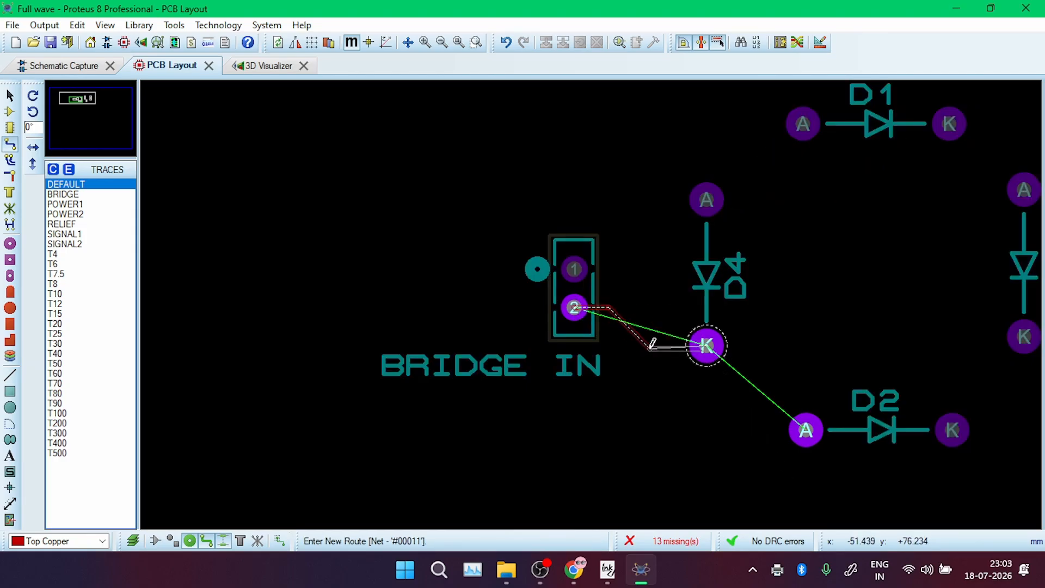
pyautogui.click(708, 345)
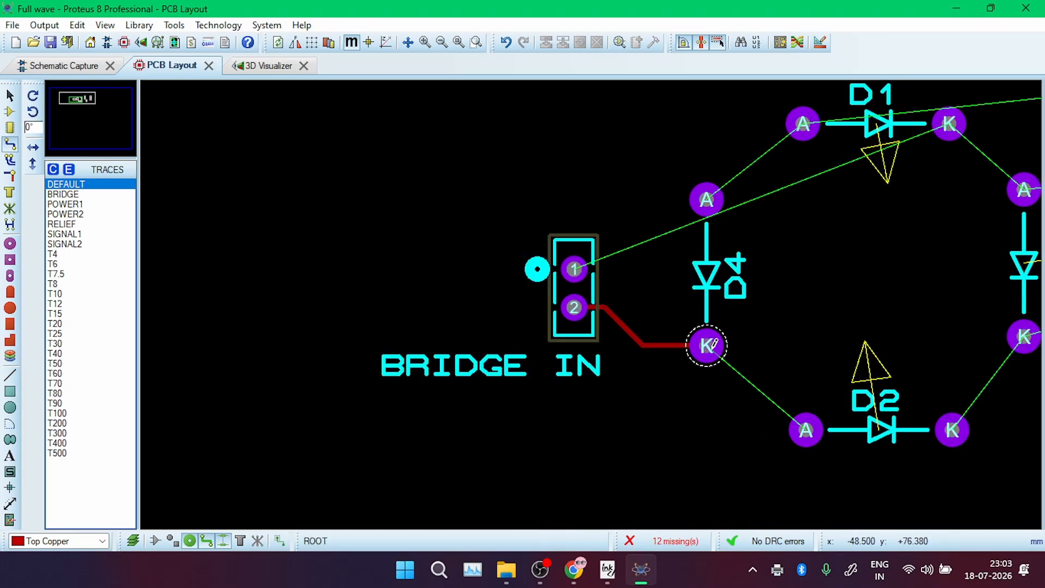
pyautogui.click(711, 344)
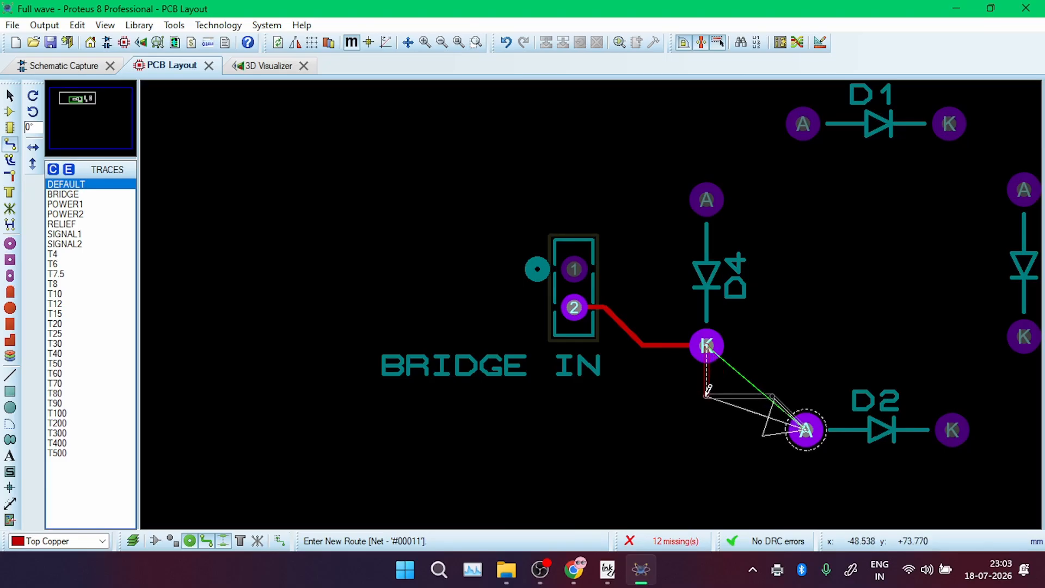
pyautogui.click(708, 392)
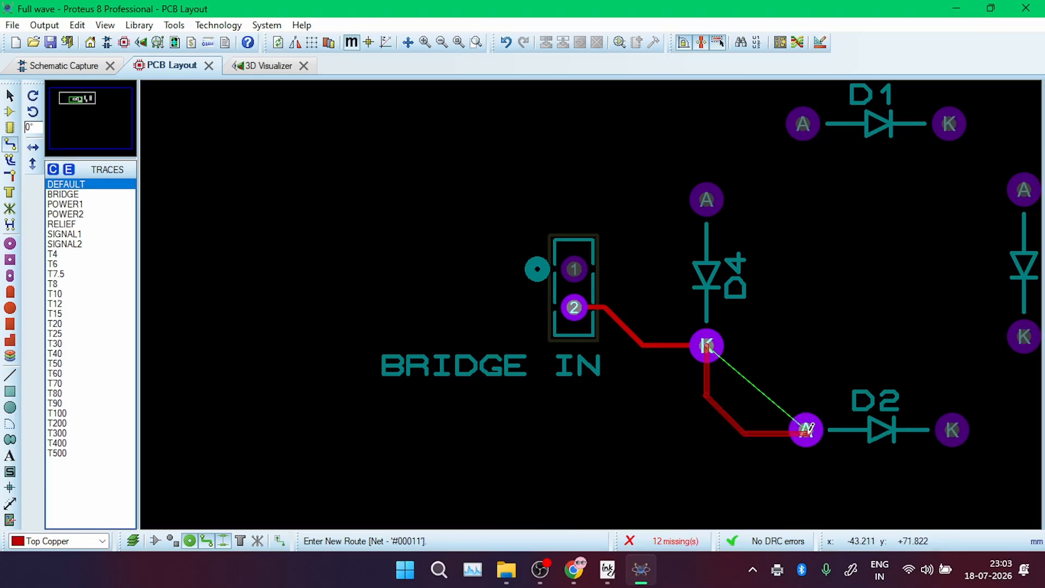
pyautogui.click(806, 429)
# Route a Top Copper trace from D2's cathode to D3's cathode
pyautogui.click(957, 420)
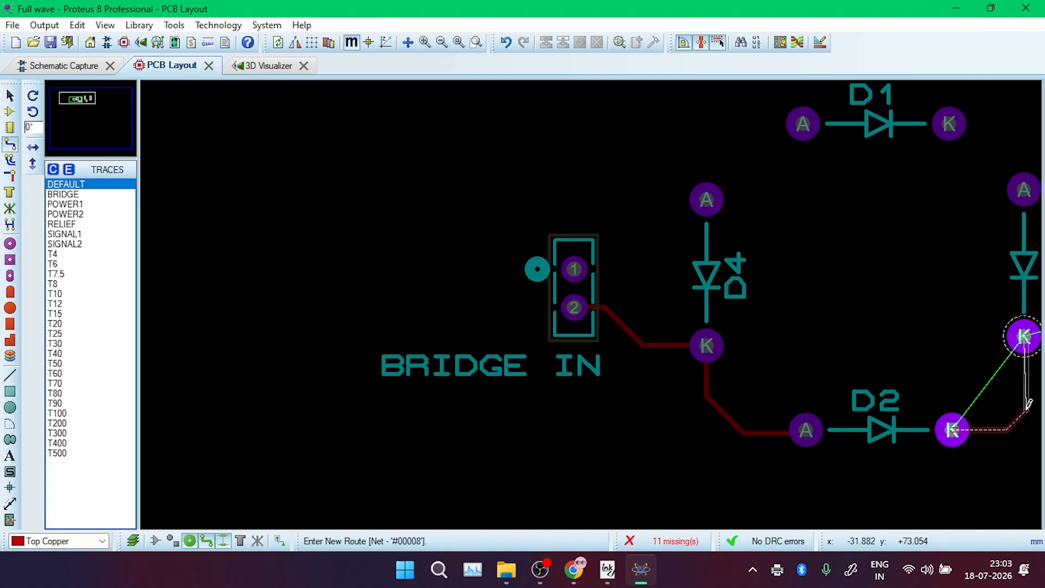
pyautogui.click(1023, 407)
pyautogui.click(1023, 336)
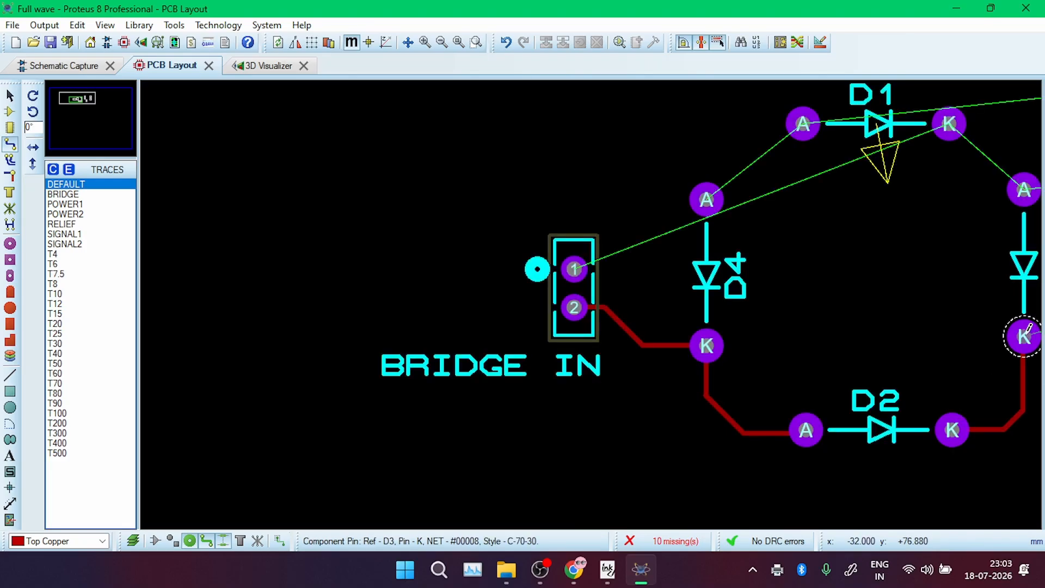
# Route Top Copper traces from D4's anode to D1's anode and from D1's cathode to D3's anode
pyautogui.press('F5')
pyautogui.click(527, 284)
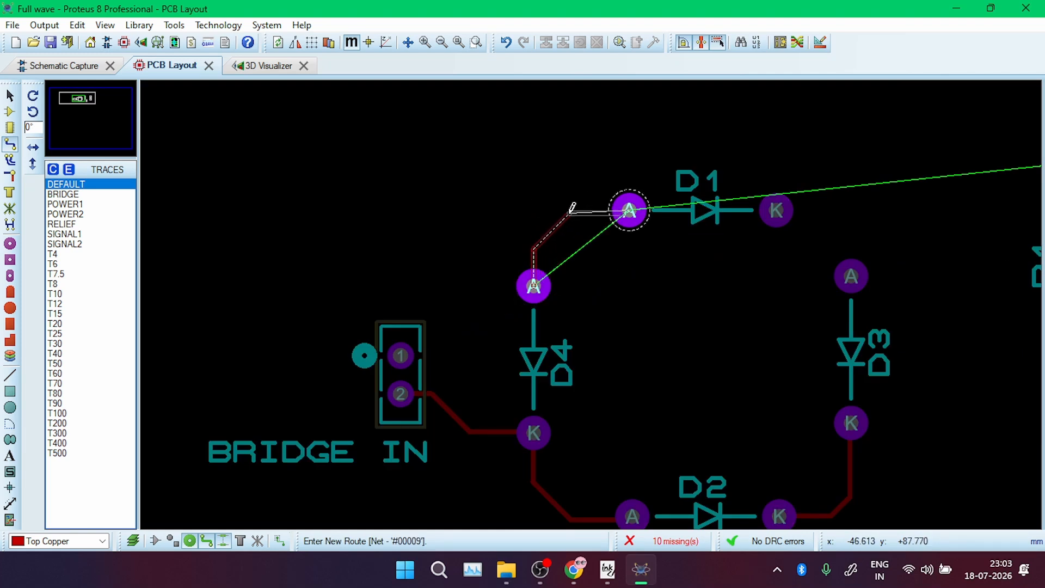
pyautogui.click(629, 211)
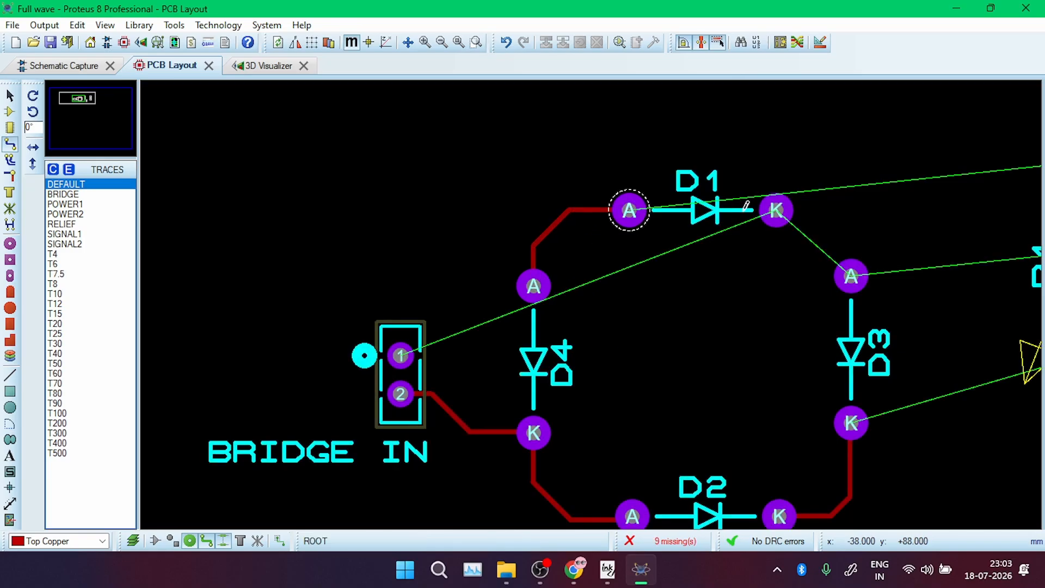
pyautogui.click(777, 210)
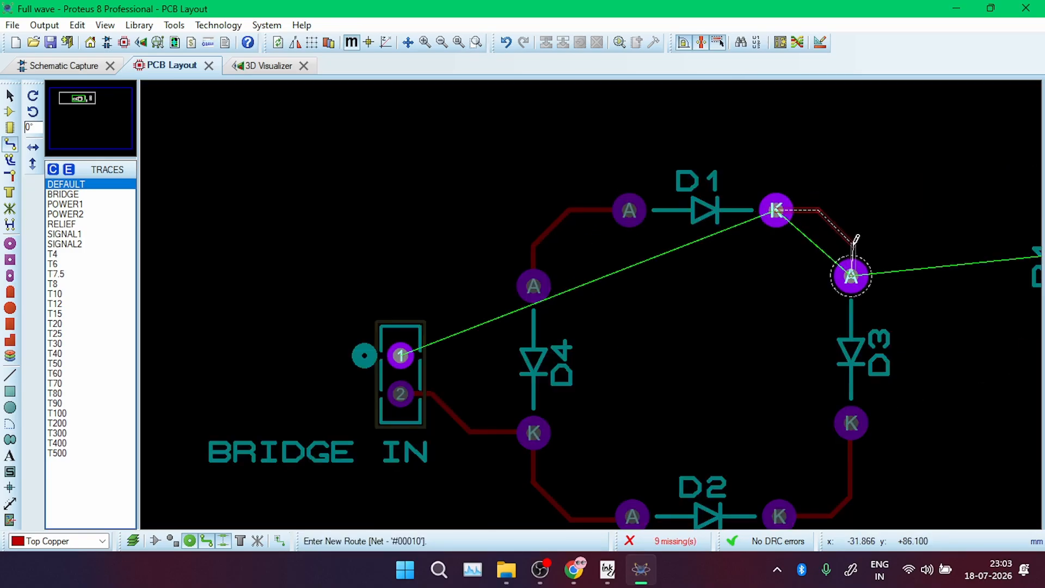
pyautogui.click(852, 273)
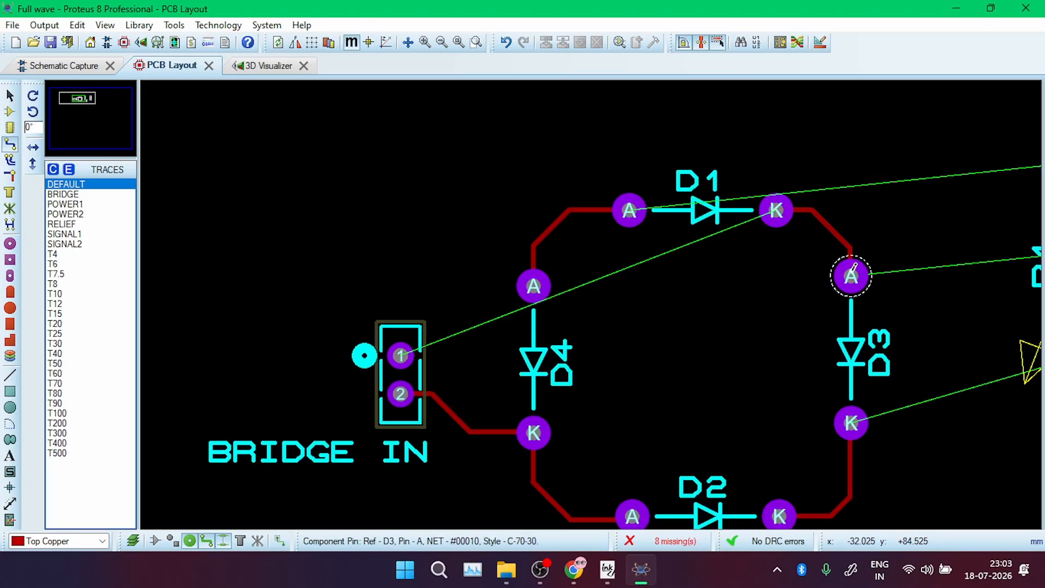
pyautogui.click(853, 272)
pyautogui.scroll(-3, 709, 303)
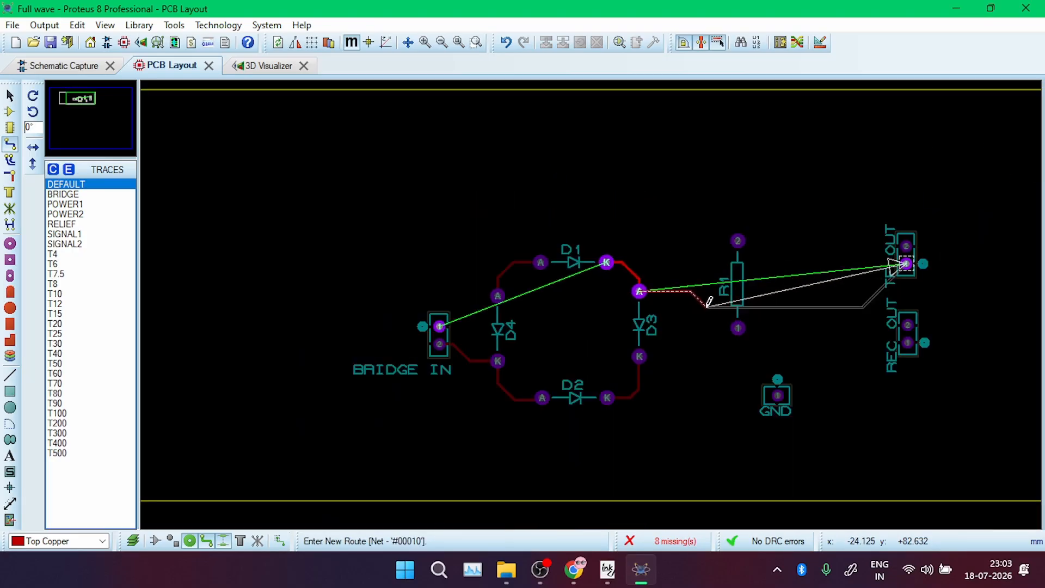
pyautogui.scroll(3, 709, 302)
pyautogui.press('Escape')
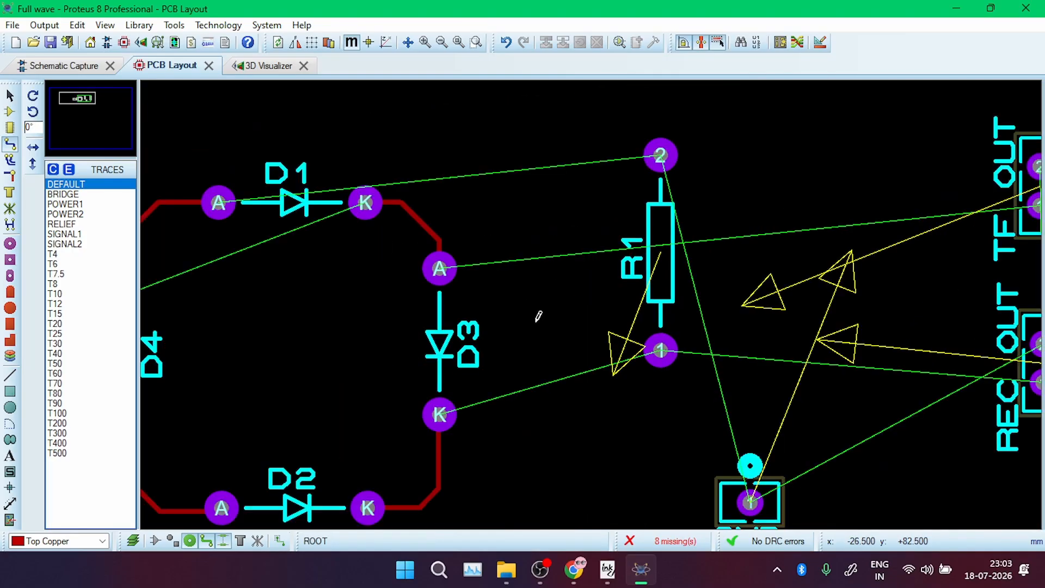
# Route a Top Copper trace from D3's cathode to R1 pin 1 and on to REC OUT pin 1
pyautogui.click(436, 416)
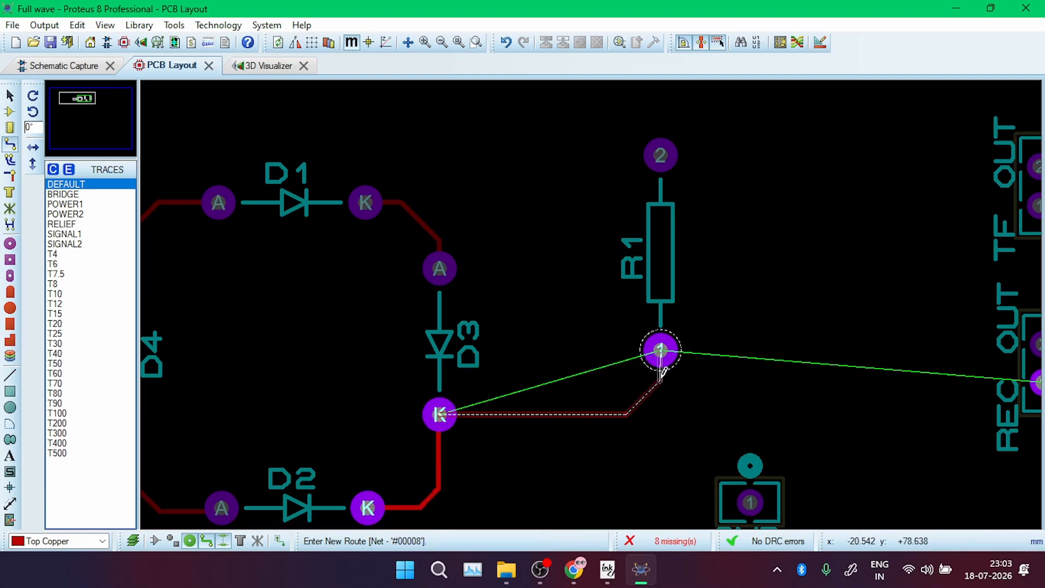
pyautogui.click(661, 352)
pyautogui.click(661, 351)
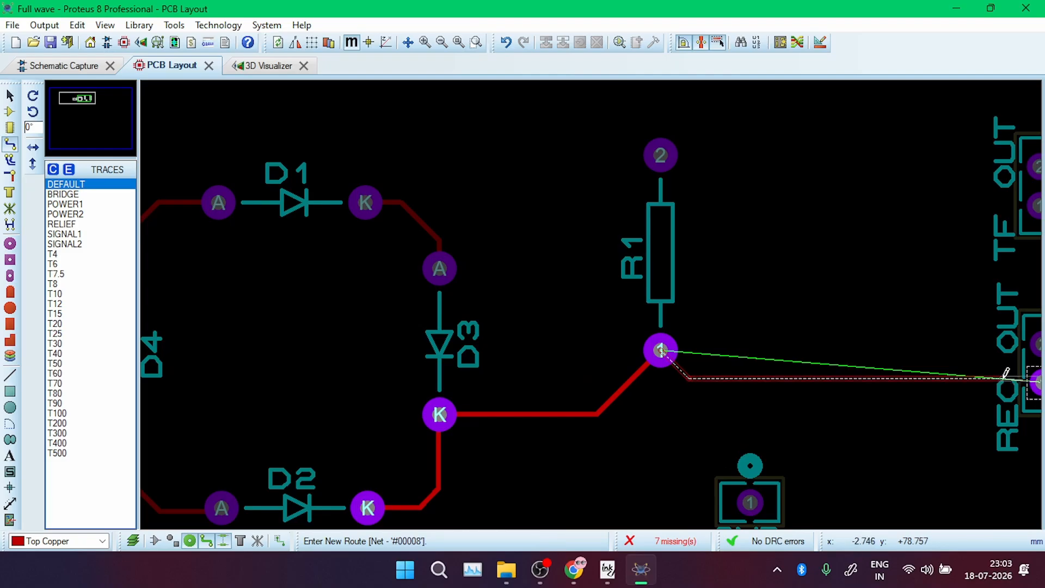
pyautogui.click(1038, 380)
# Route a Top Copper trace from D1's anode over the top of D1 to R1 pin 2
pyautogui.scroll(-2, 665, 233)
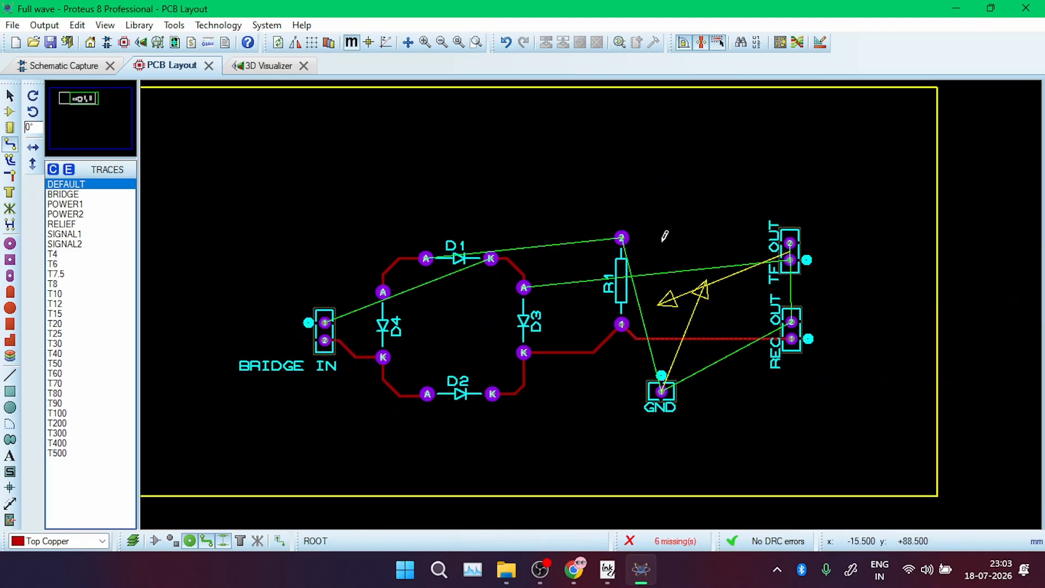
pyautogui.scroll(1, 587, 294)
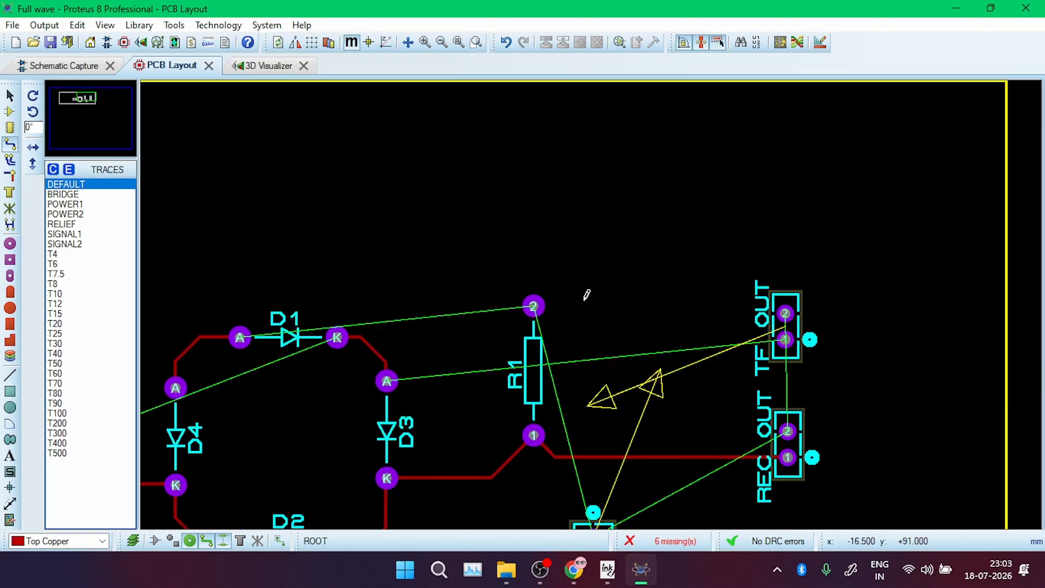
pyautogui.click(240, 337)
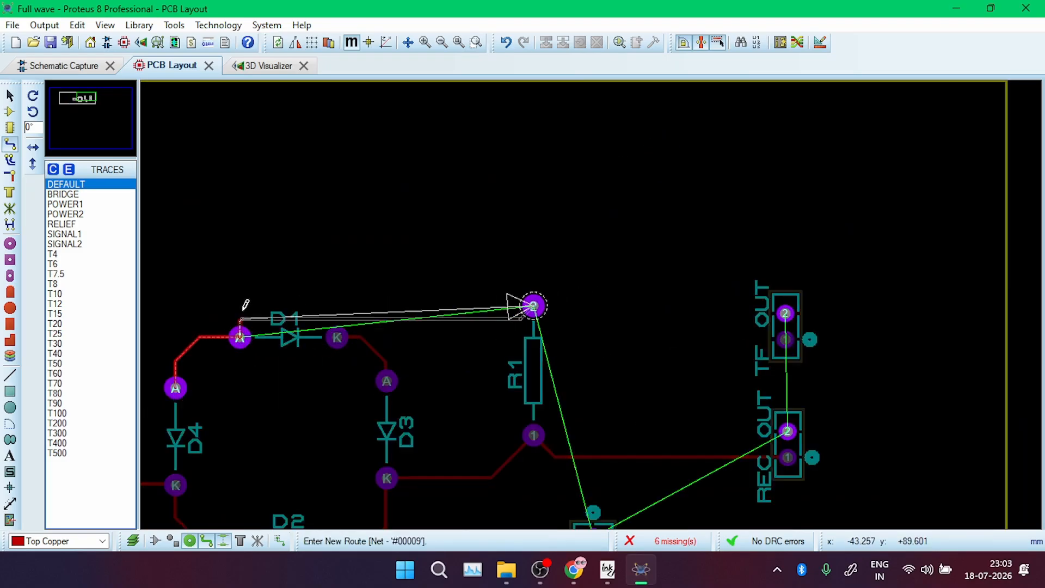
pyautogui.click(275, 301)
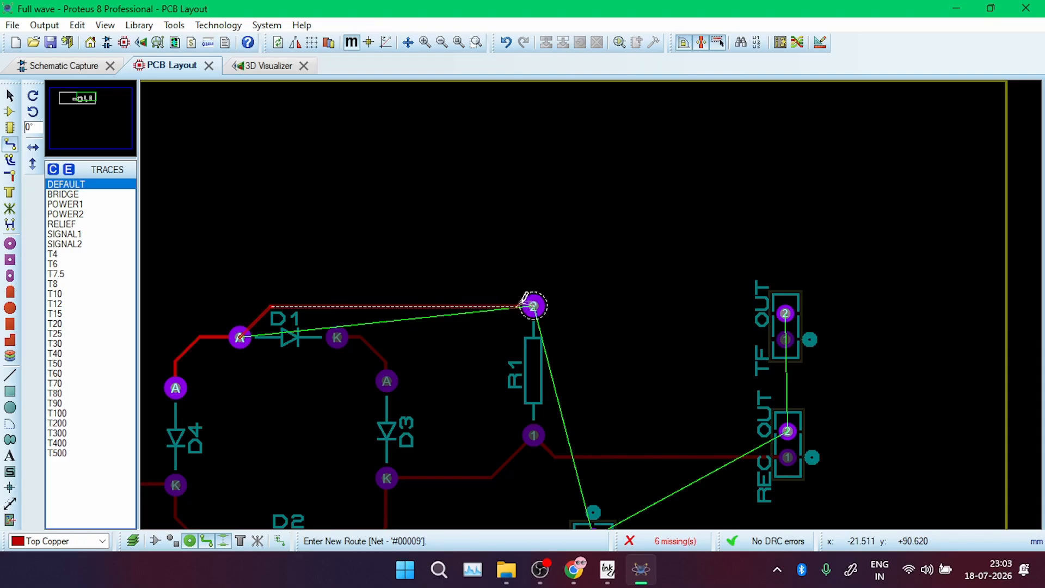
pyautogui.click(535, 304)
# Route a Top Copper trace from TF OUT pin 2 around the outer side of the connectors to REC OUT pin 2
pyautogui.scroll(1, 547, 303)
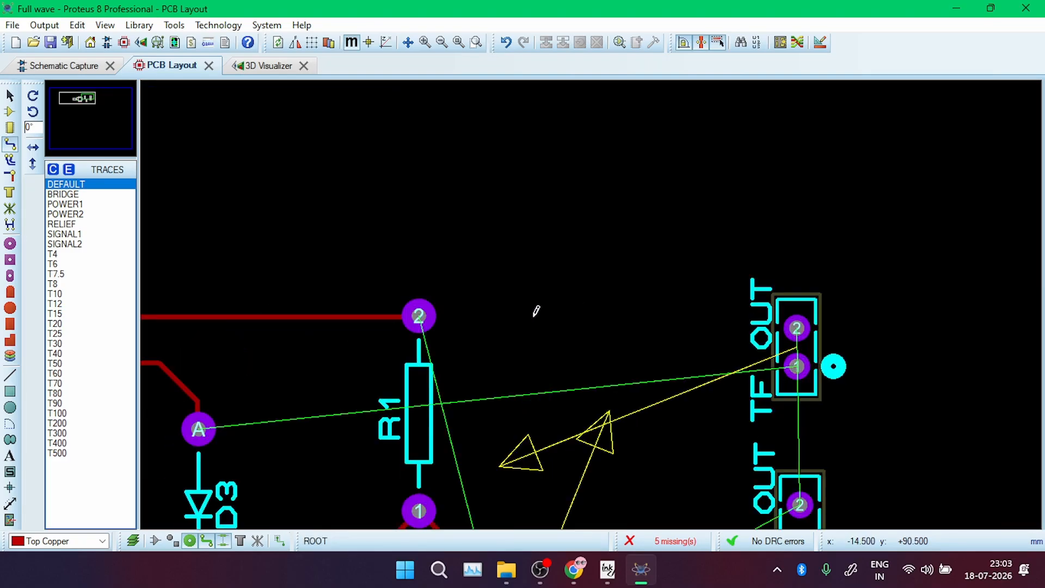
pyautogui.scroll(-1, 553, 305)
pyautogui.scroll(1, 546, 299)
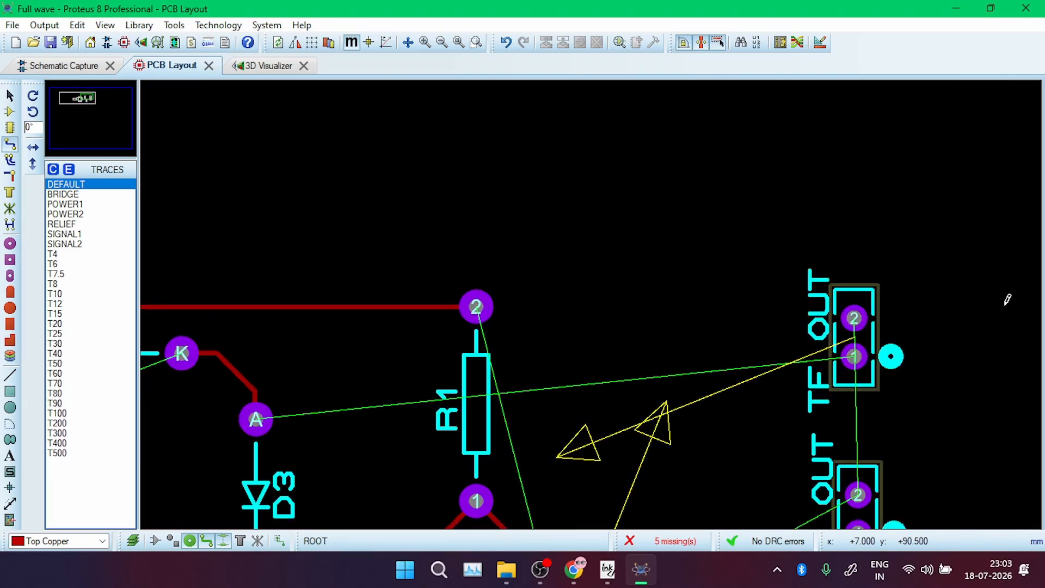
pyautogui.click(860, 311)
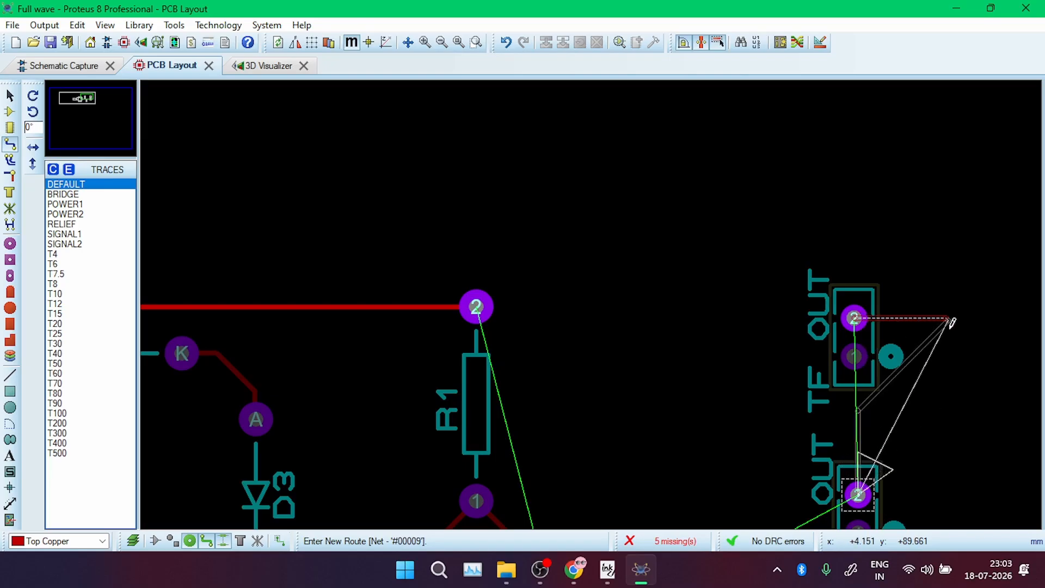
pyautogui.click(984, 365)
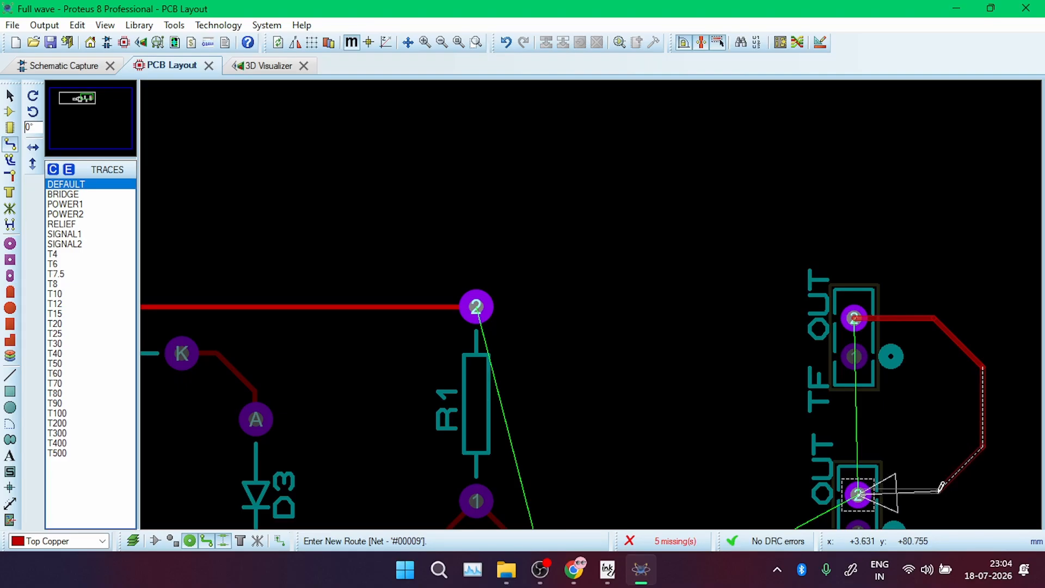
pyautogui.doubleClick(937, 495)
pyautogui.click(858, 494)
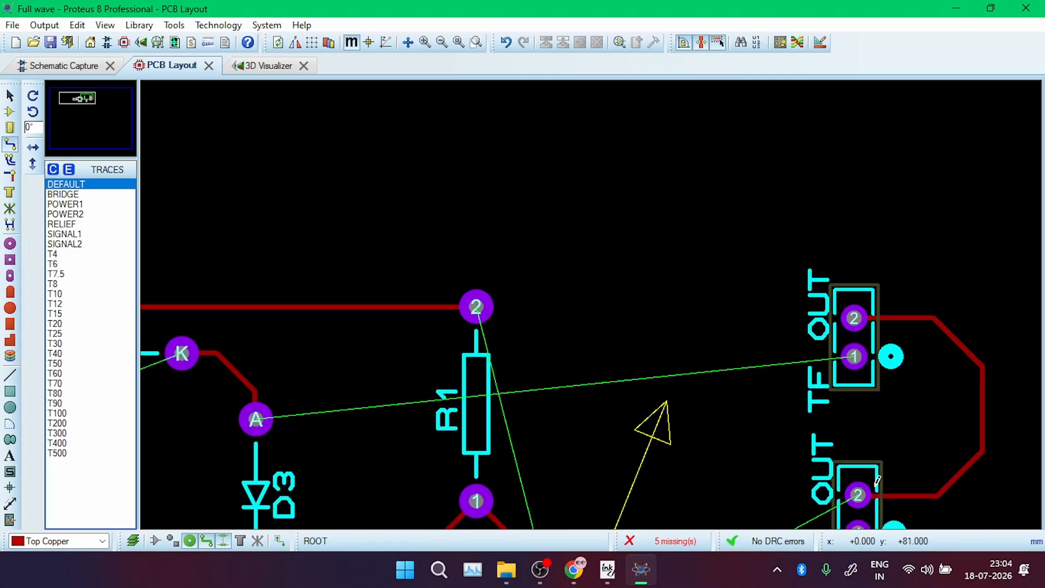
# Route a Top Copper trace from the GND pin below REC OUT up to the corner of the trace joining TF OUT and REC OUT
pyautogui.scroll(-1, 861, 494)
pyautogui.scroll(1, 825, 450)
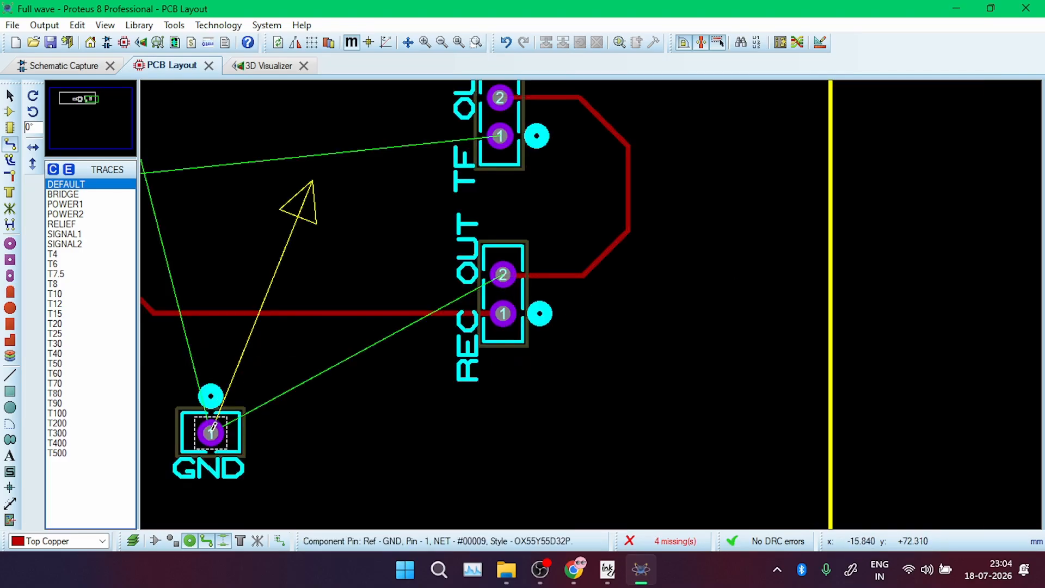
pyautogui.click(211, 433)
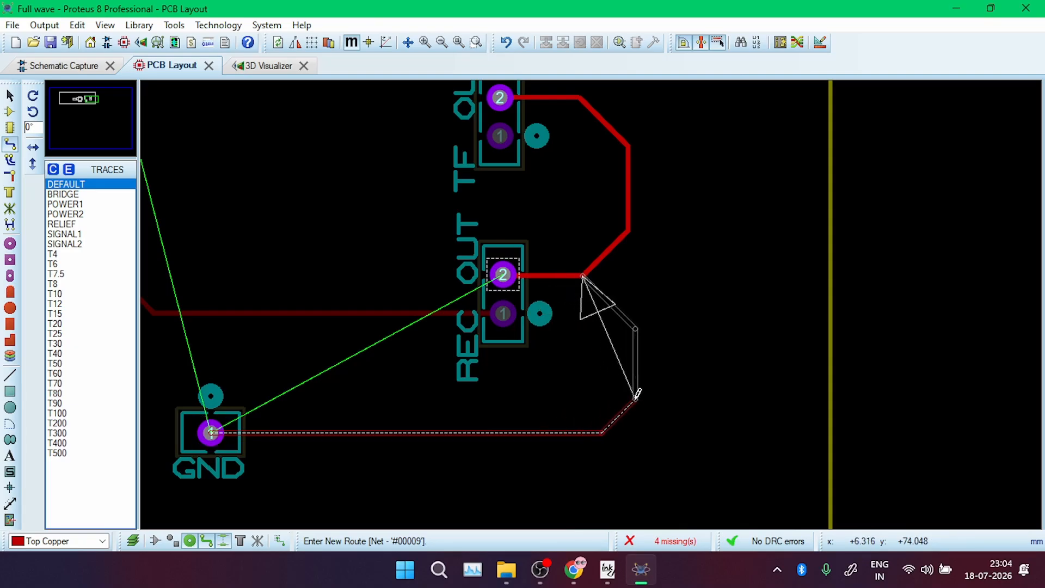
pyautogui.click(624, 402)
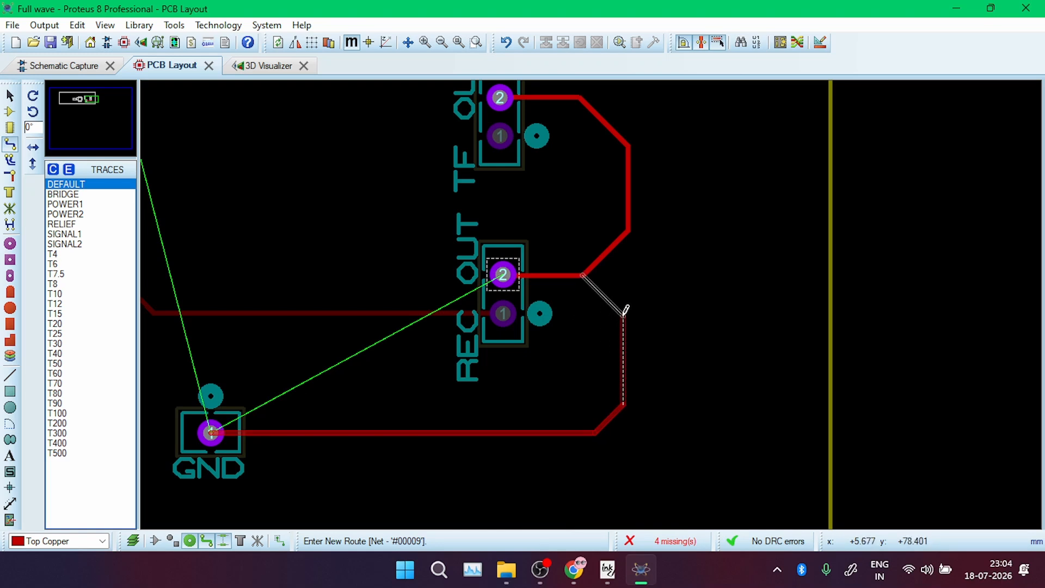
pyautogui.click(584, 275)
pyautogui.rightClick(584, 277)
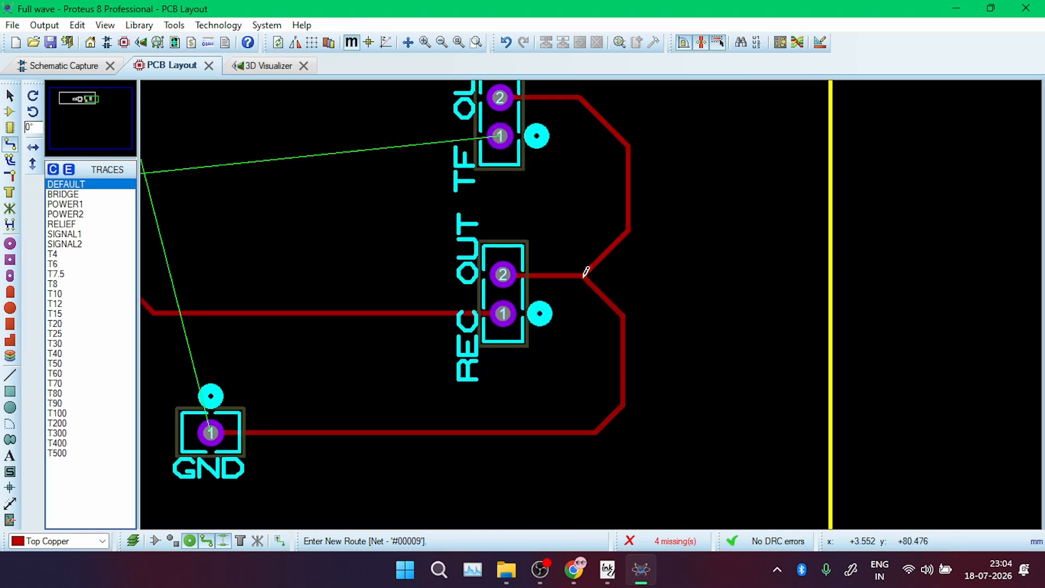
# Route a Top Copper trace from BRIDGE IN pin 1 through the middle of D4 to D1's cathode
pyautogui.press('F5')
pyautogui.scroll(-1, 438, 248)
pyautogui.scroll(1, 413, 221)
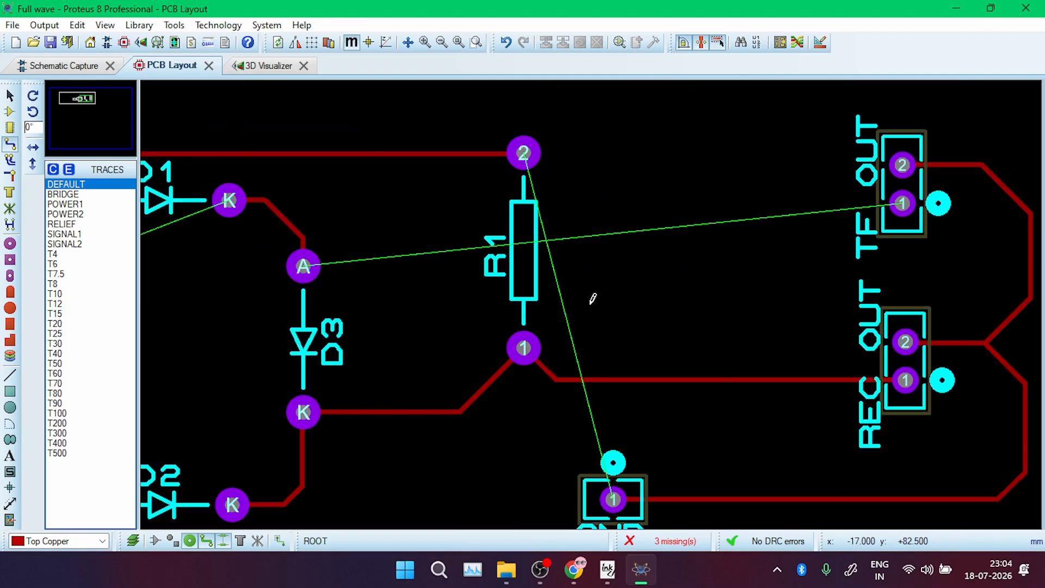
pyautogui.scroll(-2, 291, 252)
pyautogui.scroll(1, 465, 292)
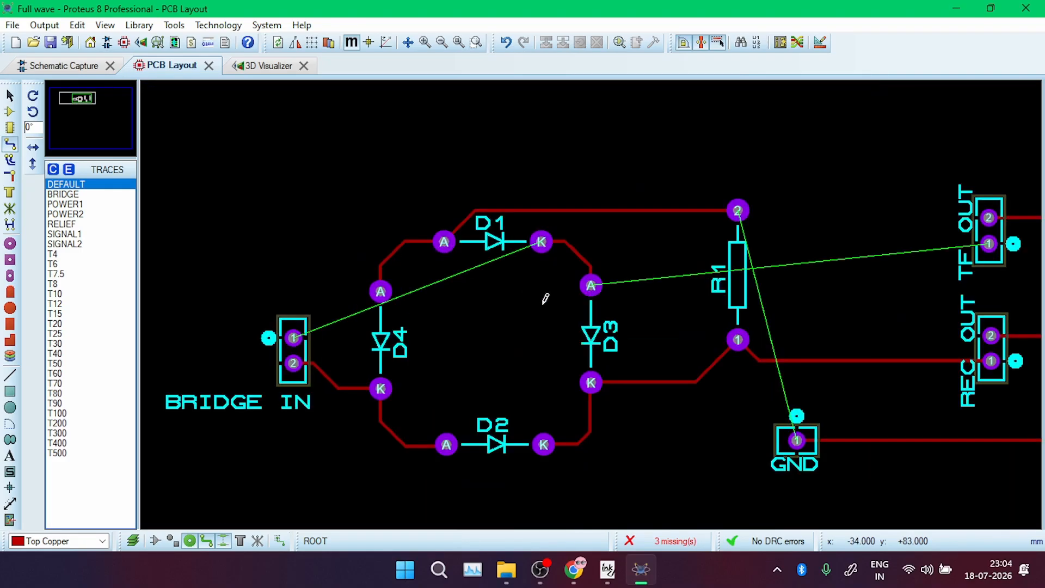
pyautogui.click(294, 336)
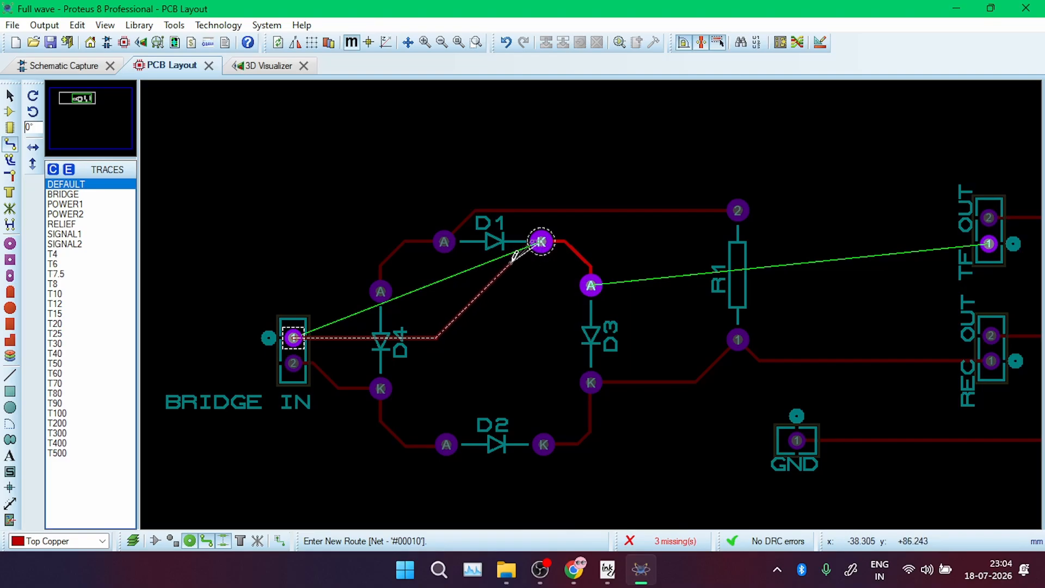
pyautogui.click(540, 242)
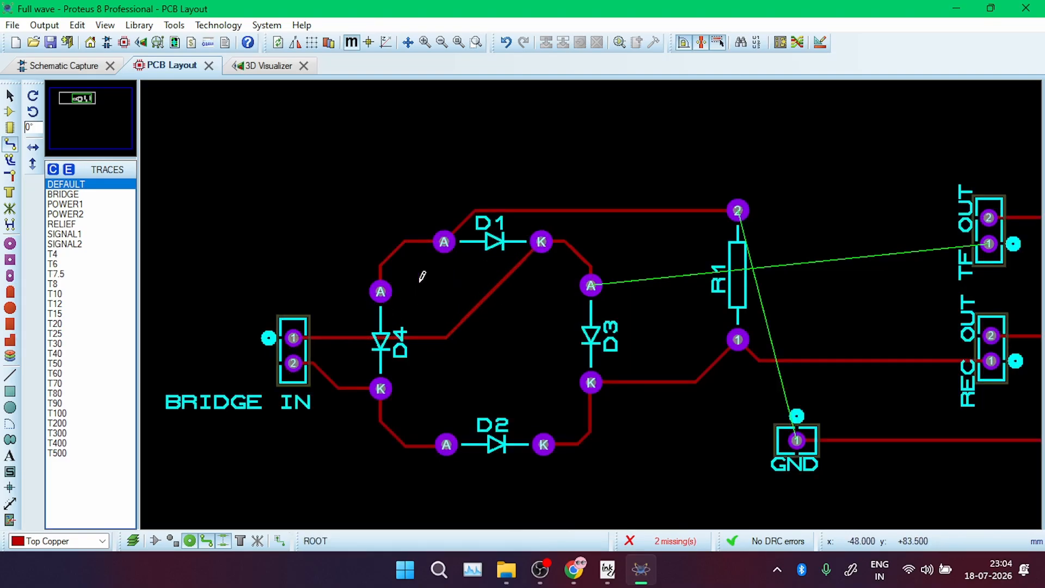
# Route Top Copper traces from D3's anode to TF OUT pin 1 and from R1 pin 2 to TF OUT pin 2
pyautogui.click(591, 284)
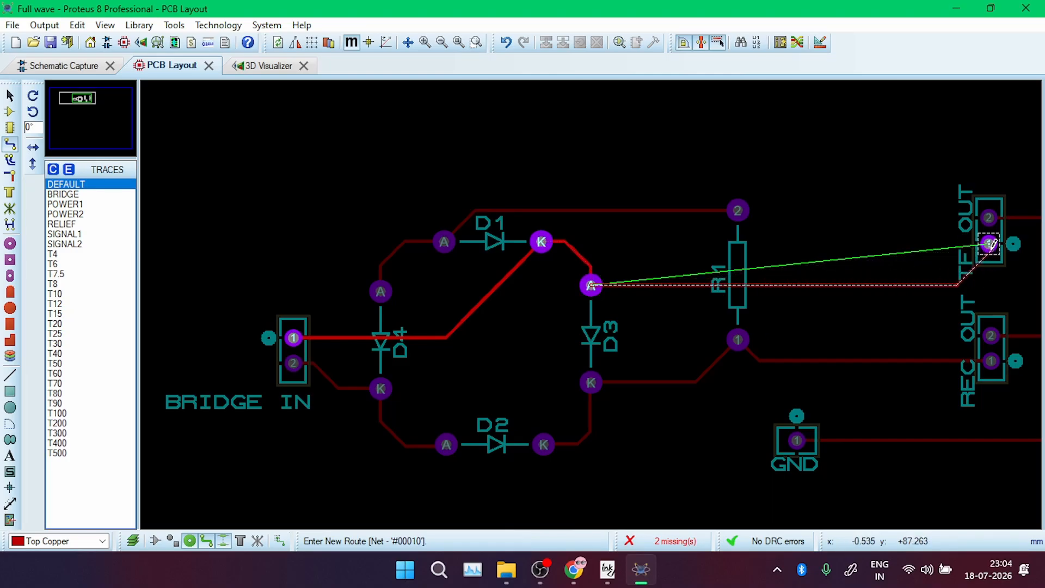
pyautogui.click(989, 245)
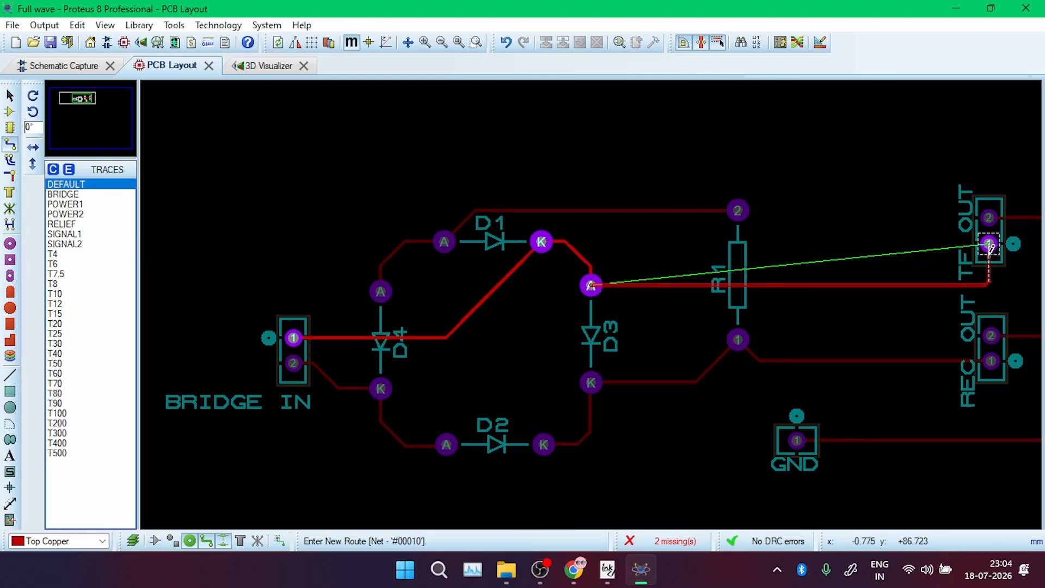
pyautogui.scroll(1, 989, 246)
pyautogui.scroll(-1, 989, 245)
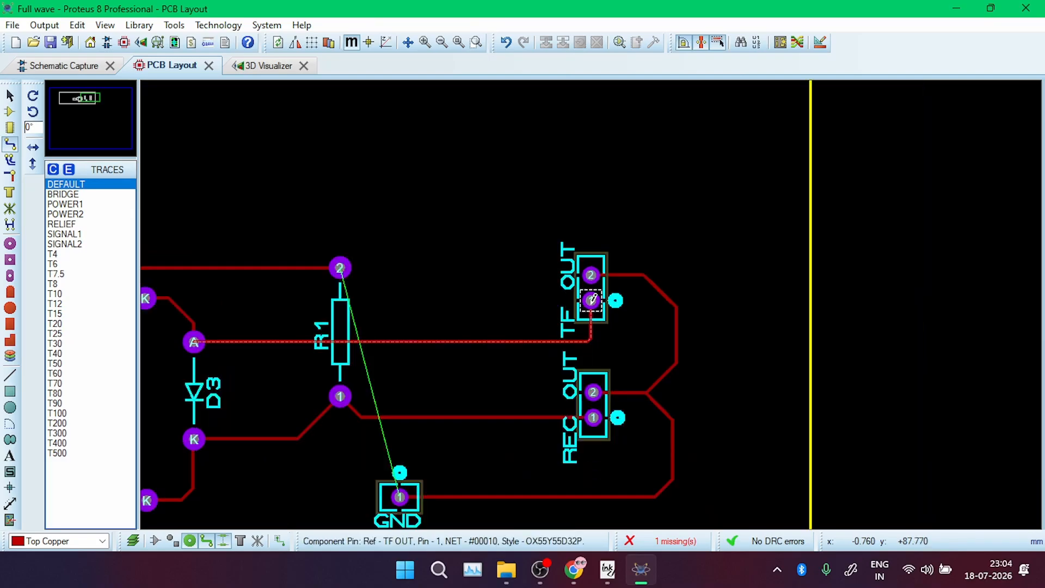
pyautogui.click(340, 268)
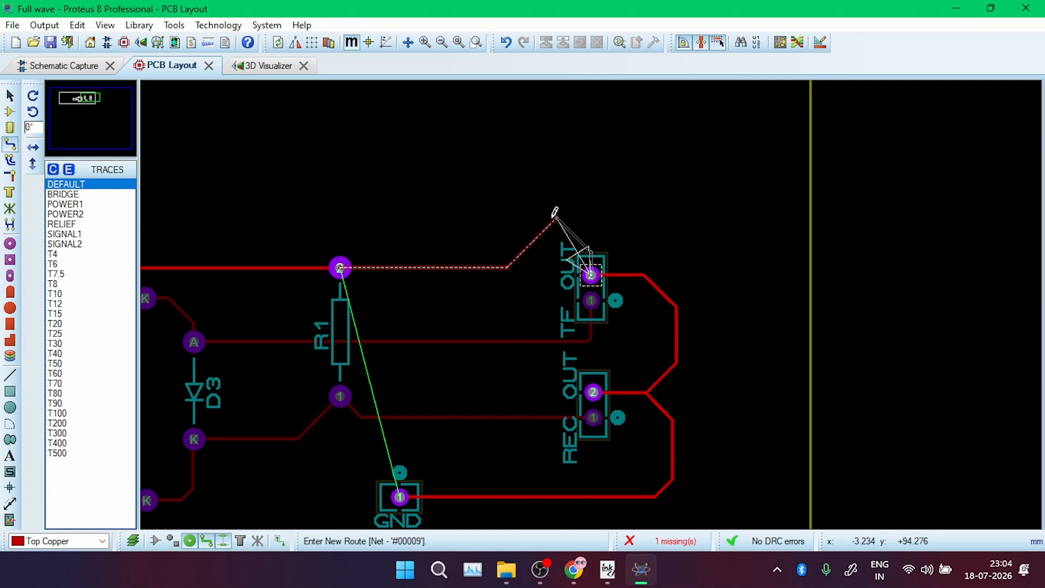
pyautogui.click(591, 274)
# Inspect the rerouted board's traces and components in the 3D Visualizer and return to the PCB layout
pyautogui.scroll(-2, 677, 194)
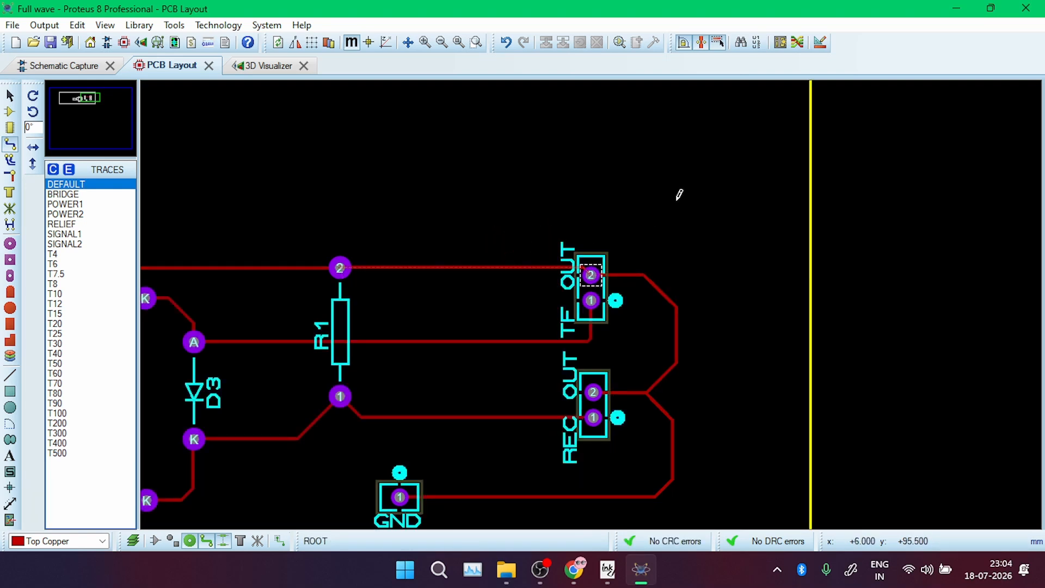
pyautogui.scroll(1, 443, 279)
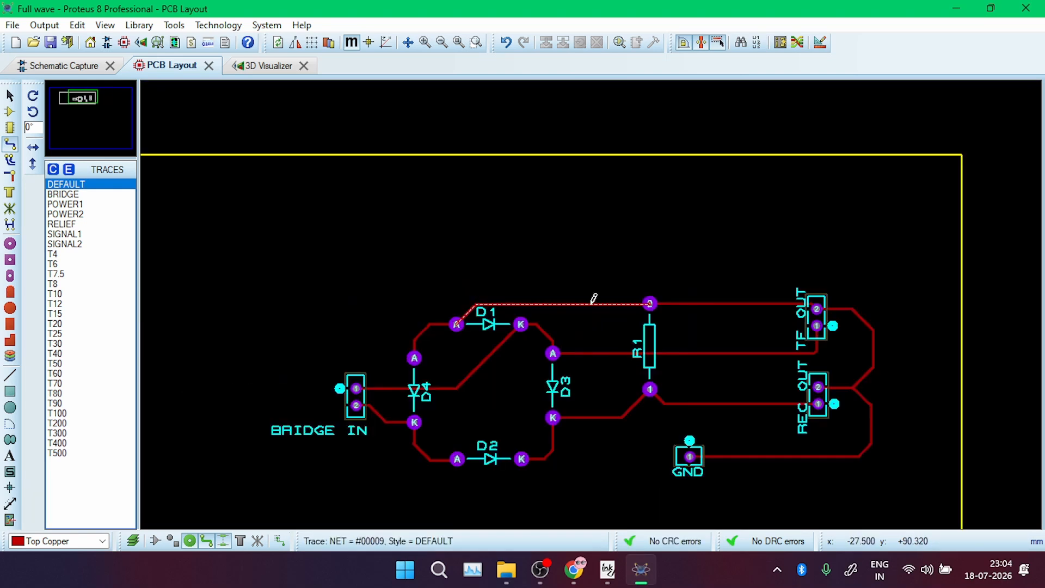
pyautogui.click(264, 66)
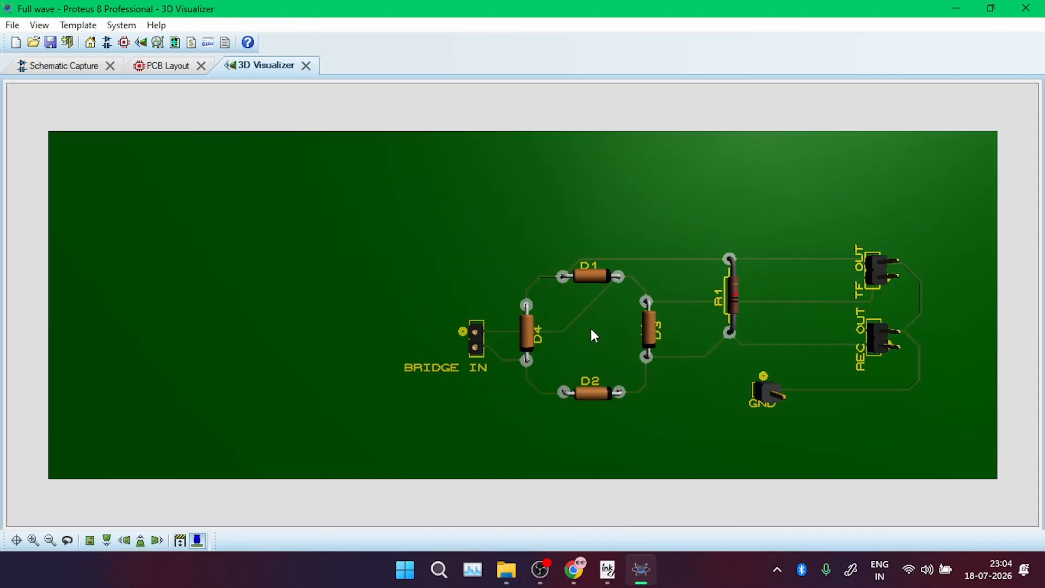
pyautogui.scroll(2, 590, 329)
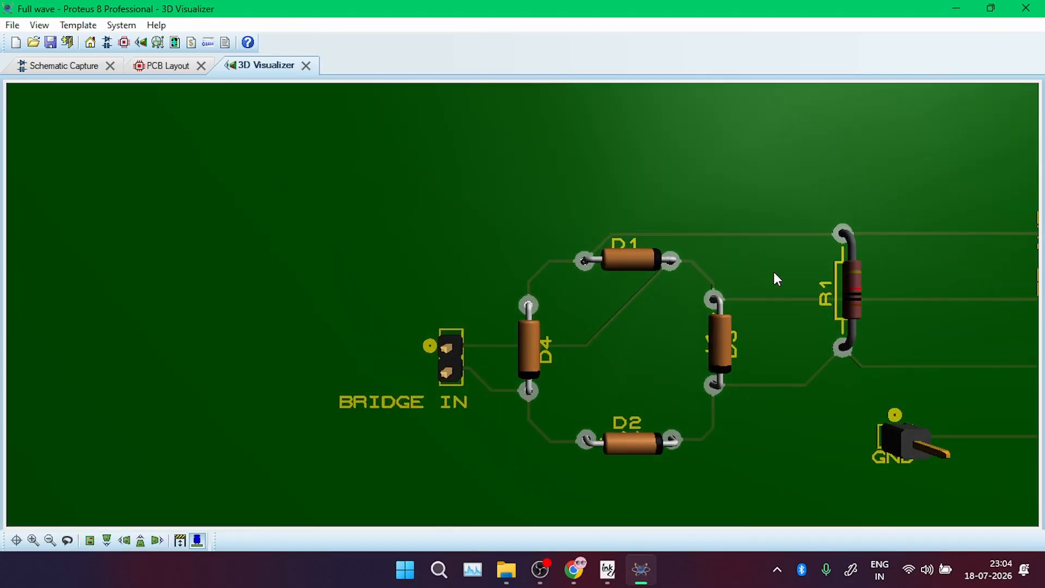
pyautogui.scroll(-1, 502, 257)
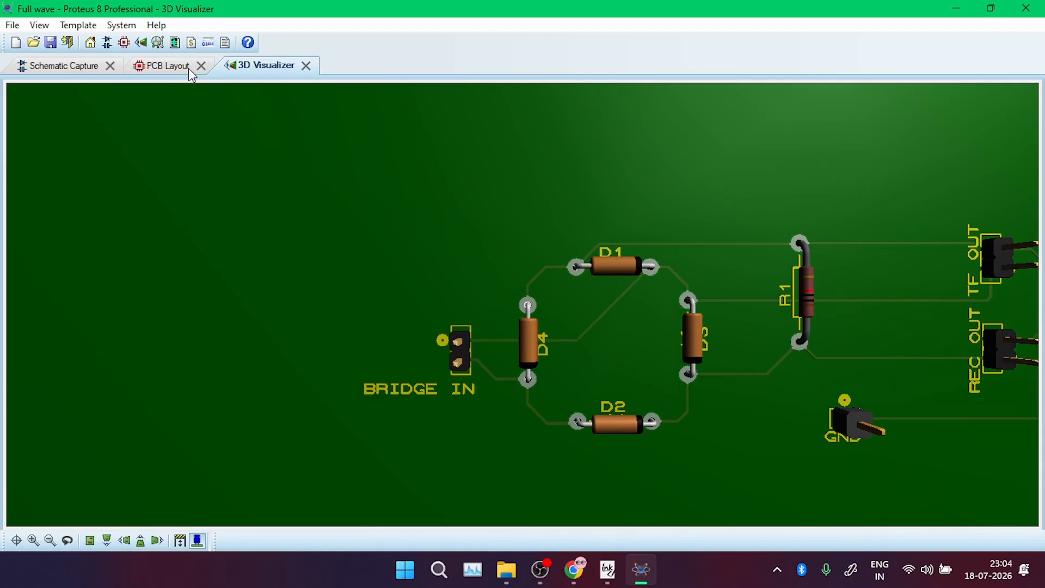
pyautogui.click(173, 68)
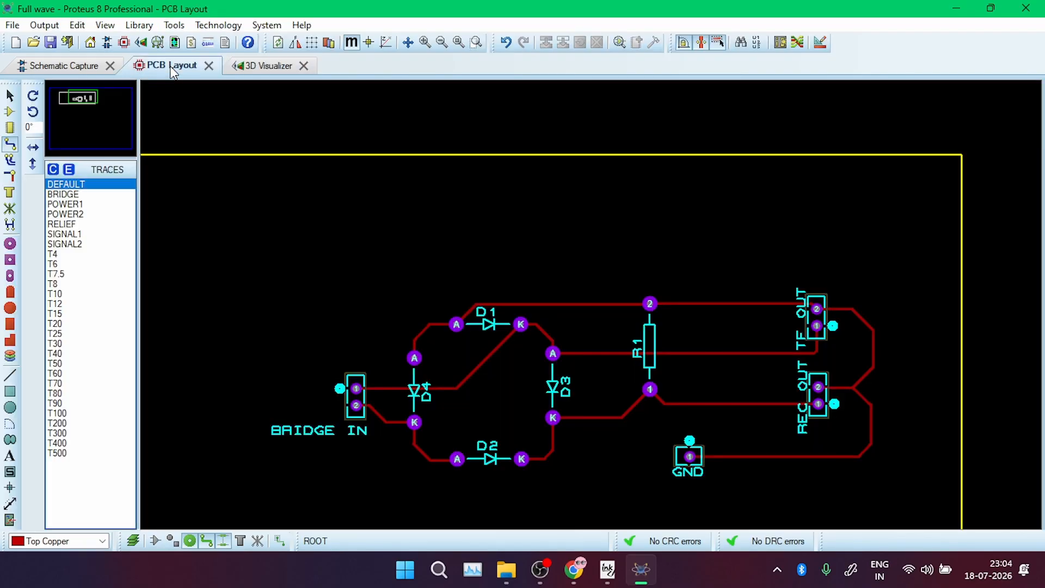
# Print the layout to a PDF named top copper, excluding the Bottom Copper, Top Resist and Bottom Resist layers
pyautogui.click(45, 26)
pyautogui.click(65, 40)
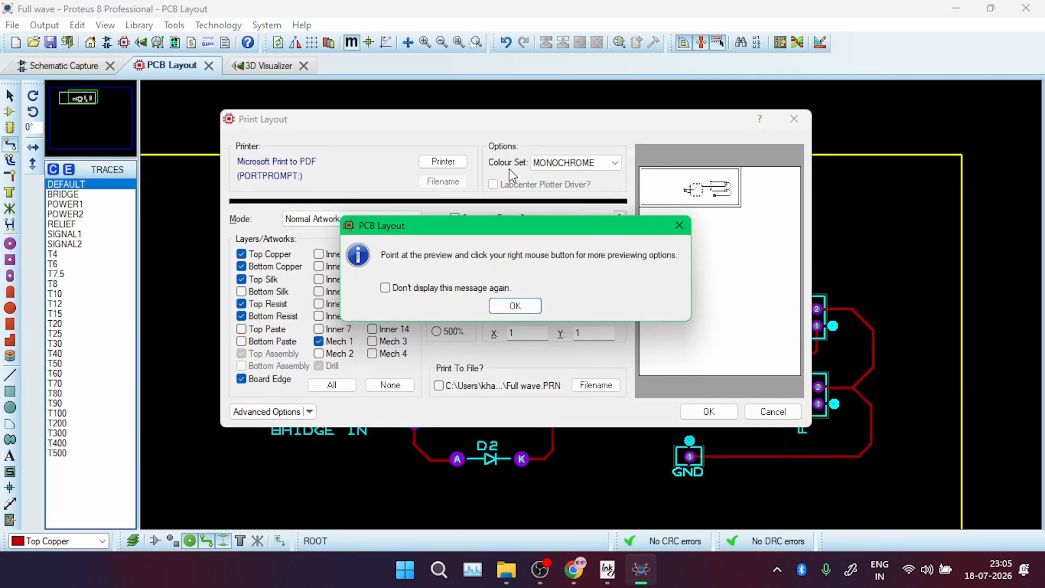
pyautogui.click(515, 306)
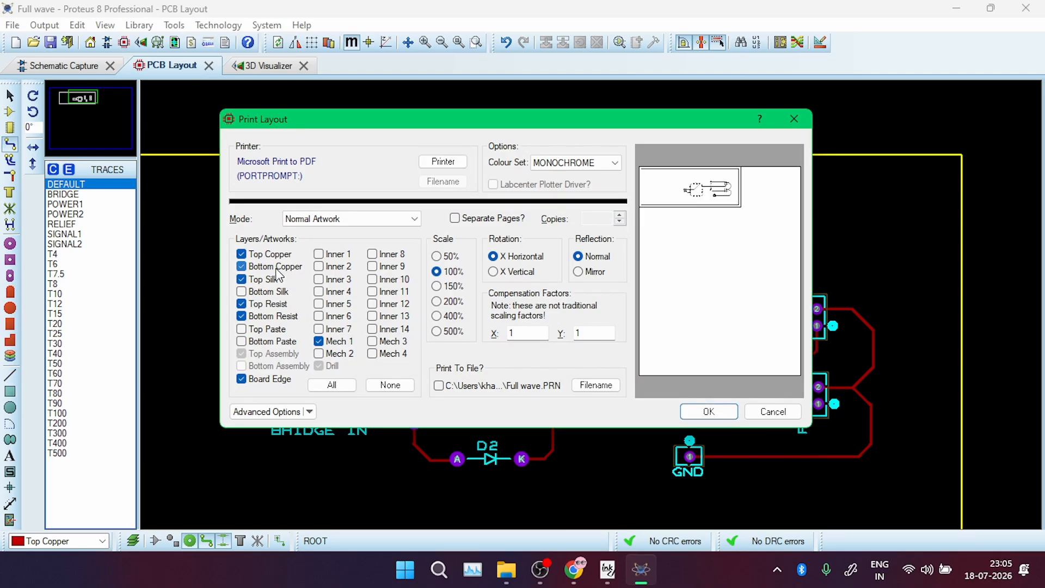
pyautogui.click(269, 266)
pyautogui.click(278, 303)
pyautogui.click(277, 317)
pyautogui.click(710, 410)
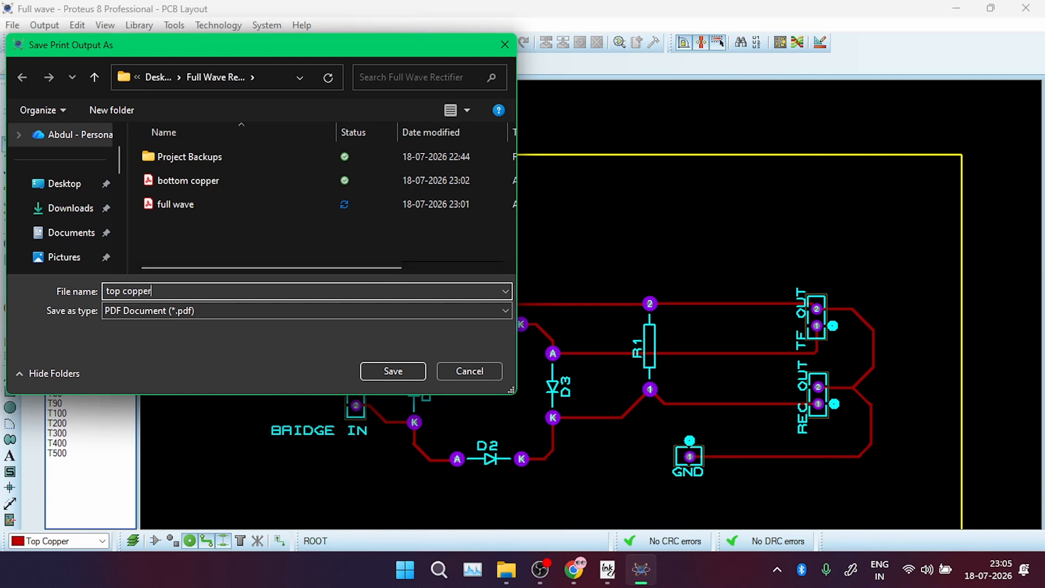
pyautogui.press('Return')
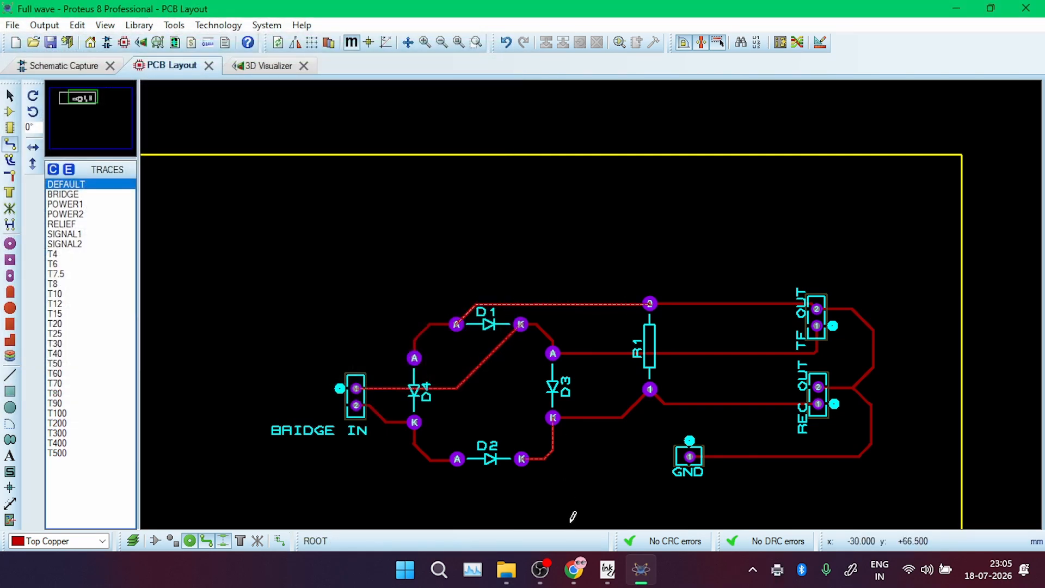
# Open the top copper PDF from the Full Wave Rectifier folder and examine the printed traces and component outlines
pyautogui.moveTo(590, 578)
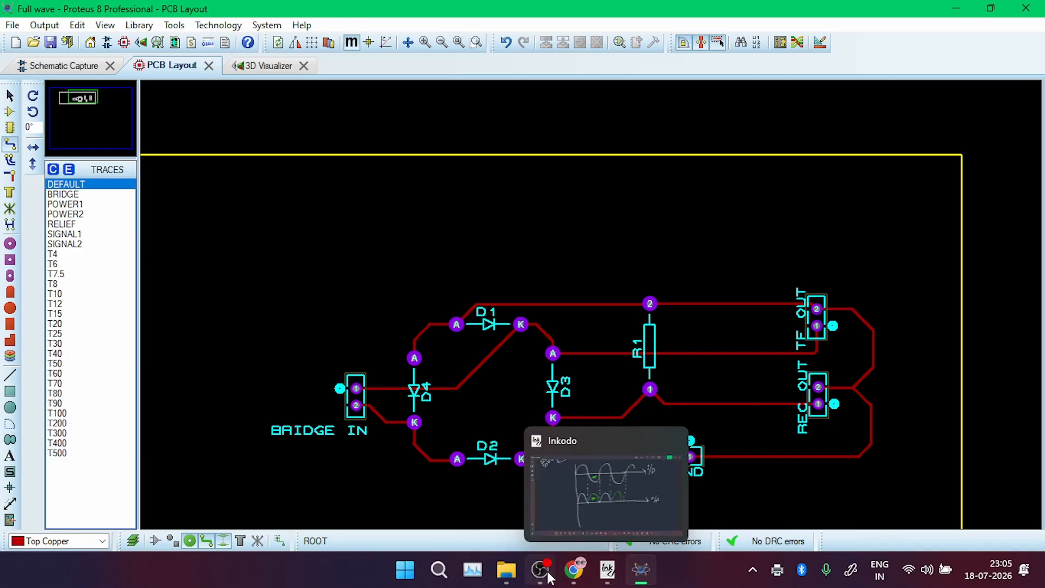
pyautogui.moveTo(513, 576)
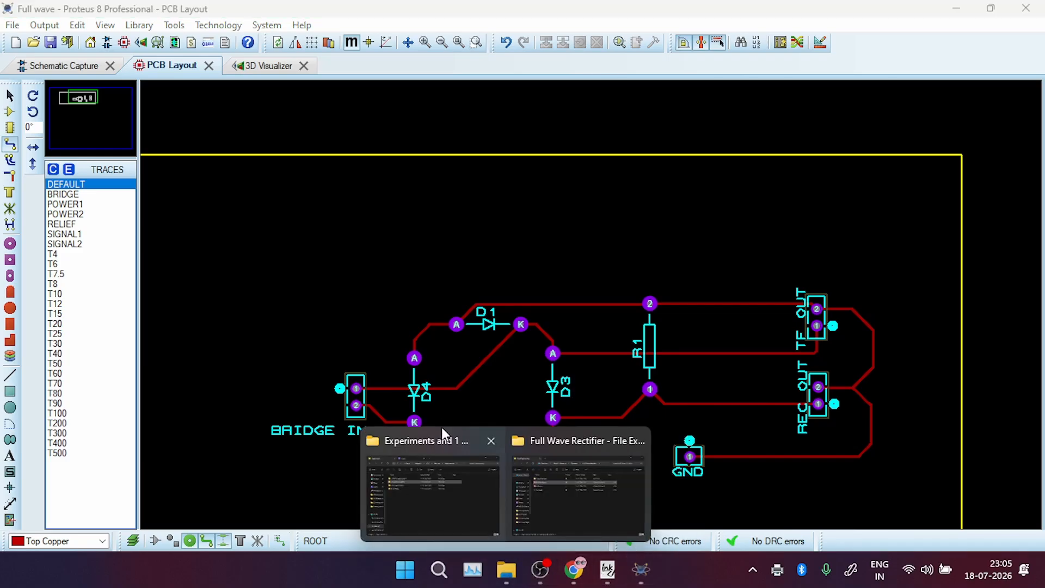
pyautogui.click(574, 505)
pyautogui.doubleClick(186, 238)
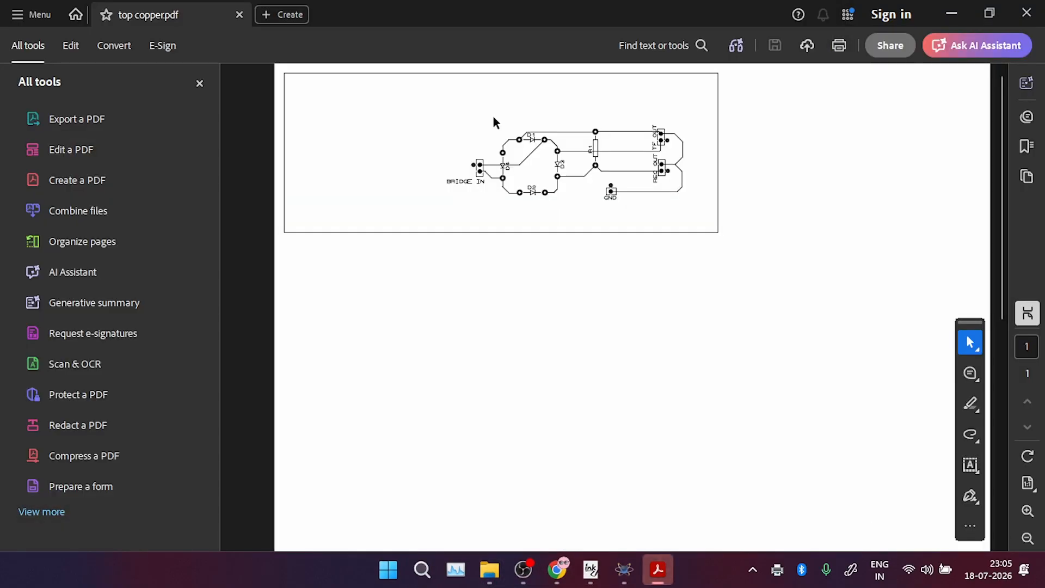
pyautogui.click(199, 83)
pyautogui.scroll(7, 483, 171)
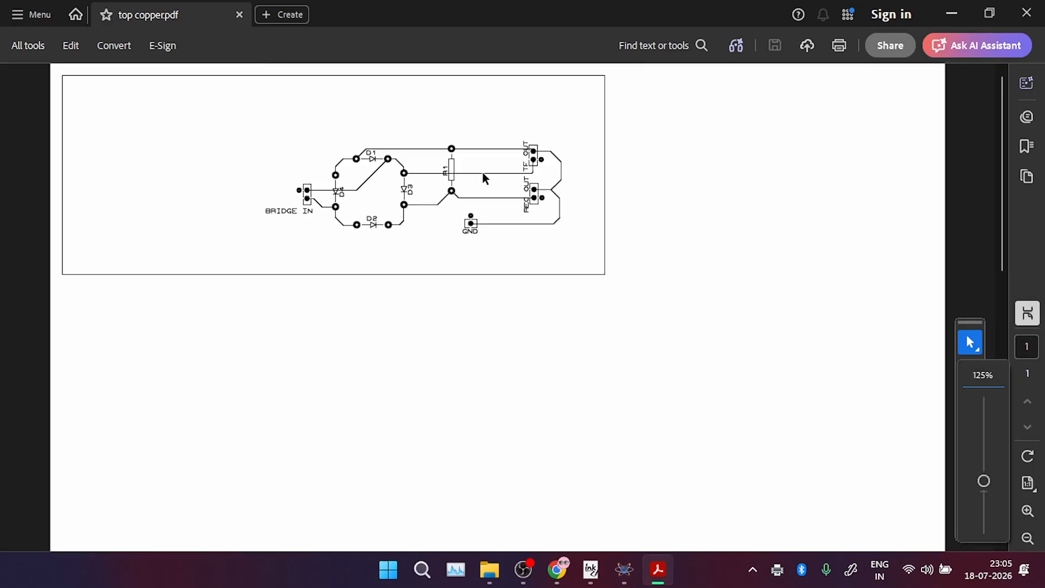
pyautogui.scroll(-7, 483, 172)
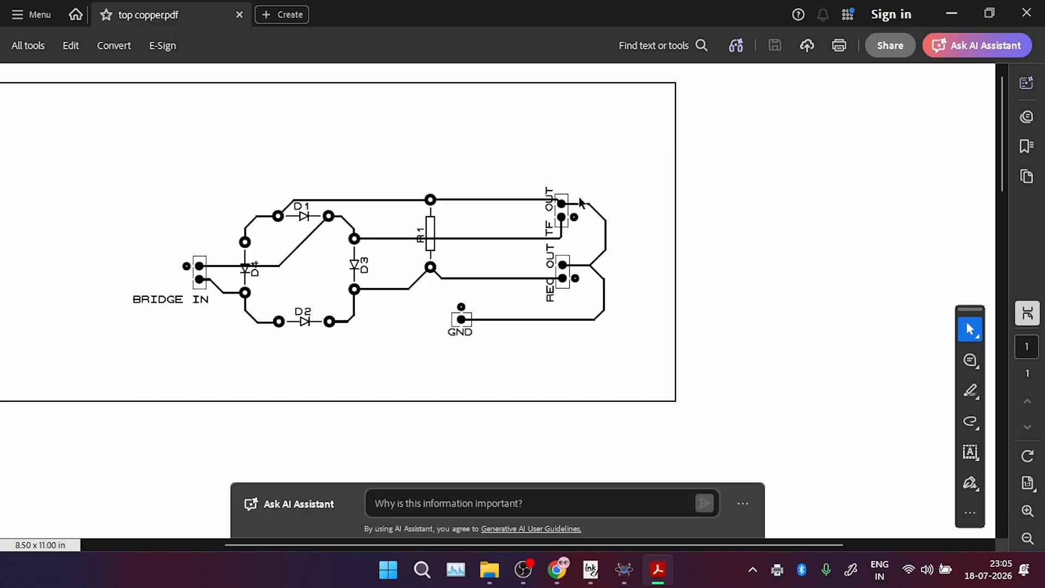
# Open the full wave PDF from the Full Wave Rectifier folder and examine its traces from BRIDGE IN to the output connectors
pyautogui.moveTo(489, 570)
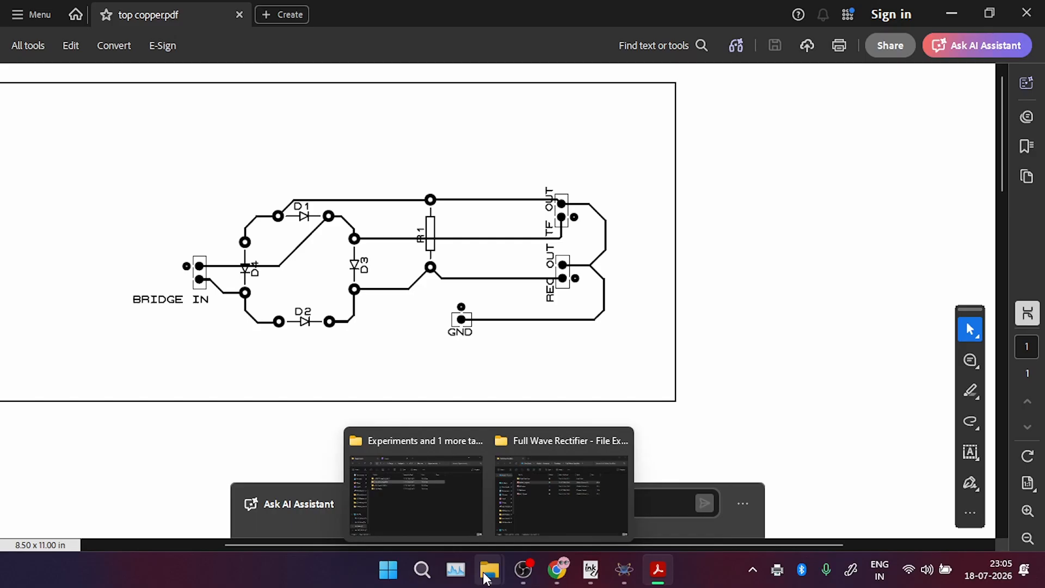
pyautogui.click(525, 495)
pyautogui.click(203, 196)
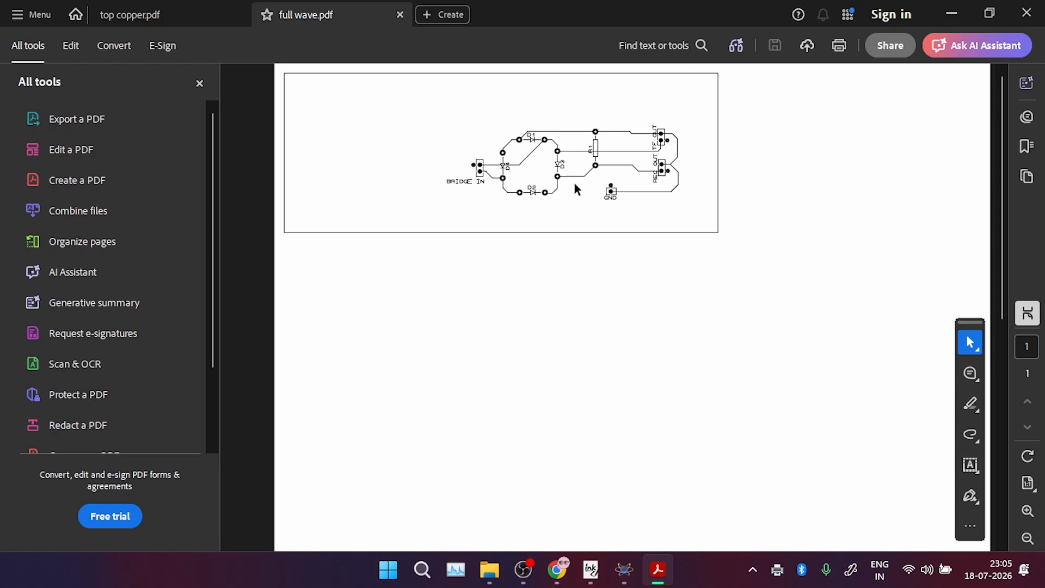
pyautogui.scroll(5, 576, 188)
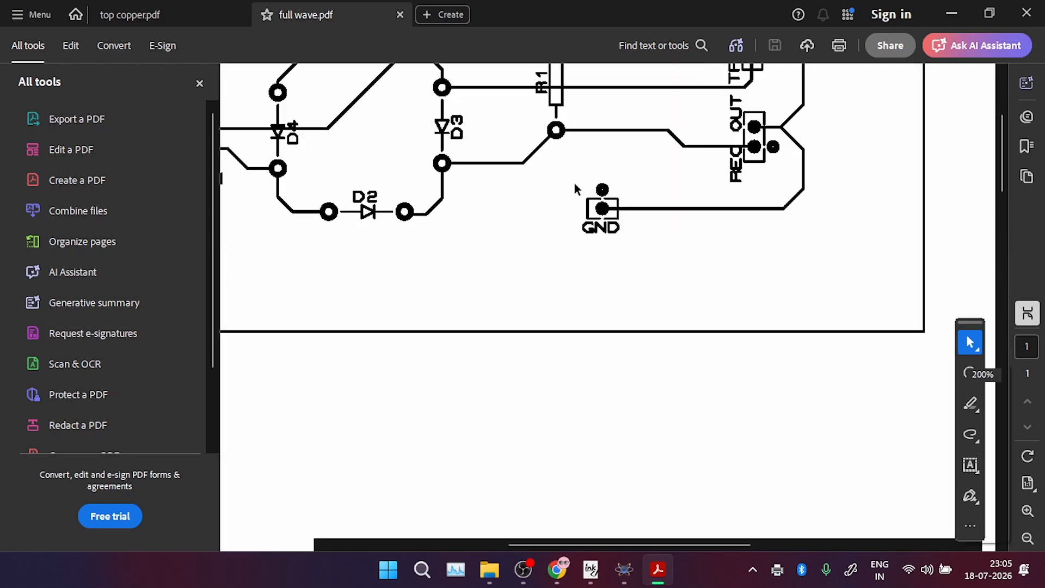
pyautogui.scroll(-3, 396, 184)
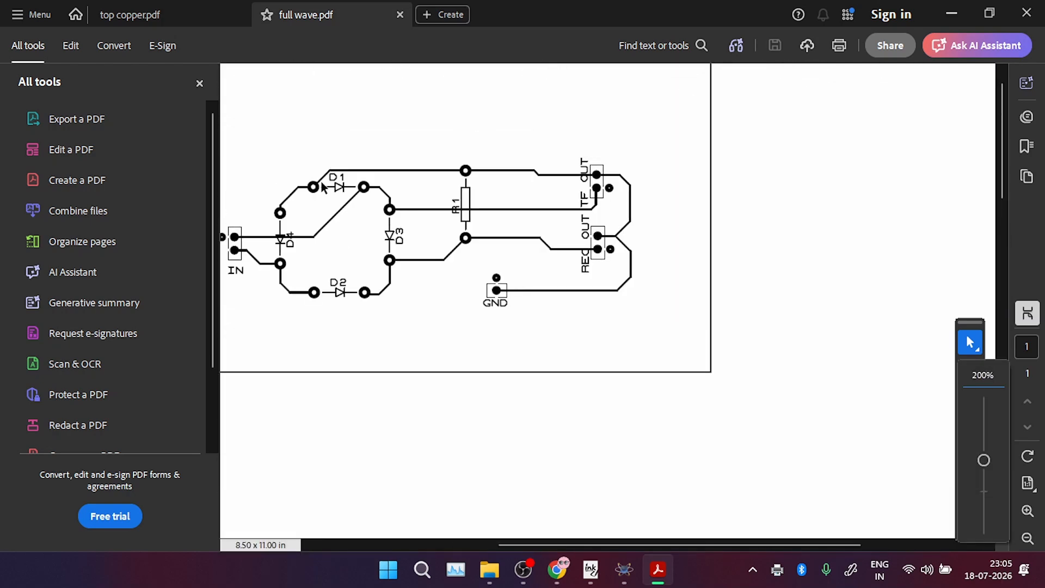
pyautogui.click(199, 83)
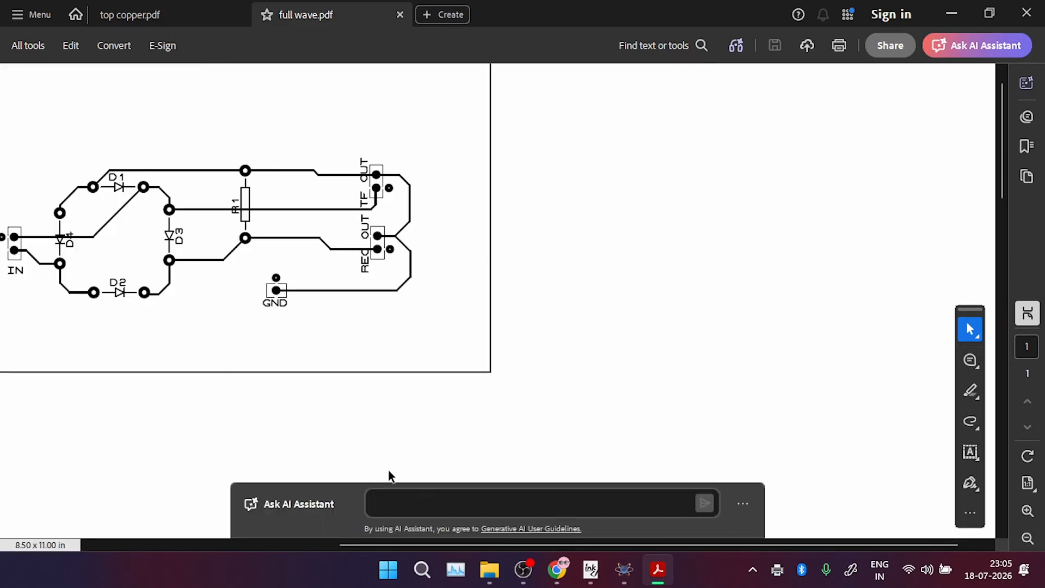
pyautogui.moveTo(382, 545); pyautogui.dragTo(283, 539)
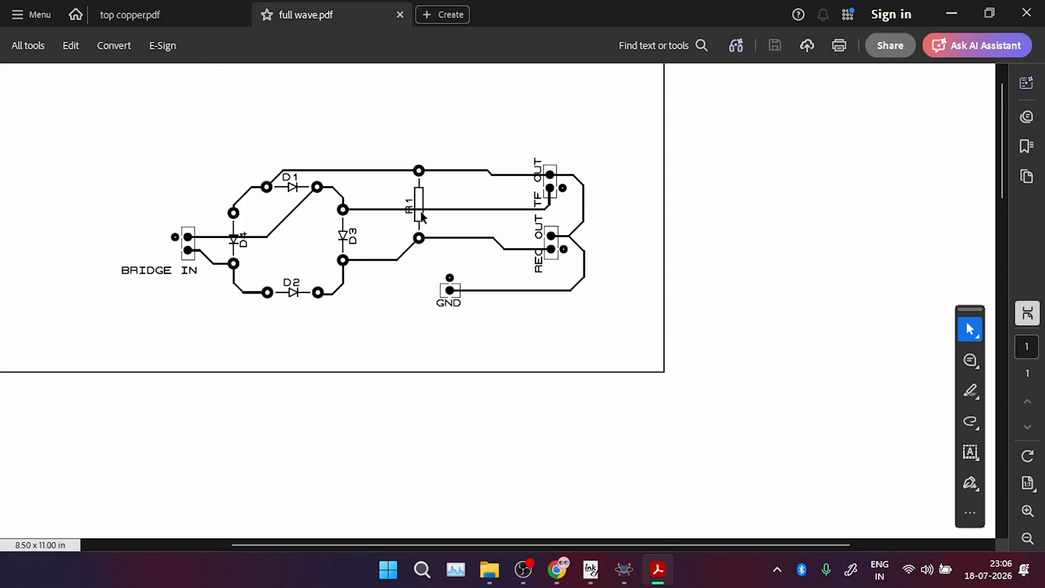
pyautogui.scroll(1, 422, 216)
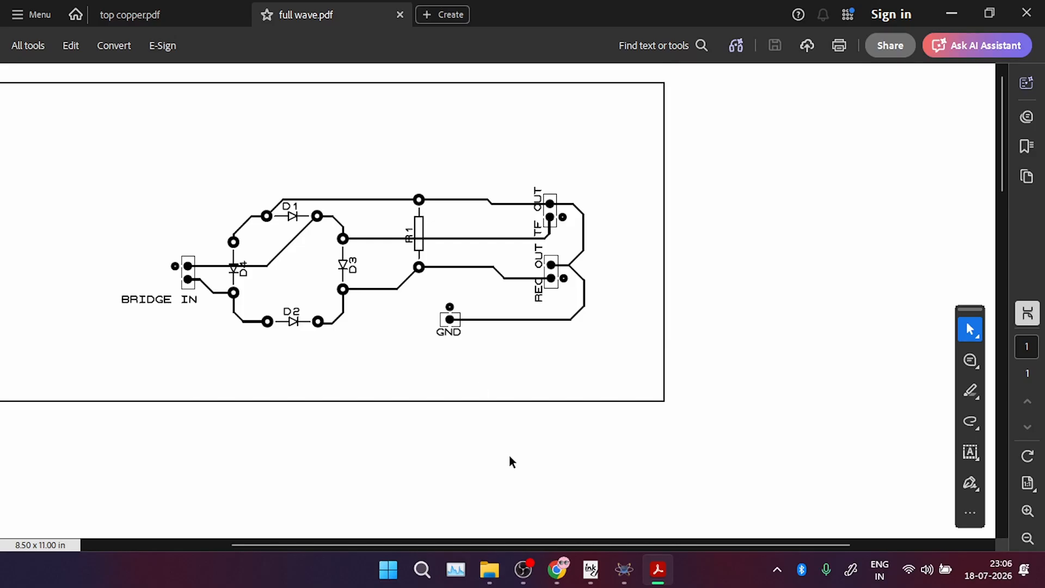
pyautogui.moveTo(478, 545); pyautogui.dragTo(375, 510)
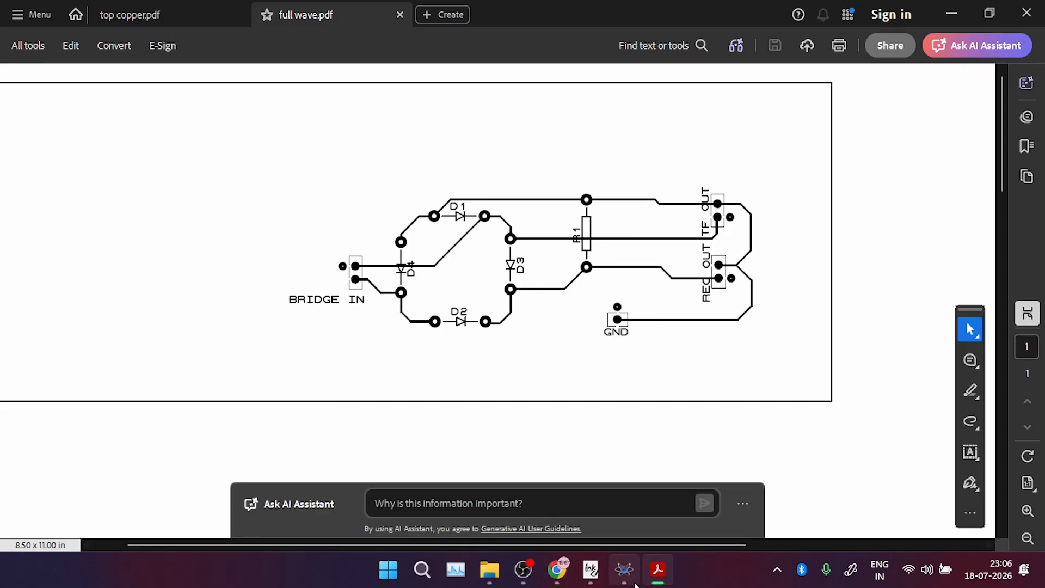
# Switch back to Proteus and examine the Top Copper traces around the diode bridge in the PCB layout
pyautogui.click(625, 569)
pyautogui.scroll(2, 483, 364)
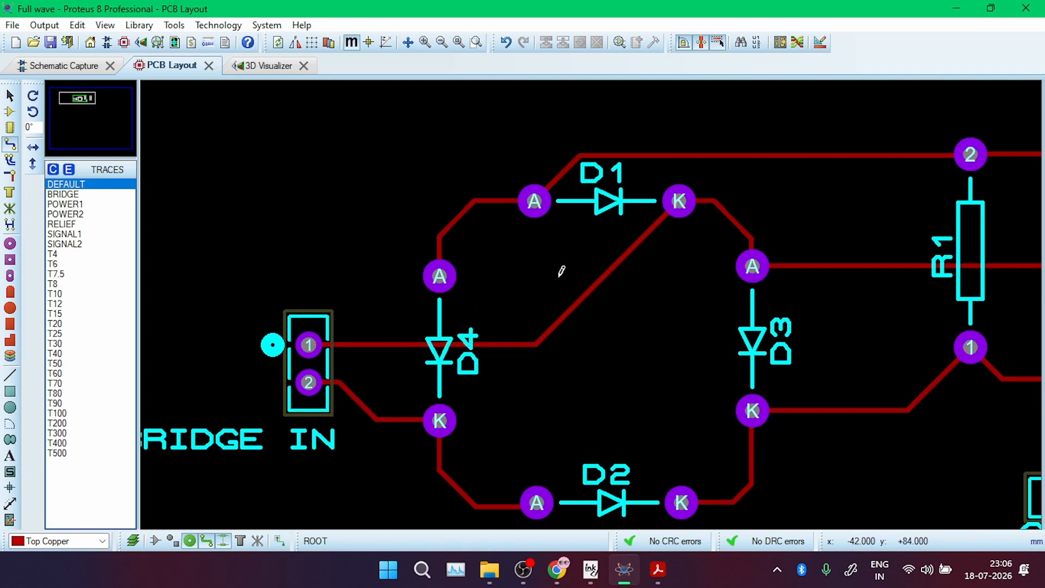
pyautogui.scroll(-3, 560, 269)
pyautogui.scroll(2, 591, 295)
pyautogui.scroll(-1, 592, 303)
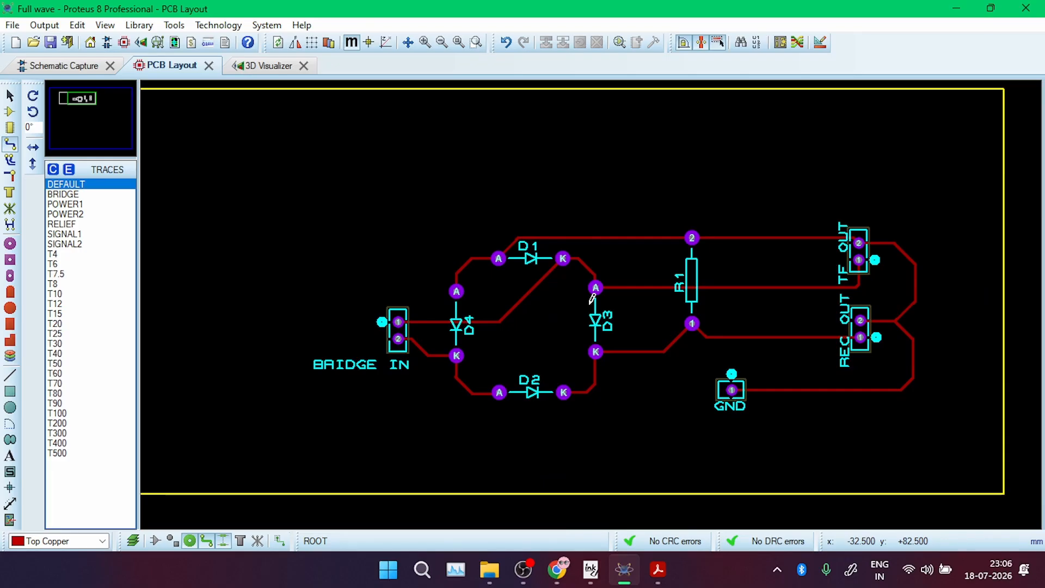
# Inspect the diode bridge and then the whole board in the 3D Visualizer
pyautogui.click(267, 66)
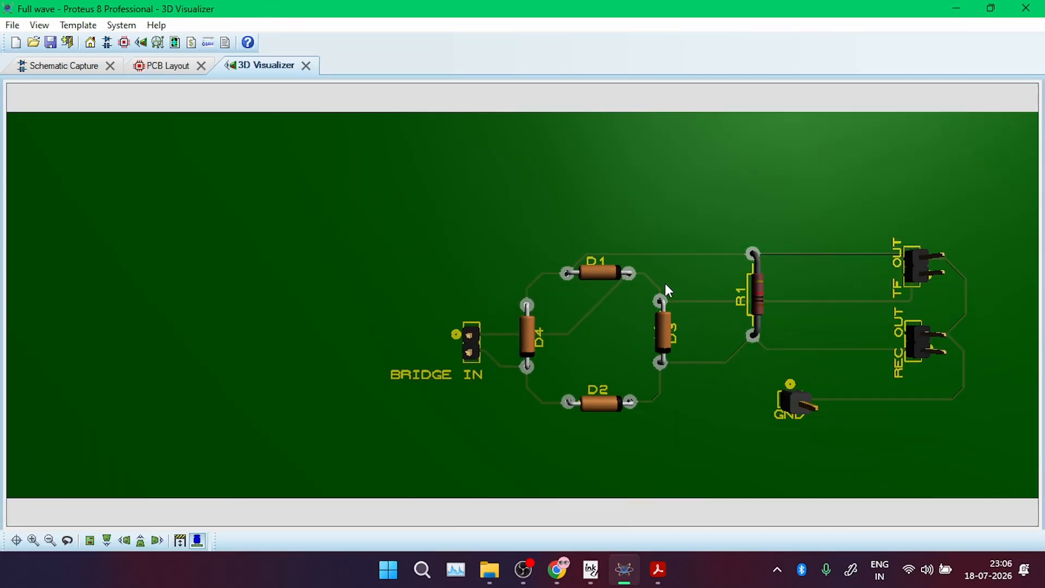
pyautogui.scroll(5, 669, 290)
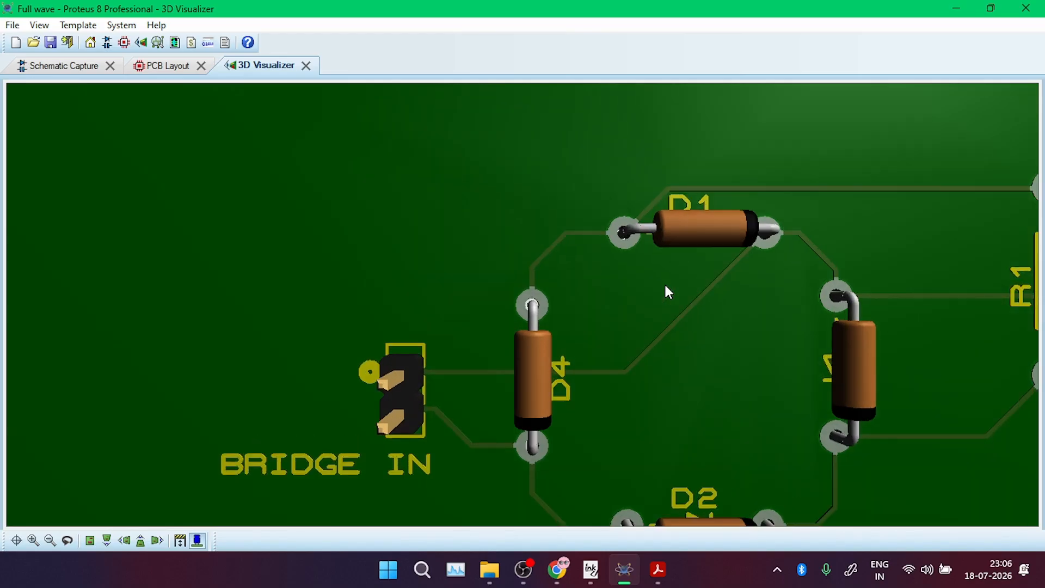
pyautogui.scroll(-5, 818, 275)
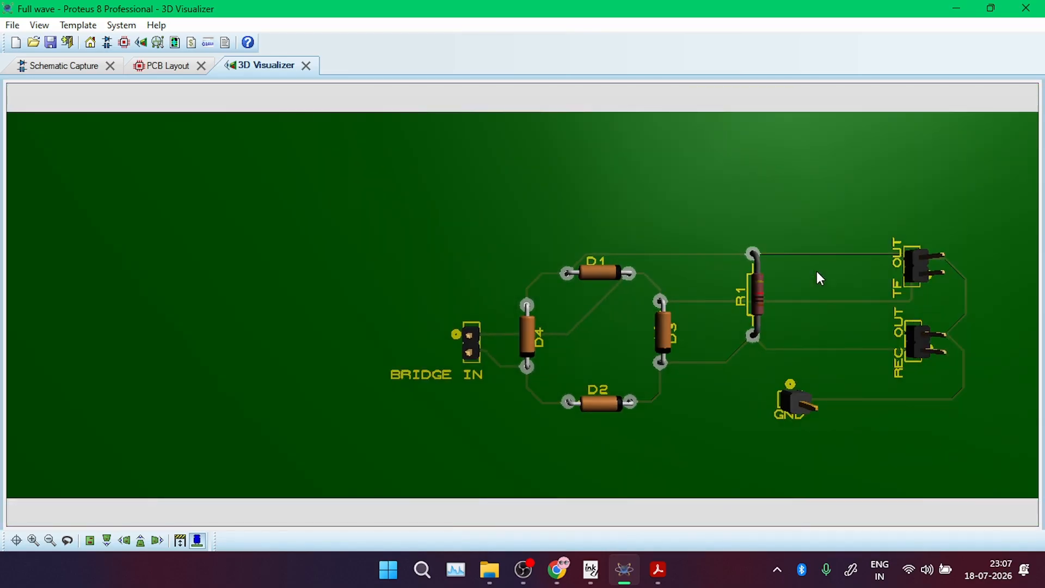
pyautogui.scroll(-2, 819, 275)
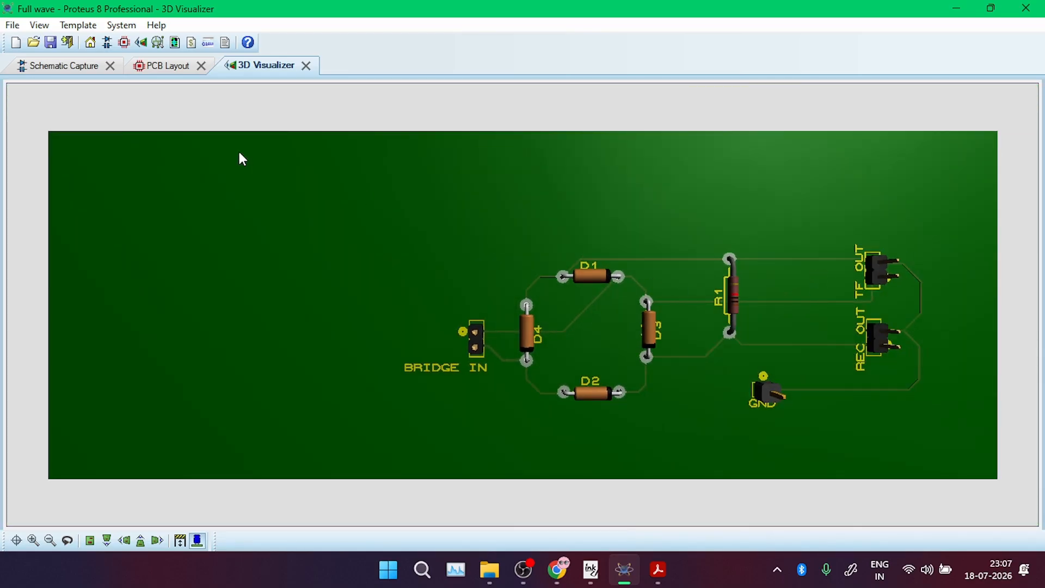